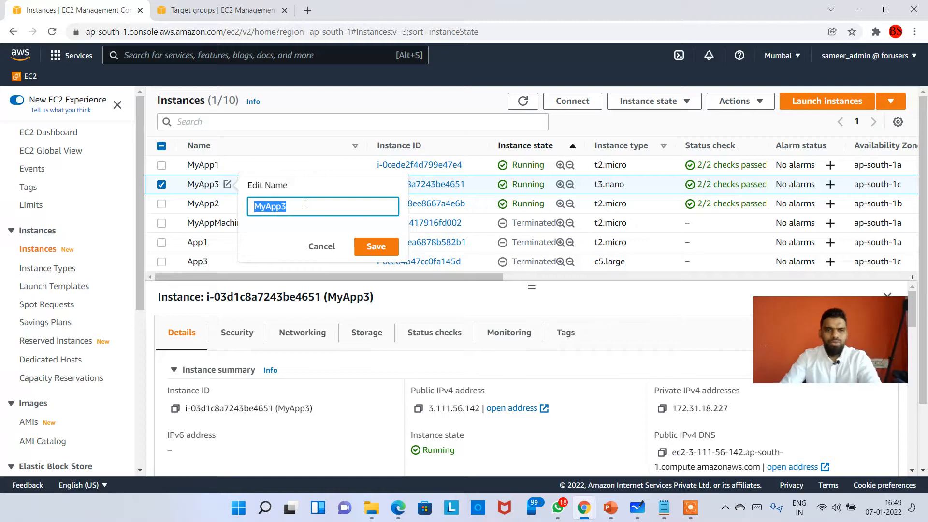
- Rename the running t3.nano instance in ap-south-1c to MyApp2
{"action": "left_click", "coordinate": [304, 205]}
{"action": "key", "text": "BackSpace"}
{"action": "type", "text": "2"}
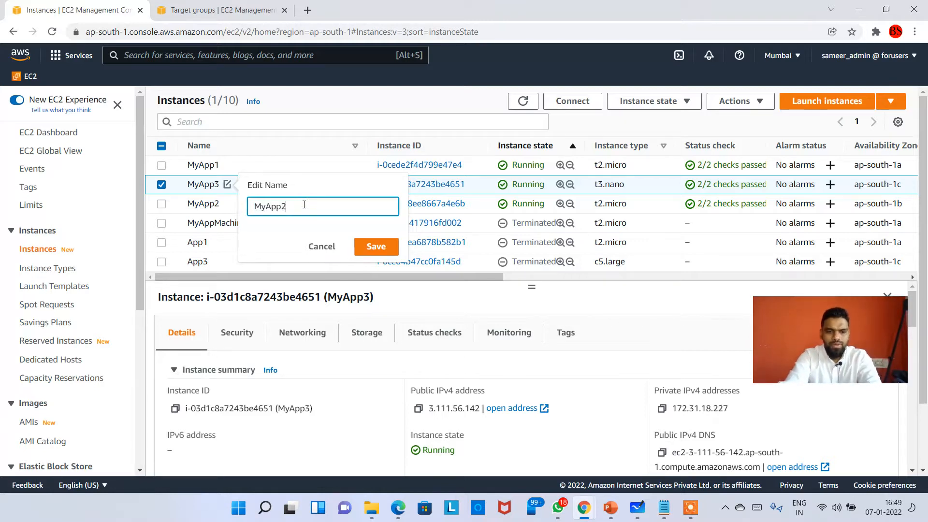
{"action": "left_click", "coordinate": [371, 249]}
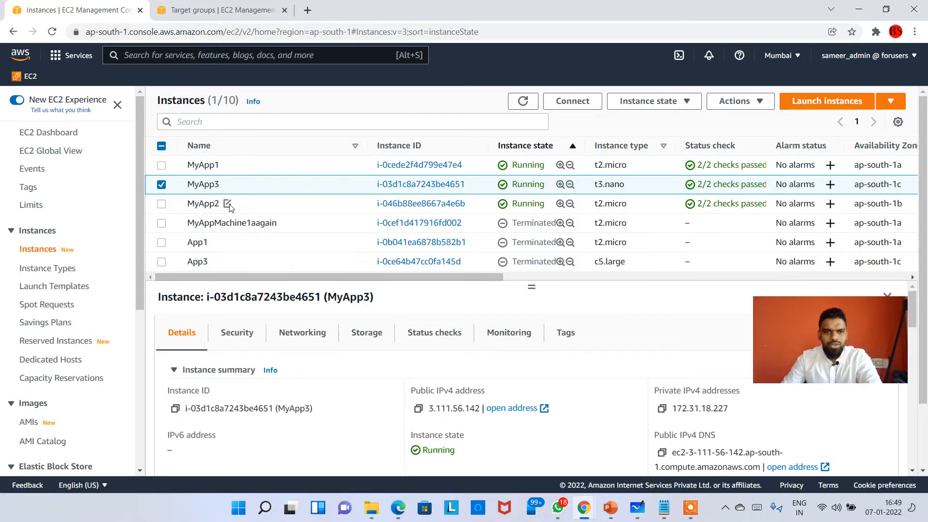
- Rename the running instance in ap-south-1b to MyApp3
{"action": "left_click", "coordinate": [227, 204]}
{"action": "double_click", "coordinate": [298, 226]}
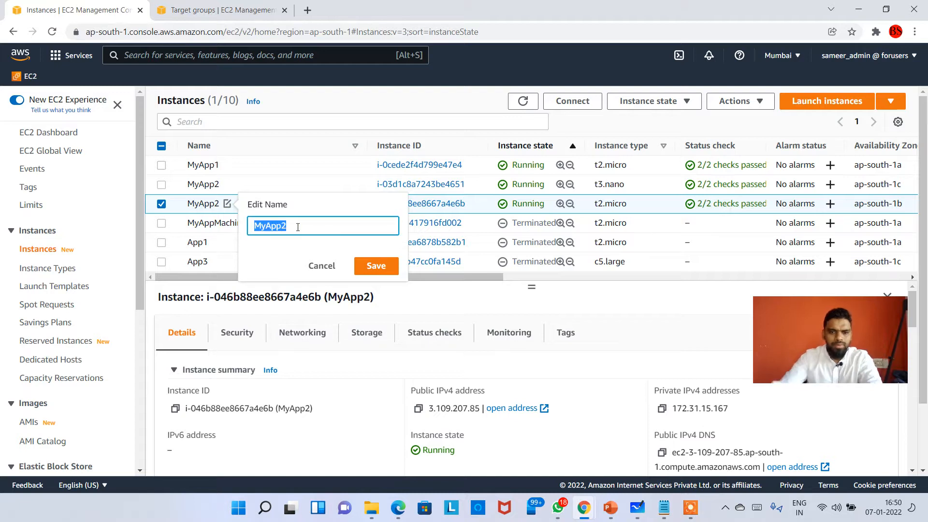
{"action": "type", "text": "MyApp3"}
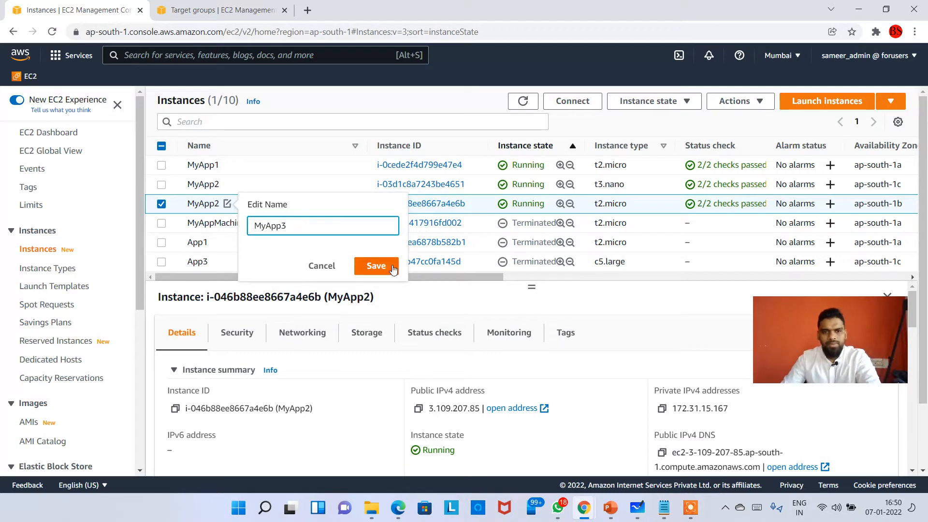
{"action": "left_click", "coordinate": [369, 260]}
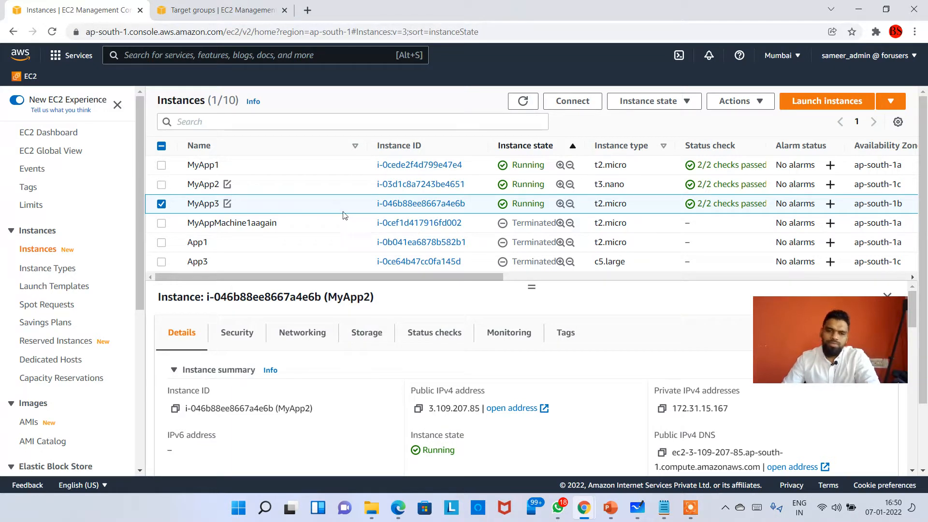
- Check the Load Balancers list for existing load balancers in the region
{"action": "left_click_drag", "start_coordinate": [136, 291], "coordinate": [138, 445]}
{"action": "left_click_drag", "start_coordinate": [825, 332], "coordinate": [774, 187]}
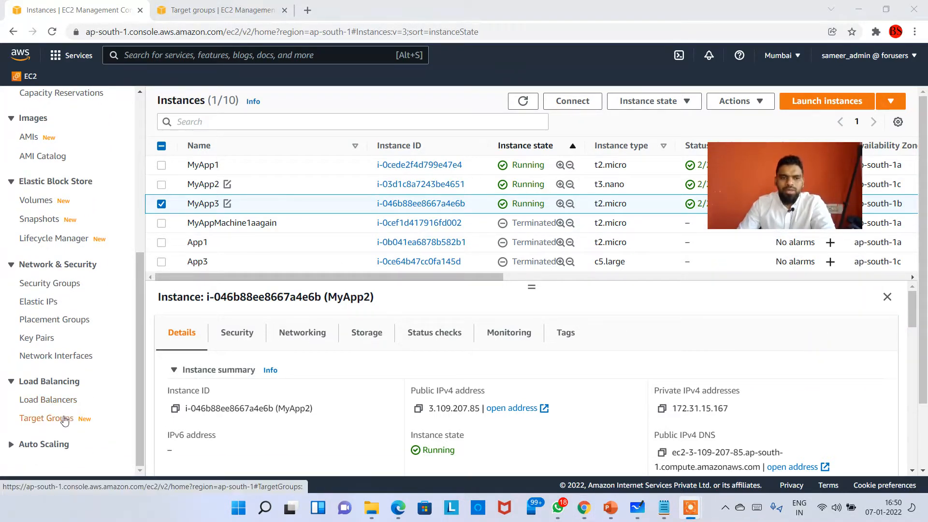
{"action": "left_click", "coordinate": [137, 401]}
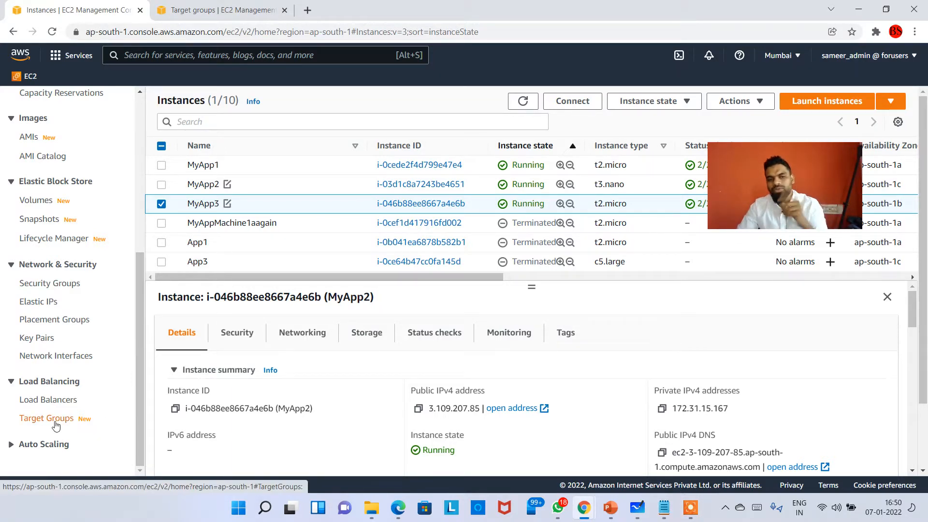
{"action": "left_click", "coordinate": [54, 402]}
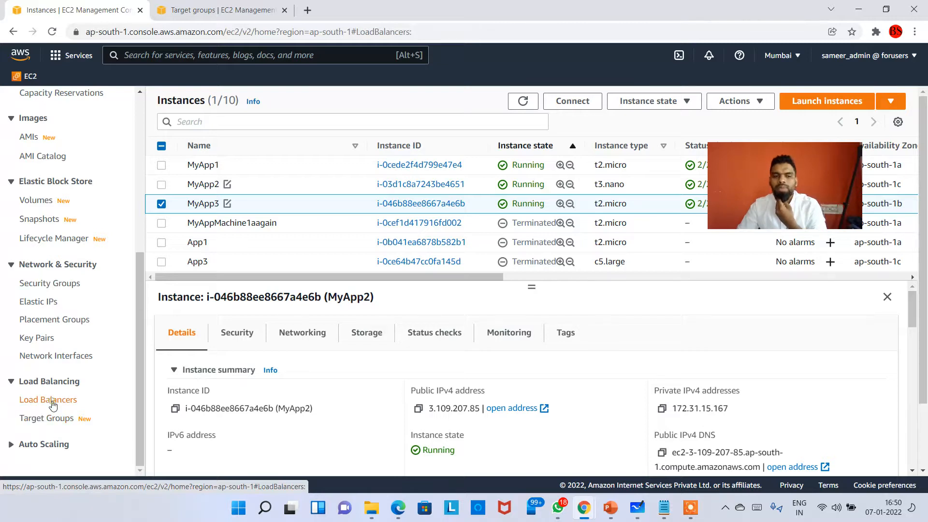
{"action": "left_click", "coordinate": [249, 130]}
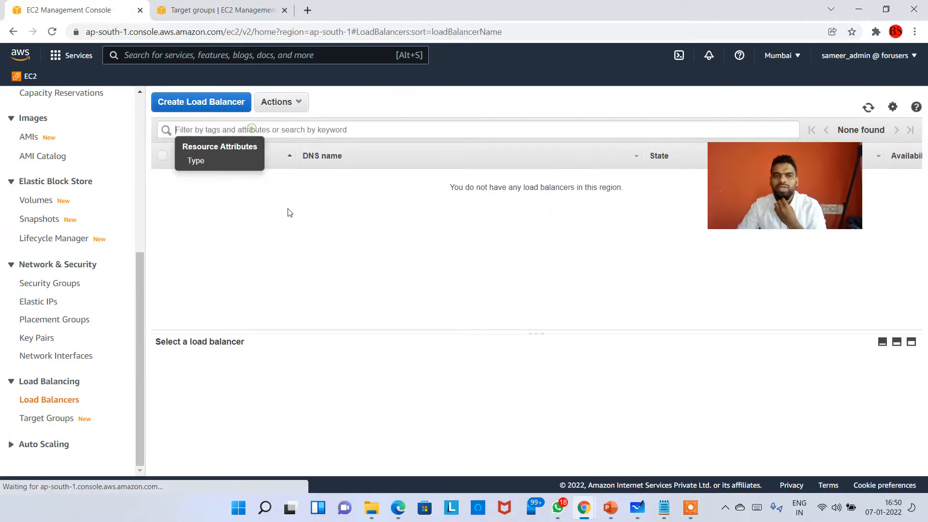
{"action": "left_click", "coordinate": [360, 232]}
- Go to the target groups list and start creating a target group with the Instances target type
{"action": "left_click", "coordinate": [59, 418]}
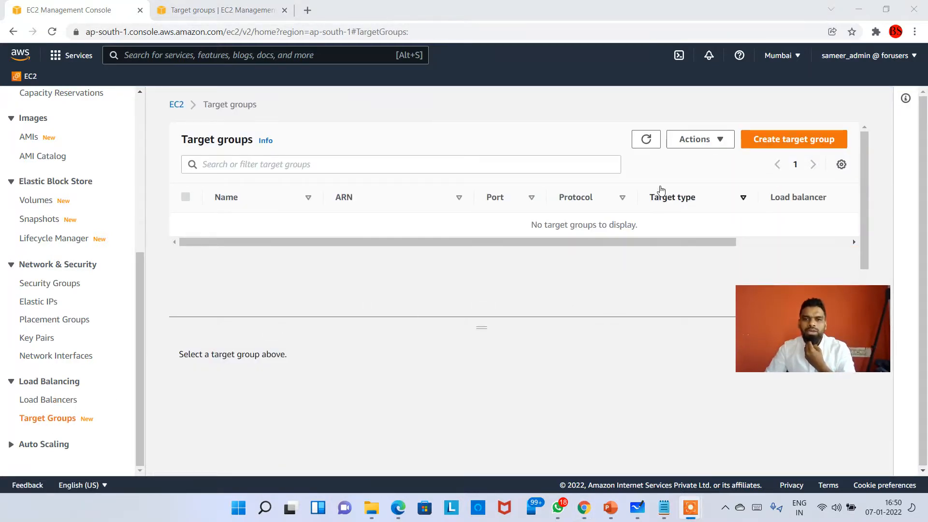
{"action": "left_click", "coordinate": [797, 140]}
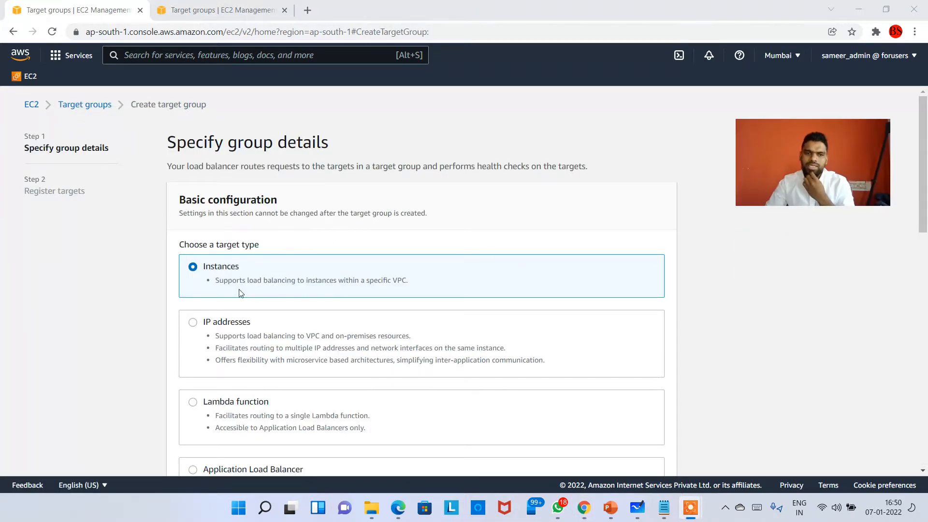
{"action": "scroll", "coordinate": [271, 310], "scroll_direction": "down", "scroll_amount": 5}
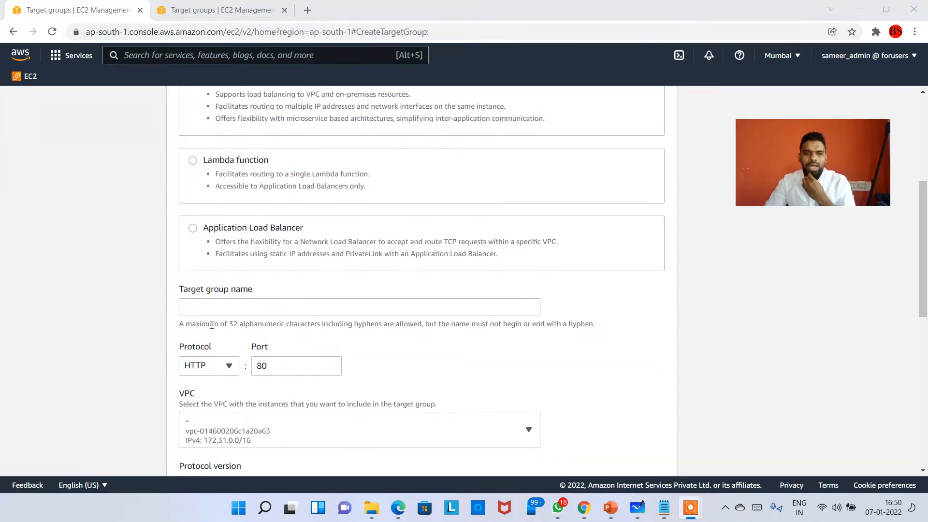
- Enter My App TG1 as the target group name
{"action": "left_click", "coordinate": [217, 308]}
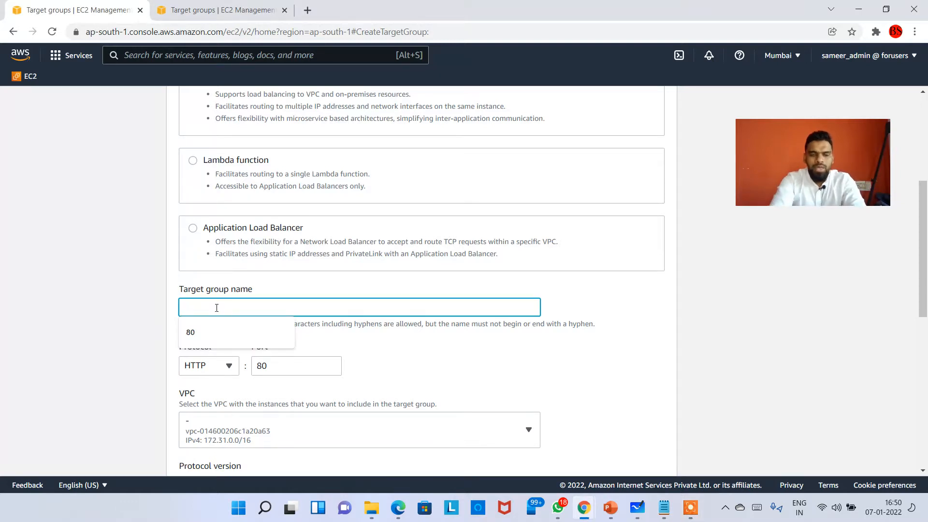
{"action": "type", "text": "My Ap"}
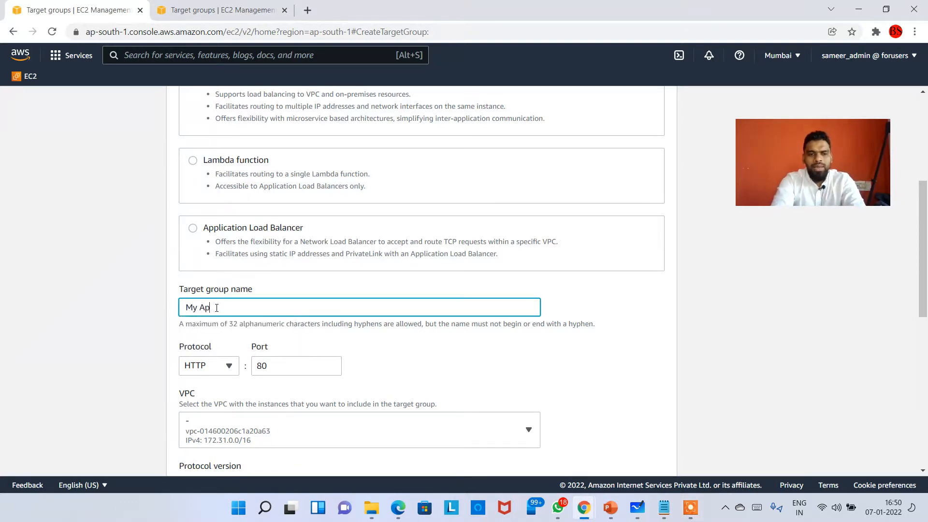
{"action": "type", "text": "p"}
{"action": "key", "text": "Caps_Lock"}
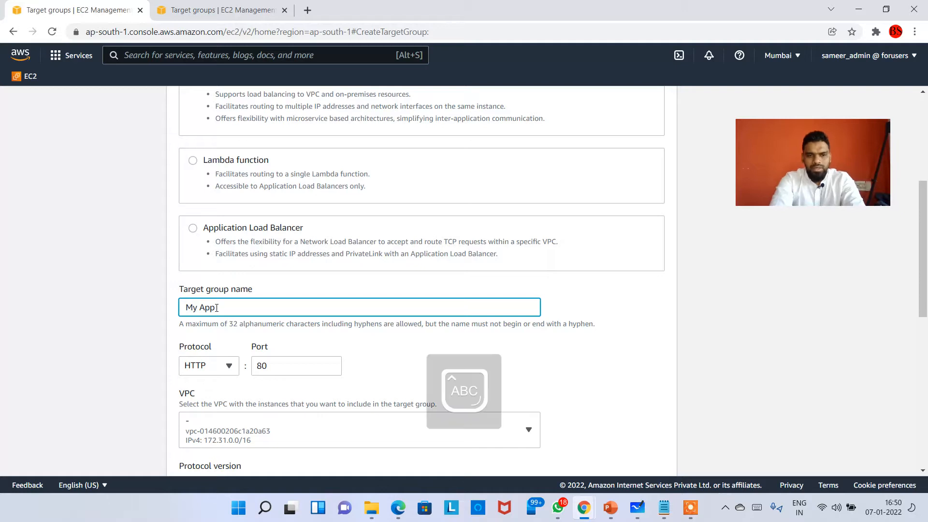
{"action": "type", "text": "TG"}
{"action": "key", "text": "Caps_Lock"}
{"action": "left_click", "coordinate": [217, 308]}
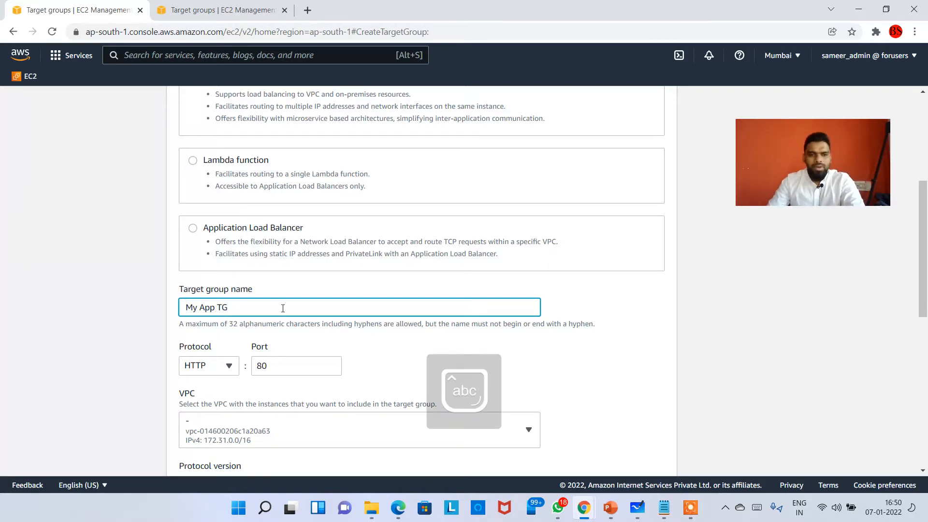
{"action": "left_click", "coordinate": [282, 307]}
{"action": "type", "text": "1"}
- Examine the available protocol and VPC options for the target group
{"action": "scroll", "coordinate": [315, 322], "scroll_direction": "down", "scroll_amount": 4}
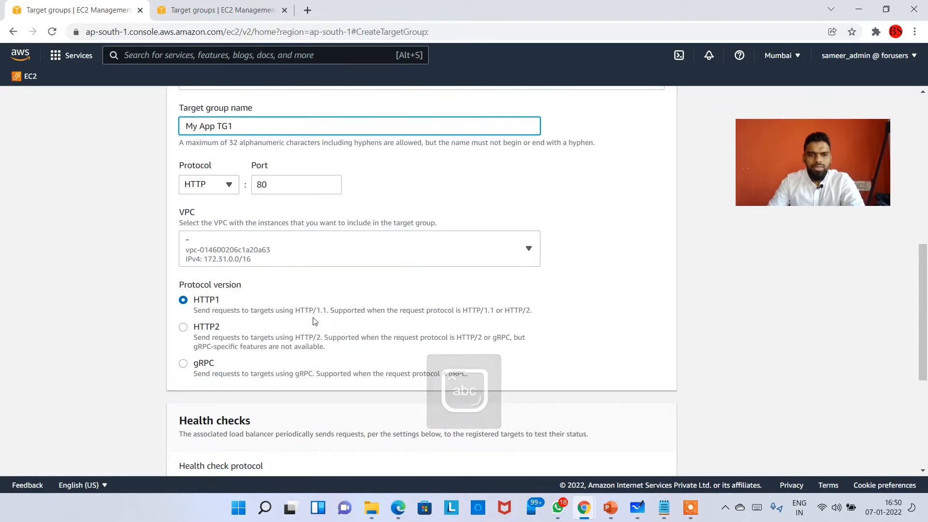
{"action": "left_click", "coordinate": [229, 187]}
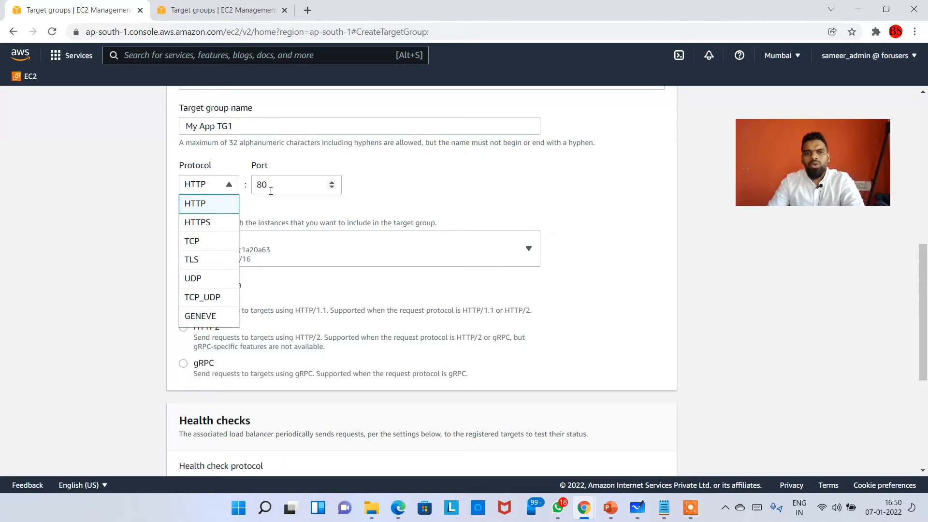
{"action": "left_click", "coordinate": [366, 186]}
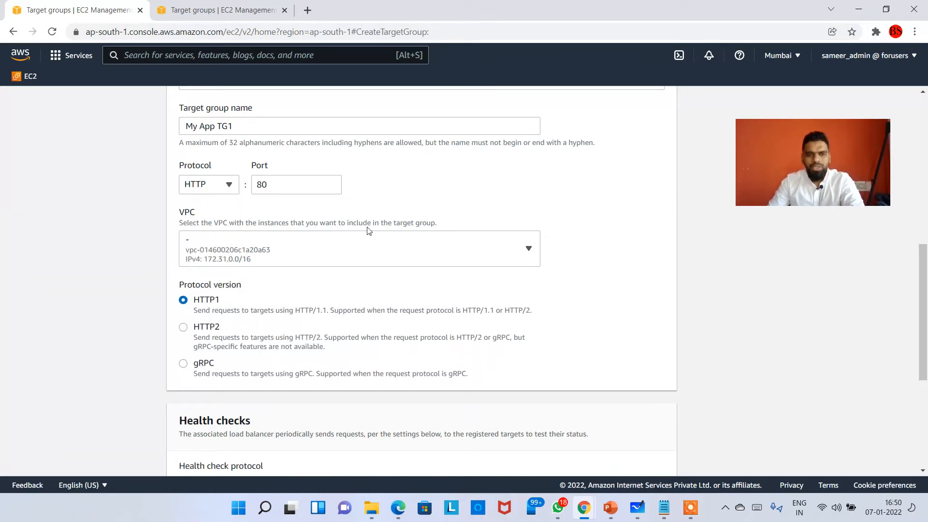
{"action": "left_click", "coordinate": [298, 258]}
{"action": "left_click", "coordinate": [296, 255]}
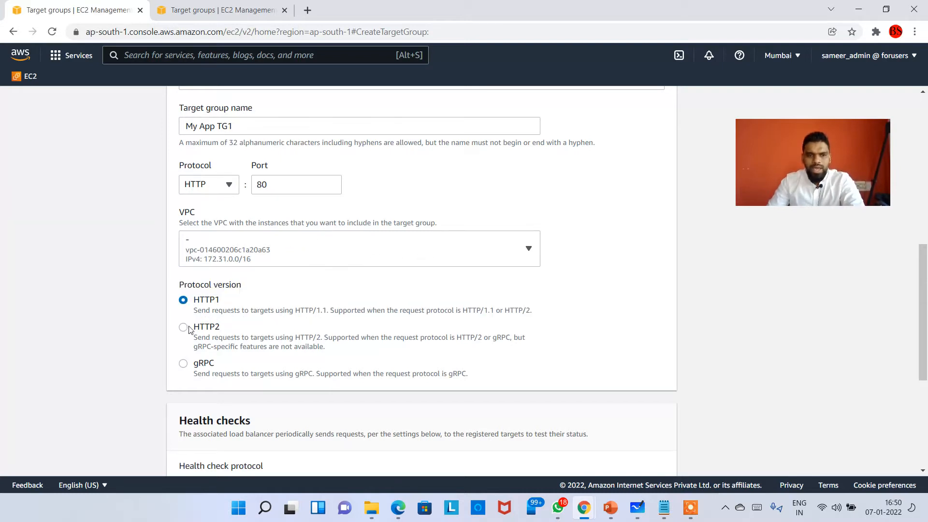
- Expand the advanced health check settings and set the health check interval to 10 seconds
{"action": "scroll", "coordinate": [244, 327], "scroll_direction": "down", "scroll_amount": 3}
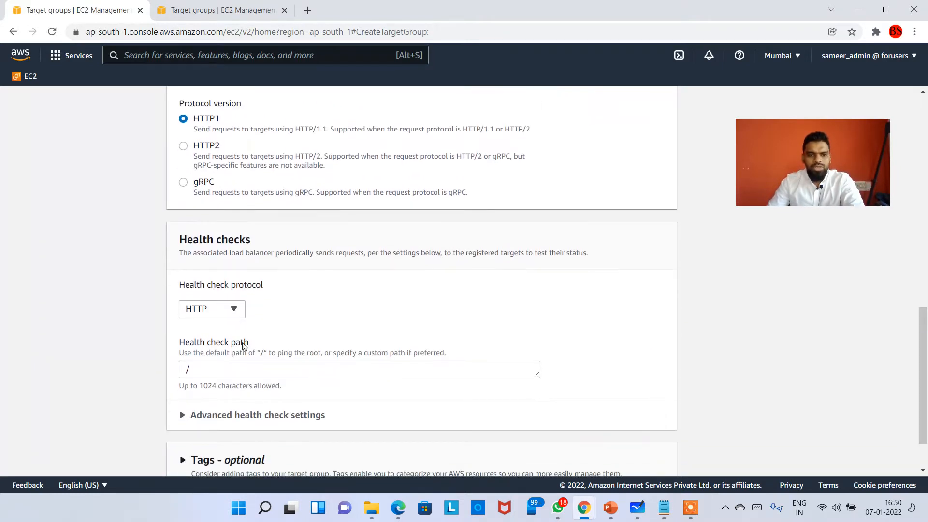
{"action": "scroll", "coordinate": [241, 349], "scroll_direction": "down", "scroll_amount": 1}
{"action": "left_click", "coordinate": [257, 353]}
{"action": "scroll", "coordinate": [250, 339], "scroll_direction": "down", "scroll_amount": 5}
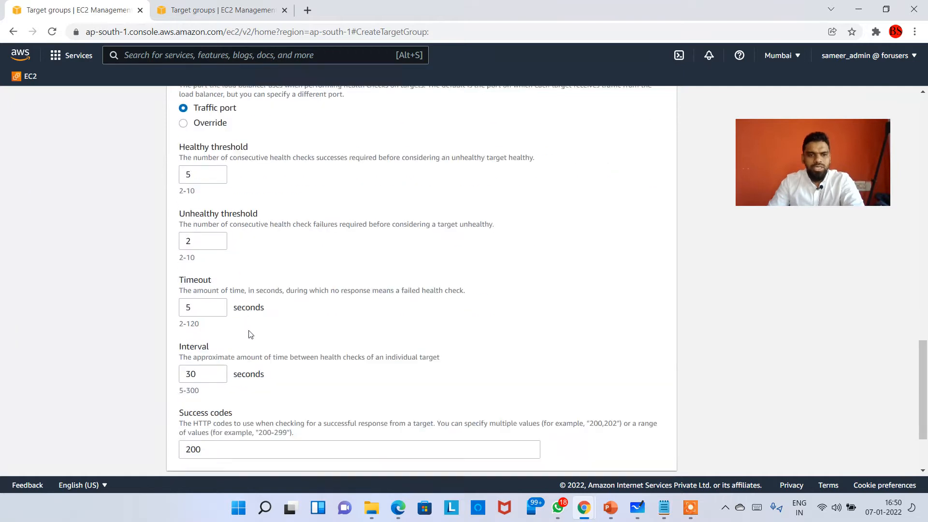
{"action": "scroll", "coordinate": [207, 357], "scroll_direction": "down", "scroll_amount": 2}
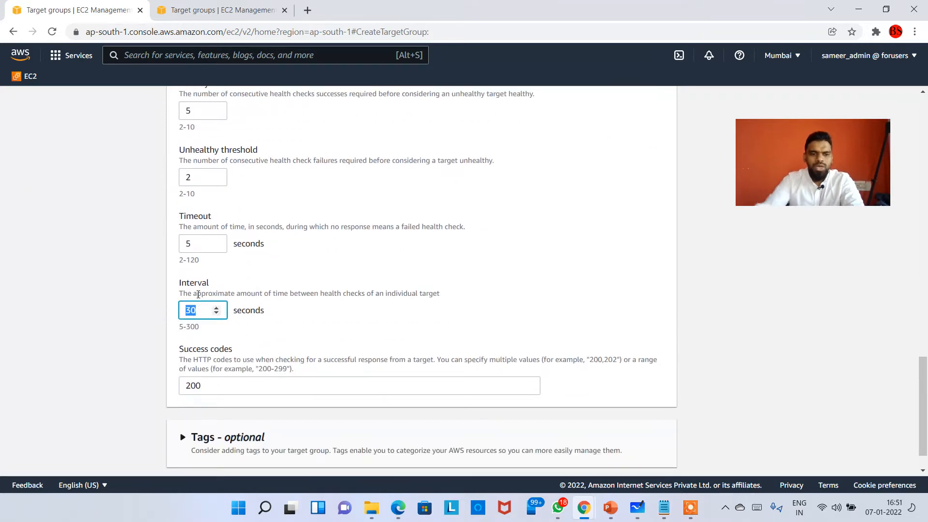
{"action": "key", "text": "Tab"}
{"action": "key", "text": "Tab"}
{"action": "scroll", "coordinate": [338, 338], "scroll_direction": "down", "scroll_amount": 1}
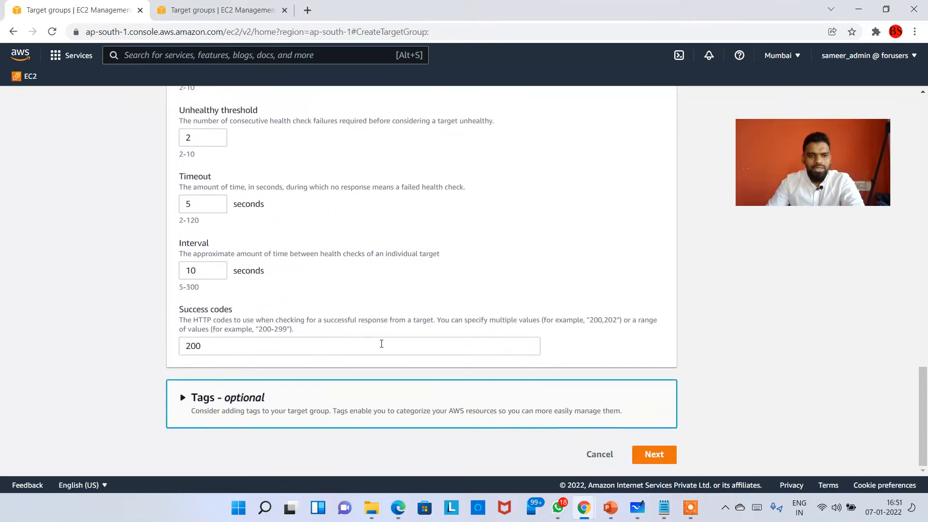
- Replace the spaces in the target group name with hyphens so it reads My-App-TG1
{"action": "scroll", "coordinate": [656, 457], "scroll_direction": "up", "scroll_amount": 10}
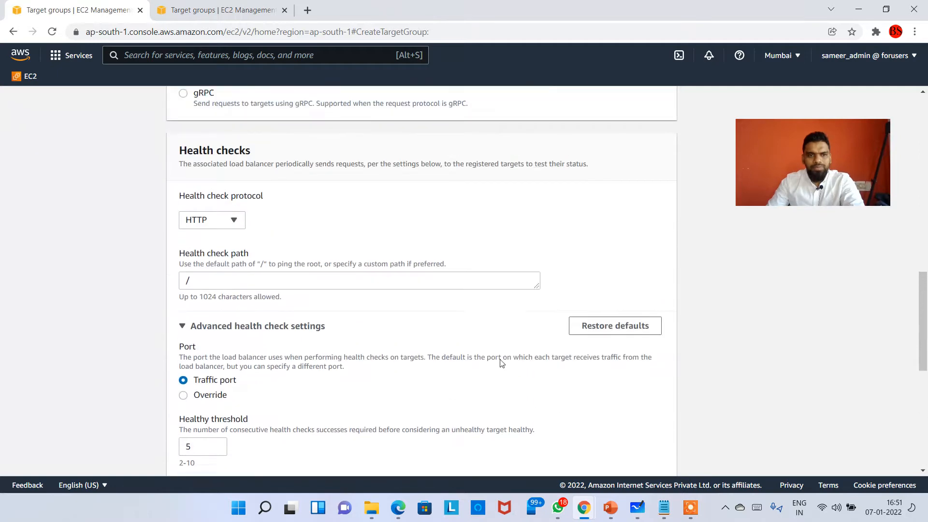
{"action": "scroll", "coordinate": [414, 366], "scroll_direction": "up", "scroll_amount": 5}
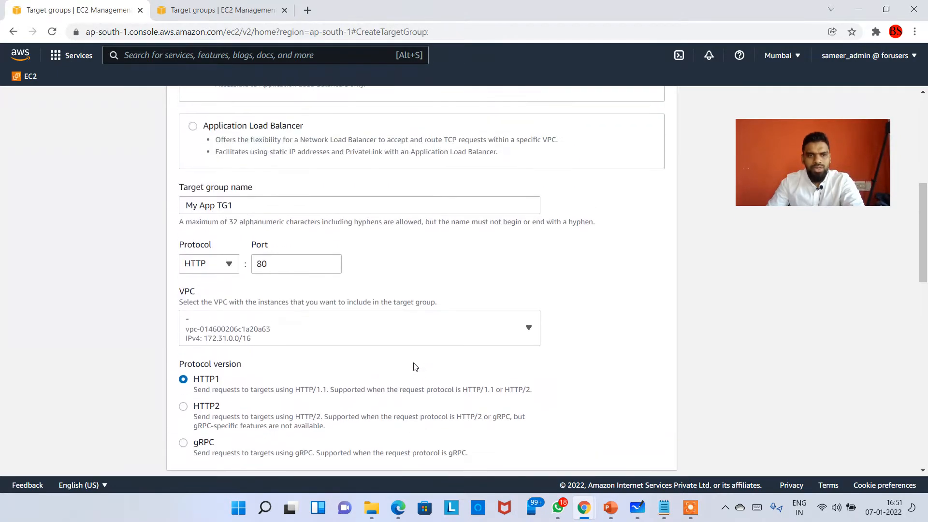
{"action": "scroll", "coordinate": [586, 415], "scroll_direction": "down", "scroll_amount": 15}
{"action": "scroll", "coordinate": [654, 457], "scroll_direction": "up", "scroll_amount": 2}
{"action": "scroll", "coordinate": [260, 302], "scroll_direction": "up", "scroll_amount": 10}
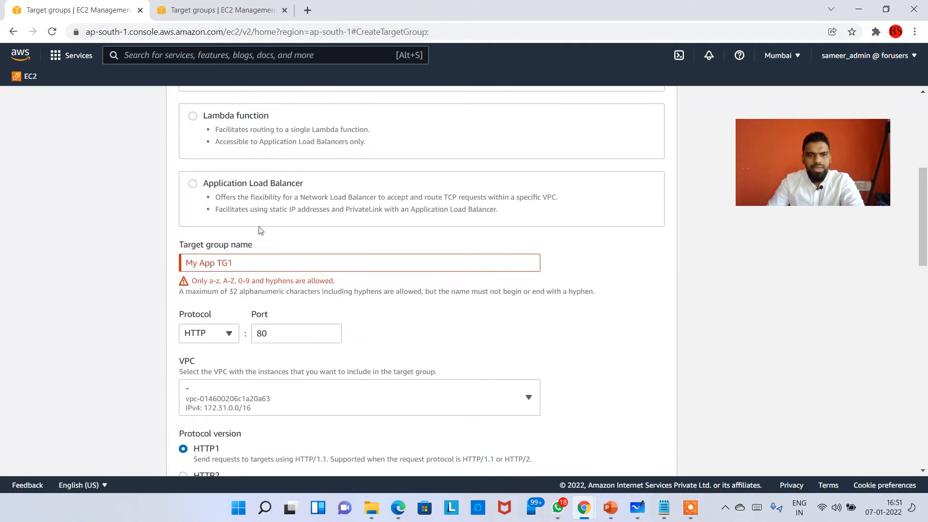
{"action": "left_click", "coordinate": [203, 263]}
{"action": "key", "text": "BackSpace"}
{"action": "type", "text": "-"}
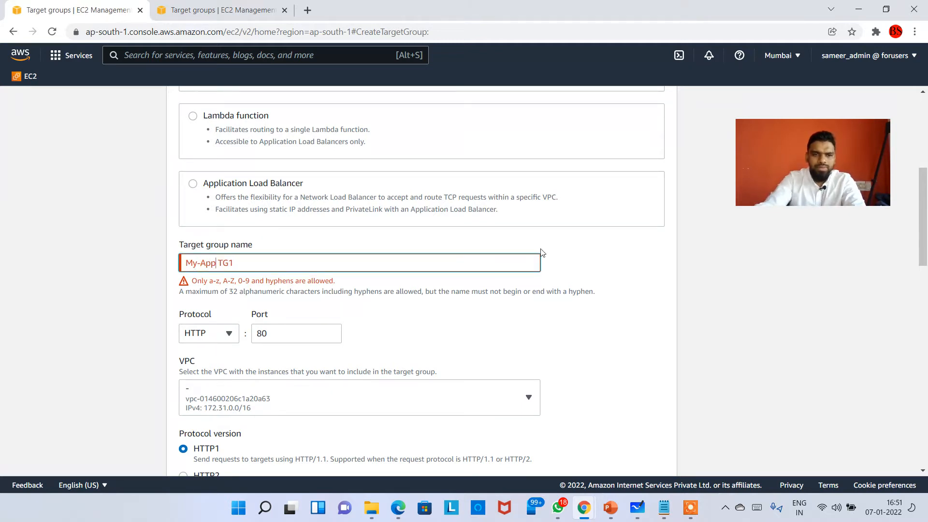
{"action": "key", "text": "Delete"}
{"action": "type", "text": "-"}
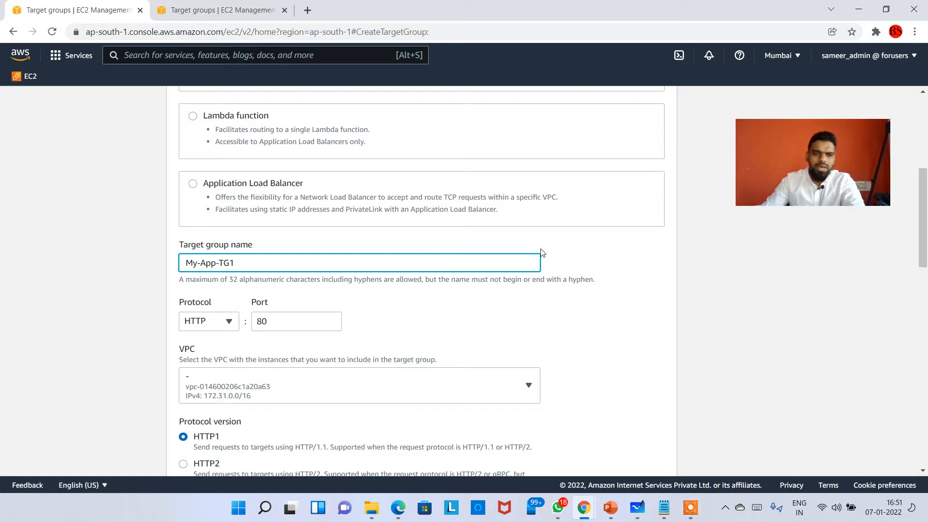
{"action": "triple_click", "coordinate": [278, 258]}
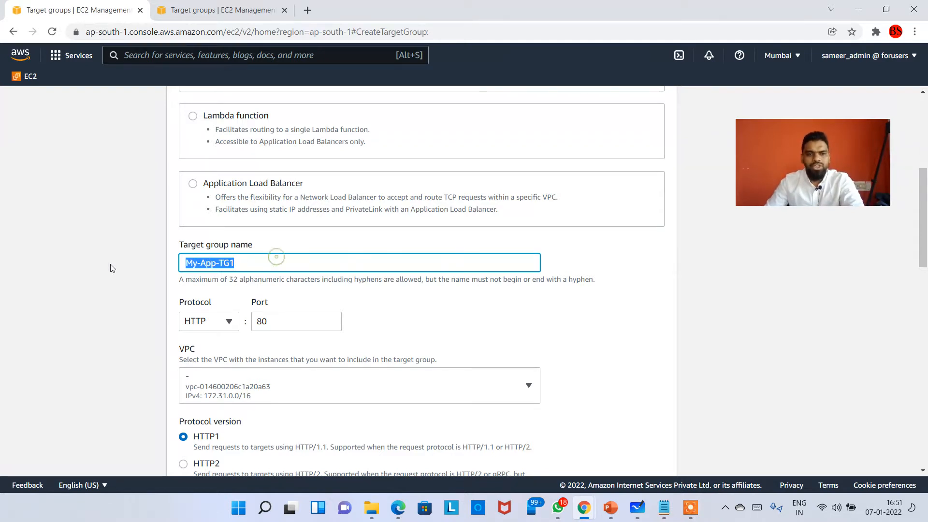
- Submit the group details and continue to registering targets
{"action": "scroll", "coordinate": [549, 326], "scroll_direction": "down", "scroll_amount": 15}
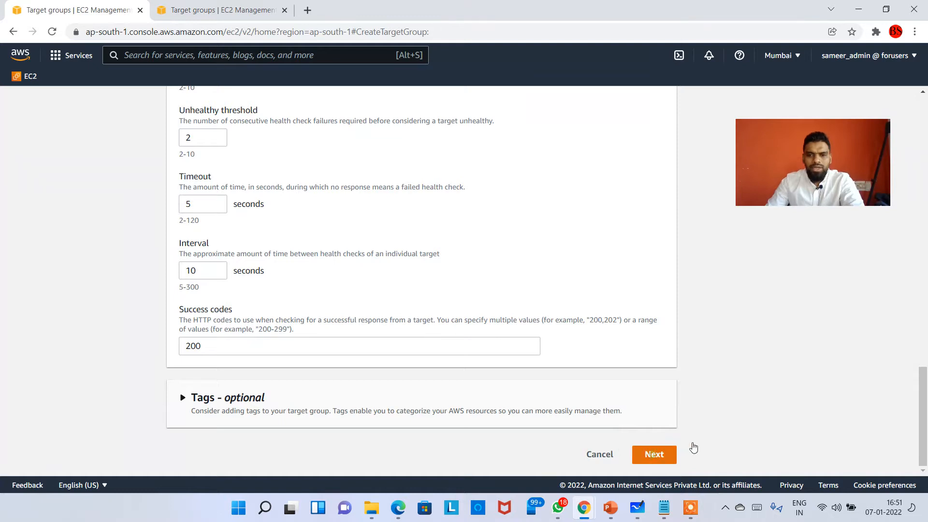
{"action": "left_click", "coordinate": [659, 454]}
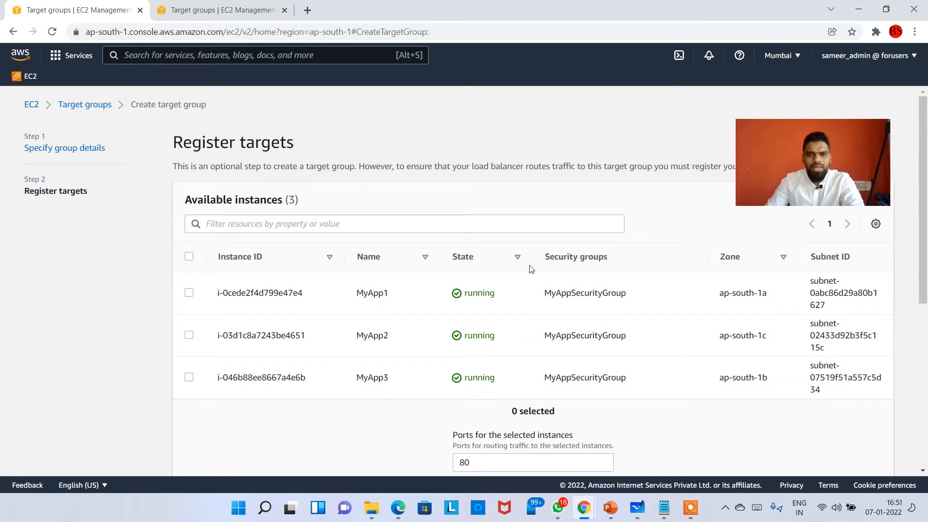
{"action": "left_click_drag", "start_coordinate": [807, 169], "coordinate": [785, 117]}
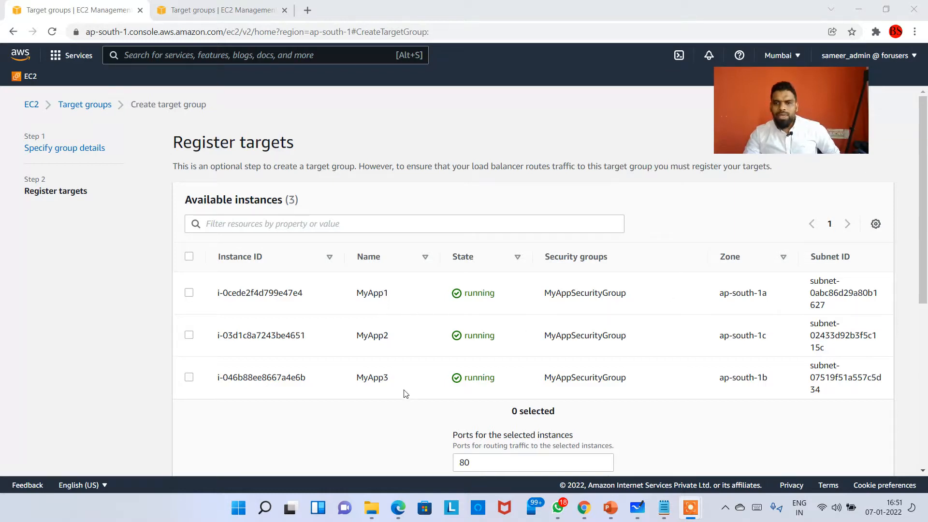
- Check the names and availability zones of the MyApp1, MyApp2 and MyApp3 instances available for registration
{"action": "left_click_drag", "start_coordinate": [389, 293], "coordinate": [356, 294]}
{"action": "left_click_drag", "start_coordinate": [774, 293], "coordinate": [720, 293]}
{"action": "left_click_drag", "start_coordinate": [390, 337], "coordinate": [356, 335]}
{"action": "left_click_drag", "start_coordinate": [785, 342], "coordinate": [719, 337]}
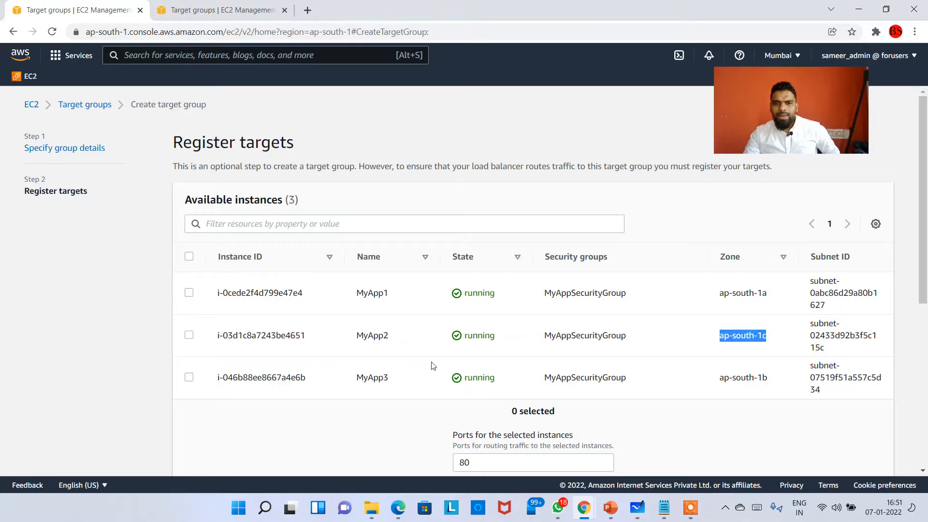
{"action": "left_click_drag", "start_coordinate": [392, 386], "coordinate": [356, 390]}
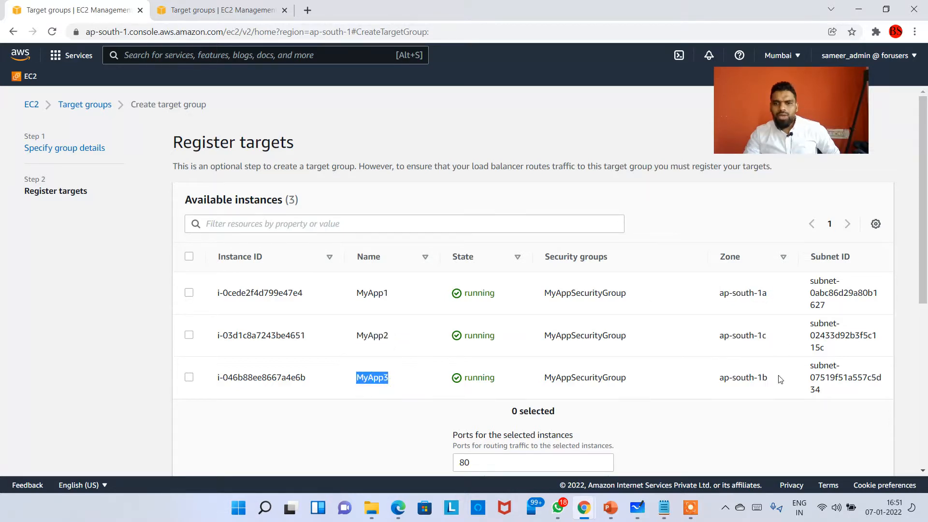
{"action": "left_click_drag", "start_coordinate": [780, 380], "coordinate": [721, 378]}
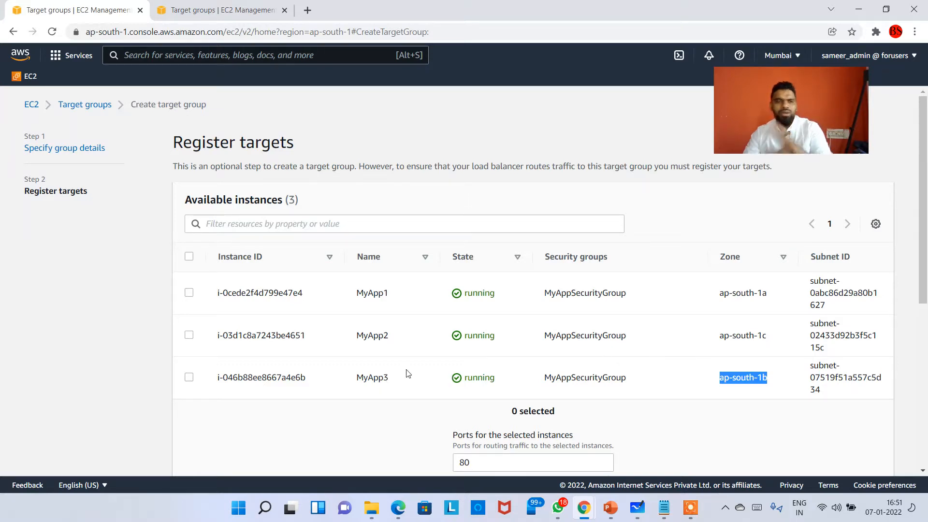
- Open the list of running EC2 instances and rename the ap-south-1b instance as MyApp2
{"action": "left_click", "coordinate": [32, 105]}
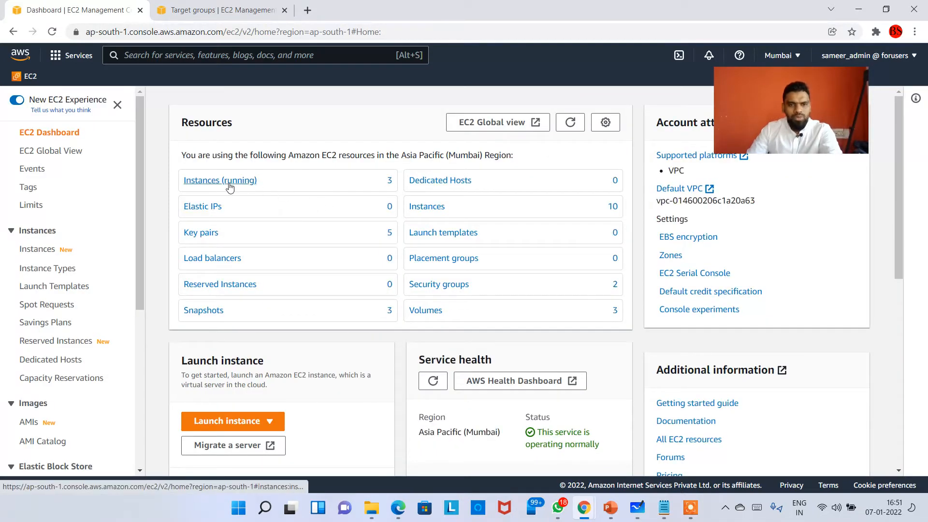
{"action": "left_click", "coordinate": [228, 181]}
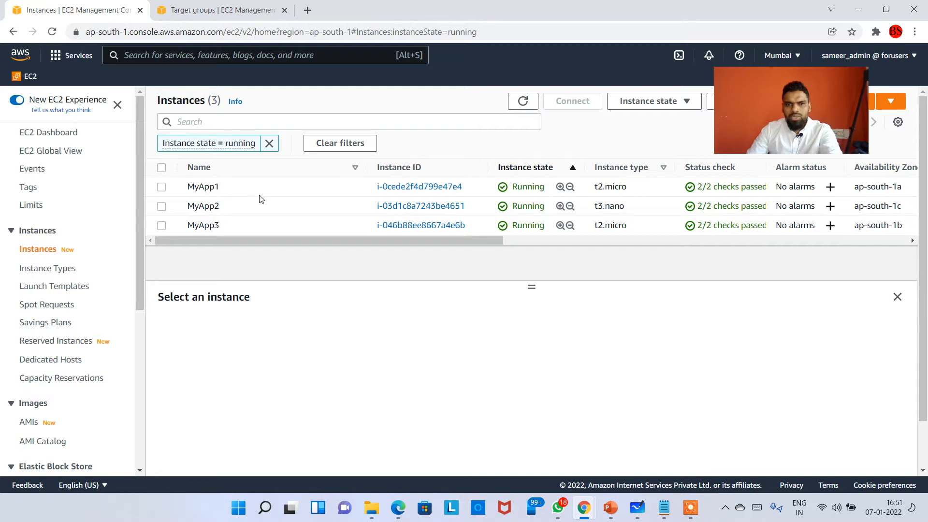
{"action": "left_click", "coordinate": [227, 225]}
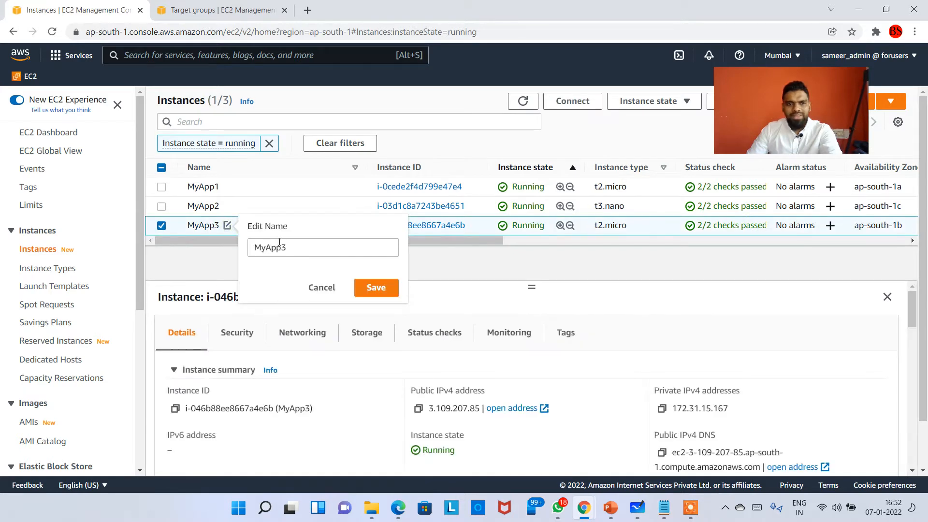
{"action": "left_click", "coordinate": [369, 244]}
{"action": "key", "text": "BackSpace"}
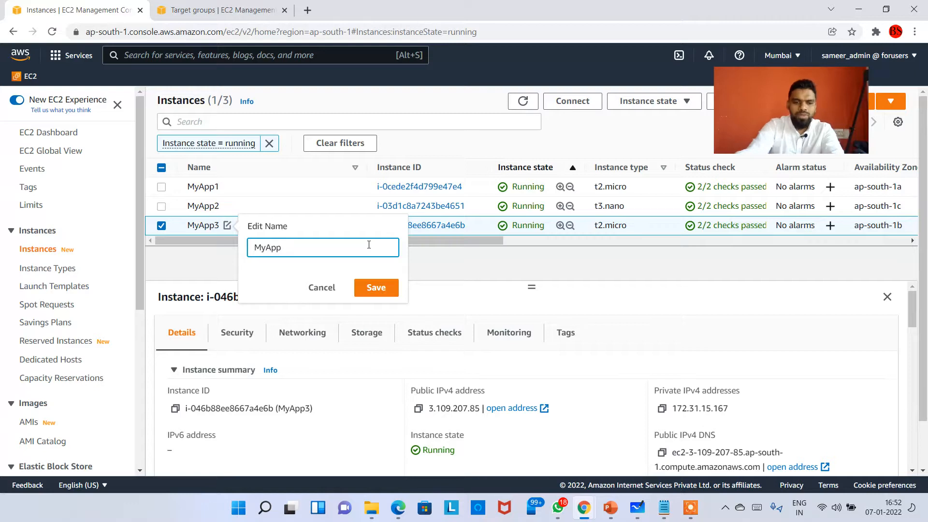
{"action": "type", "text": "2"}
{"action": "left_click", "coordinate": [376, 287]}
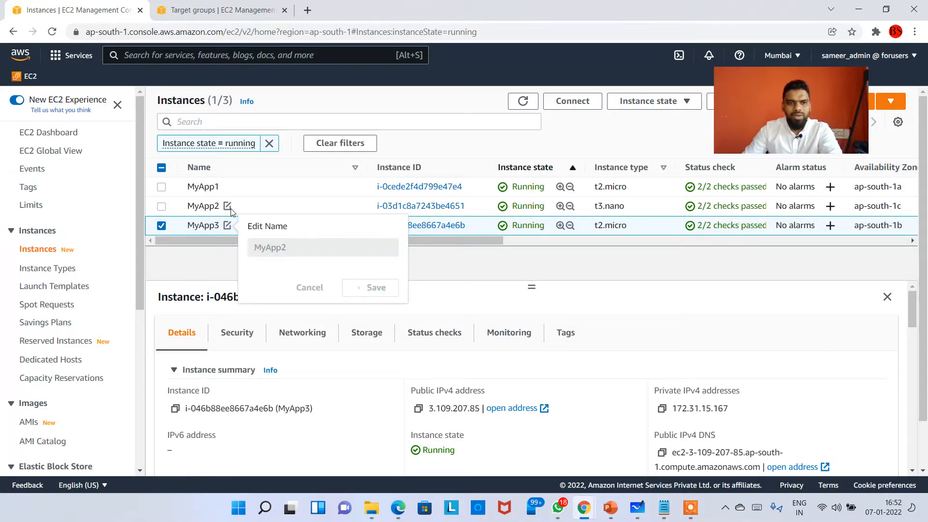
- Rename the t3.nano instance in ap-south-1c as MyApp3
{"action": "left_click", "coordinate": [227, 206]}
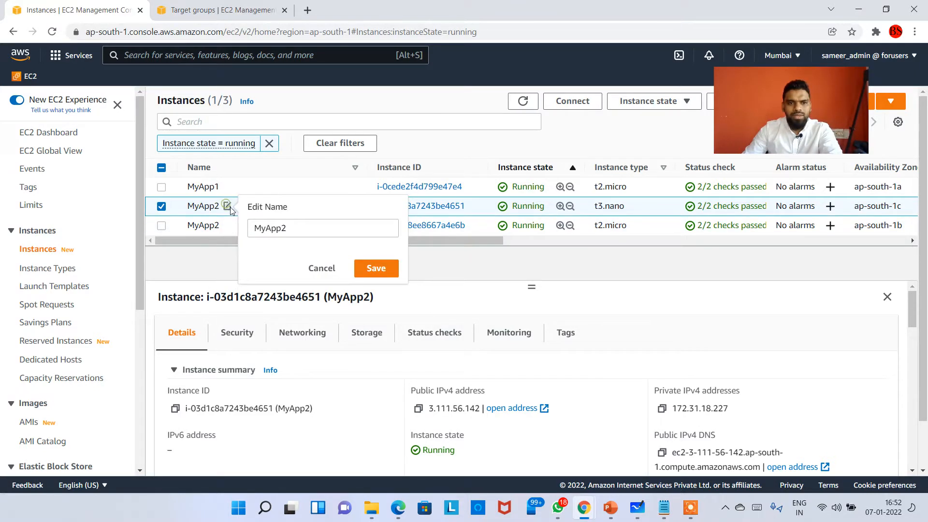
{"action": "left_click", "coordinate": [307, 231]}
{"action": "key", "text": "BackSpace"}
{"action": "type", "text": "3"}
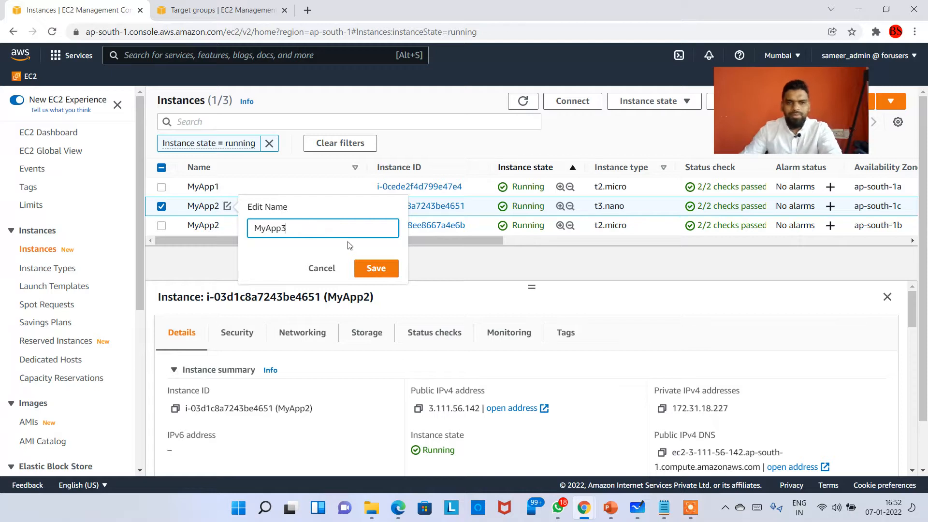
{"action": "left_click", "coordinate": [374, 268]}
- Refresh the instance list, sorted by availability zone, and review each instance's name, state, type and zone
{"action": "left_click", "coordinate": [522, 100]}
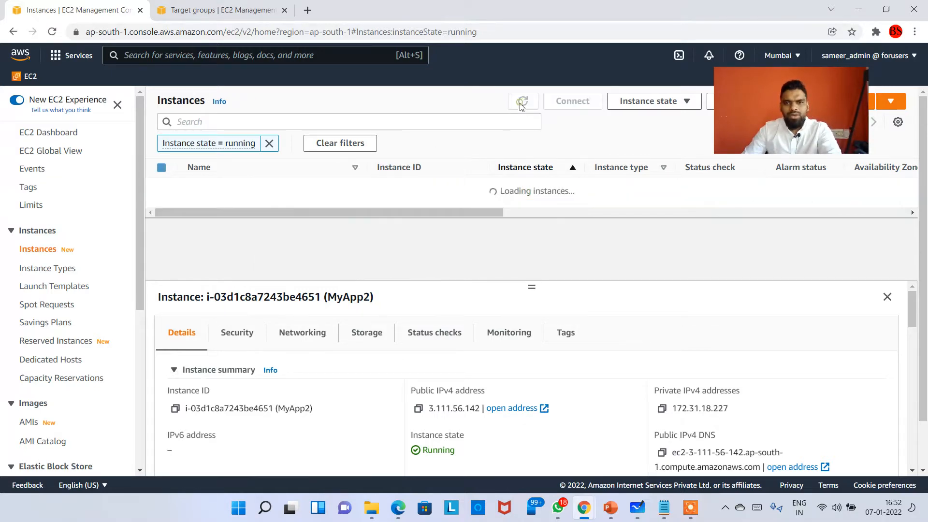
{"action": "left_click", "coordinate": [896, 171]}
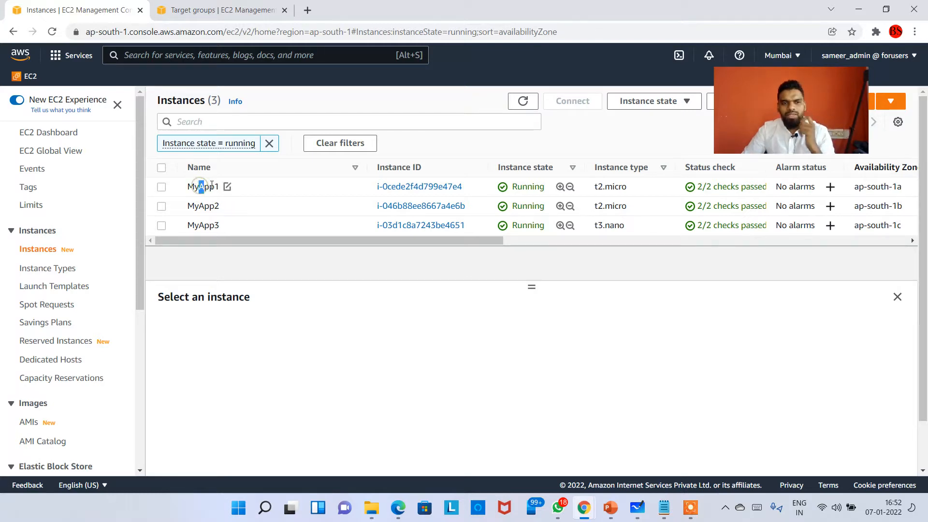
{"action": "left_click", "coordinate": [518, 189]}
{"action": "left_click_drag", "start_coordinate": [522, 187], "coordinate": [543, 187]}
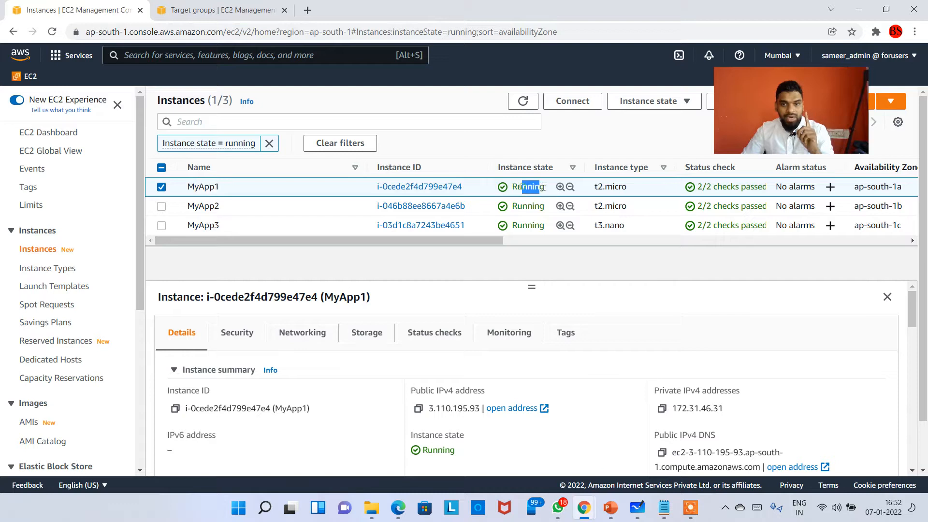
{"action": "left_click_drag", "start_coordinate": [622, 185], "coordinate": [595, 190]}
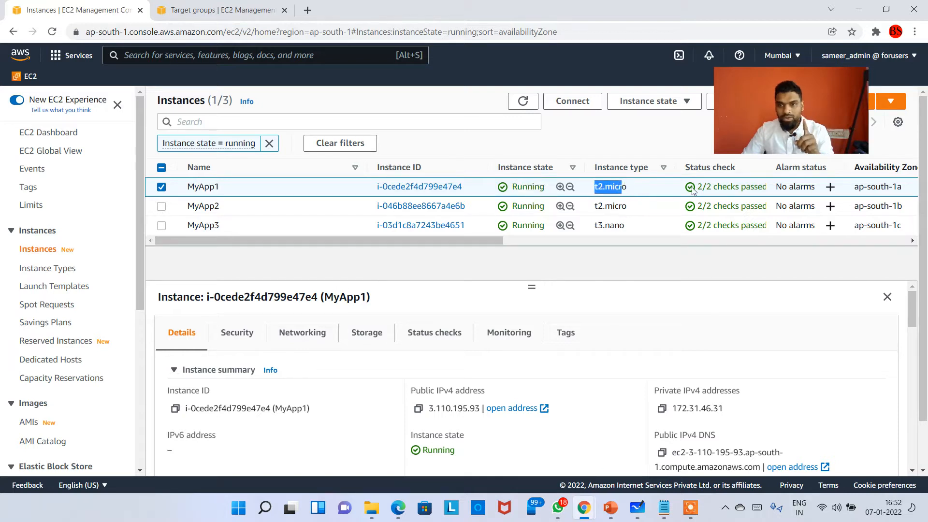
{"action": "left_click_drag", "start_coordinate": [860, 189], "coordinate": [900, 189]}
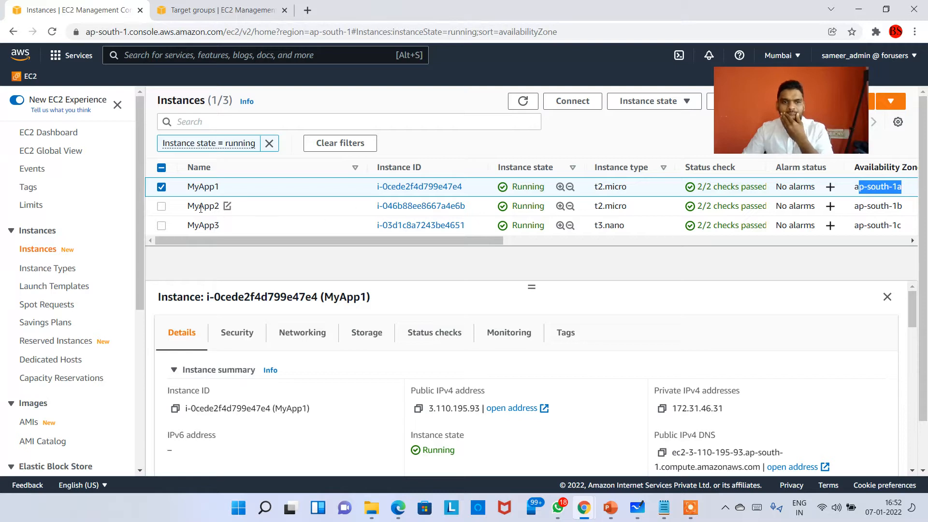
{"action": "left_click_drag", "start_coordinate": [201, 209], "coordinate": [215, 208]}
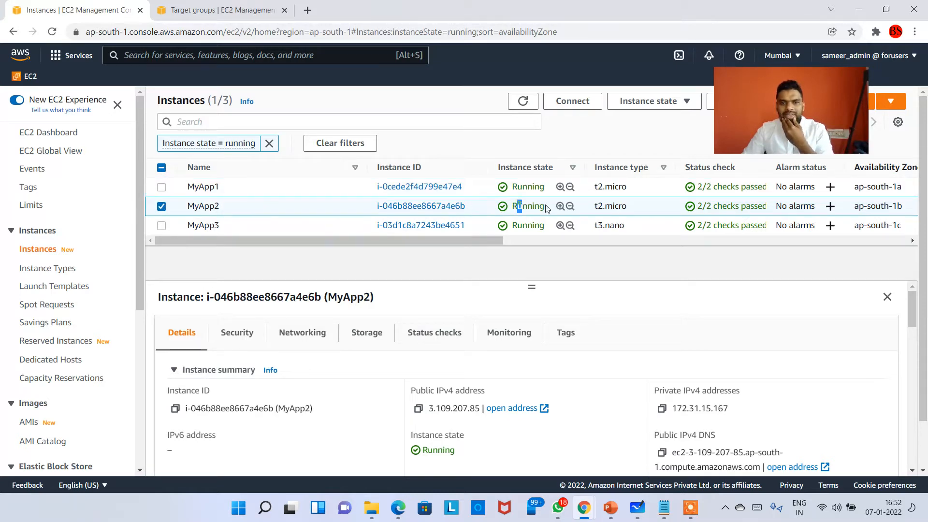
{"action": "left_click_drag", "start_coordinate": [547, 209], "coordinate": [619, 205]}
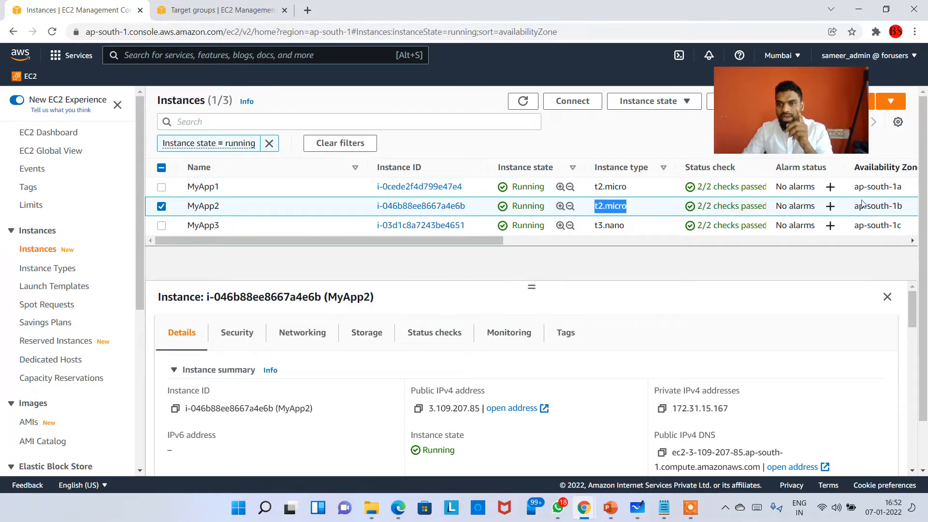
{"action": "left_click_drag", "start_coordinate": [863, 207], "coordinate": [885, 207]}
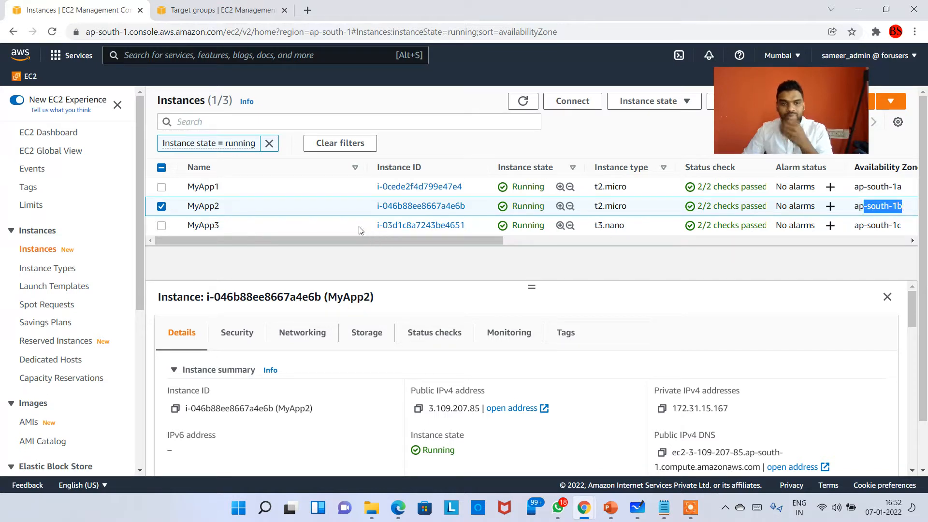
{"action": "double_click", "coordinate": [223, 226]}
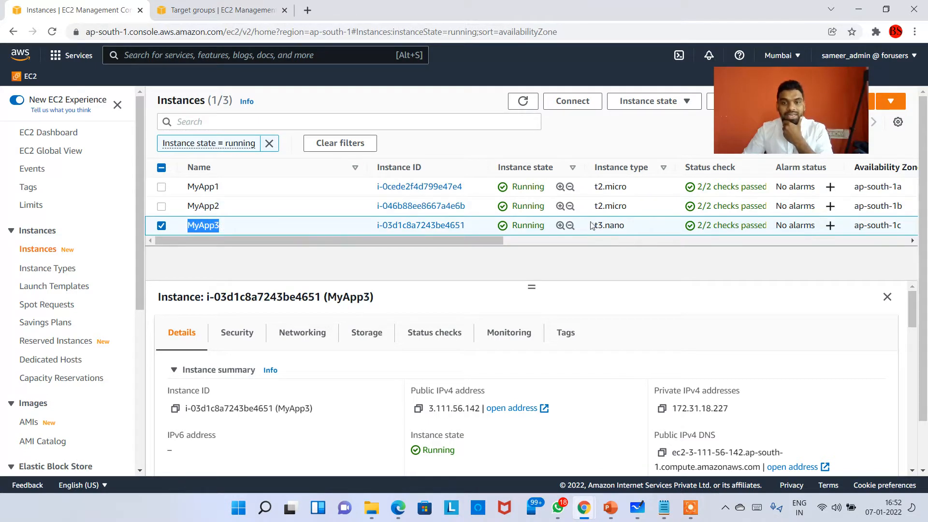
{"action": "left_click_drag", "start_coordinate": [599, 225], "coordinate": [627, 228]}
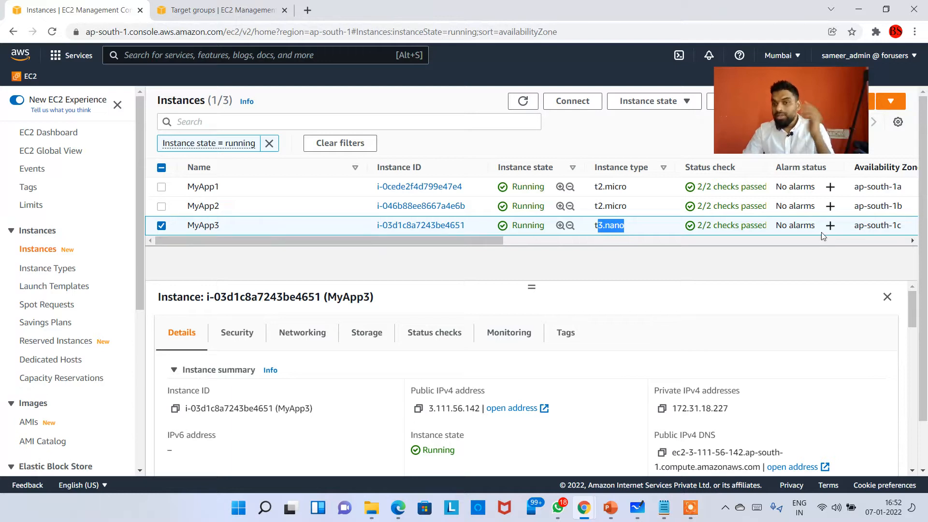
{"action": "left_click_drag", "start_coordinate": [872, 227], "coordinate": [897, 227]}
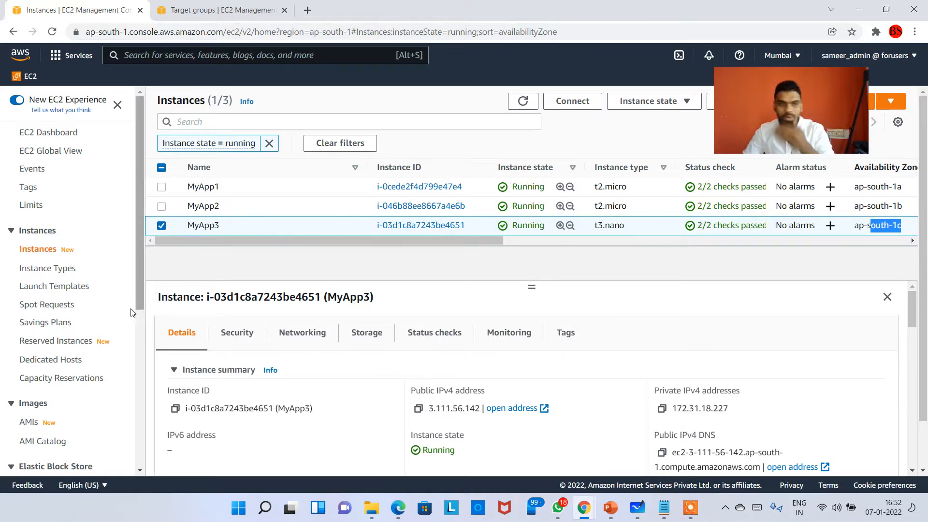
- Review the registered targets of the AppTG1 target group and close its page
{"action": "left_click", "coordinate": [220, 10]}
{"action": "scroll", "coordinate": [419, 347], "scroll_direction": "down", "scroll_amount": 2}
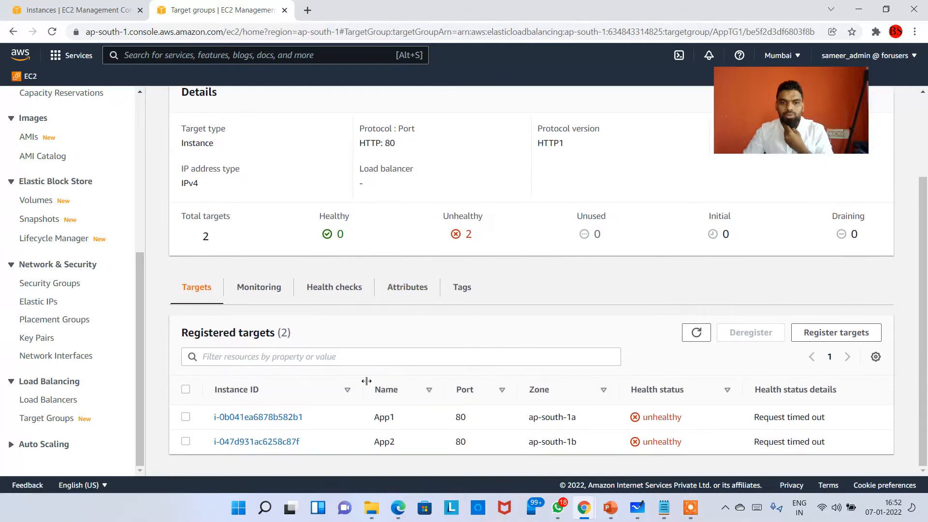
{"action": "scroll", "coordinate": [315, 353], "scroll_direction": "up", "scroll_amount": 2}
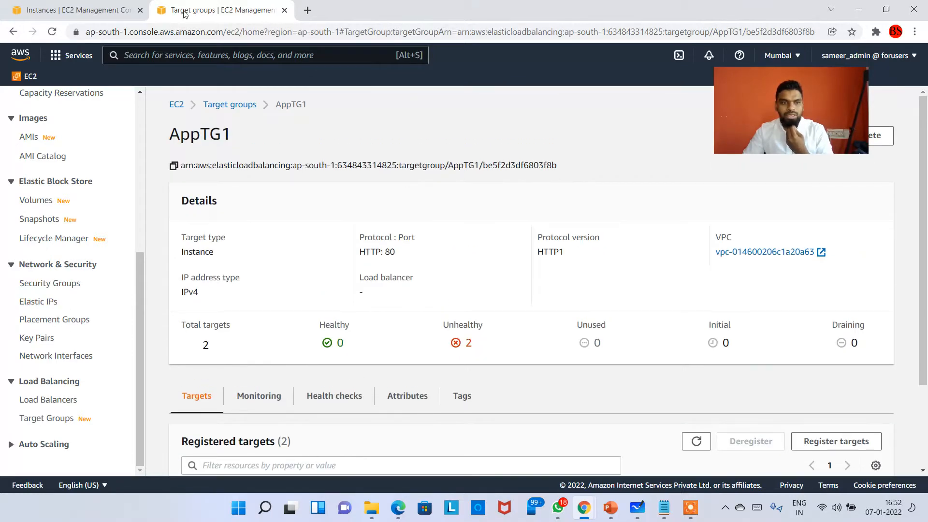
{"action": "left_click", "coordinate": [284, 10]}
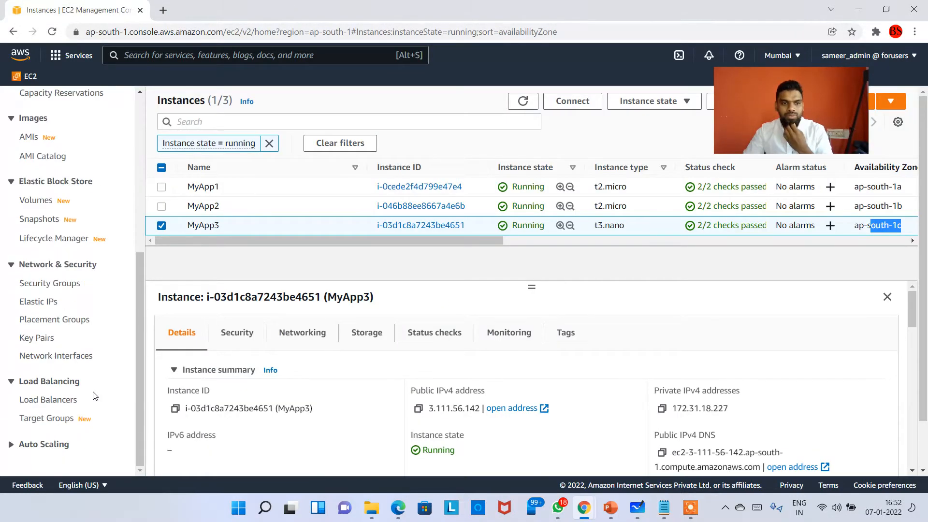
- Check the region's lists of target groups and load balancers, ending on the target groups
{"action": "left_click", "coordinate": [49, 418]}
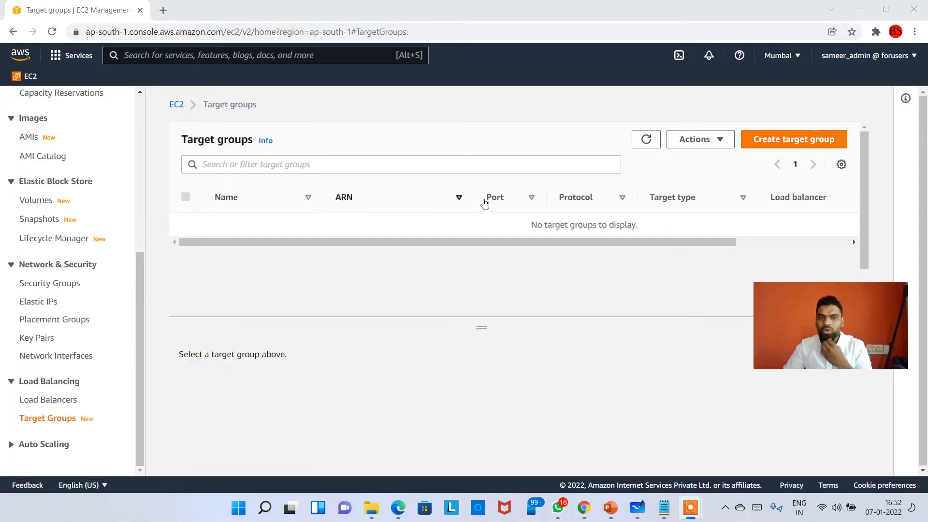
{"action": "left_click", "coordinate": [39, 400]}
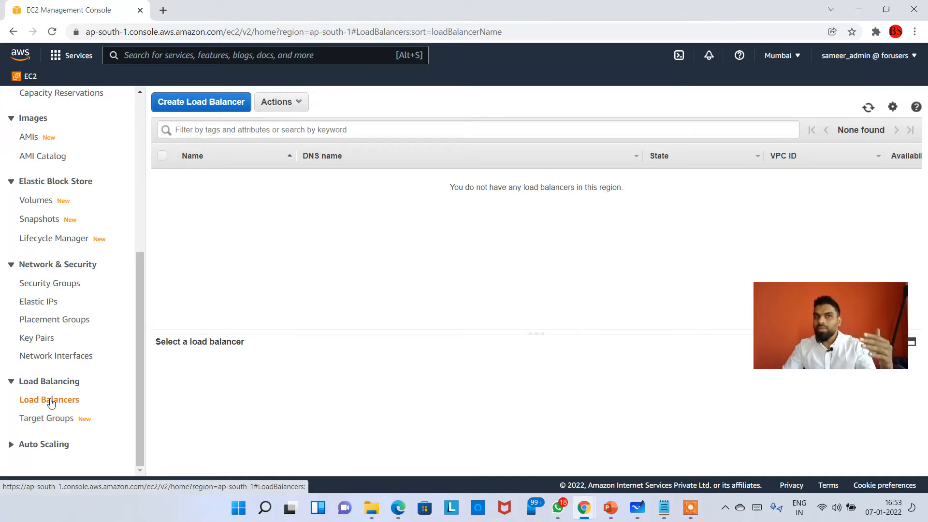
{"action": "left_click", "coordinate": [55, 423]}
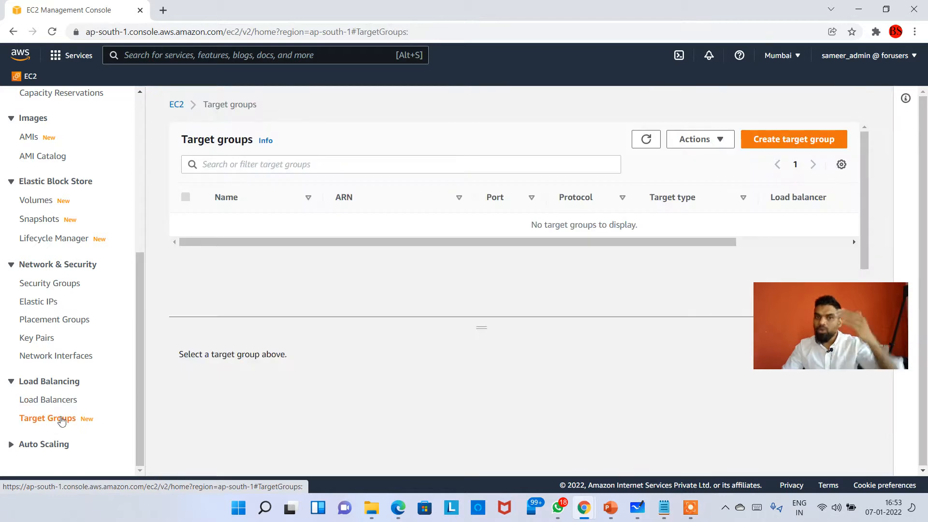
- Start creating a new target group with Instances as the target type
{"action": "left_click", "coordinate": [780, 142]}
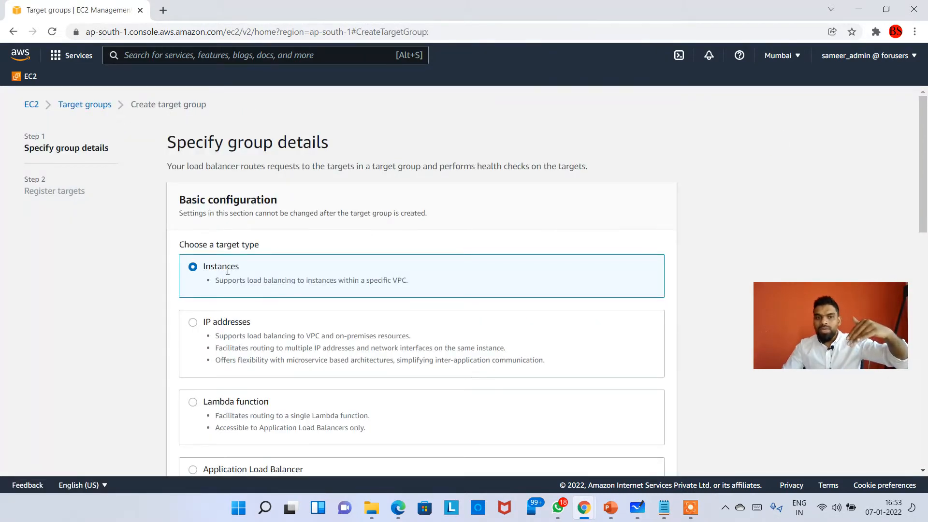
{"action": "left_click_drag", "start_coordinate": [215, 269], "coordinate": [327, 278]}
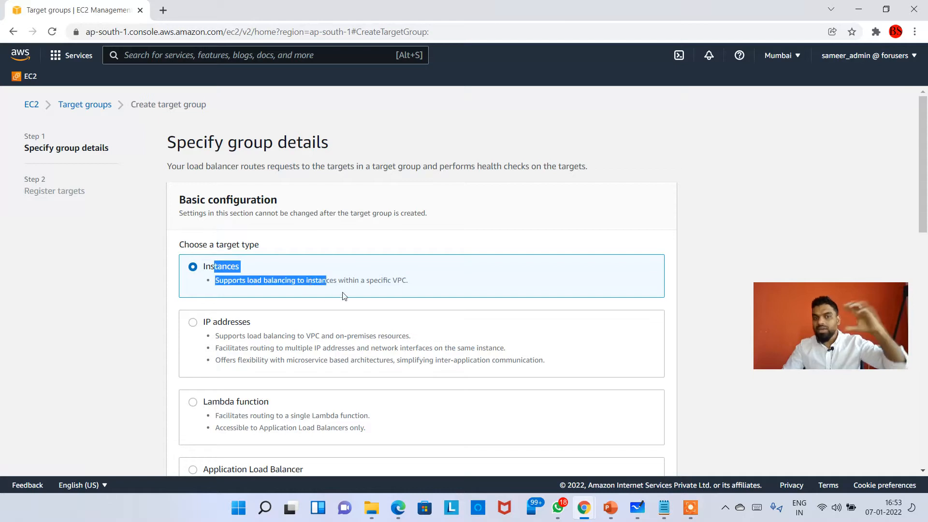
{"action": "left_click", "coordinate": [352, 277]}
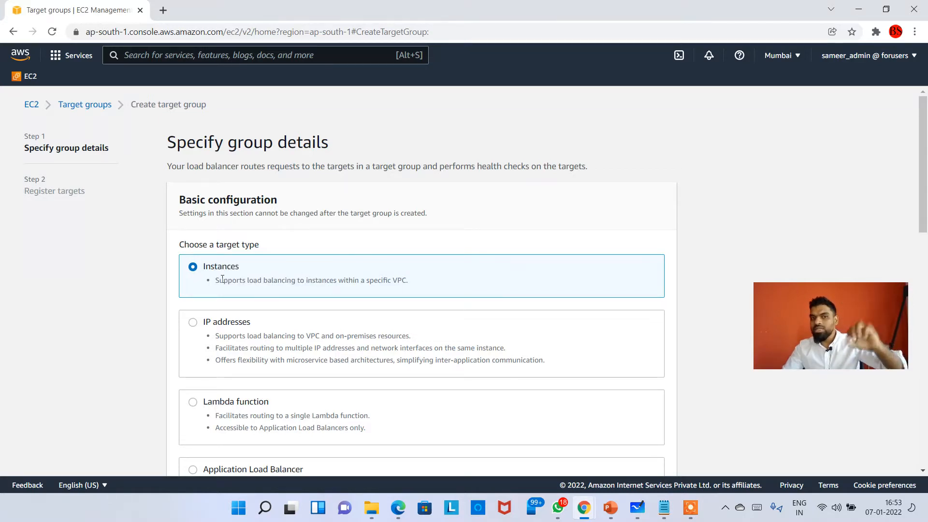
{"action": "double_click", "coordinate": [209, 266]}
{"action": "left_click", "coordinate": [298, 280]}
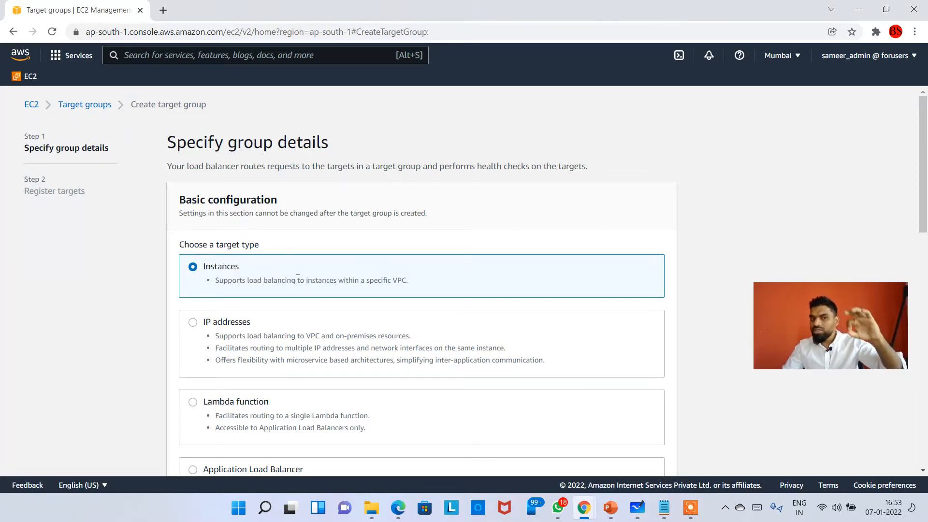
{"action": "left_click_drag", "start_coordinate": [209, 268], "coordinate": [248, 274]}
- Name the target group My-Application-TG-1
{"action": "scroll", "coordinate": [298, 291], "scroll_direction": "down", "scroll_amount": 7}
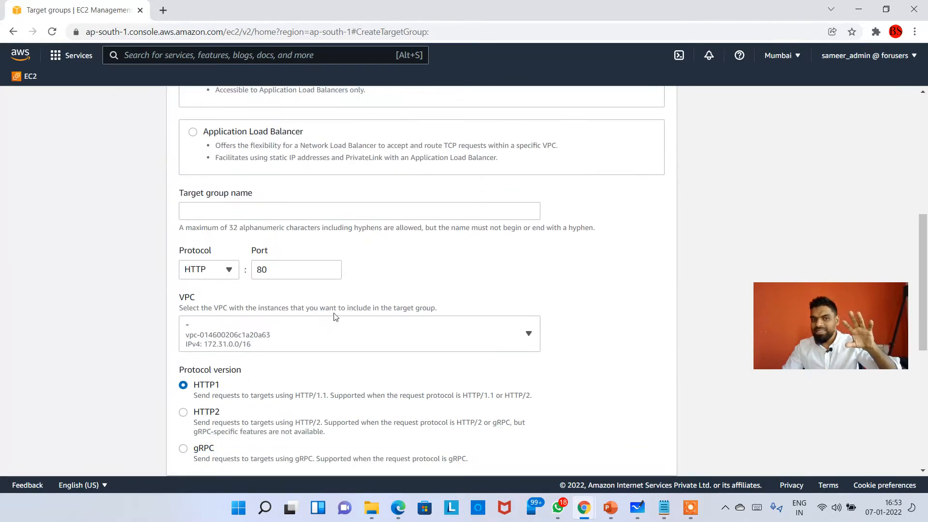
{"action": "left_click", "coordinate": [230, 188]}
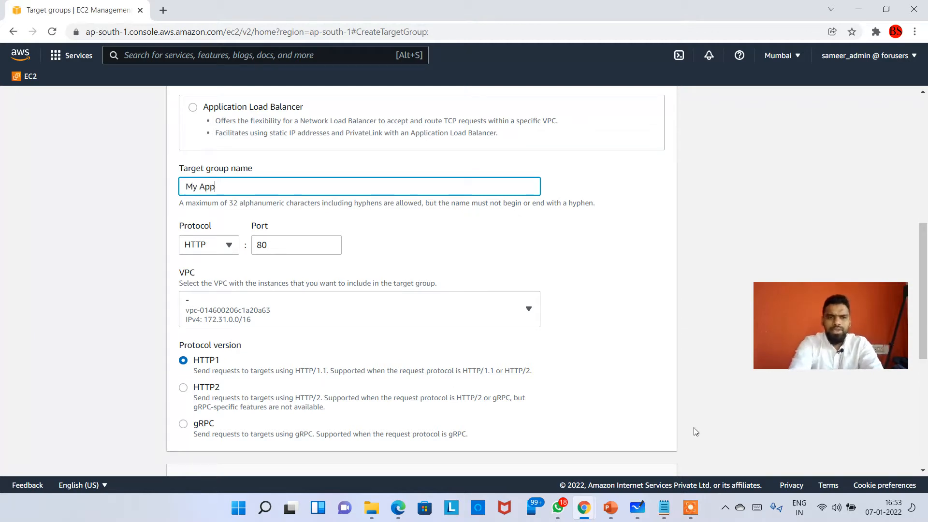
{"action": "key", "text": "BackSpace"}
{"action": "key", "text": "BackSpace"}
{"action": "key", "text": "BackSpace"}
{"action": "key", "text": "BackSpace"}
{"action": "key", "text": "BackSpace"}
{"action": "key", "text": "BackSpace"}
{"action": "key", "text": "BackSpace"}
{"action": "key", "text": "BackSpace"}
{"action": "key", "text": "BackSpace"}
{"action": "key", "text": "BackSpace"}
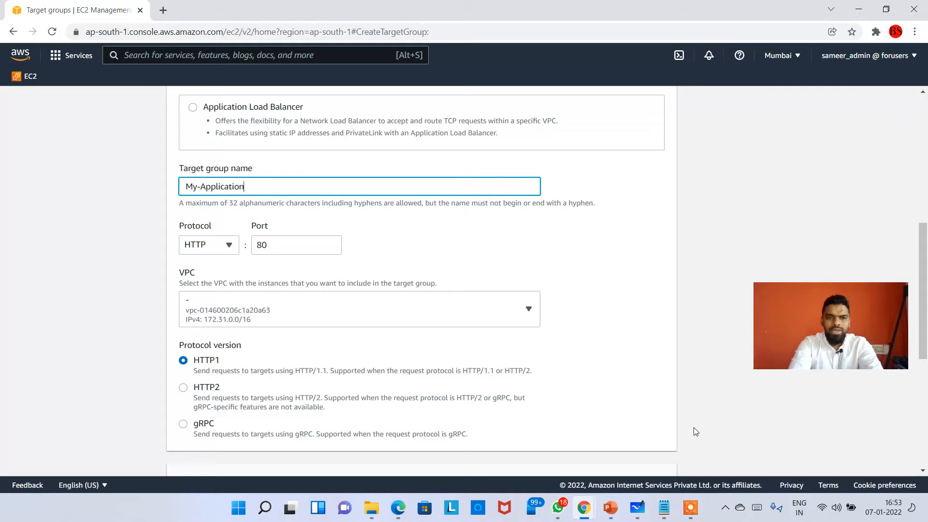
{"action": "key", "text": "Caps_Lock"}
{"action": "type", "text": "TG-1"}
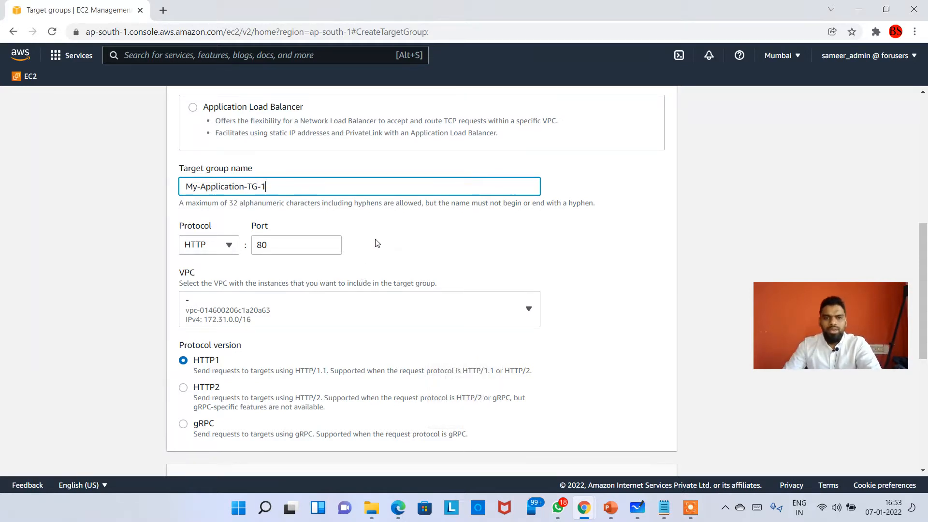
- Set the target group's protocol to HTTP on port 80 and check the selected VPC
{"action": "left_click", "coordinate": [290, 245]}
{"action": "left_click", "coordinate": [206, 246]}
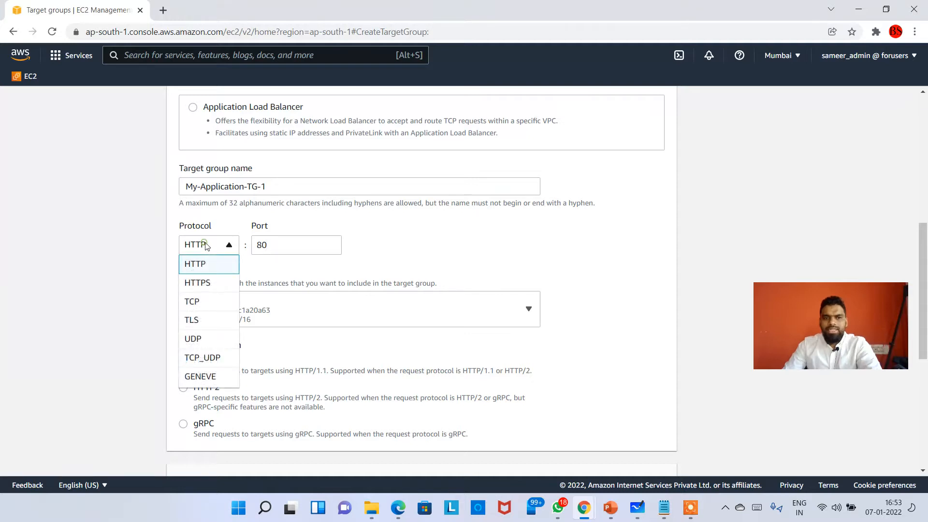
{"action": "left_click", "coordinate": [207, 265]}
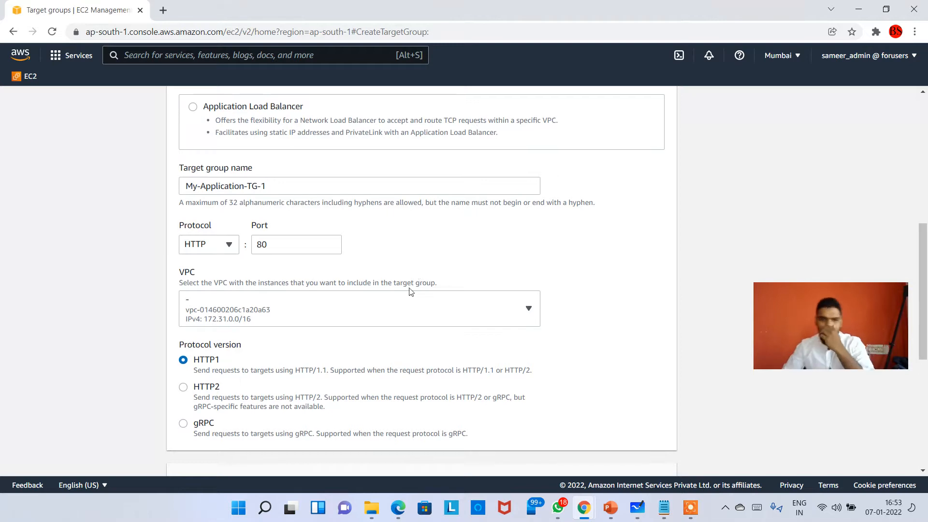
{"action": "scroll", "coordinate": [269, 251], "scroll_direction": "down", "scroll_amount": 2}
{"action": "left_click", "coordinate": [271, 189]}
{"action": "left_click", "coordinate": [273, 188]}
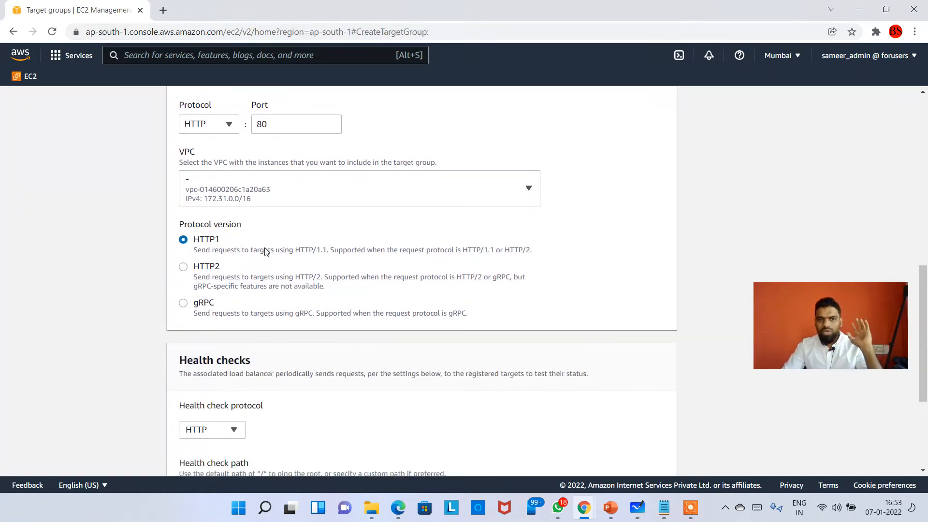
- Review the HTTP1 protocol version and use HTTP health checks with the default path "/"
{"action": "scroll", "coordinate": [213, 242], "scroll_direction": "down", "scroll_amount": 2}
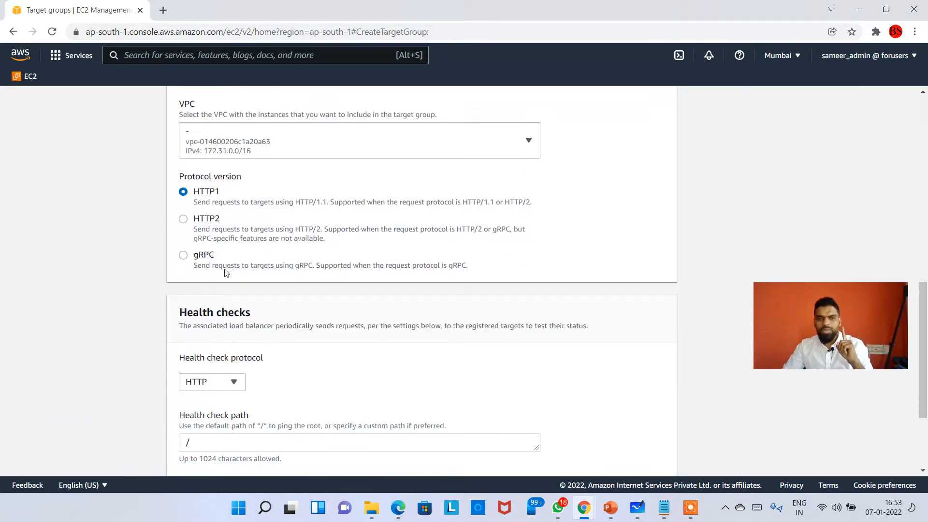
{"action": "left_click", "coordinate": [233, 311]}
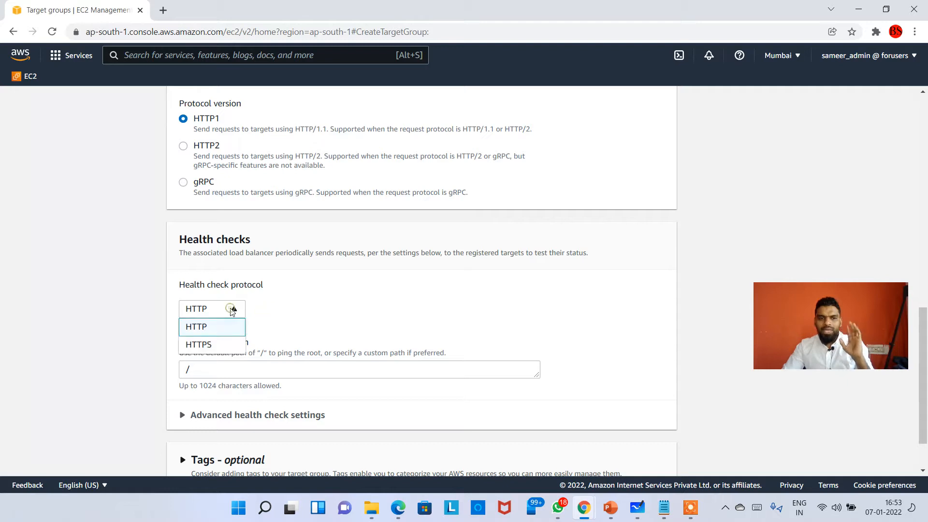
{"action": "left_click", "coordinate": [278, 317]}
{"action": "scroll", "coordinate": [285, 314], "scroll_direction": "down", "scroll_amount": 1}
{"action": "left_click", "coordinate": [216, 309]}
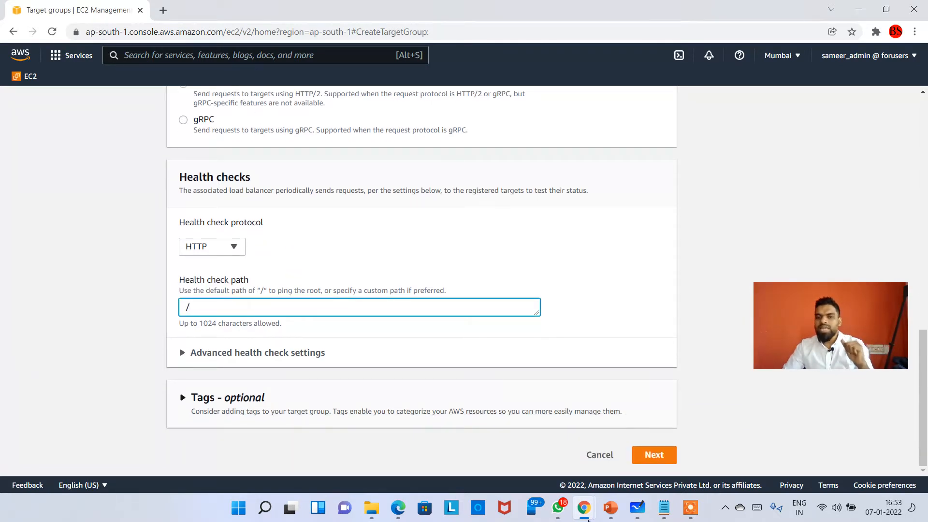
- Switch to Microsoft Whiteboard and handwrite "/ = /var/www/html/" in the empty area beside the MyApp boxes, with an arrow to a scribbled oval ending the path
{"action": "left_click", "coordinate": [636, 517]}
{"action": "scroll", "coordinate": [381, 315], "scroll_direction": "down", "scroll_amount": 3}
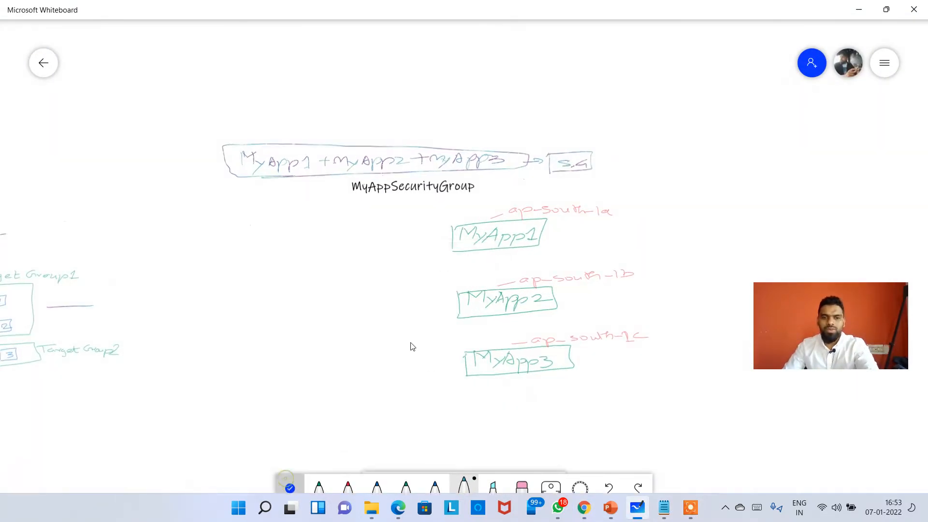
{"action": "left_click_drag", "start_coordinate": [410, 346], "coordinate": [7, 266]}
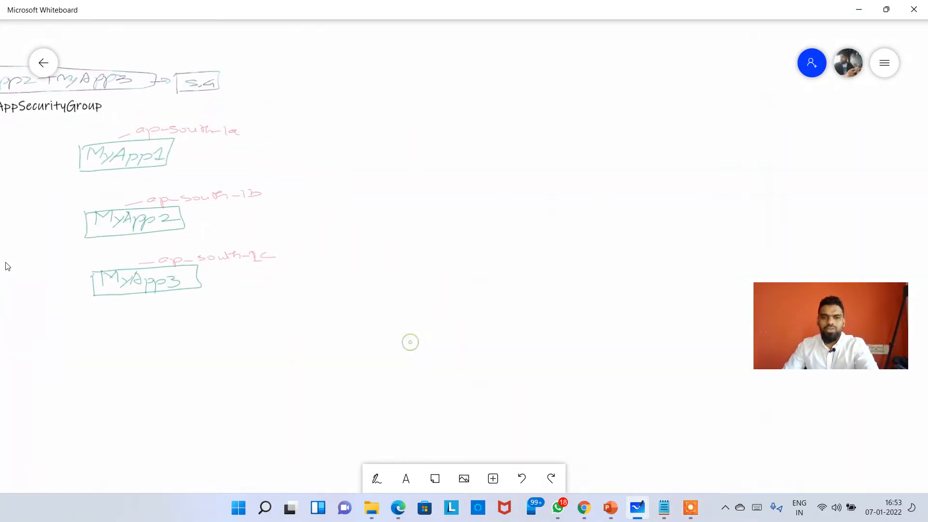
{"action": "left_click", "coordinate": [376, 479]}
{"action": "scroll", "coordinate": [450, 166], "scroll_direction": "up", "scroll_amount": 3}
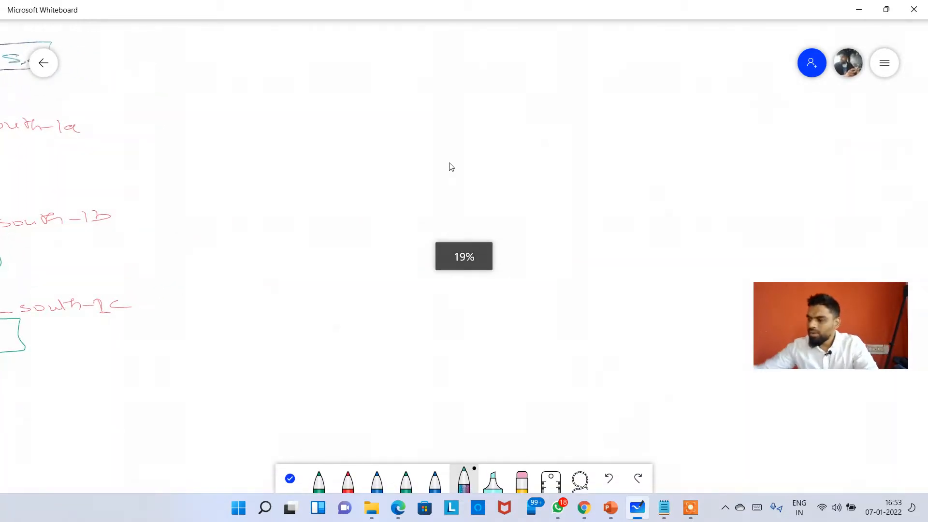
{"action": "left_click_drag", "start_coordinate": [422, 169], "coordinate": [357, 217]}
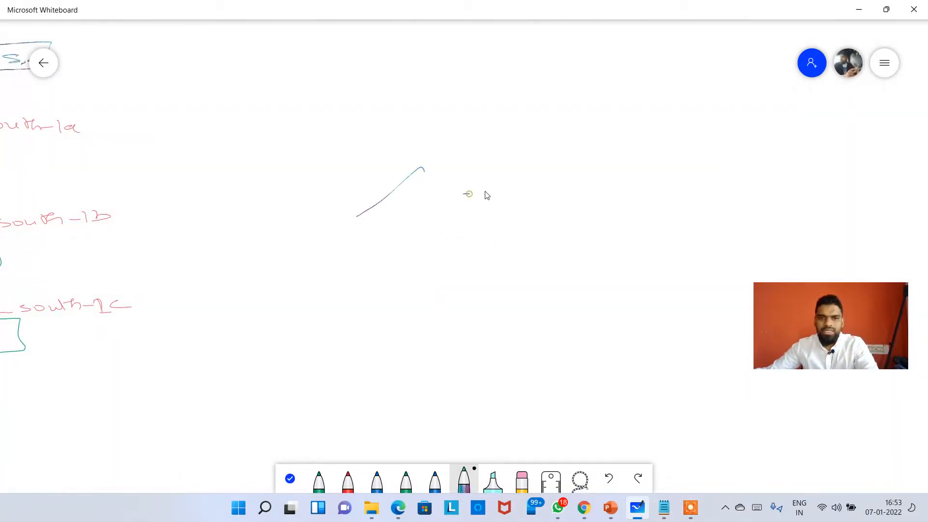
{"action": "mouse_move", "coordinate": [464, 193]}
{"action": "left_mouse_down"}
{"action": "mouse_move", "coordinate": [490, 192]}
{"action": "mouse_move", "coordinate": [485, 210]}
{"action": "mouse_move", "coordinate": [701, 193]}
{"action": "mouse_move", "coordinate": [680, 211]}
{"action": "mouse_move", "coordinate": [754, 196]}
{"action": "mouse_move", "coordinate": [822, 200]}
{"action": "mouse_move", "coordinate": [864, 167]}
{"action": "left_mouse_up"}
{"action": "left_click_drag", "start_coordinate": [806, 208], "coordinate": [865, 166]}
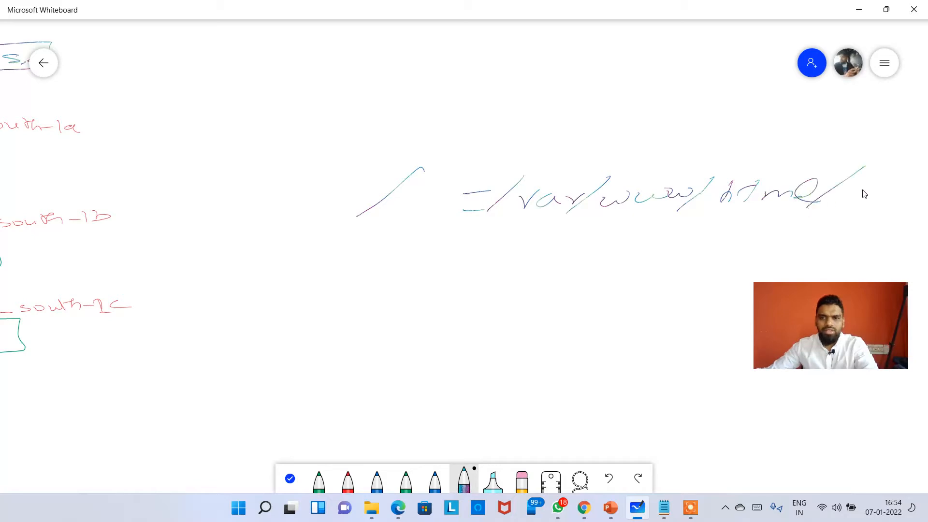
{"action": "mouse_move", "coordinate": [862, 199]}
{"action": "left_mouse_down"}
{"action": "mouse_move", "coordinate": [909, 191]}
{"action": "mouse_move", "coordinate": [851, 201]}
{"action": "mouse_move", "coordinate": [865, 195]}
{"action": "left_mouse_up"}
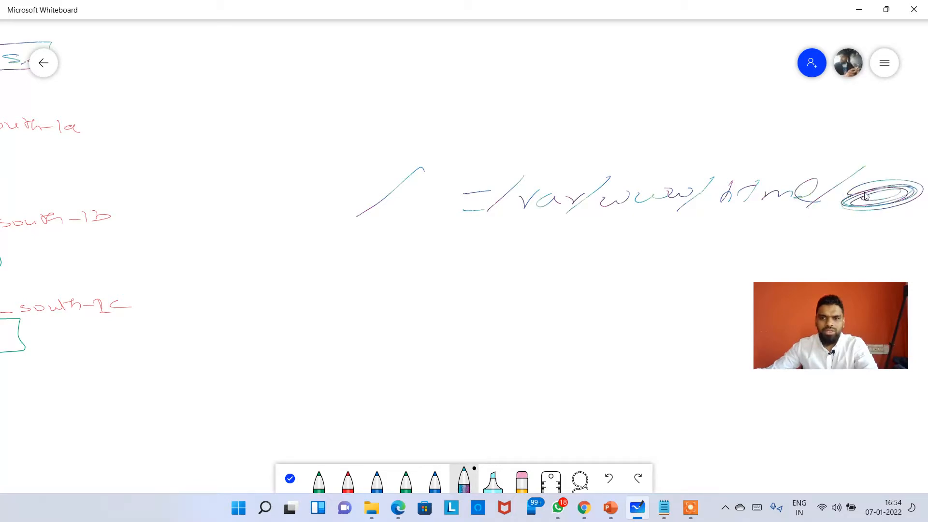
{"action": "mouse_move", "coordinate": [442, 168]}
{"action": "left_mouse_down"}
{"action": "mouse_move", "coordinate": [562, 152]}
{"action": "mouse_move", "coordinate": [789, 195]}
{"action": "mouse_move", "coordinate": [872, 186]}
{"action": "mouse_move", "coordinate": [854, 186]}
{"action": "left_mouse_up"}
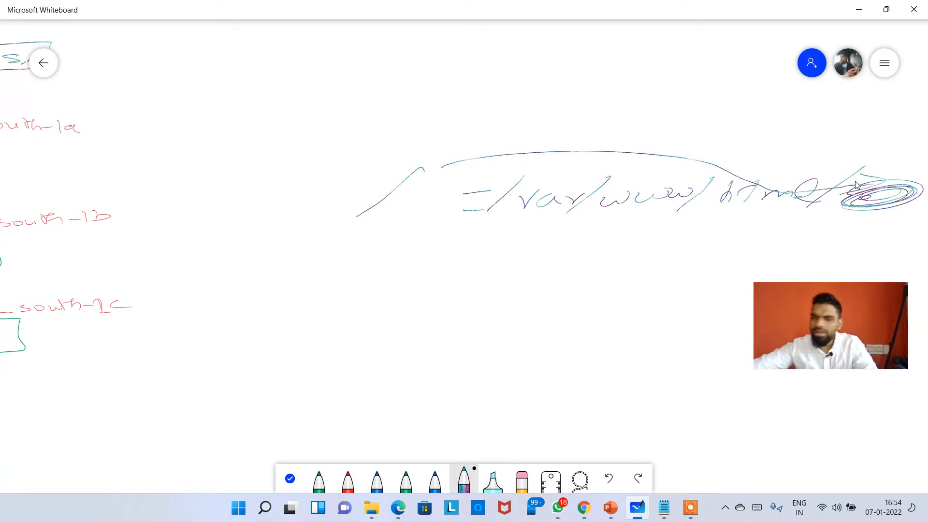
- Switch back to the AWS console in Chrome and set the health check interval to 10 seconds in the advanced health check settings
{"action": "key", "text": "alt+Tab"}
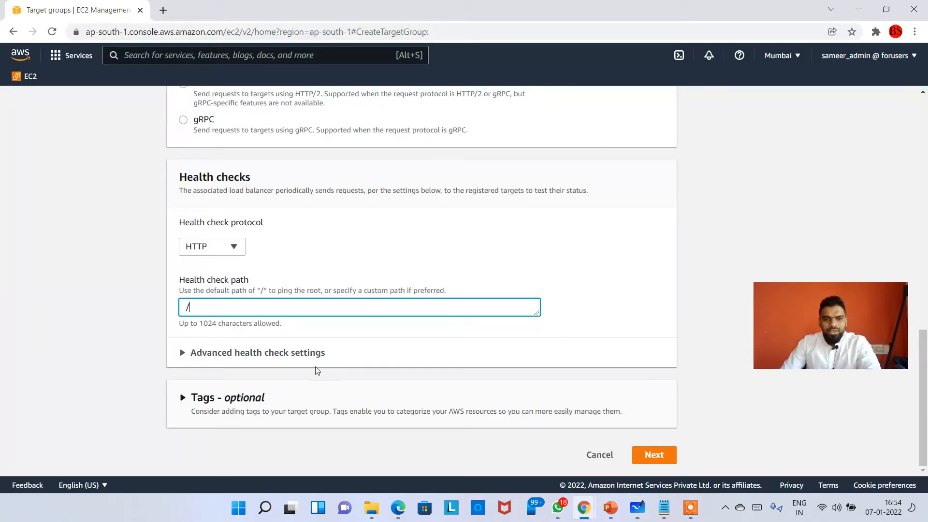
{"action": "left_click", "coordinate": [210, 353]}
{"action": "scroll", "coordinate": [338, 350], "scroll_direction": "down", "scroll_amount": 5}
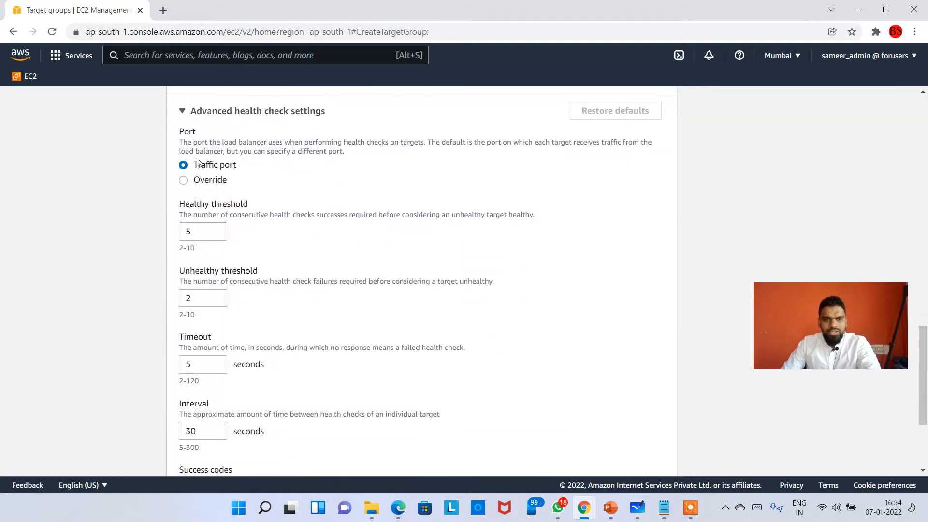
{"action": "scroll", "coordinate": [239, 270], "scroll_direction": "down", "scroll_amount": 4}
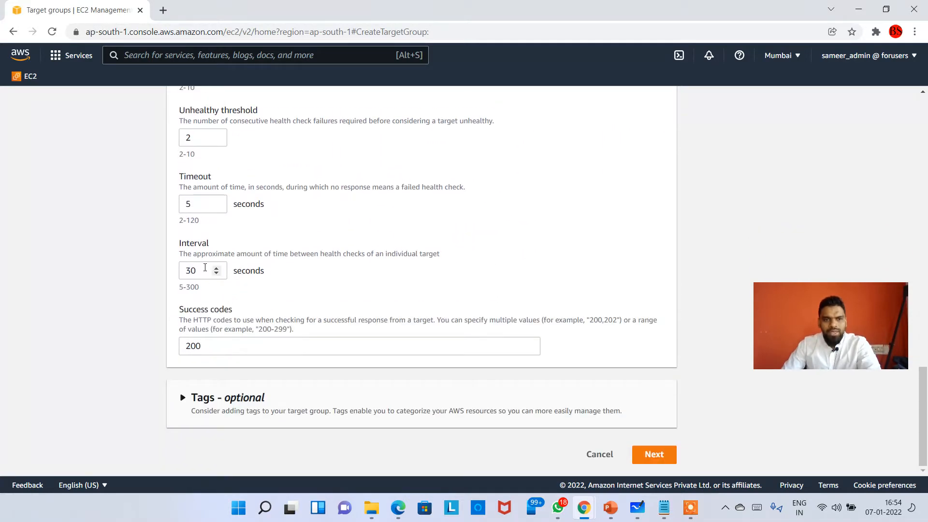
{"action": "double_click", "coordinate": [204, 269]}
{"action": "type", "text": "10"}
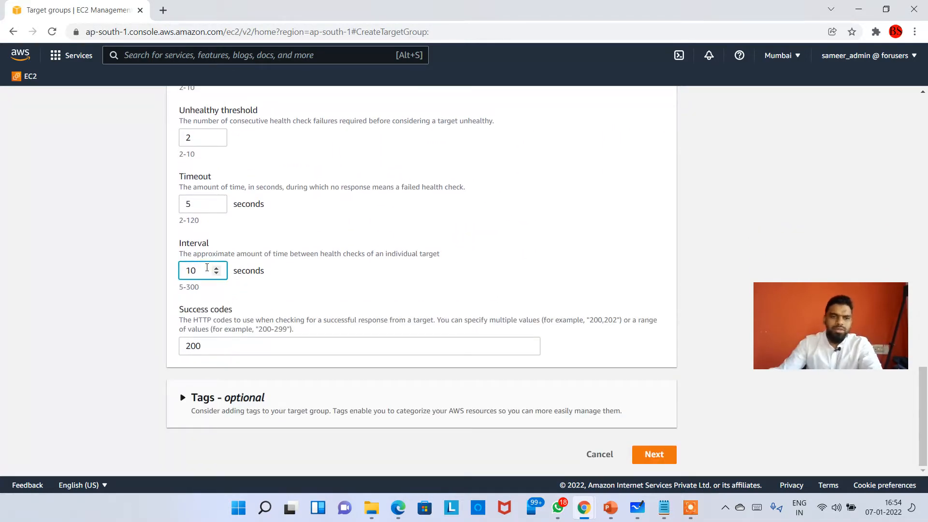
{"action": "key", "text": "Tab"}
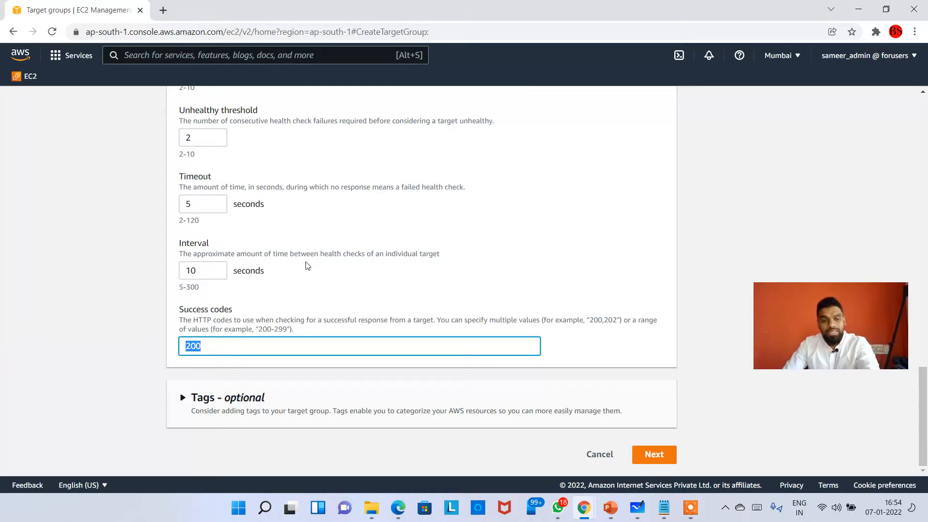
{"action": "left_click", "coordinate": [305, 298]}
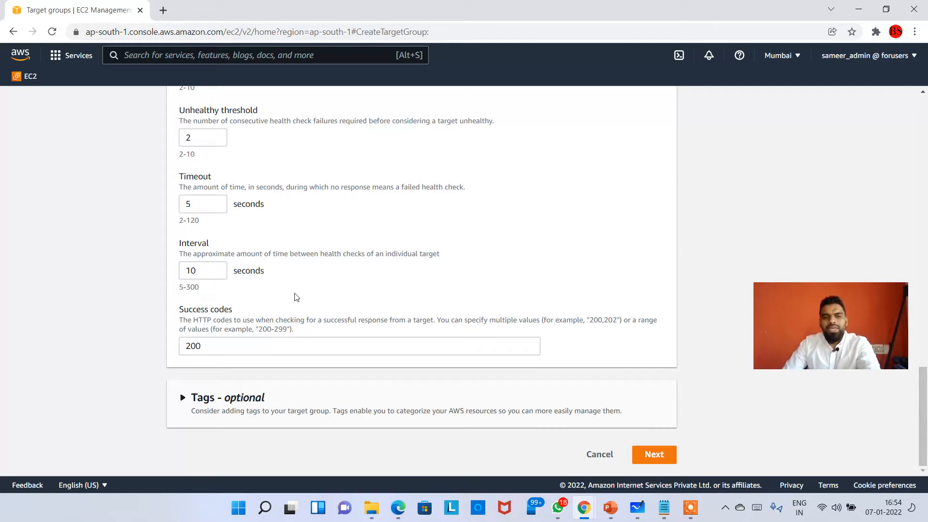
- Proceed to target registration and include the MyApp1 and MyApp2 instances as pending targets on port 80
{"action": "left_click", "coordinate": [655, 454]}
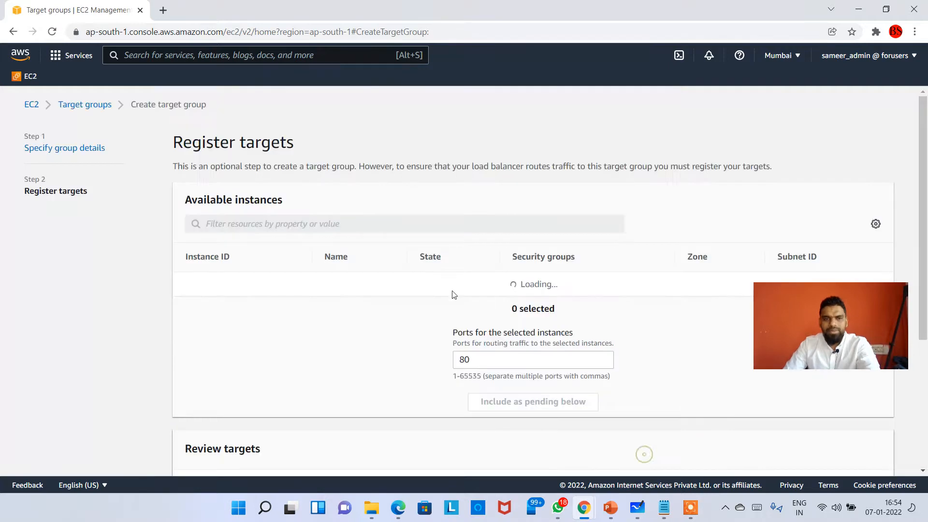
{"action": "left_click_drag", "start_coordinate": [826, 334], "coordinate": [829, 59]}
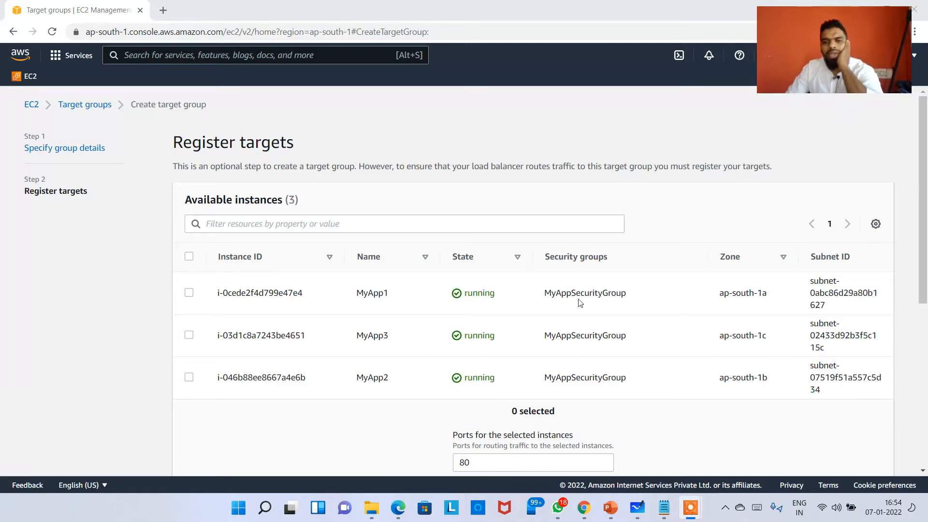
{"action": "double_click", "coordinate": [382, 294]}
{"action": "double_click", "coordinate": [387, 378]}
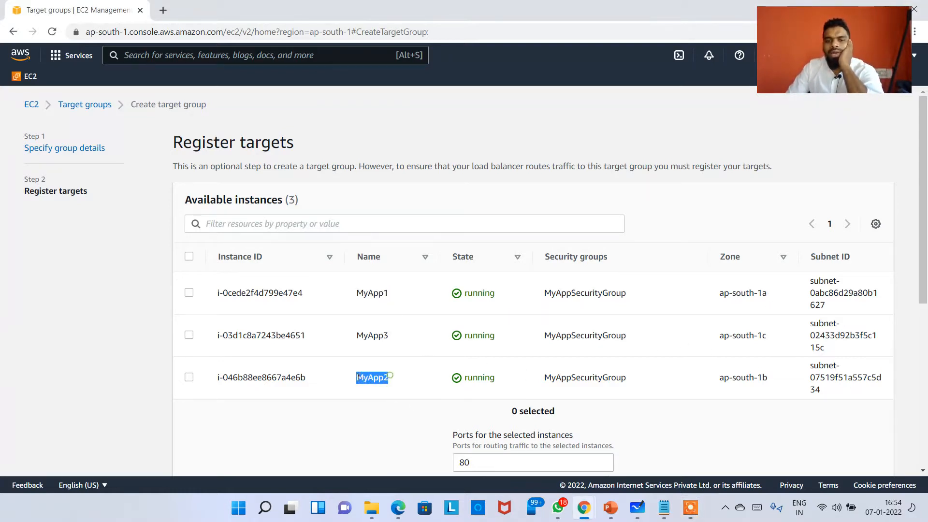
{"action": "double_click", "coordinate": [389, 336]}
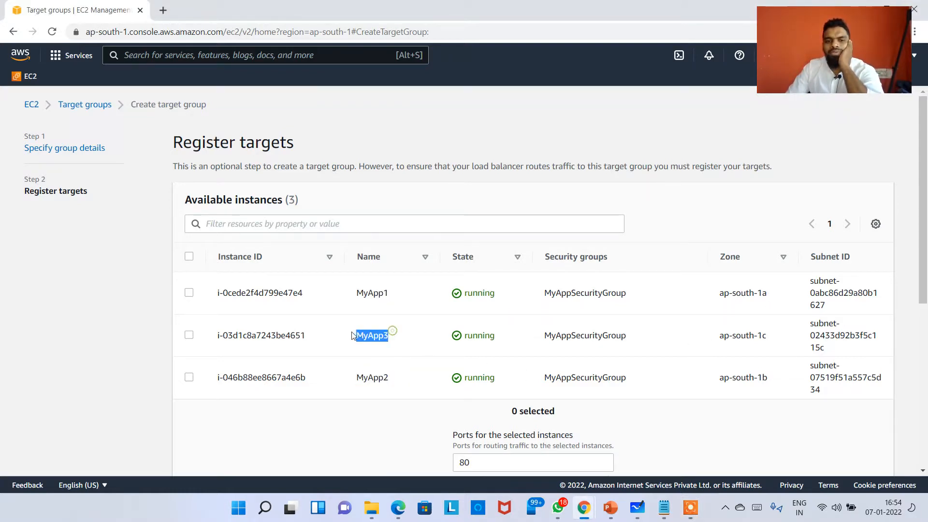
{"action": "left_click", "coordinate": [188, 294]}
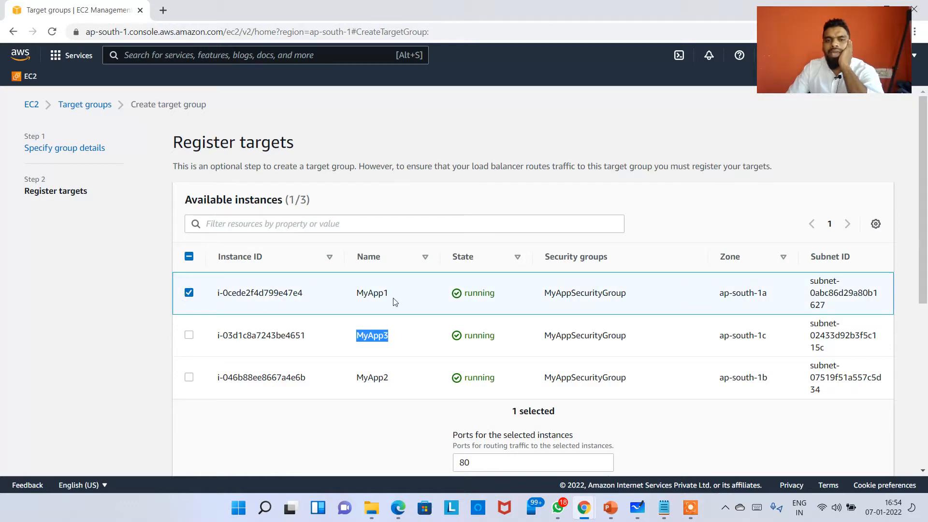
{"action": "left_click", "coordinate": [189, 378]}
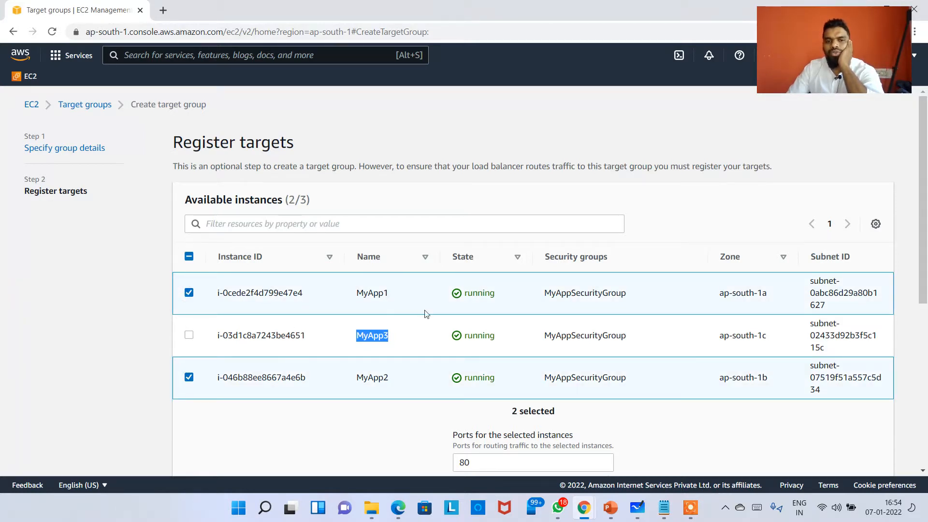
{"action": "scroll", "coordinate": [587, 386], "scroll_direction": "down", "scroll_amount": 4}
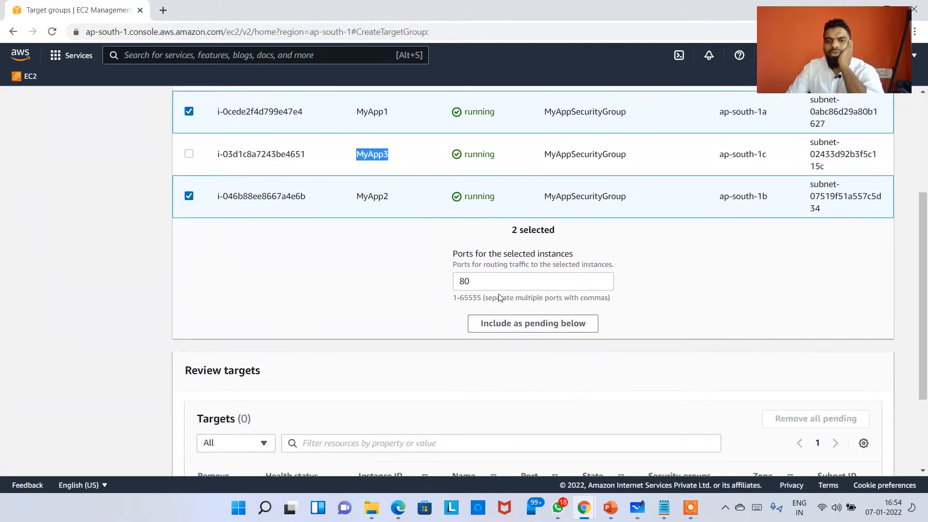
{"action": "scroll", "coordinate": [295, 187], "scroll_direction": "up", "scroll_amount": 3}
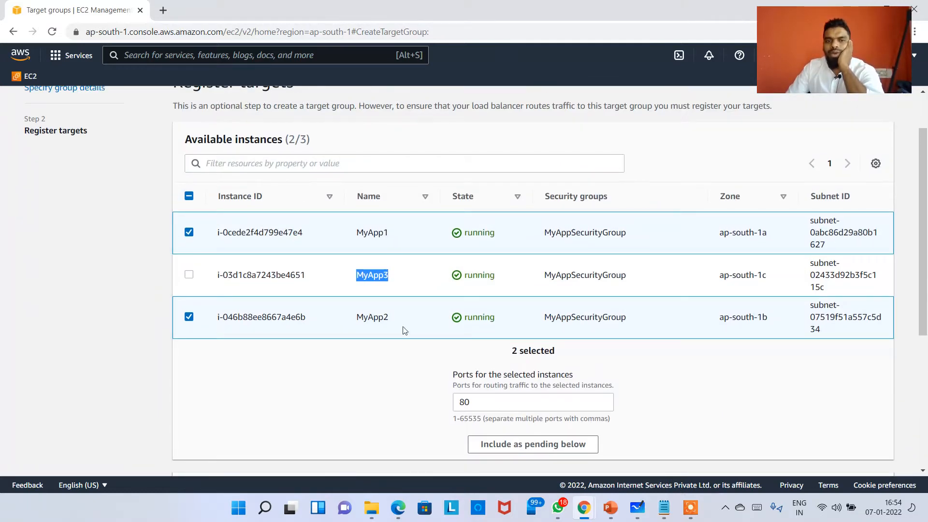
{"action": "left_click", "coordinate": [561, 453]}
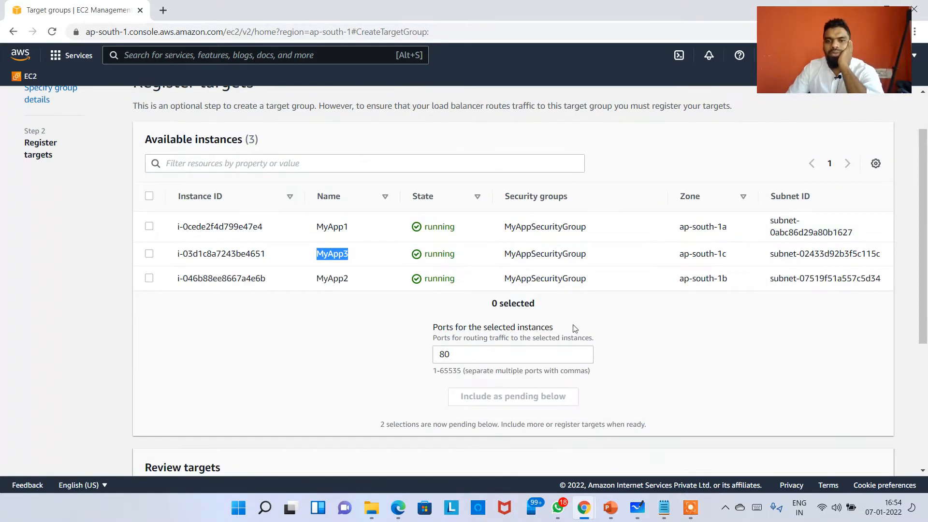
- Review the pending MyApp2 and MyApp1 targets and create the target group
{"action": "scroll", "coordinate": [569, 331], "scroll_direction": "down", "scroll_amount": 5}
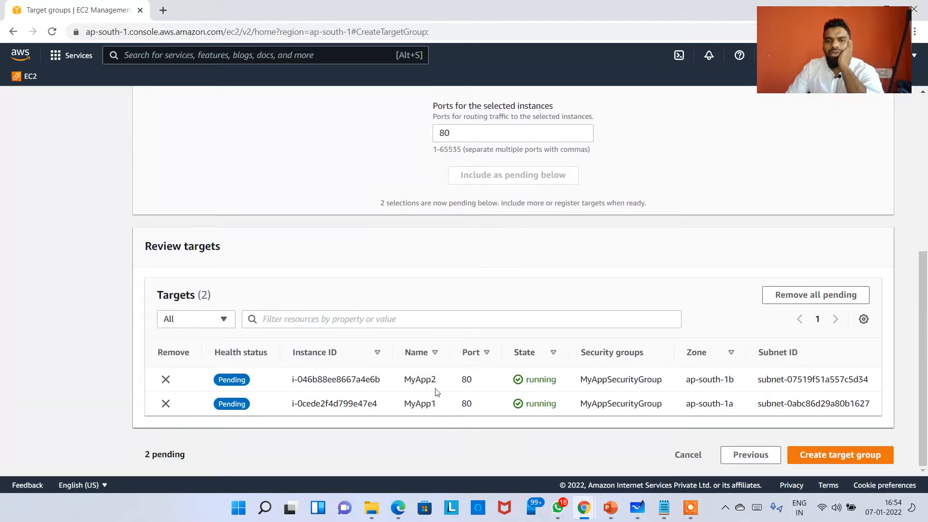
{"action": "mouse_move", "coordinate": [435, 398]}
{"action": "left_mouse_down"}
{"action": "mouse_move", "coordinate": [415, 404]}
{"action": "mouse_move", "coordinate": [445, 378]}
{"action": "mouse_move", "coordinate": [431, 379]}
{"action": "left_mouse_up"}
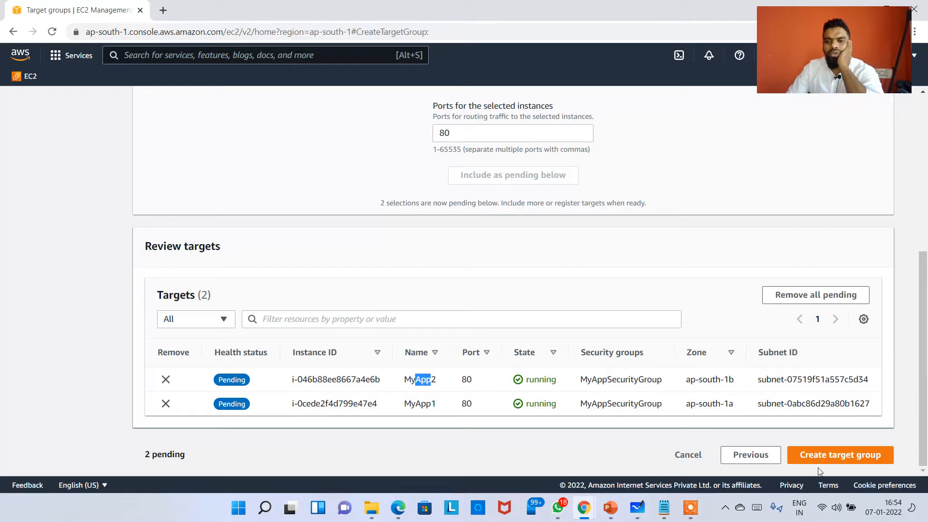
{"action": "left_click", "coordinate": [871, 455]}
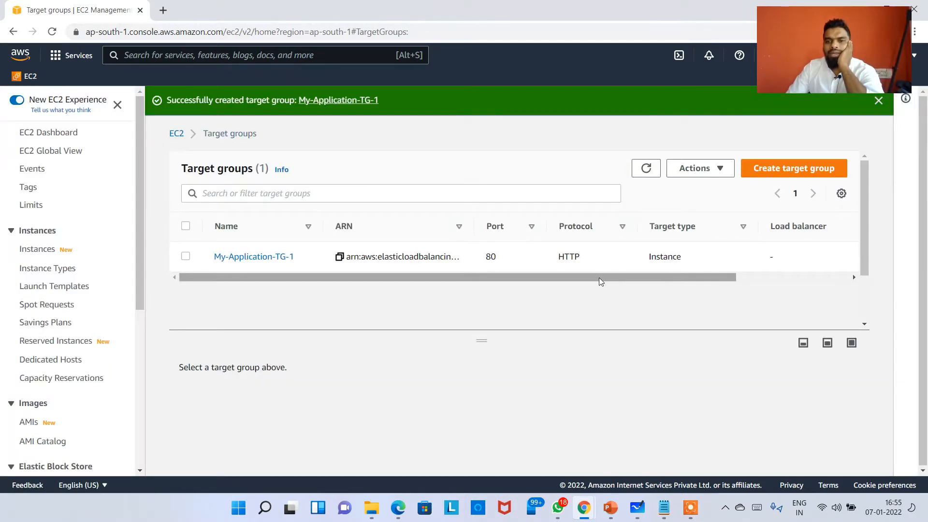
- Check the load balancer association of My-Application-TG-1 in the target groups list and select the group
{"action": "left_click", "coordinate": [800, 277]}
{"action": "mouse_move", "coordinate": [599, 277]}
{"action": "left_mouse_down"}
{"action": "mouse_move", "coordinate": [445, 284]}
{"action": "mouse_move", "coordinate": [590, 281]}
{"action": "left_mouse_up"}
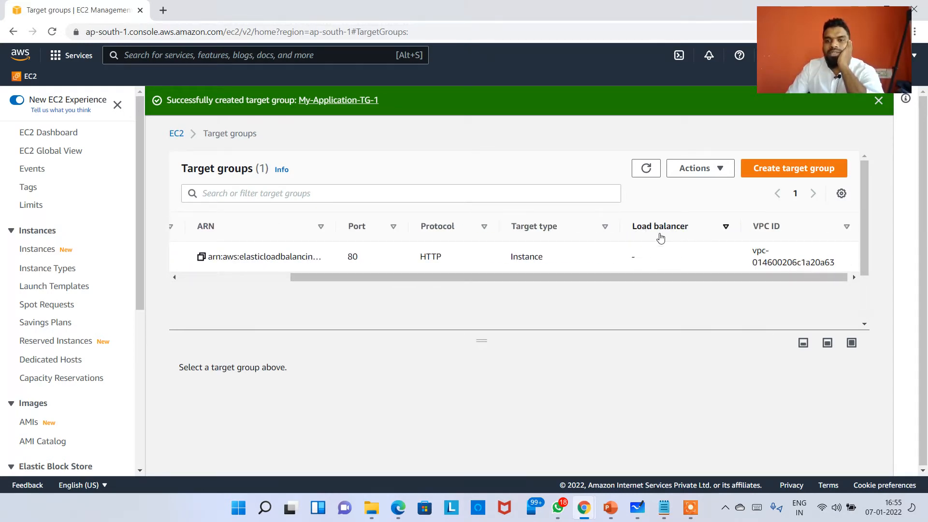
{"action": "double_click", "coordinate": [660, 259]}
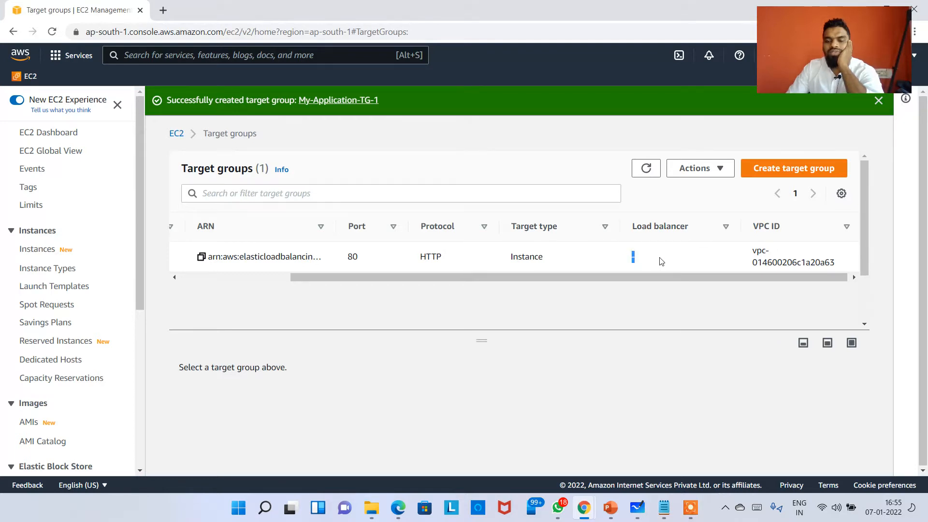
{"action": "left_click_drag", "start_coordinate": [505, 287], "coordinate": [121, 283]}
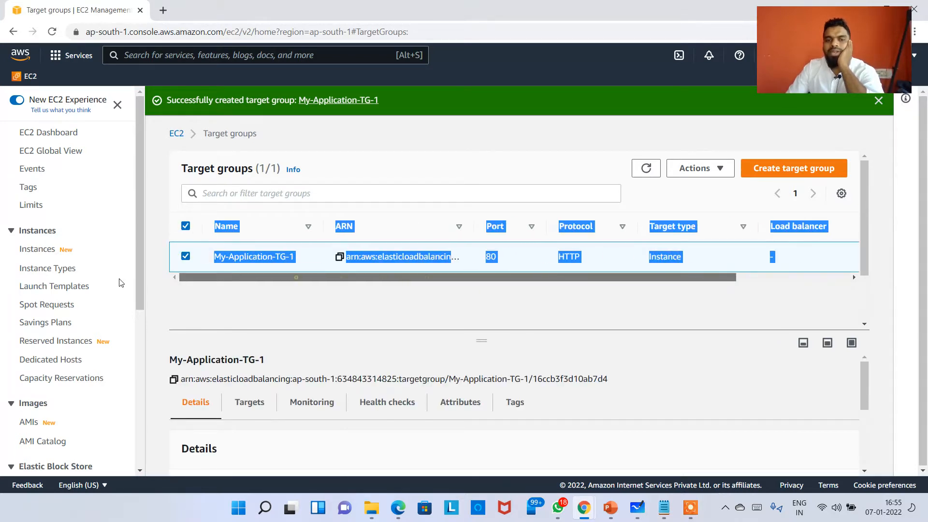
{"action": "left_click", "coordinate": [240, 265]}
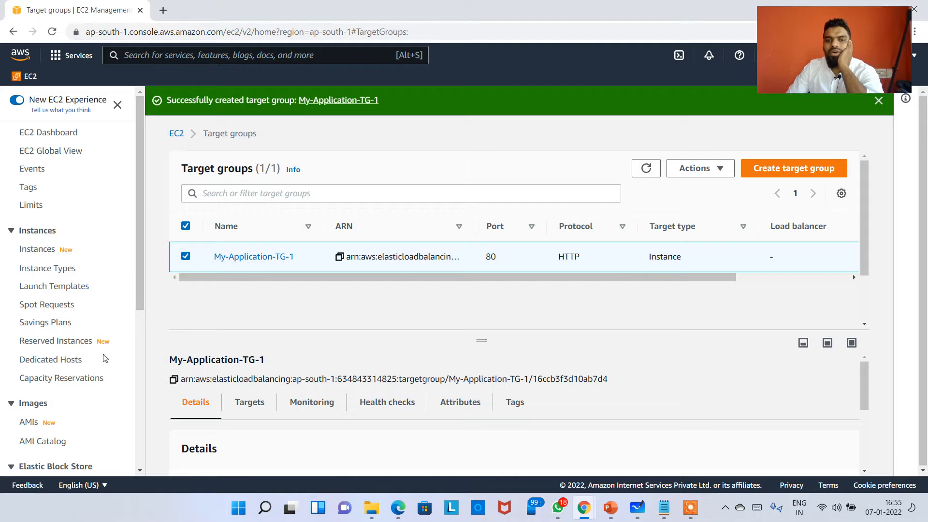
- Check the load balancers list and return to the target groups to inspect the load balancer and VPC ID columns for My-Application-TG-1
{"action": "scroll", "coordinate": [87, 387], "scroll_direction": "down", "scroll_amount": 5}
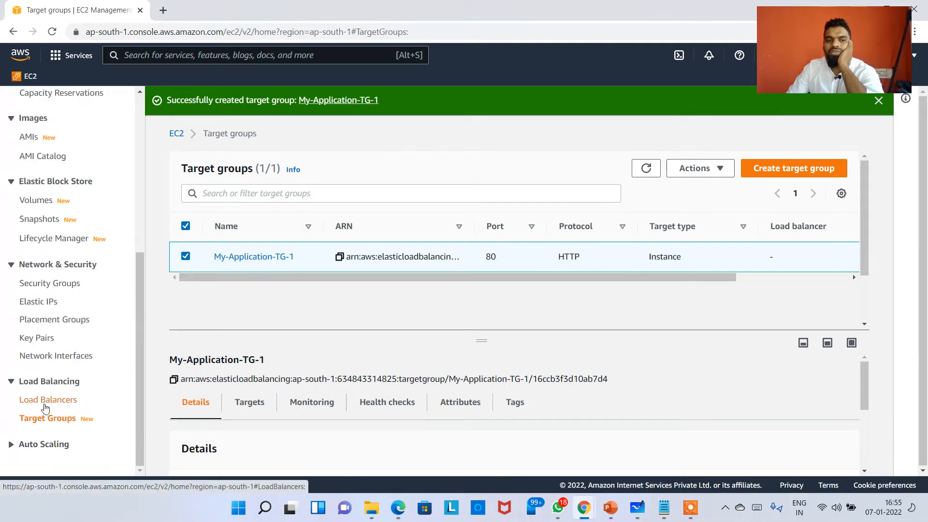
{"action": "left_click", "coordinate": [44, 405]}
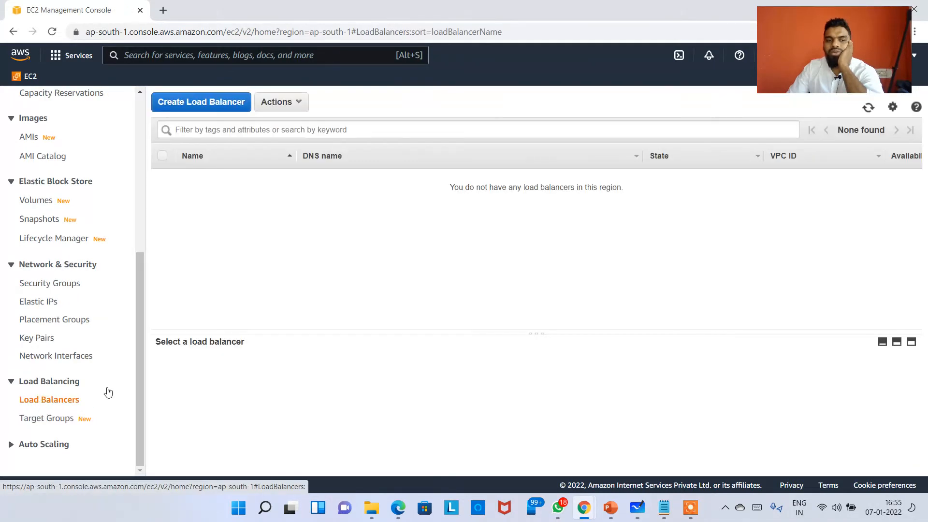
{"action": "left_click", "coordinate": [33, 419]}
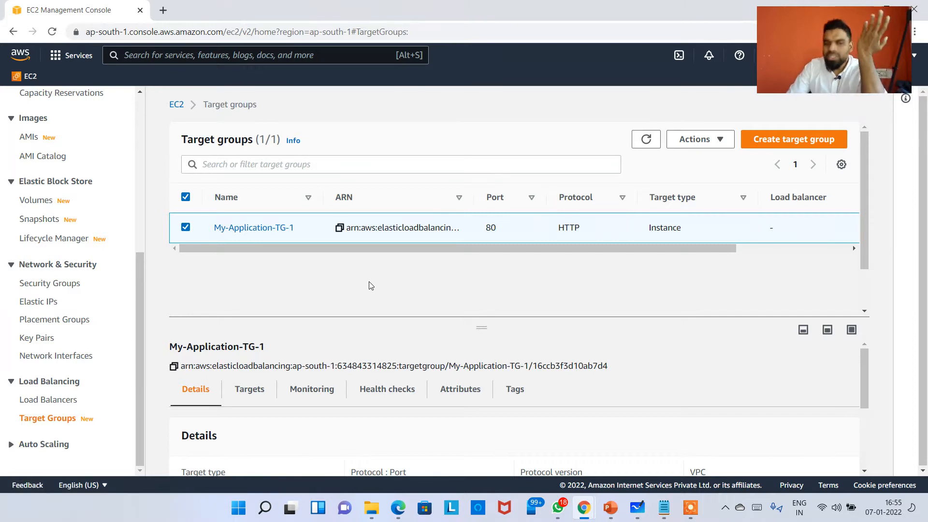
{"action": "left_click_drag", "start_coordinate": [406, 252], "coordinate": [594, 254]}
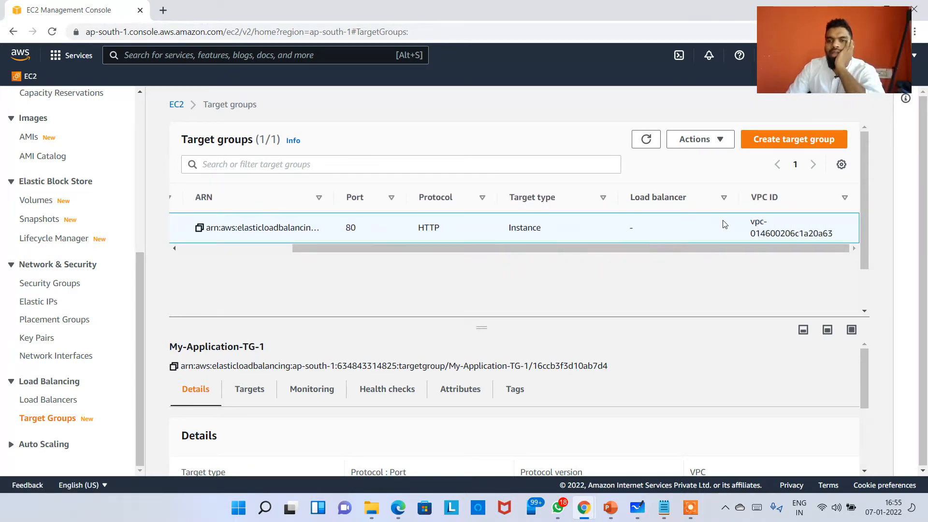
{"action": "left_click_drag", "start_coordinate": [823, 45], "coordinate": [602, 39]}
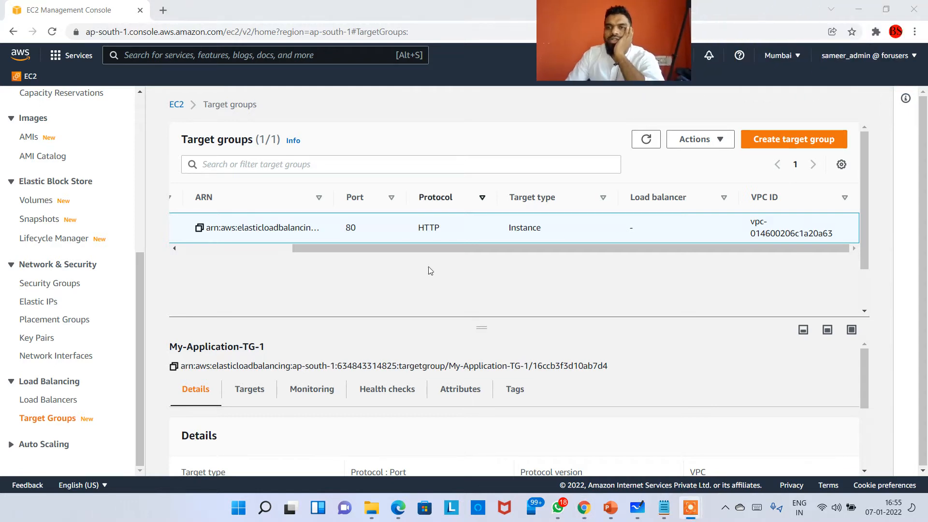
{"action": "left_click_drag", "start_coordinate": [324, 250], "coordinate": [195, 263]}
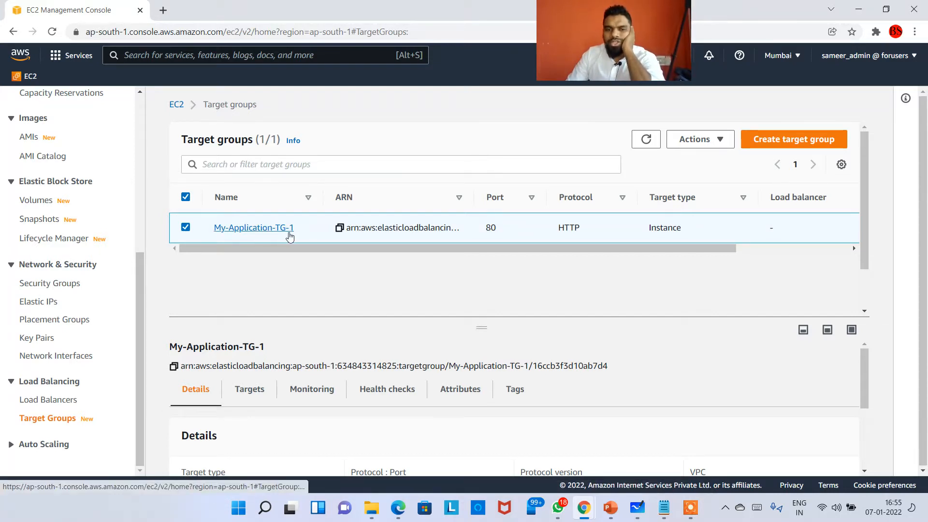
- Review the target health summary in the details of My-Application-TG-1, from total targets through draining
{"action": "scroll", "coordinate": [228, 406], "scroll_direction": "down", "scroll_amount": 3}
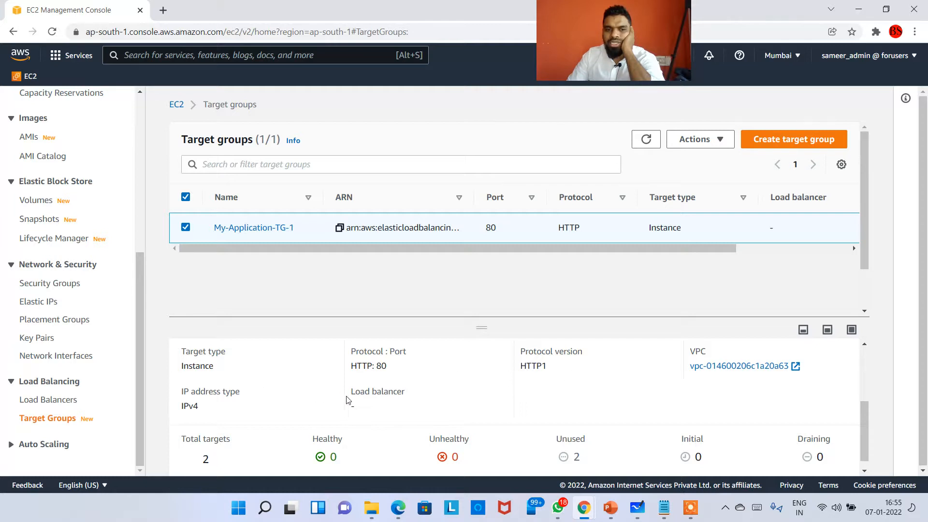
{"action": "scroll", "coordinate": [347, 399], "scroll_direction": "down", "scroll_amount": 1}
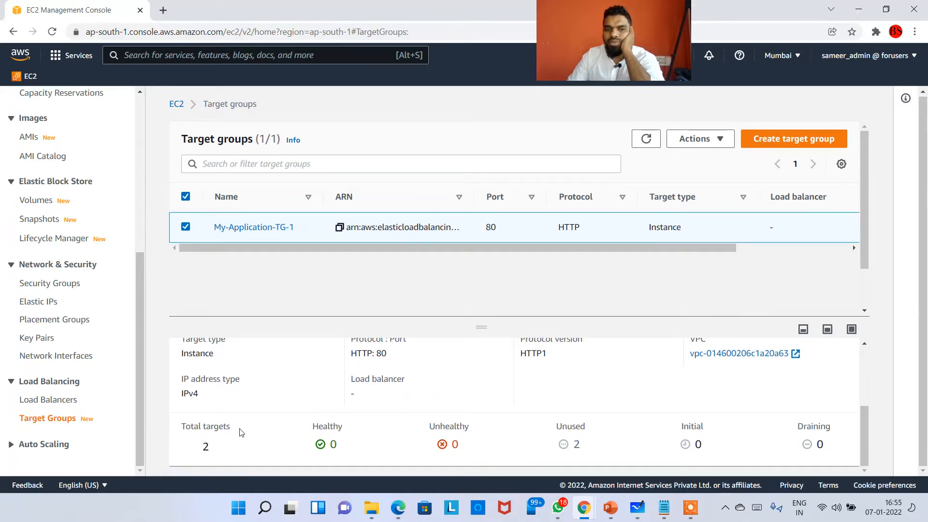
{"action": "mouse_move", "coordinate": [199, 427]}
{"action": "left_mouse_down"}
{"action": "mouse_move", "coordinate": [250, 439]}
{"action": "mouse_move", "coordinate": [777, 446]}
{"action": "left_mouse_up"}
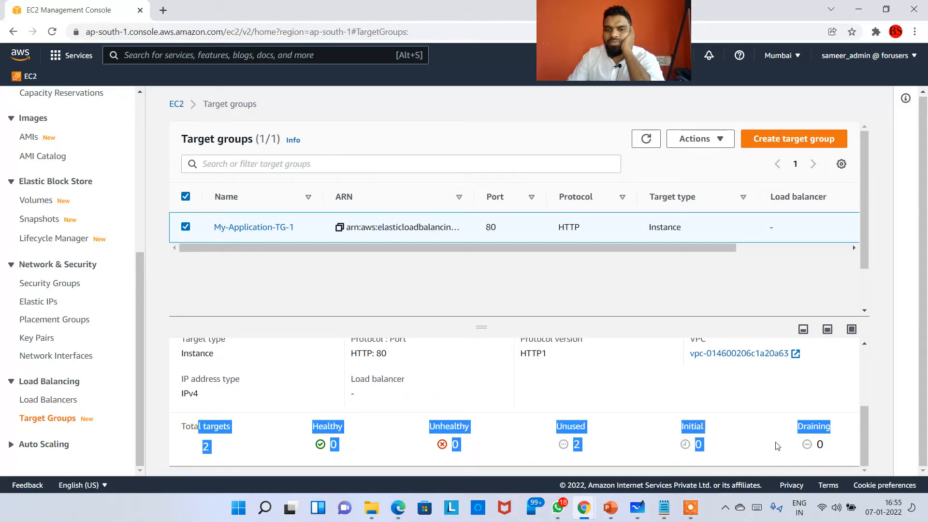
{"action": "left_click", "coordinate": [235, 450]}
- Display the registered targets of My-Application-TG-1 and enlarge the details pane to medium height
{"action": "left_click", "coordinate": [197, 450]}
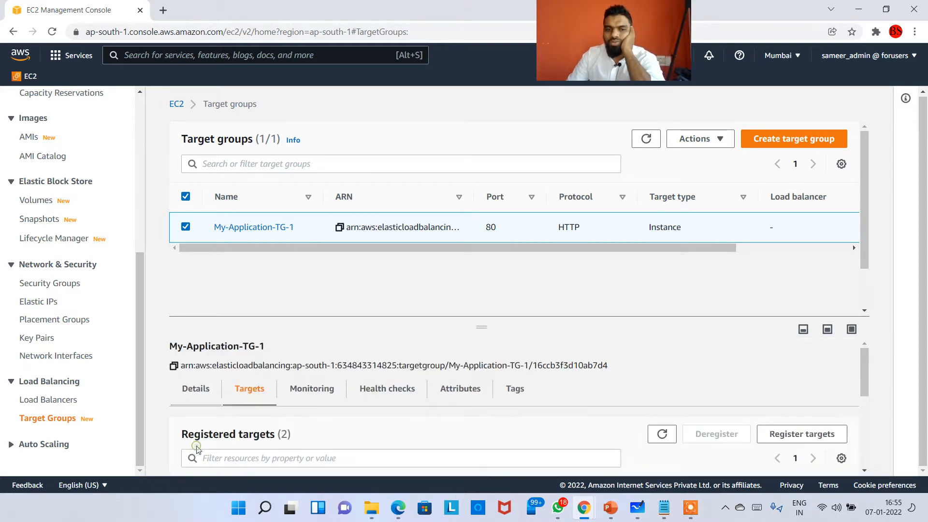
{"action": "scroll", "coordinate": [834, 387], "scroll_direction": "down", "scroll_amount": 3}
{"action": "scroll", "coordinate": [834, 343], "scroll_direction": "up", "scroll_amount": 1}
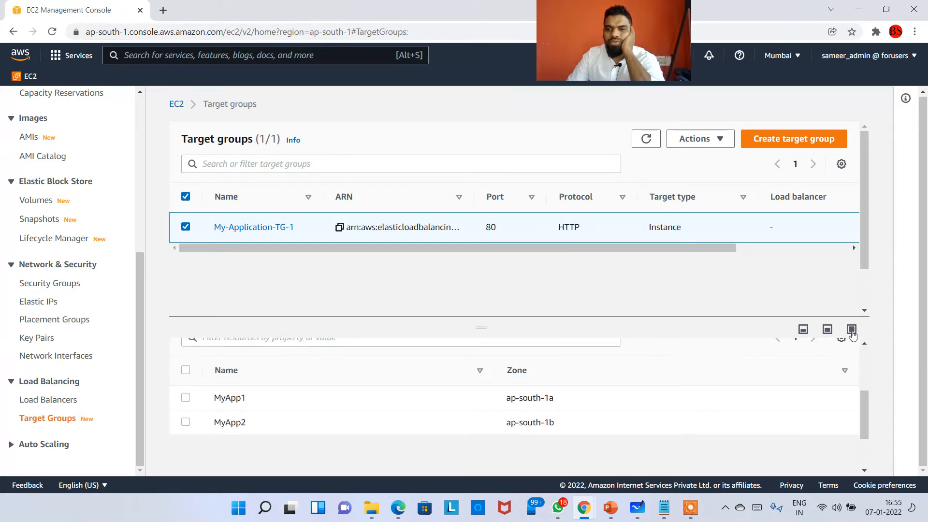
{"action": "left_click", "coordinate": [828, 329]}
- Revisit the target group's details and follow its total targets to inspect the health status of MyApp1 and MyApp2
{"action": "left_click", "coordinate": [203, 322]}
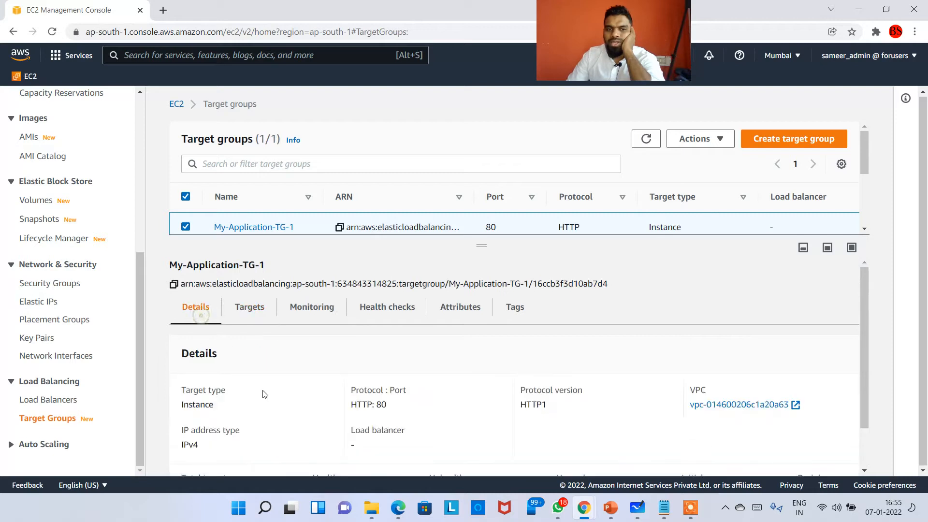
{"action": "scroll", "coordinate": [227, 427], "scroll_direction": "down", "scroll_amount": 1}
{"action": "left_click", "coordinate": [197, 450]}
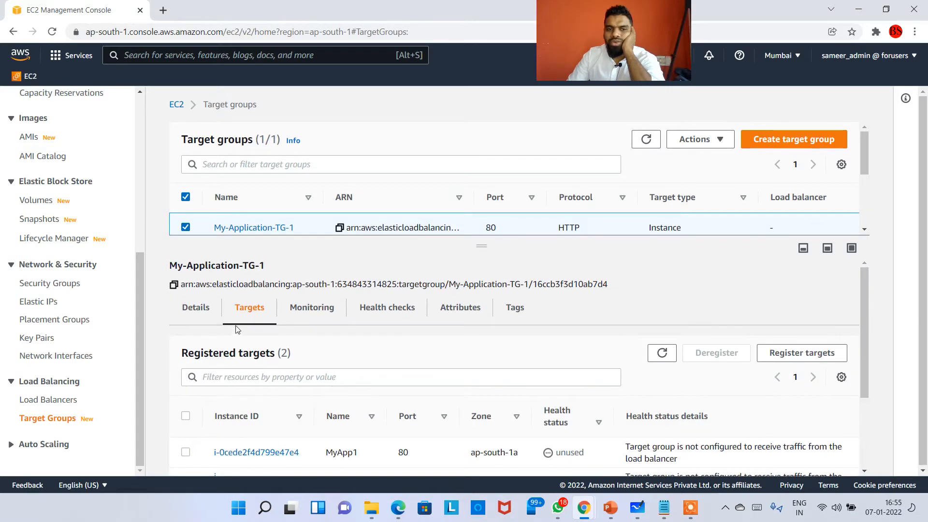
{"action": "scroll", "coordinate": [279, 380], "scroll_direction": "down", "scroll_amount": 2}
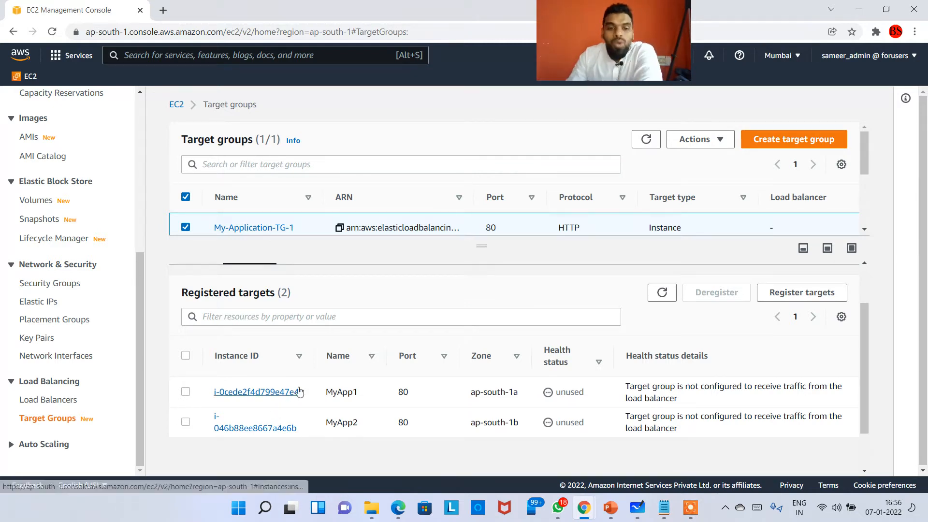
- Compare the target group's details summary with the health status details of its registered MyApp1 and MyApp2 instances
{"action": "scroll", "coordinate": [319, 390], "scroll_direction": "up", "scroll_amount": 2}
{"action": "left_click", "coordinate": [194, 312]}
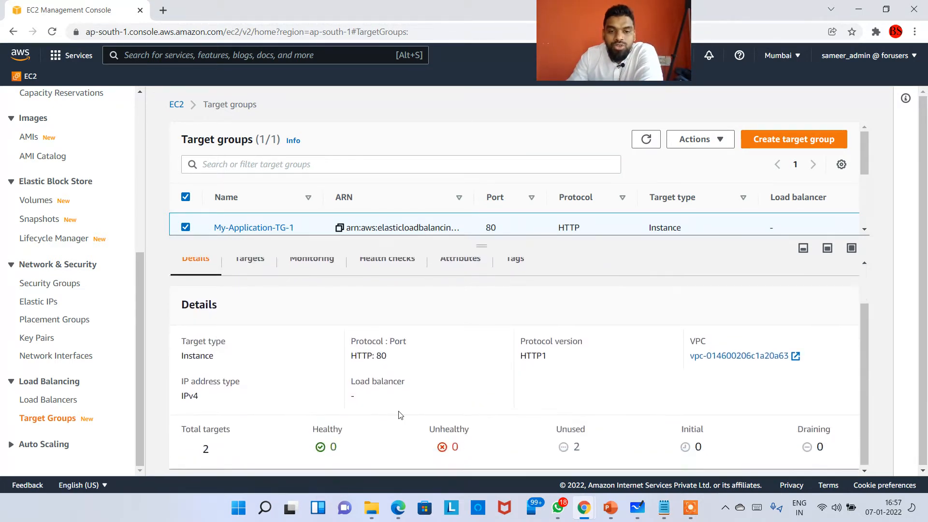
{"action": "left_click", "coordinate": [207, 447]}
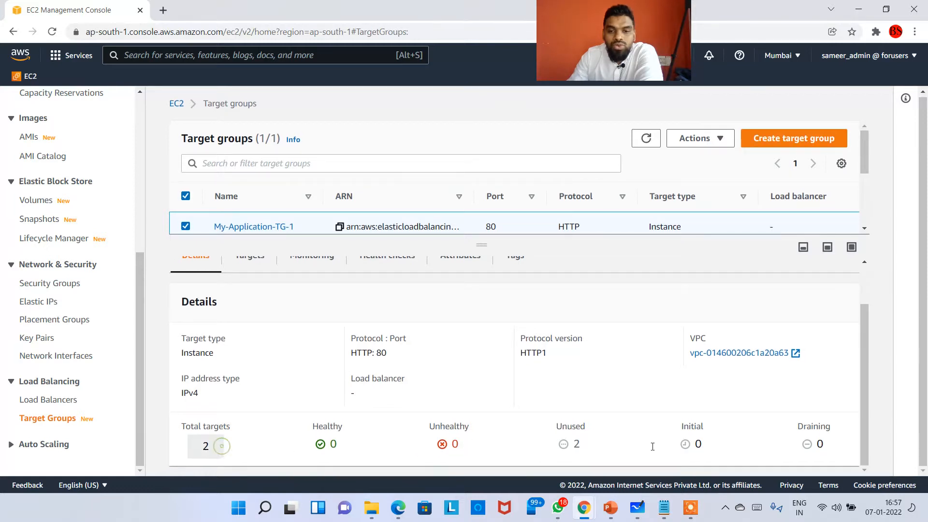
{"action": "scroll", "coordinate": [581, 352], "scroll_direction": "down", "scroll_amount": 3}
{"action": "scroll", "coordinate": [323, 390], "scroll_direction": "up", "scroll_amount": 2}
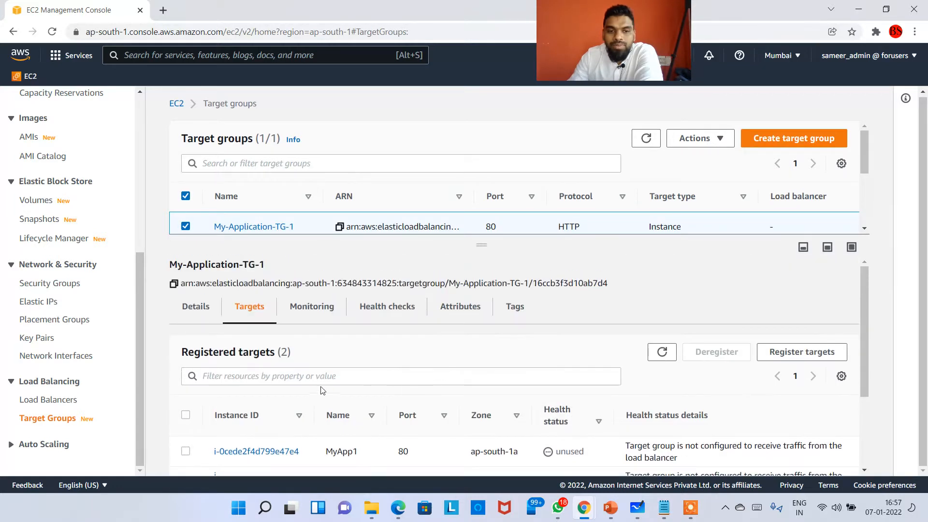
{"action": "left_click", "coordinate": [197, 310]}
{"action": "scroll", "coordinate": [245, 353], "scroll_direction": "up", "scroll_amount": 2}
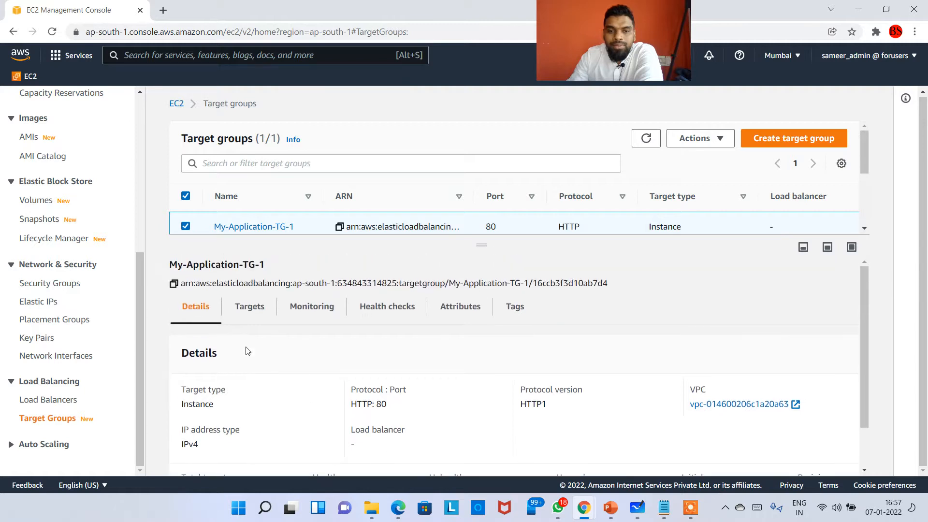
{"action": "left_click", "coordinate": [247, 309]}
{"action": "scroll", "coordinate": [306, 366], "scroll_direction": "down", "scroll_amount": 3}
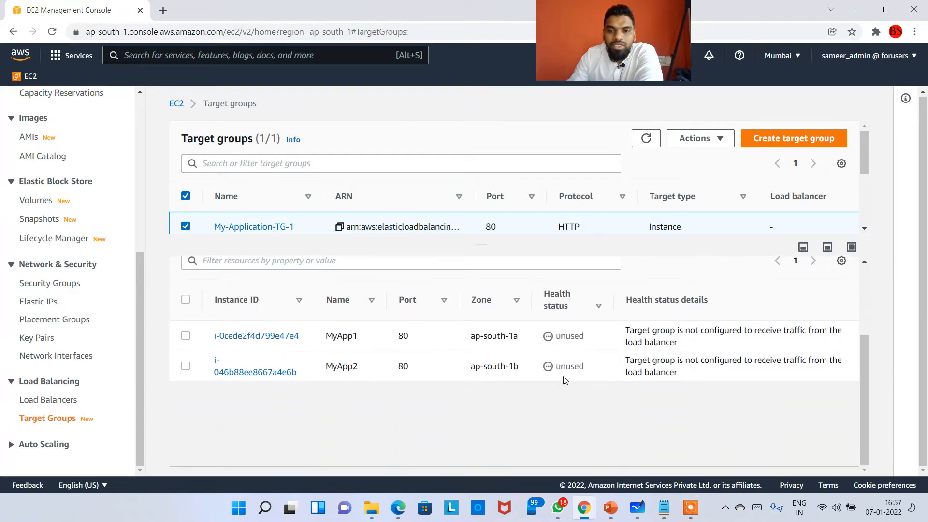
{"action": "scroll", "coordinate": [577, 347], "scroll_direction": "up", "scroll_amount": 3}
- Examine the monitoring graphs of My-Application-TG-1, from unhealthy hosts through request count per target
{"action": "left_click", "coordinate": [311, 306]}
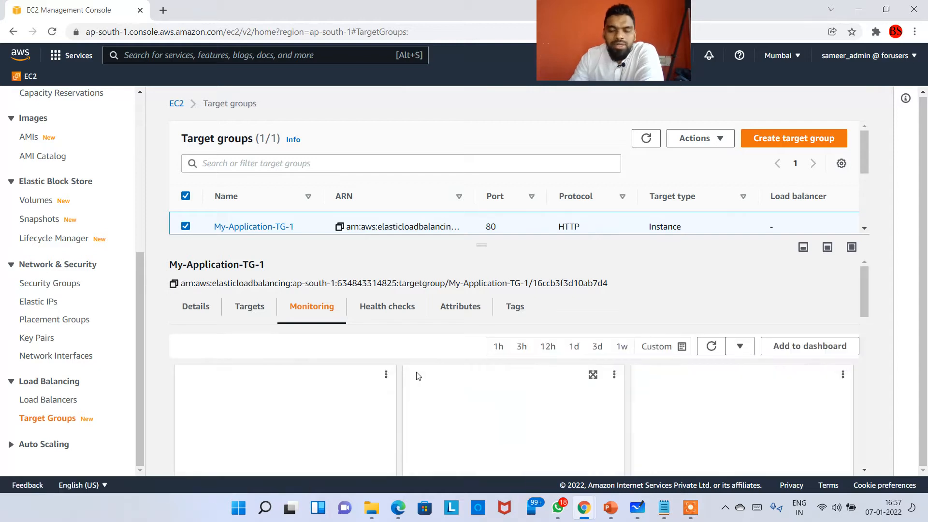
{"action": "scroll", "coordinate": [319, 387], "scroll_direction": "down", "scroll_amount": 2}
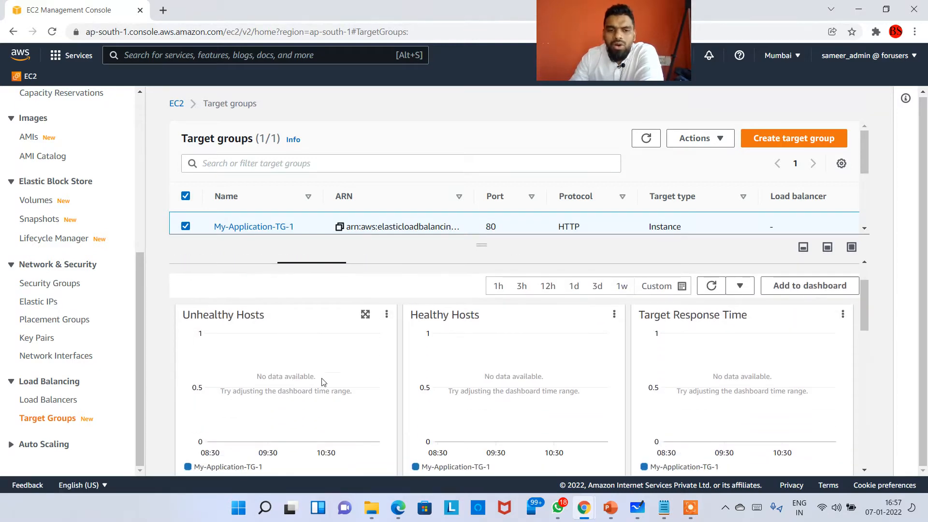
{"action": "scroll", "coordinate": [700, 393], "scroll_direction": "down", "scroll_amount": 4}
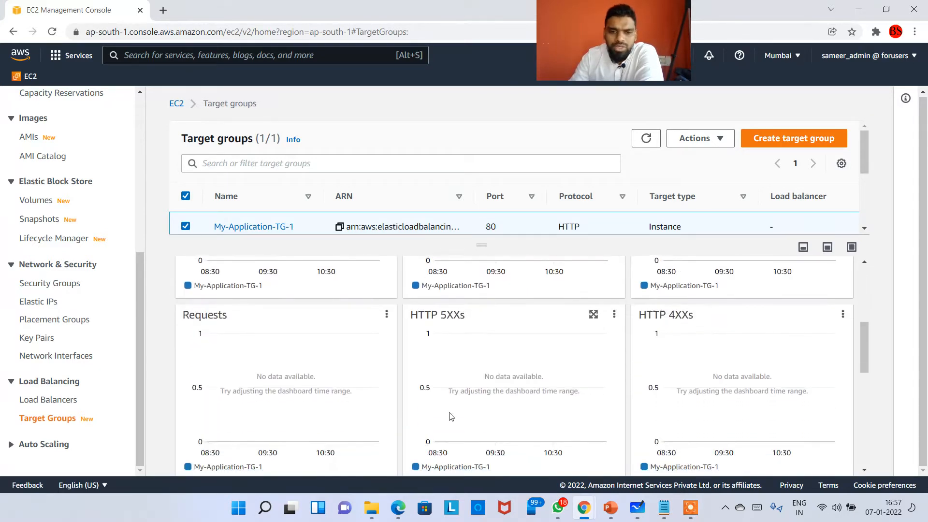
{"action": "scroll", "coordinate": [572, 420], "scroll_direction": "down", "scroll_amount": 7}
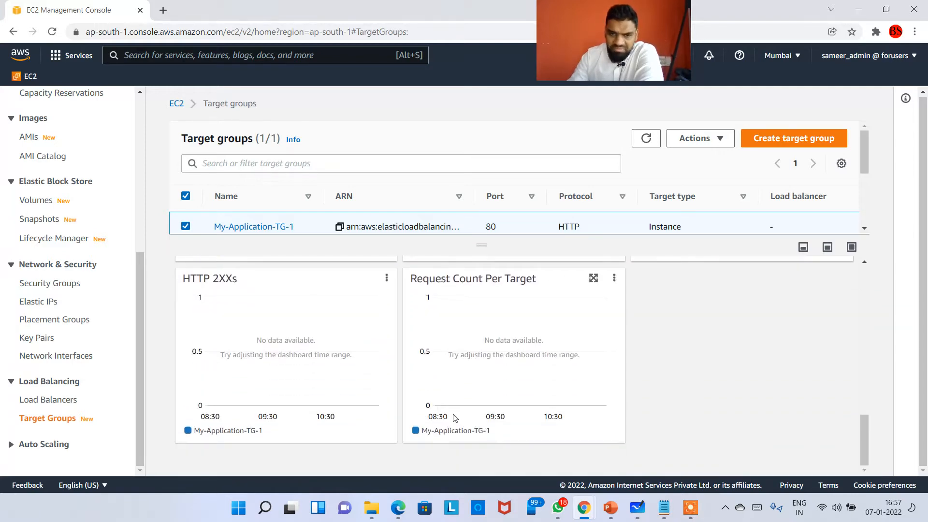
{"action": "scroll", "coordinate": [473, 407], "scroll_direction": "up", "scroll_amount": 5}
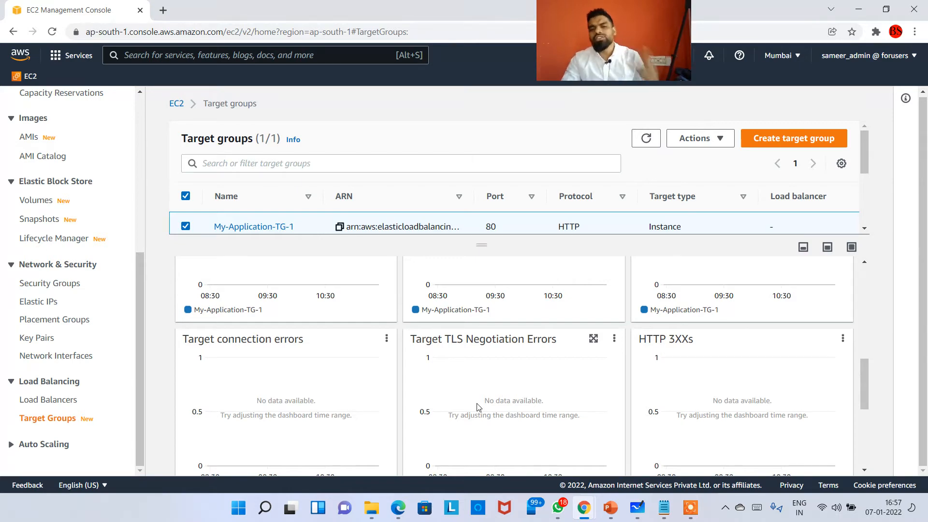
{"action": "scroll", "coordinate": [477, 407], "scroll_direction": "up", "scroll_amount": 9}
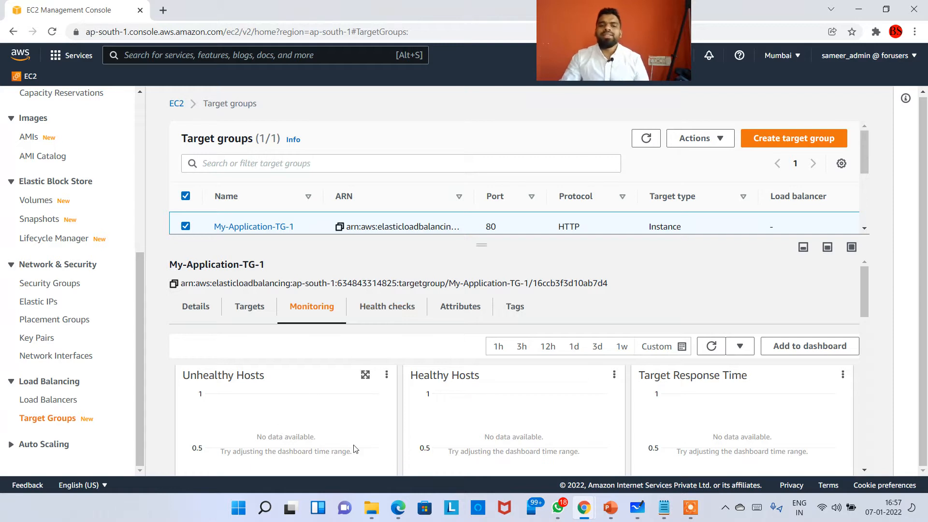
- Review the health check settings, attributes and tags of My-Application-TG-1, including its stickiness setting
{"action": "left_click", "coordinate": [401, 319]}
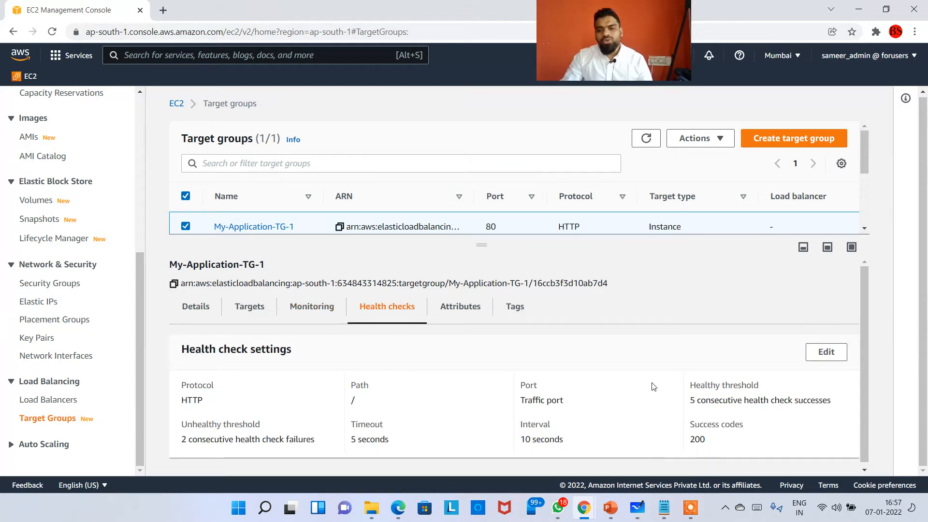
{"action": "left_click", "coordinate": [464, 306]}
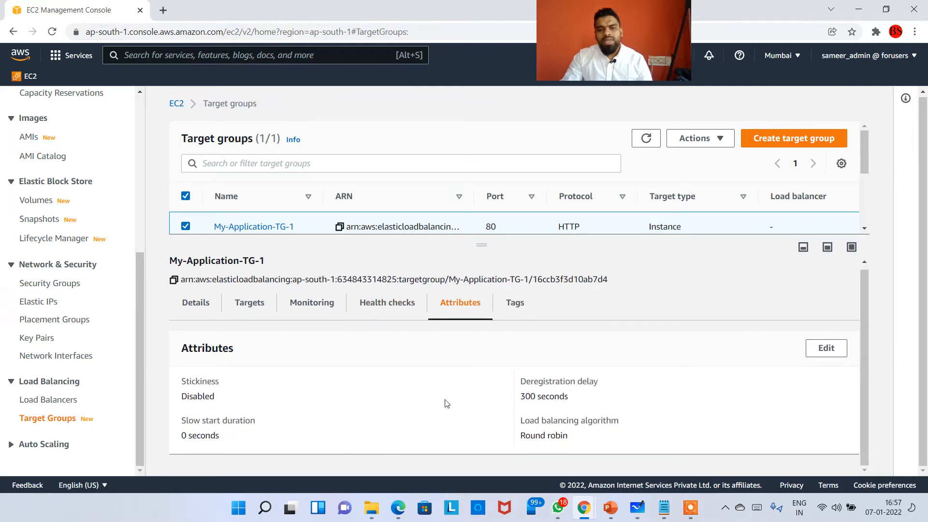
{"action": "left_click", "coordinate": [514, 305]}
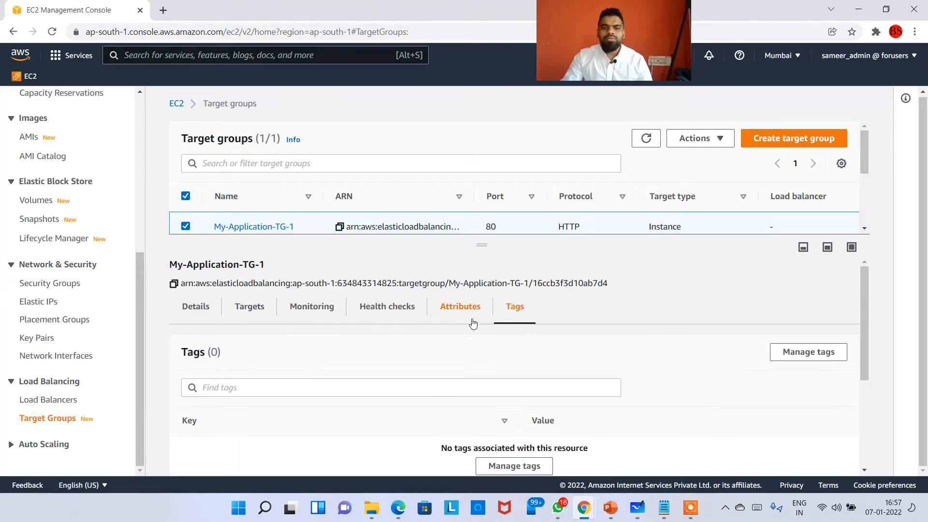
{"action": "left_click", "coordinate": [470, 307]}
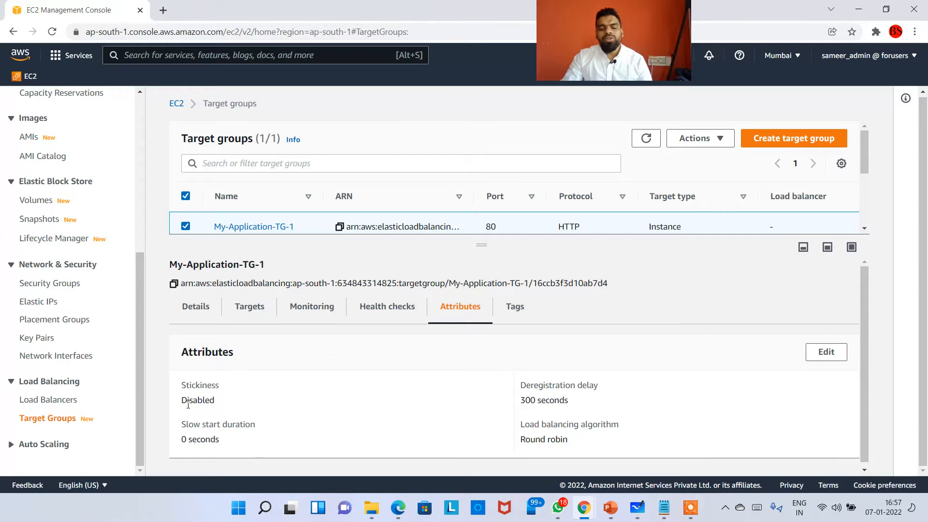
{"action": "left_click_drag", "start_coordinate": [188, 405], "coordinate": [252, 409]}
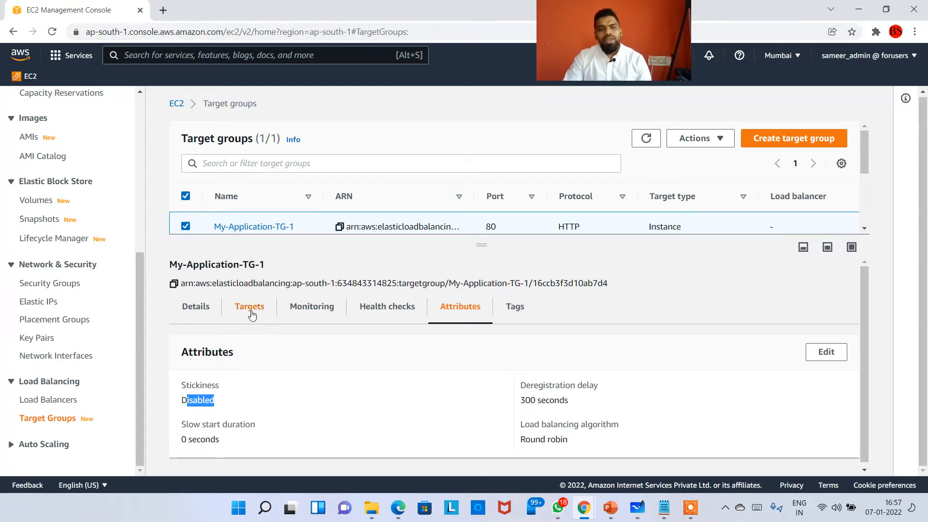
- Start creating a load balancer from the load balancers list and choose the Application Load Balancer type
{"action": "left_click", "coordinate": [53, 400]}
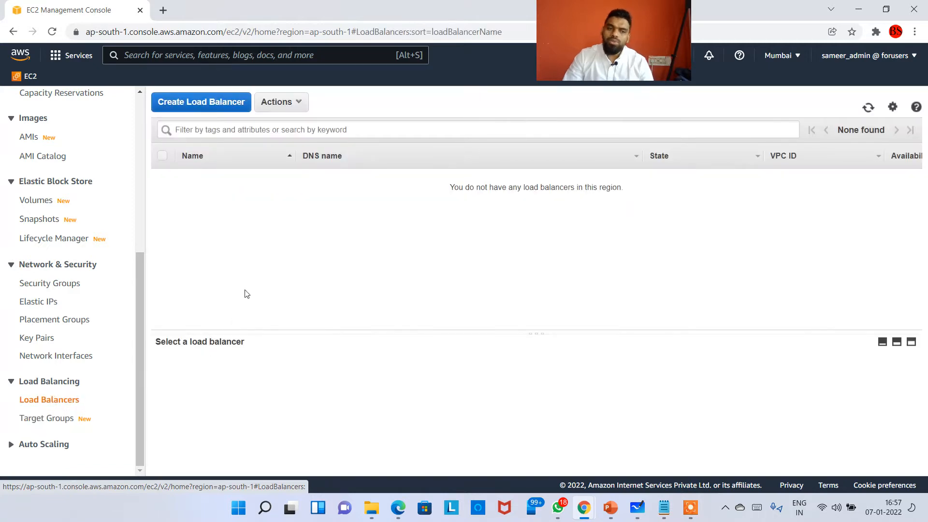
{"action": "left_click", "coordinate": [208, 102]}
{"action": "scroll", "coordinate": [130, 292], "scroll_direction": "down", "scroll_amount": 3}
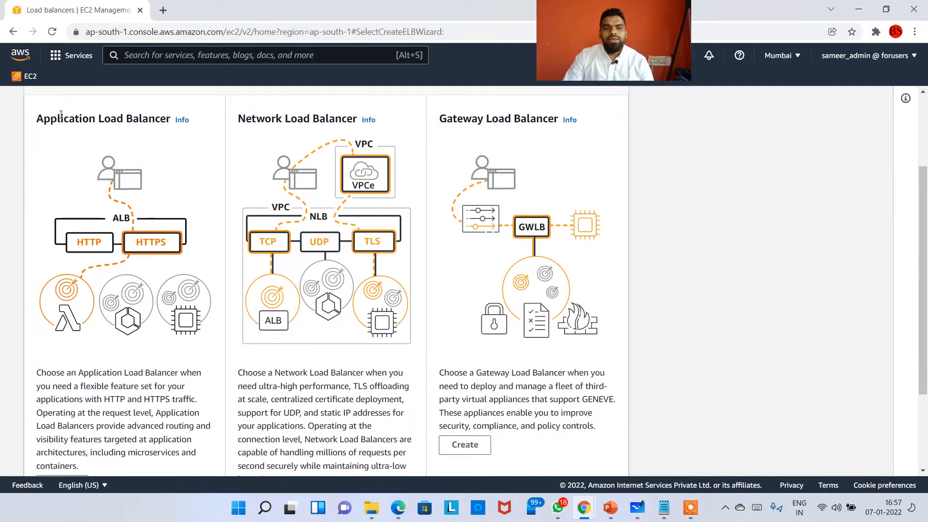
{"action": "left_click_drag", "start_coordinate": [61, 114], "coordinate": [149, 116]}
{"action": "scroll", "coordinate": [222, 229], "scroll_direction": "down", "scroll_amount": 5}
{"action": "left_click", "coordinate": [62, 365]}
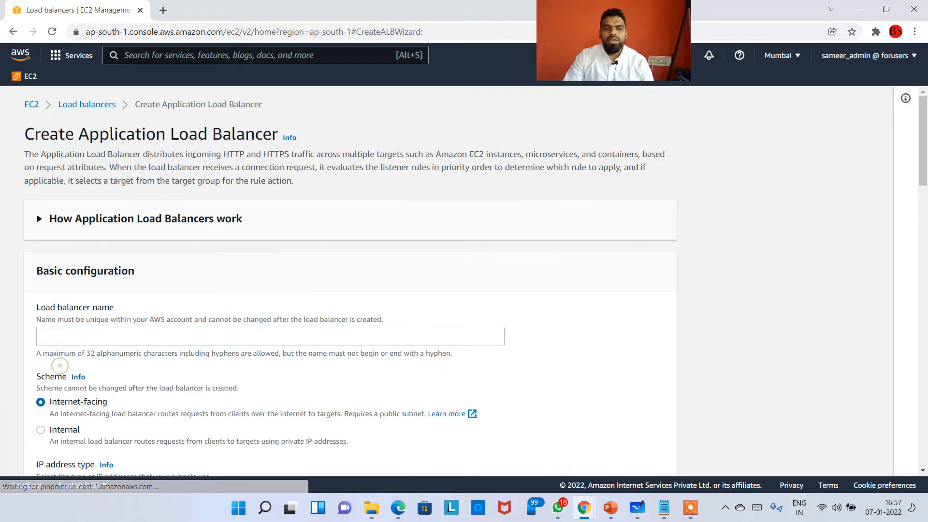
- Name the new Application Load Balancer My-Application-LoadBalancer in its basic configuration
{"action": "left_click", "coordinate": [122, 337]}
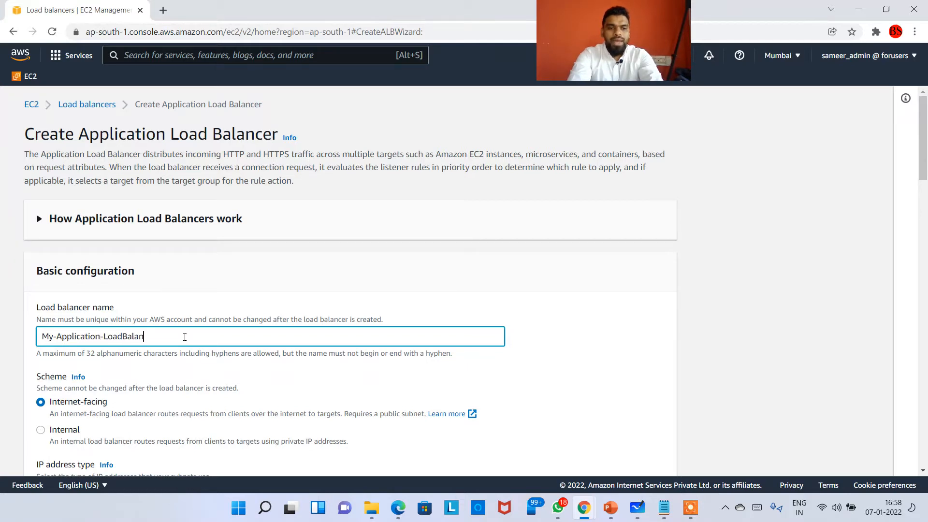
{"action": "scroll", "coordinate": [181, 337], "scroll_direction": "down", "scroll_amount": 2}
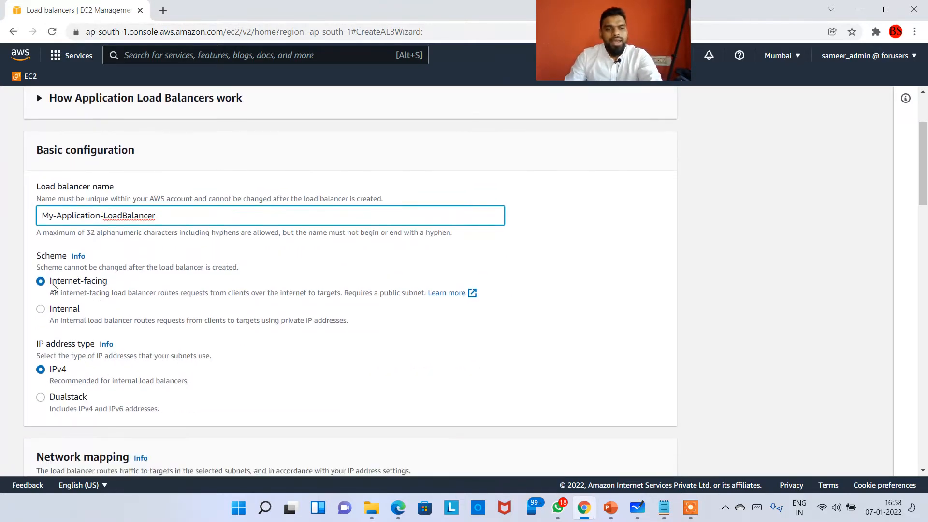
- Review the Internet-facing scheme and try the Dualstack IP address type before switching back to IPv4
{"action": "left_click_drag", "start_coordinate": [55, 286], "coordinate": [140, 294]}
{"action": "scroll", "coordinate": [96, 299], "scroll_direction": "down", "scroll_amount": 2}
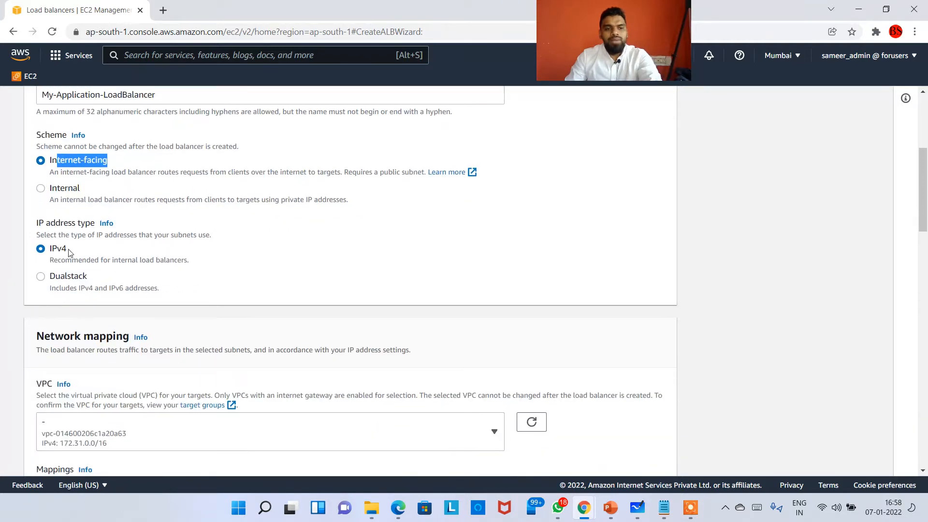
{"action": "left_click_drag", "start_coordinate": [67, 250], "coordinate": [55, 249]}
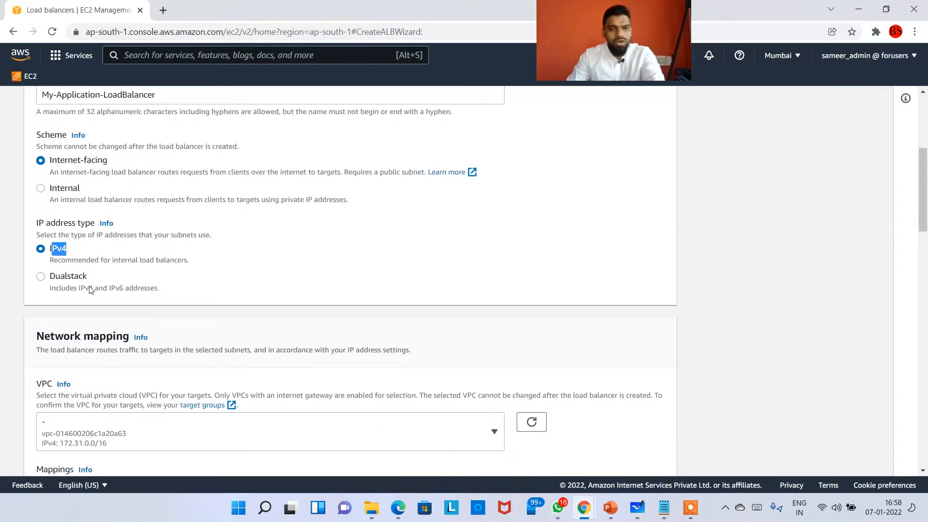
{"action": "left_click", "coordinate": [61, 283]}
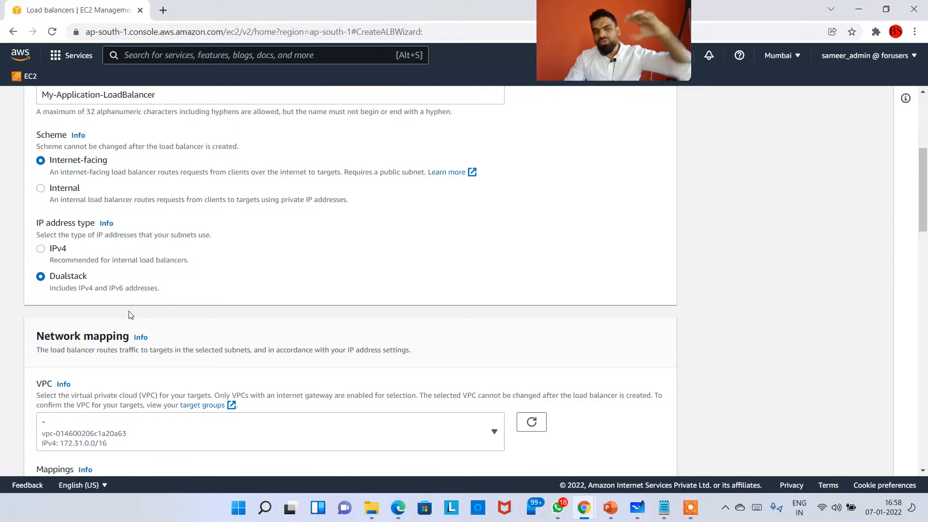
{"action": "left_click", "coordinate": [48, 251]}
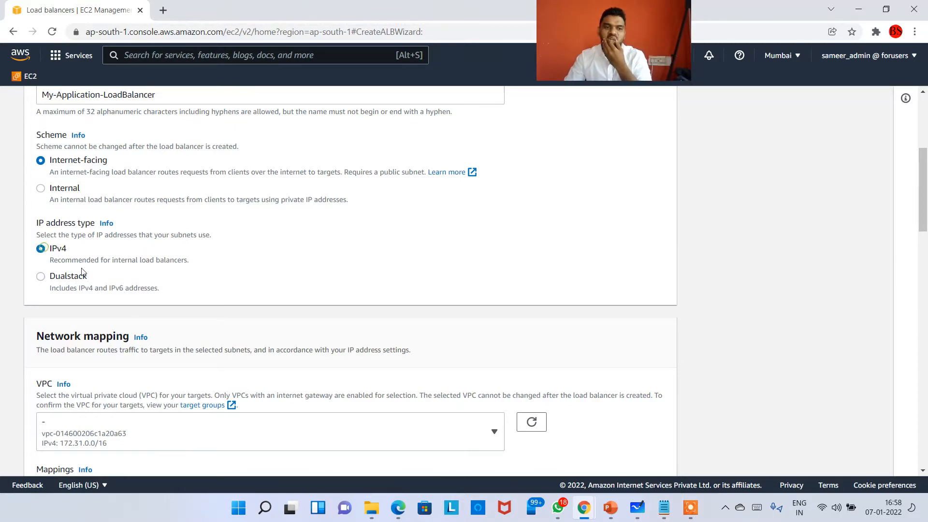
{"action": "scroll", "coordinate": [131, 319], "scroll_direction": "down", "scroll_amount": 3}
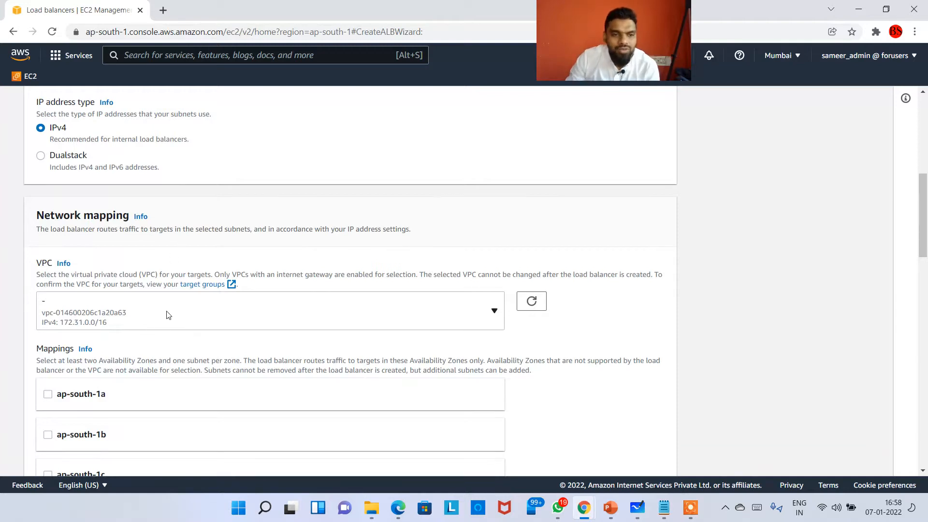
- Check the VPC selection and map the load balancer to the ap-south-1a, ap-south-1b and ap-south-1c Availability Zones
{"action": "left_click", "coordinate": [168, 315]}
{"action": "left_click", "coordinate": [200, 314]}
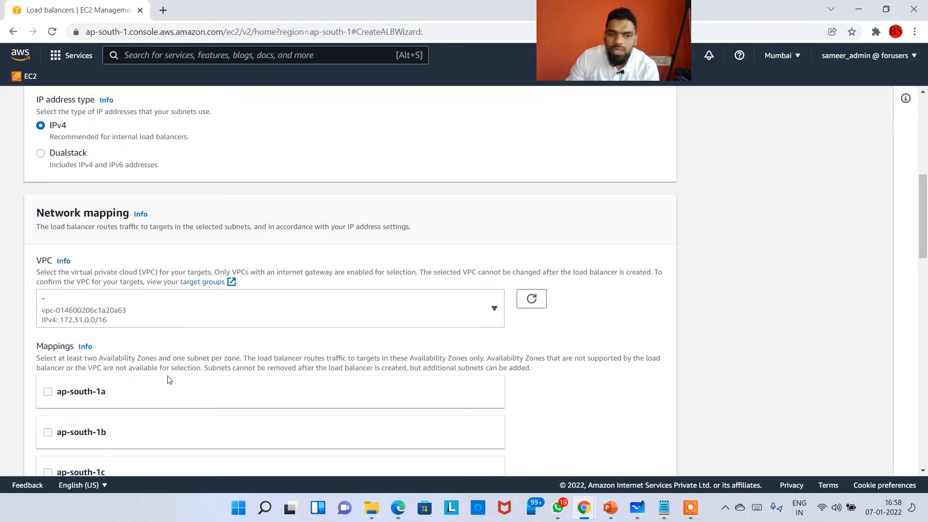
{"action": "scroll", "coordinate": [168, 381], "scroll_direction": "down", "scroll_amount": 2}
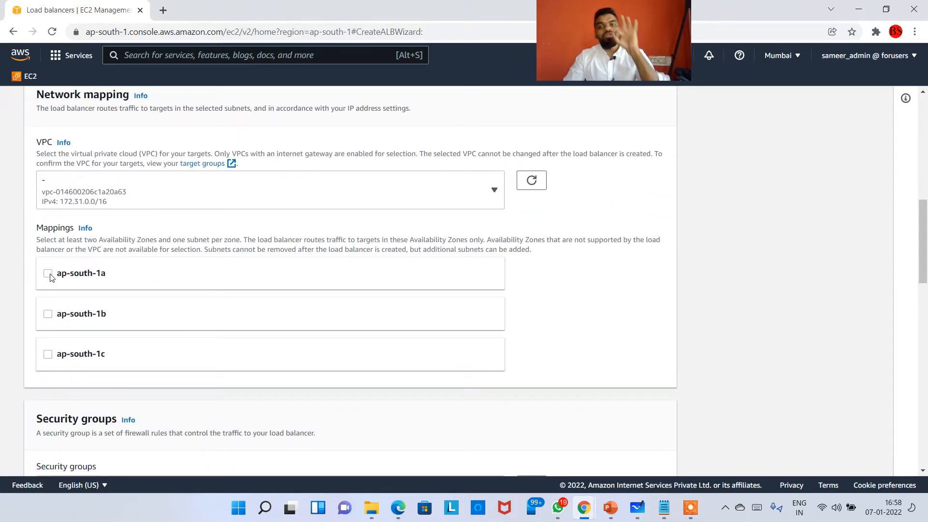
{"action": "left_click", "coordinate": [48, 274]}
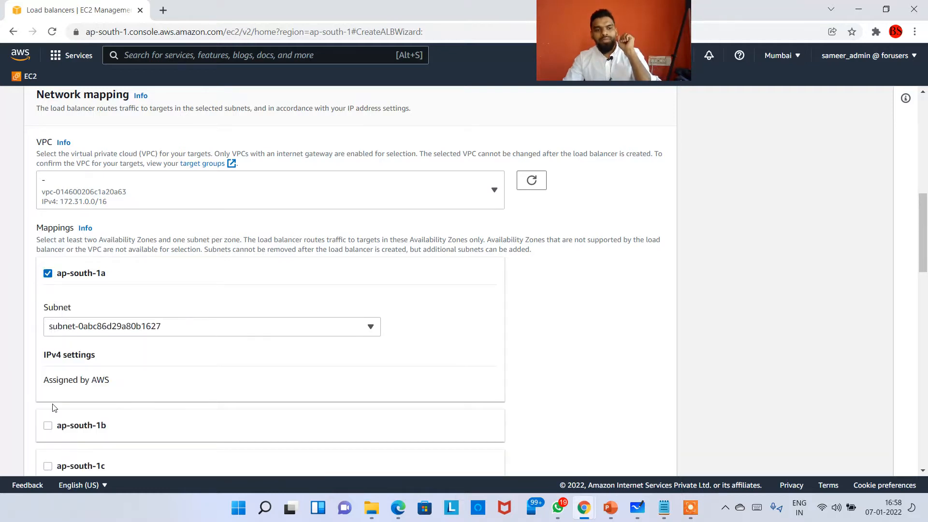
{"action": "scroll", "coordinate": [54, 407], "scroll_direction": "down", "scroll_amount": 2}
{"action": "left_click", "coordinate": [48, 309]}
{"action": "scroll", "coordinate": [96, 432], "scroll_direction": "down", "scroll_amount": 2}
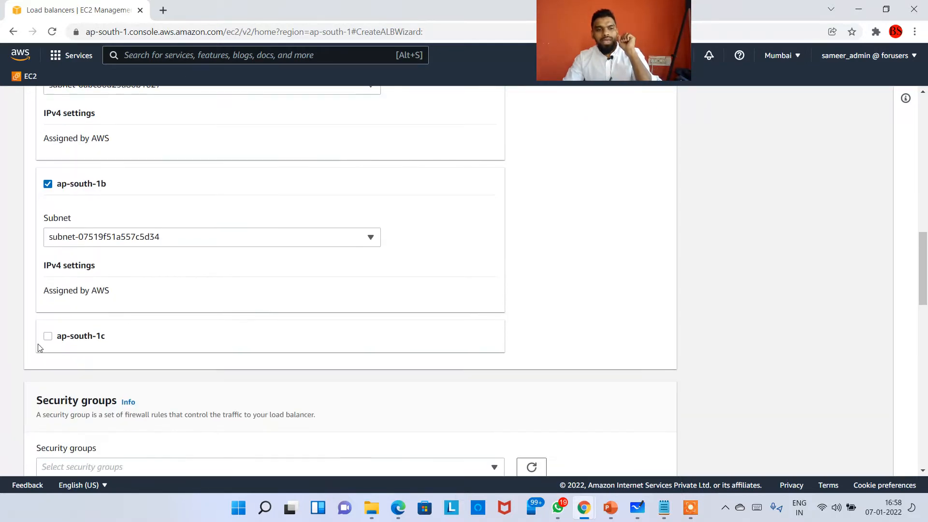
{"action": "left_click", "coordinate": [48, 336]}
{"action": "scroll", "coordinate": [57, 247], "scroll_direction": "down", "scroll_amount": 2}
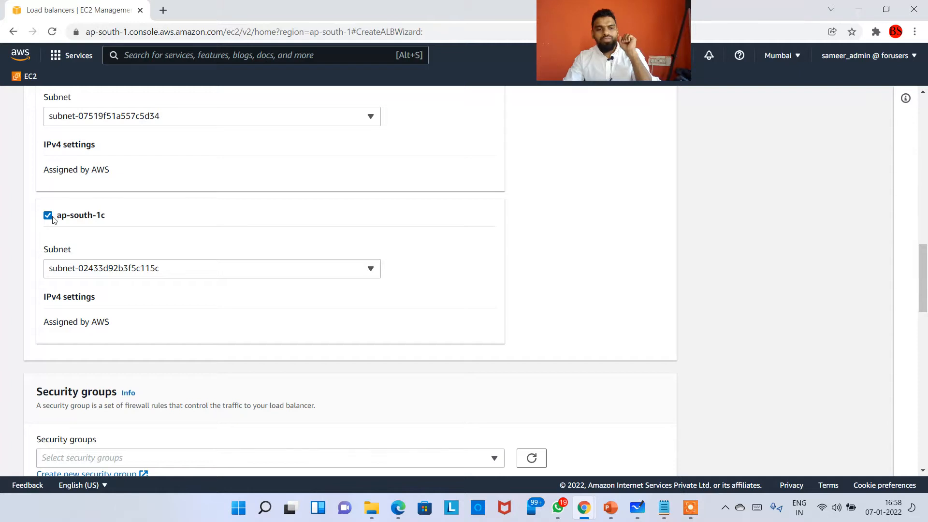
- Reselect the ap-south-1c zone and choose subnet-02433d92b3f5c115c for it
{"action": "left_click", "coordinate": [48, 216]}
{"action": "left_click", "coordinate": [48, 216]}
{"action": "left_click", "coordinate": [208, 272]}
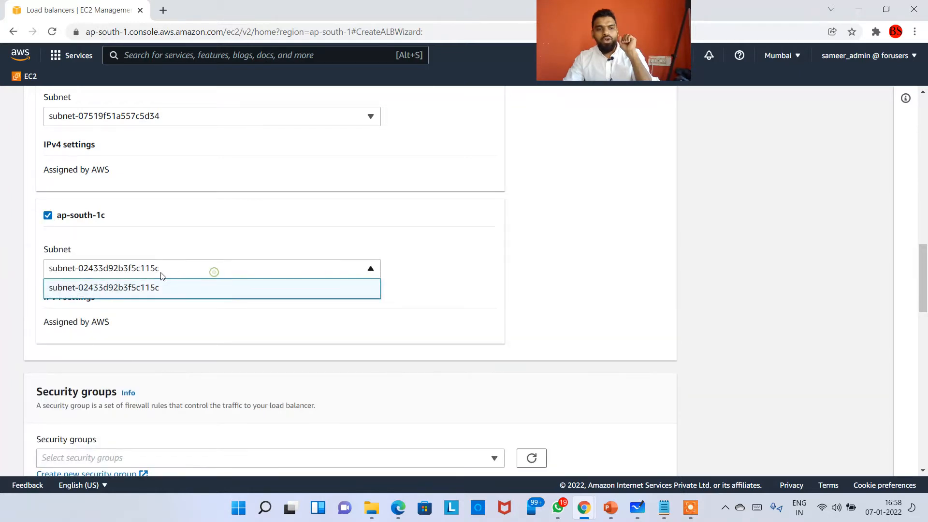
{"action": "left_click", "coordinate": [153, 287]}
- Go over the Security groups section, switch to Microsoft Whiteboard and draw an outline around the MyAppSecurityGroup label
{"action": "scroll", "coordinate": [227, 306], "scroll_direction": "down", "scroll_amount": 5}
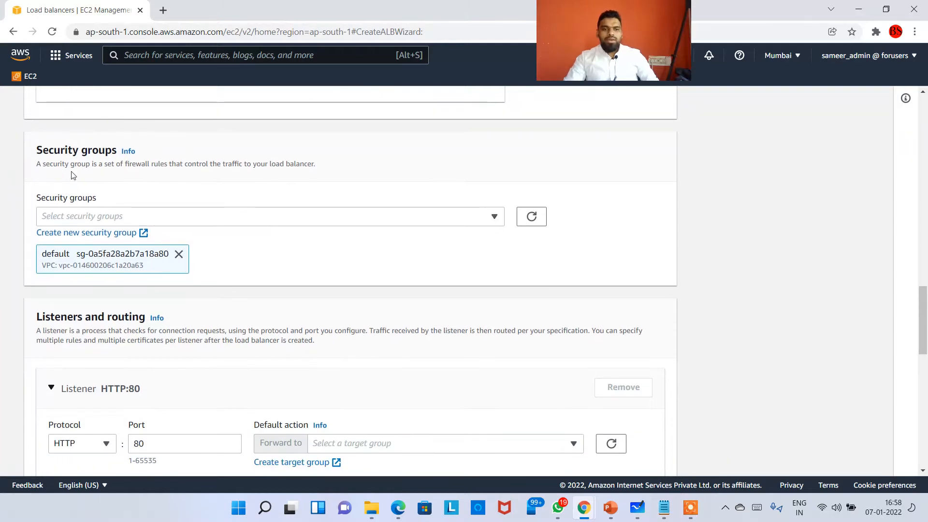
{"action": "left_click_drag", "start_coordinate": [47, 146], "coordinate": [100, 150]}
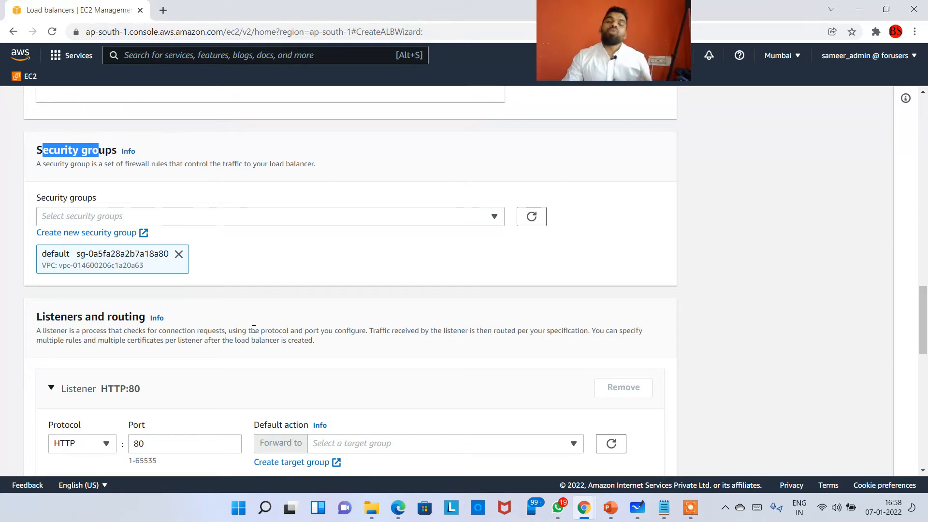
{"action": "left_click", "coordinate": [638, 508]}
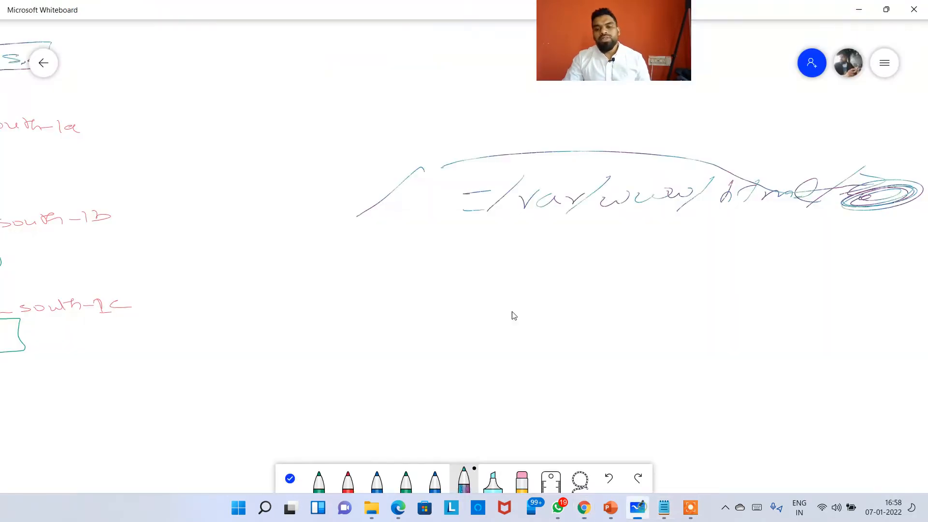
{"action": "scroll", "coordinate": [424, 244], "scroll_direction": "down", "scroll_amount": 5}
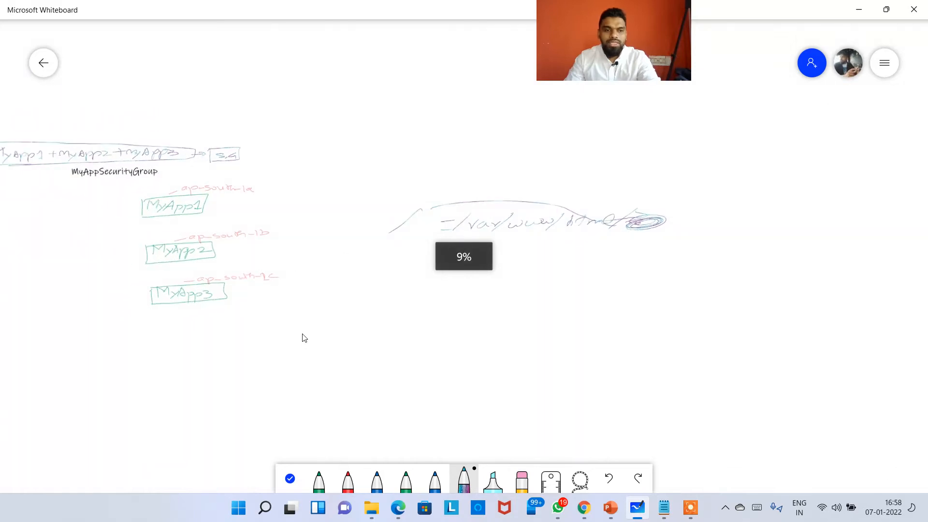
{"action": "left_click", "coordinate": [290, 479]}
{"action": "scroll", "coordinate": [491, 363], "scroll_direction": "left", "scroll_amount": 10}
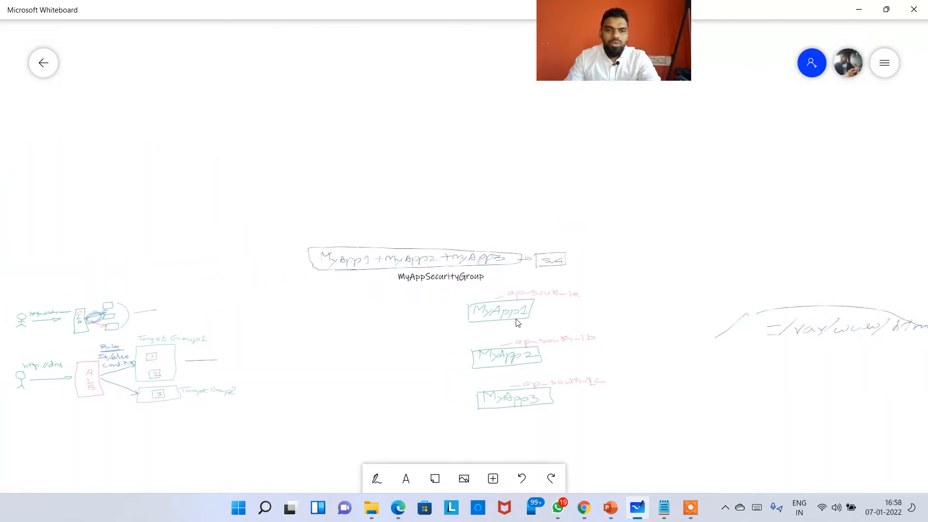
{"action": "scroll", "coordinate": [516, 319], "scroll_direction": "up", "scroll_amount": 1}
{"action": "scroll", "coordinate": [516, 319], "scroll_direction": "up", "scroll_amount": 4}
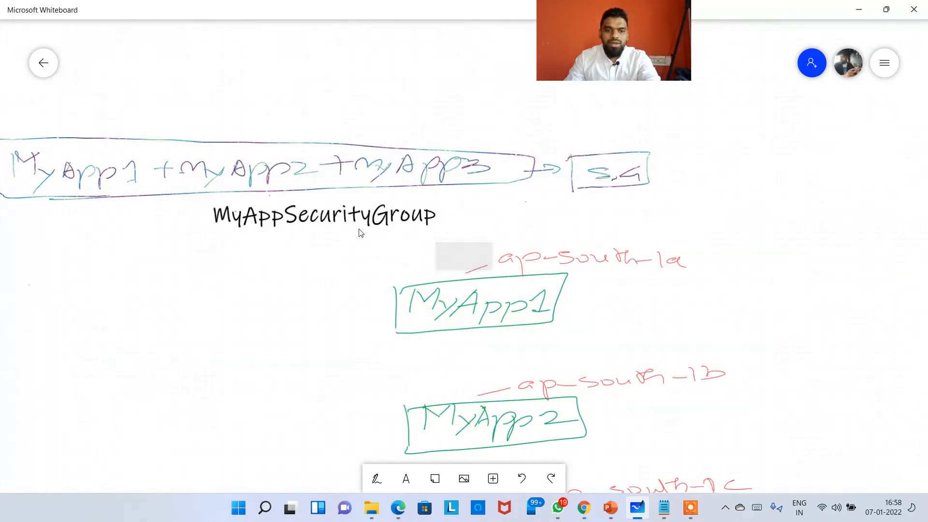
{"action": "left_click", "coordinate": [377, 478]}
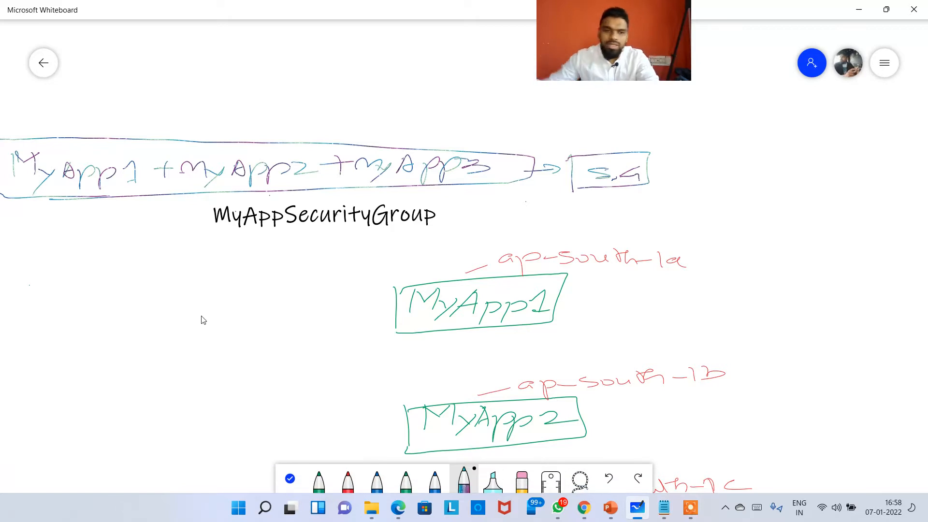
{"action": "mouse_move", "coordinate": [208, 243]}
{"action": "left_mouse_down"}
{"action": "mouse_move", "coordinate": [426, 235]}
{"action": "mouse_move", "coordinate": [457, 204]}
{"action": "mouse_move", "coordinate": [193, 201]}
{"action": "mouse_move", "coordinate": [205, 245]}
{"action": "left_mouse_up"}
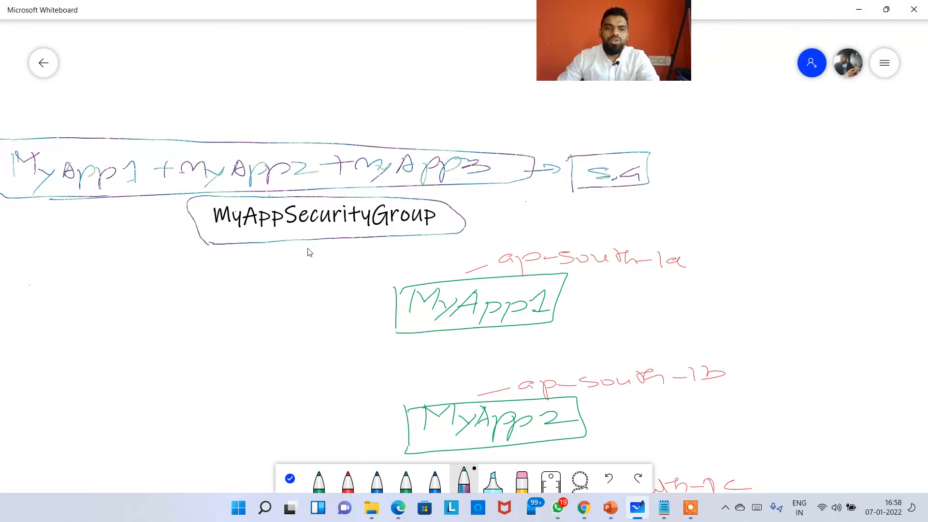
- Draw a tall green box labelled ALB in the empty area between the target groups and the MyApp boxes
{"action": "scroll", "coordinate": [306, 252], "scroll_direction": "down", "scroll_amount": 2}
{"action": "scroll", "coordinate": [376, 345], "scroll_direction": "down", "scroll_amount": 1}
{"action": "scroll", "coordinate": [379, 383], "scroll_direction": "left", "scroll_amount": 5}
{"action": "scroll", "coordinate": [379, 382], "scroll_direction": "down", "scroll_amount": 3}
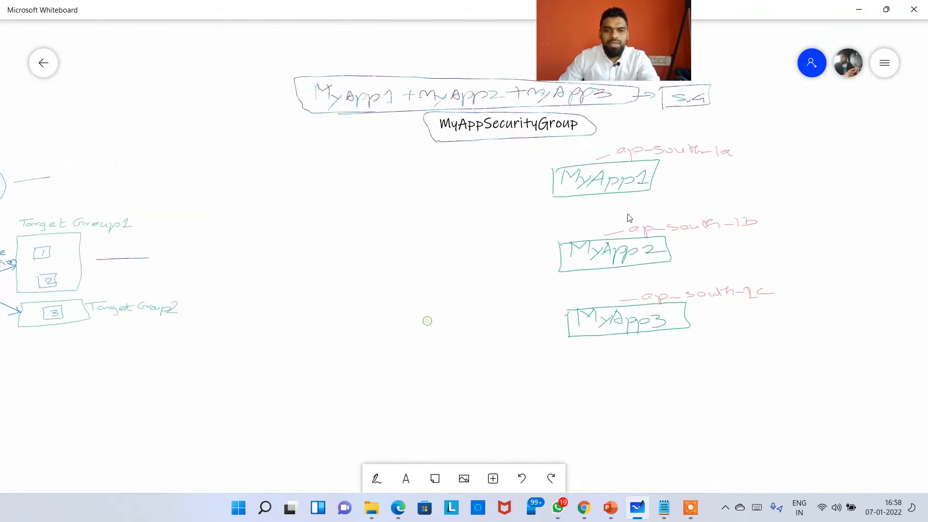
{"action": "left_click", "coordinate": [376, 479]}
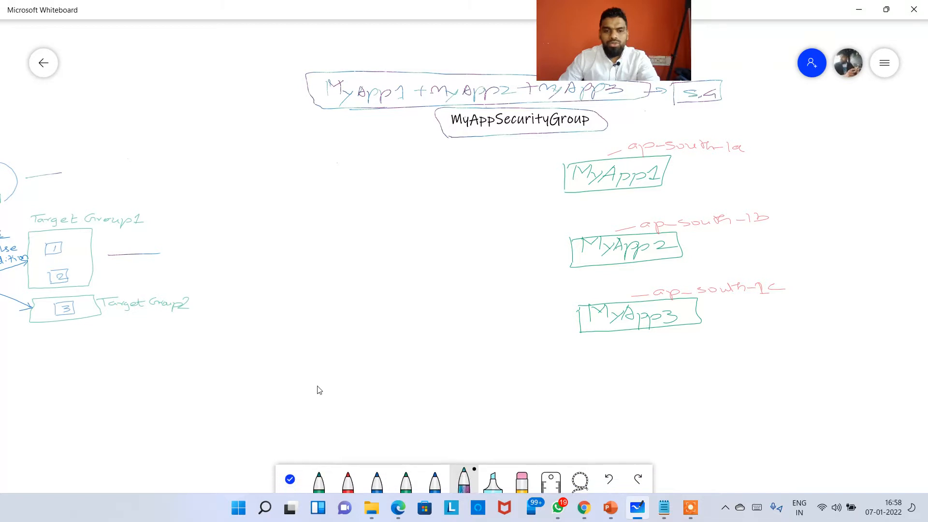
{"action": "left_click", "coordinate": [318, 484]}
{"action": "scroll", "coordinate": [397, 251], "scroll_direction": "up", "scroll_amount": 2}
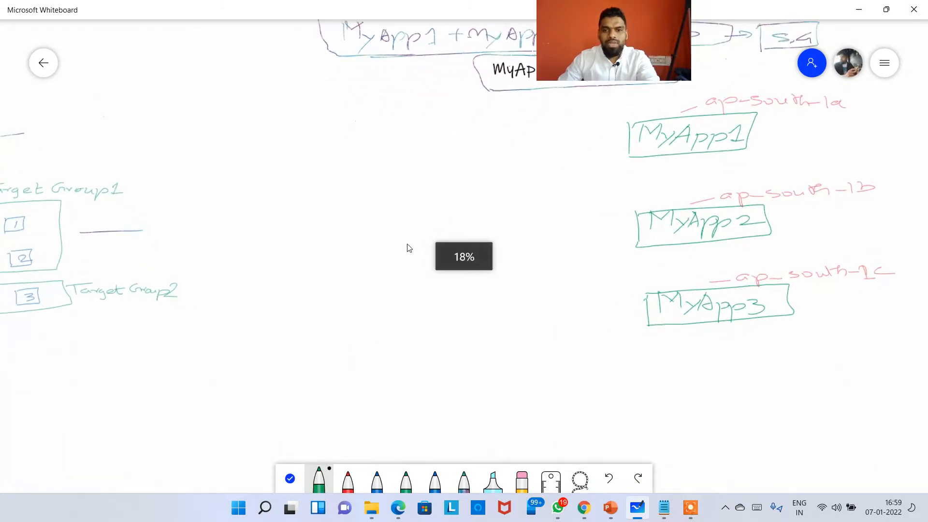
{"action": "left_click_drag", "start_coordinate": [591, 27], "coordinate": [140, 27]}
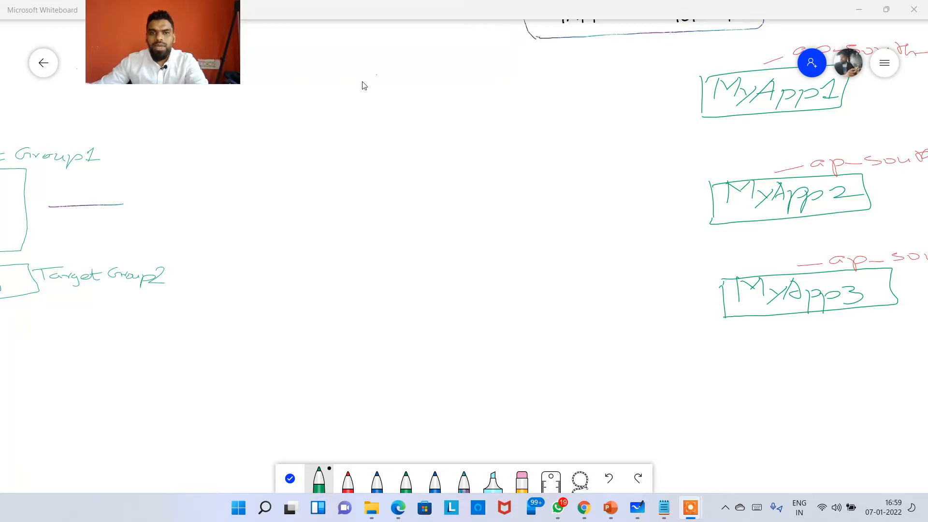
{"action": "left_click_drag", "start_coordinate": [337, 102], "coordinate": [305, 307]}
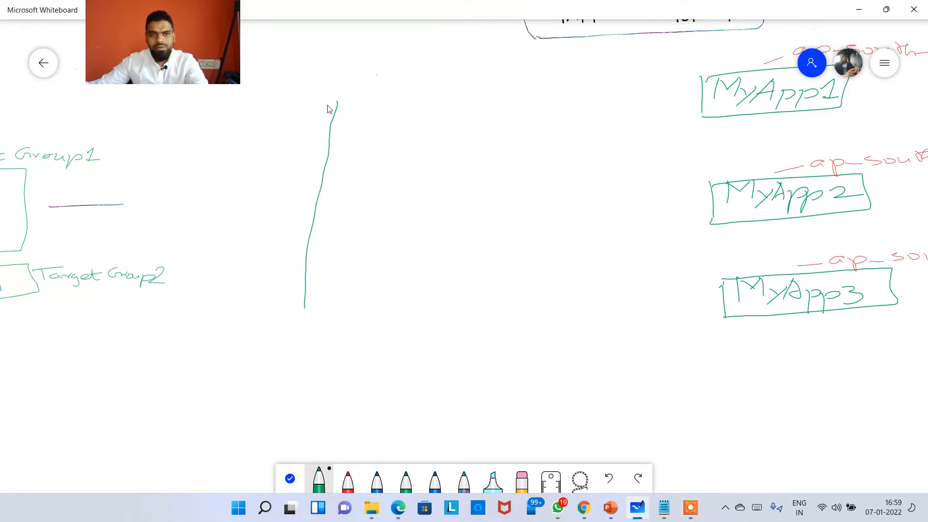
{"action": "mouse_move", "coordinate": [334, 103]}
{"action": "left_mouse_down"}
{"action": "mouse_move", "coordinate": [443, 98]}
{"action": "mouse_move", "coordinate": [477, 149]}
{"action": "mouse_move", "coordinate": [462, 298]}
{"action": "mouse_move", "coordinate": [297, 317]}
{"action": "left_mouse_up"}
{"action": "mouse_move", "coordinate": [345, 190]}
{"action": "left_mouse_down"}
{"action": "mouse_move", "coordinate": [327, 213]}
{"action": "mouse_move", "coordinate": [353, 219]}
{"action": "mouse_move", "coordinate": [358, 202]}
{"action": "mouse_move", "coordinate": [404, 213]}
{"action": "left_mouse_up"}
{"action": "mouse_move", "coordinate": [403, 190]}
{"action": "left_mouse_down"}
{"action": "mouse_move", "coordinate": [420, 197]}
{"action": "mouse_move", "coordinate": [406, 211]}
{"action": "left_mouse_up"}
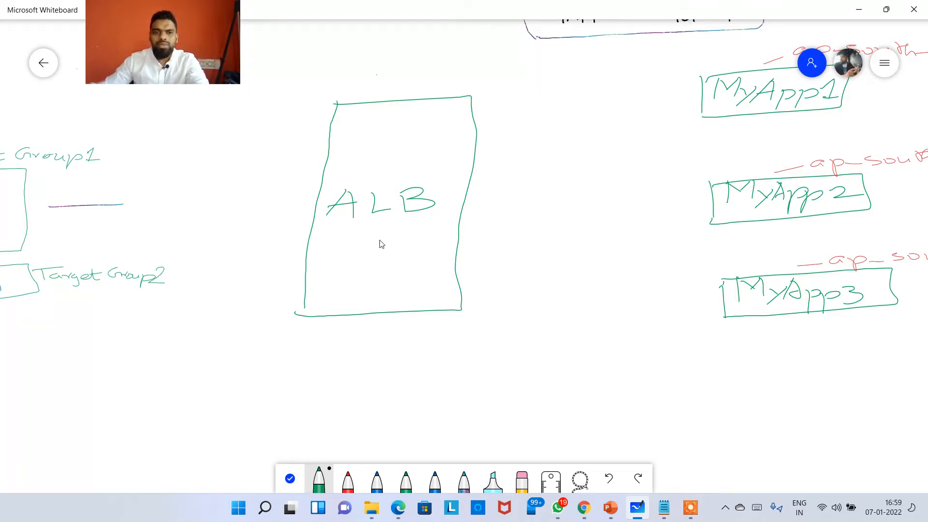
- Draw a red brace beneath the ALB box and label it S. Group with a double underline
{"action": "left_click", "coordinate": [354, 489]}
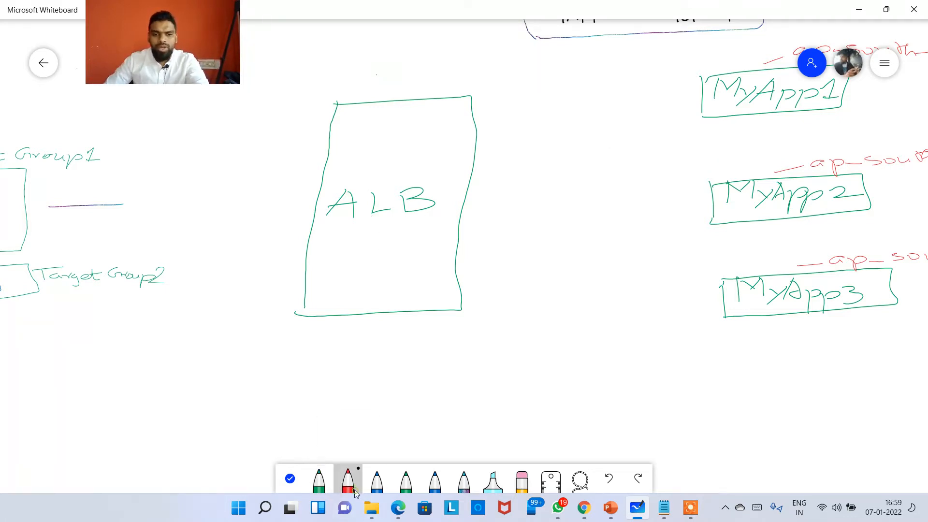
{"action": "mouse_move", "coordinate": [293, 331]}
{"action": "left_mouse_down"}
{"action": "mouse_move", "coordinate": [480, 331]}
{"action": "mouse_move", "coordinate": [482, 314]}
{"action": "left_mouse_up"}
{"action": "left_click_drag", "start_coordinate": [375, 369], "coordinate": [371, 382]}
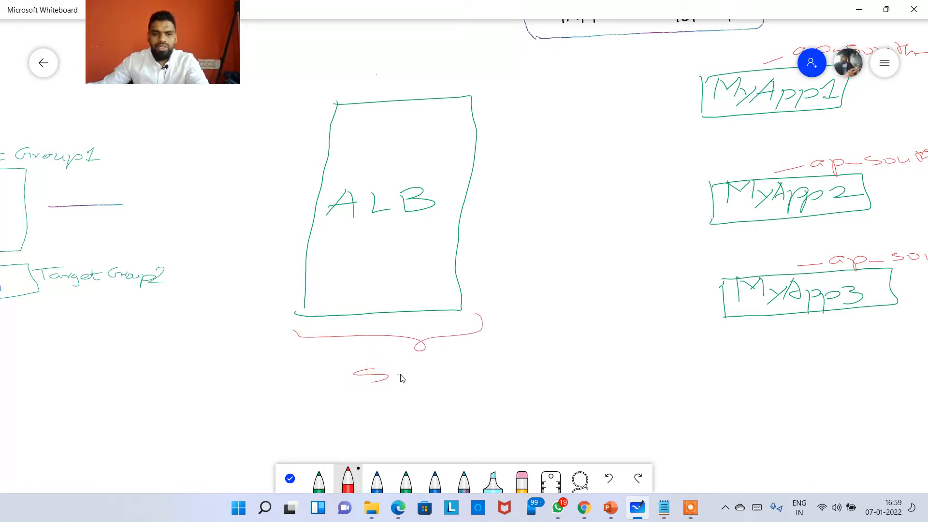
{"action": "left_click", "coordinate": [399, 374]}
{"action": "mouse_move", "coordinate": [420, 364]}
{"action": "left_mouse_down"}
{"action": "mouse_move", "coordinate": [500, 387]}
{"action": "mouse_move", "coordinate": [511, 363]}
{"action": "left_mouse_up"}
{"action": "left_click_drag", "start_coordinate": [369, 402], "coordinate": [511, 381]}
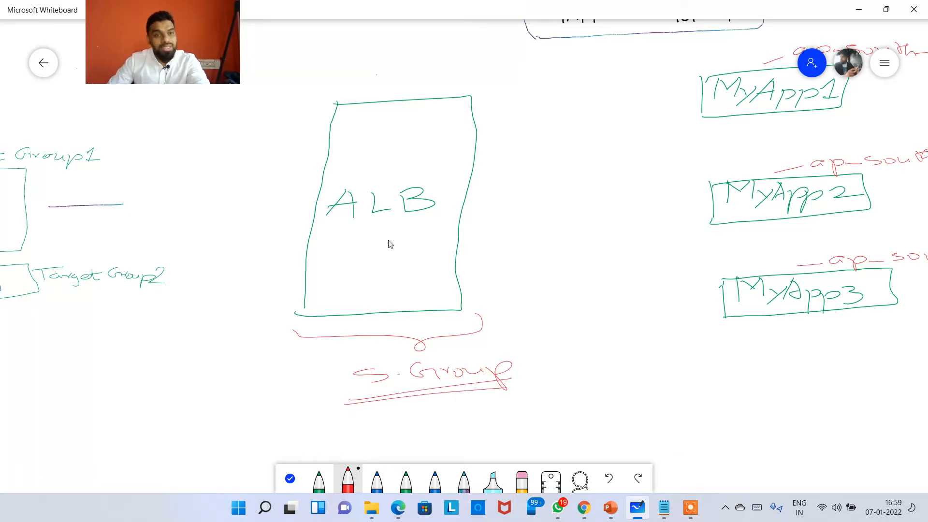
- Return to the load balancer wizard in the browser, remove the default security group and open the form for a new one
{"action": "left_click", "coordinate": [859, 9]}
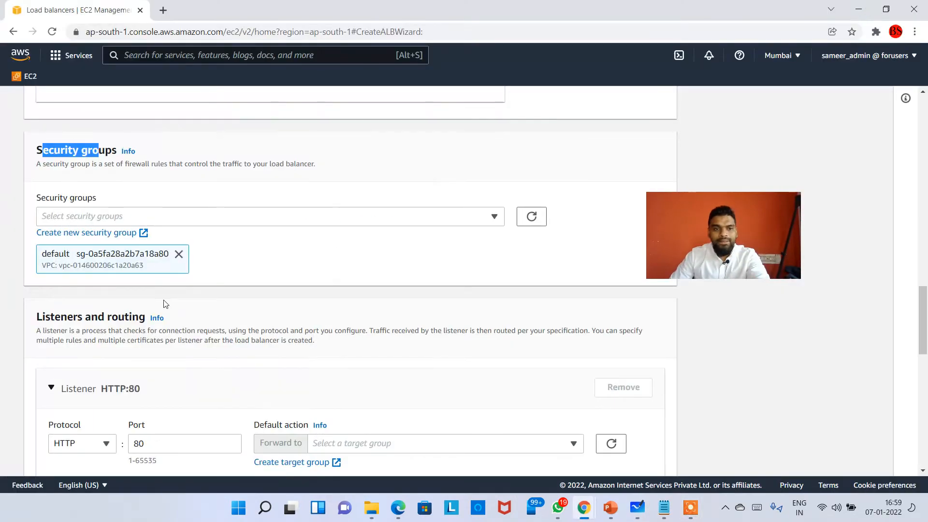
{"action": "left_click", "coordinate": [179, 255]}
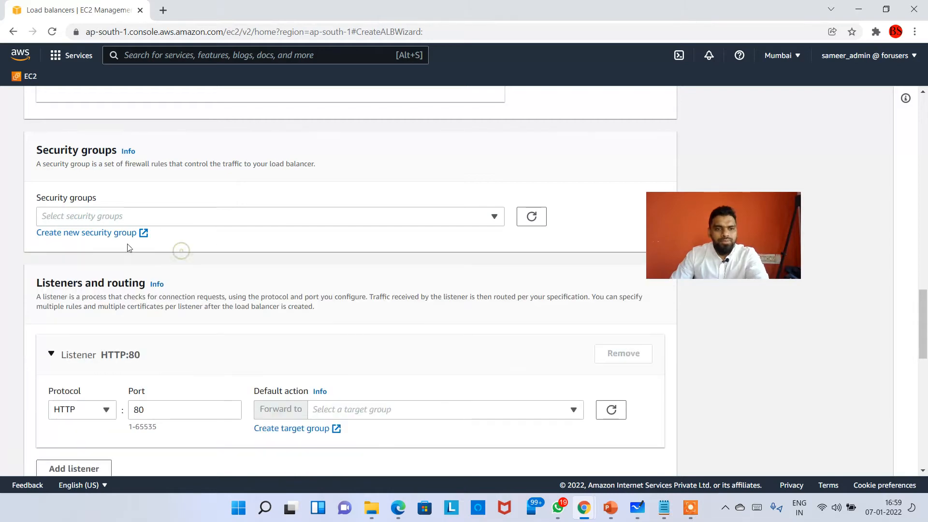
{"action": "left_click", "coordinate": [111, 234]}
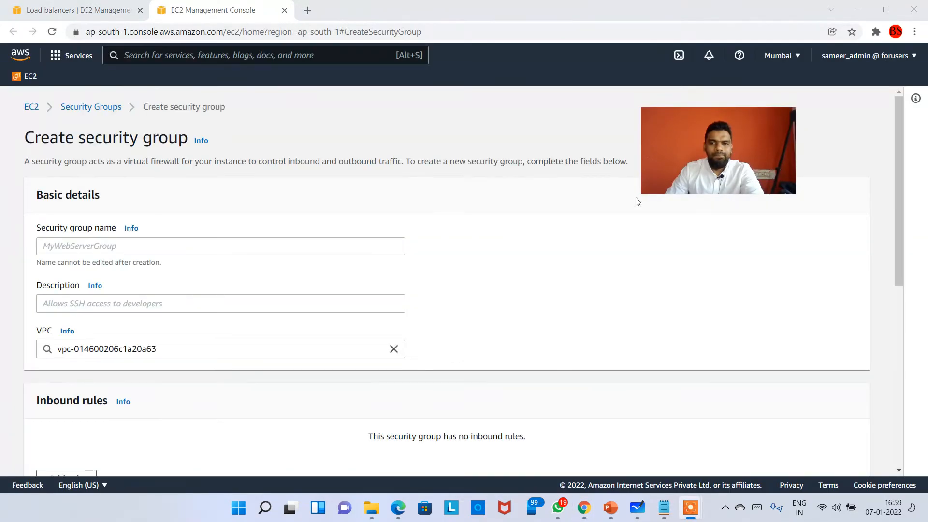
- Name the new security group MyLoadBalancerSecurityGroup
{"action": "left_click", "coordinate": [123, 244]}
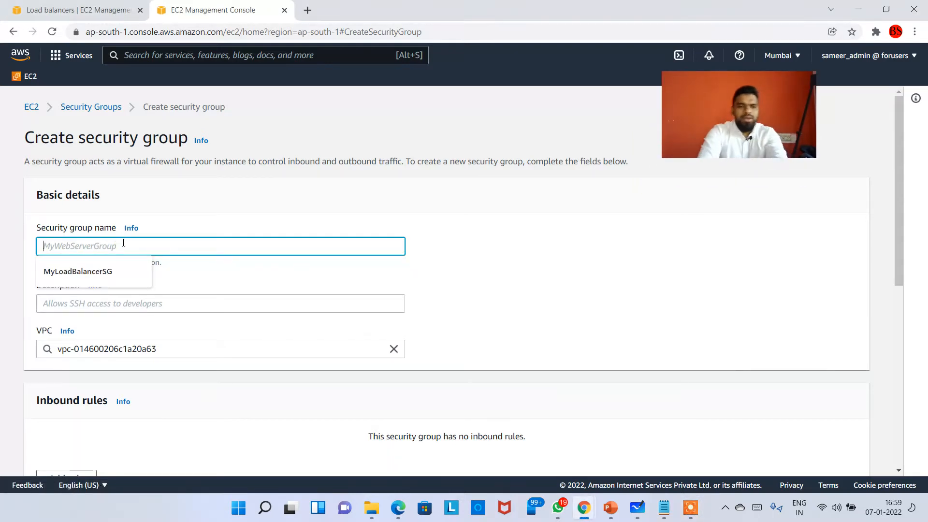
{"action": "type", "text": "MyLoad"}
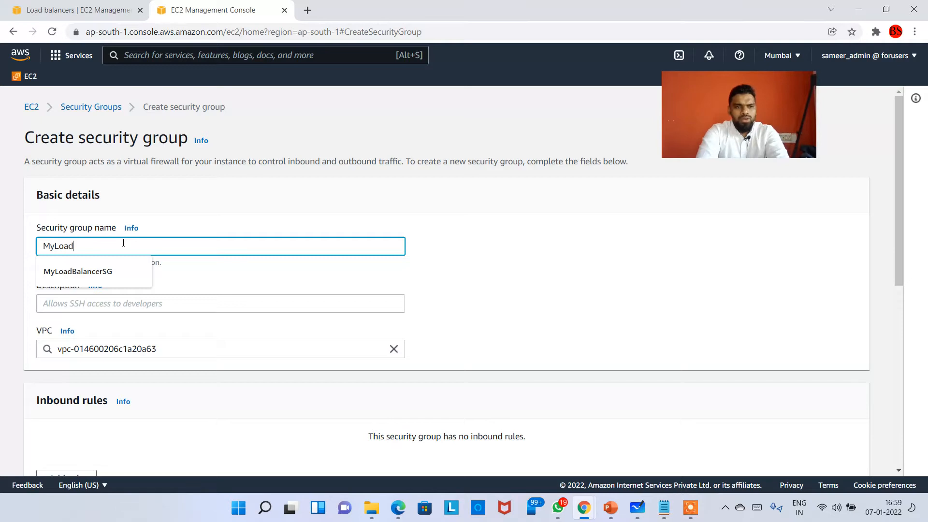
{"action": "type", "text": "BalancerSecuri"}
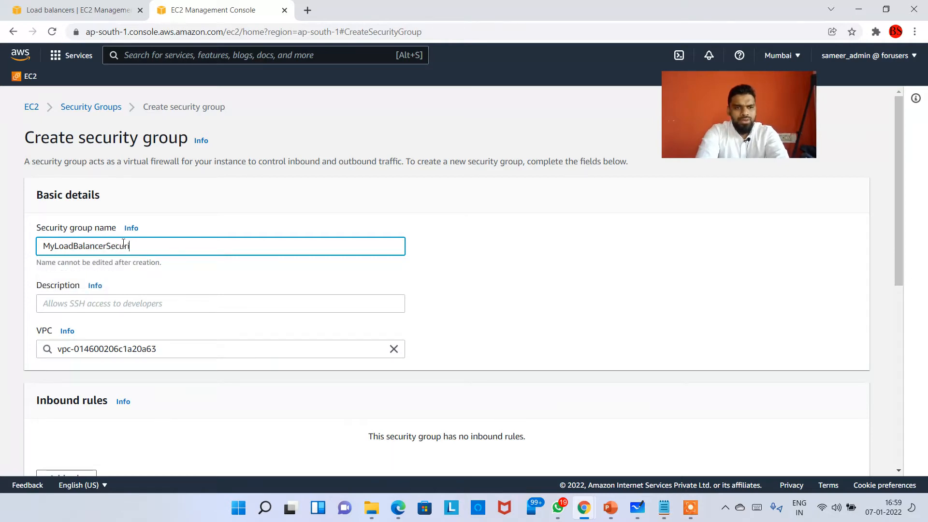
{"action": "type", "text": "tyGroup"}
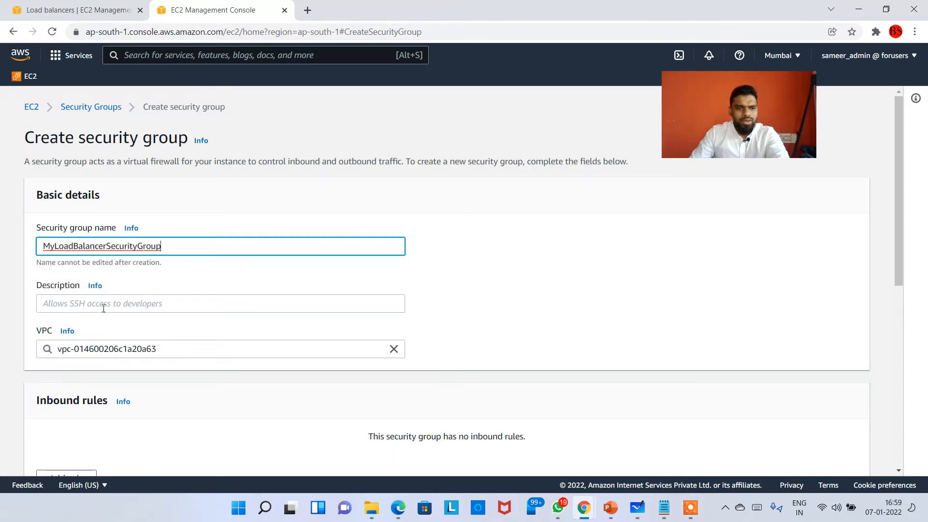
- Enter the security group description "Allow all the http traffic from outside to my load balancer"
{"action": "left_click", "coordinate": [104, 308]}
{"action": "type", "text": "Allow all"}
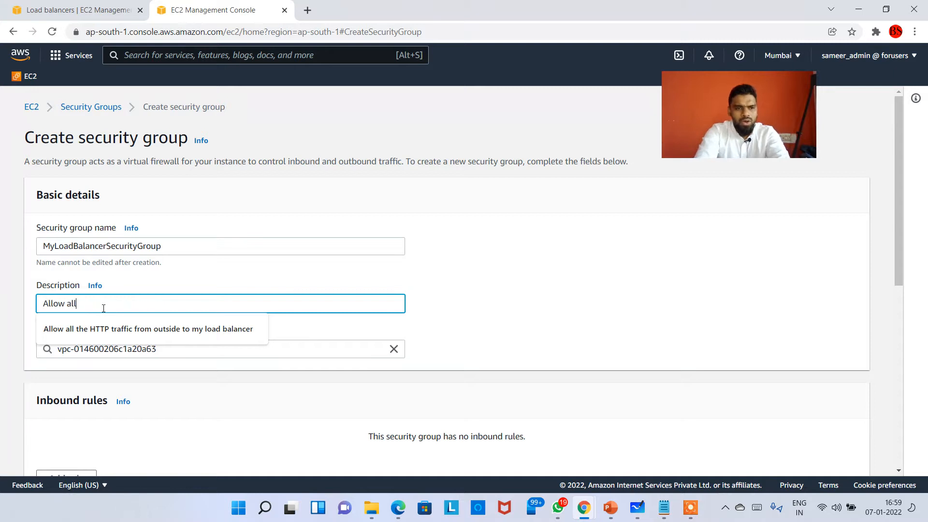
{"action": "type", "text": " the http traffic from outside to my load balancer"}
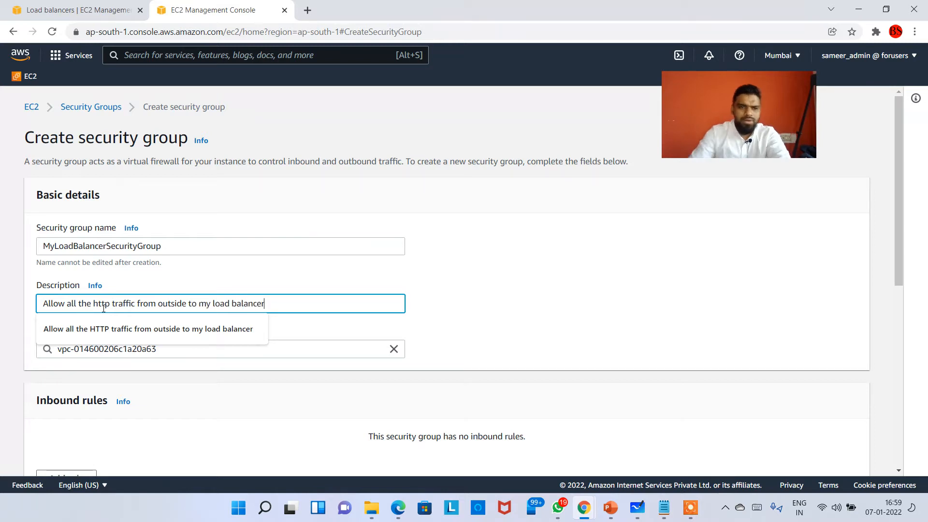
{"action": "key", "text": "Tab"}
- Add an inbound rule of type HTTP with the source set to Anywhere-IPv4
{"action": "scroll", "coordinate": [191, 342], "scroll_direction": "down", "scroll_amount": 4}
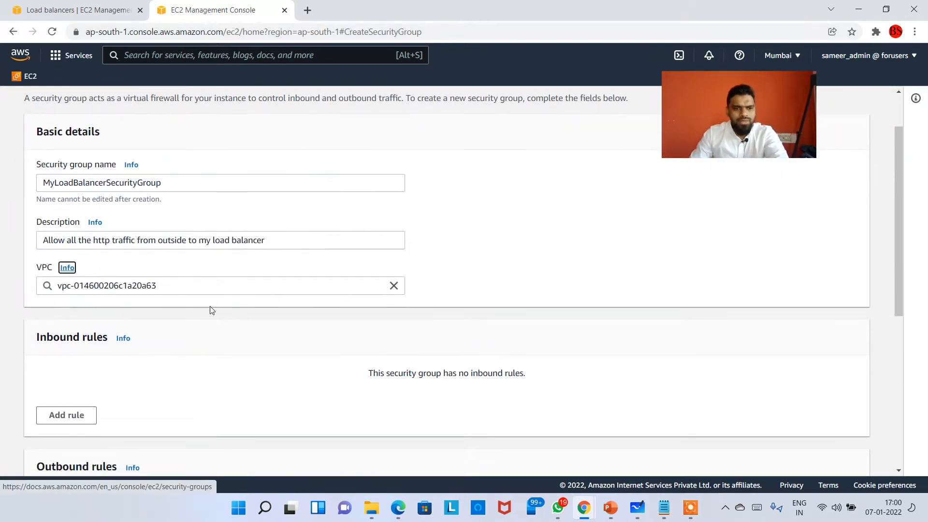
{"action": "left_click", "coordinate": [77, 297]}
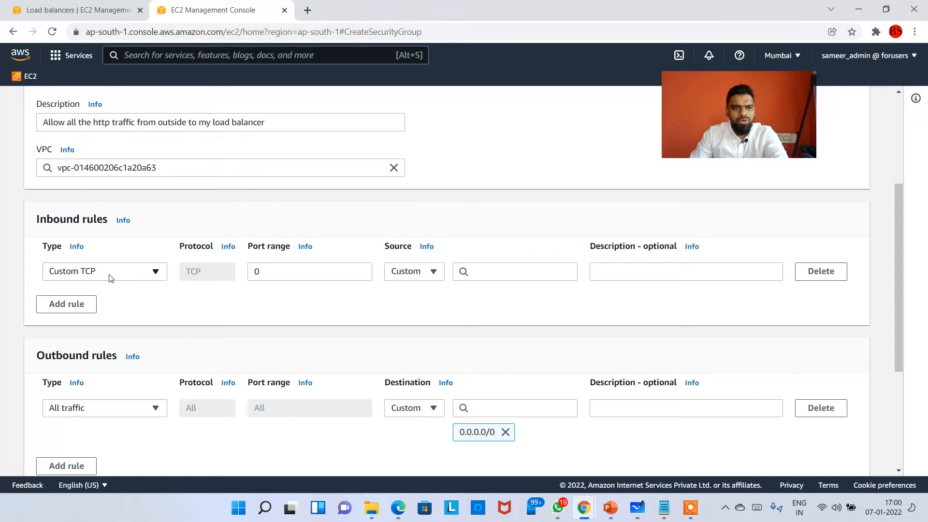
{"action": "left_click", "coordinate": [111, 275]}
{"action": "type", "text": "htt"}
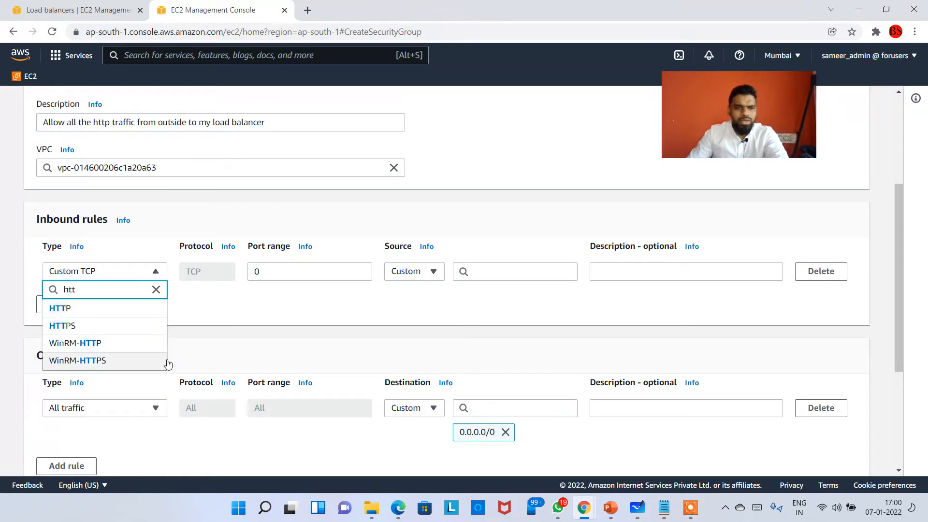
{"action": "left_click", "coordinate": [114, 310]}
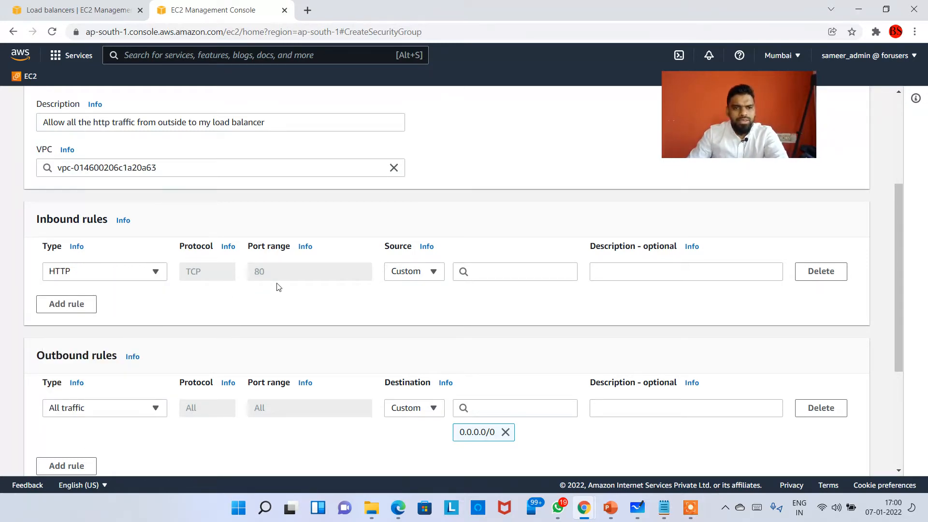
{"action": "left_click", "coordinate": [419, 274]}
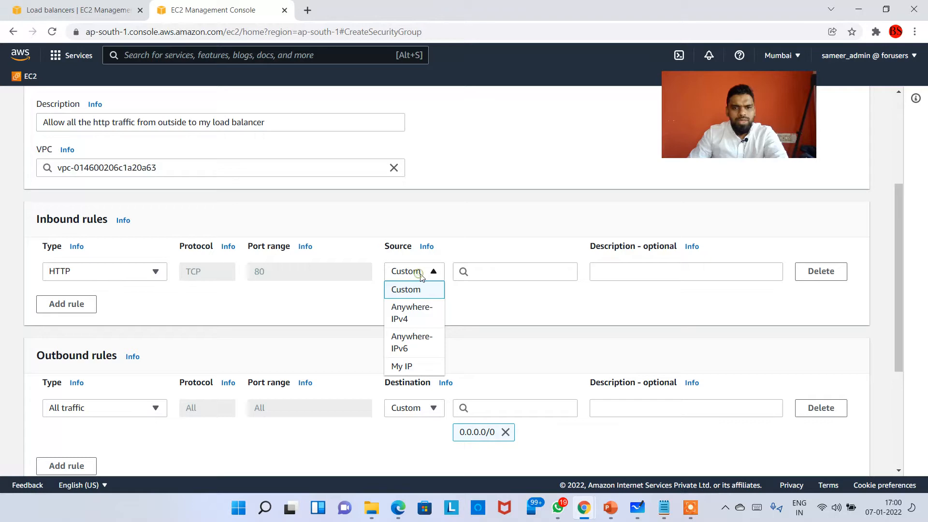
{"action": "left_click", "coordinate": [419, 313]}
- Describe the inbound HTTP rule as "It allows all the ipv4 source connections to this load balancer"
{"action": "left_click", "coordinate": [605, 279]}
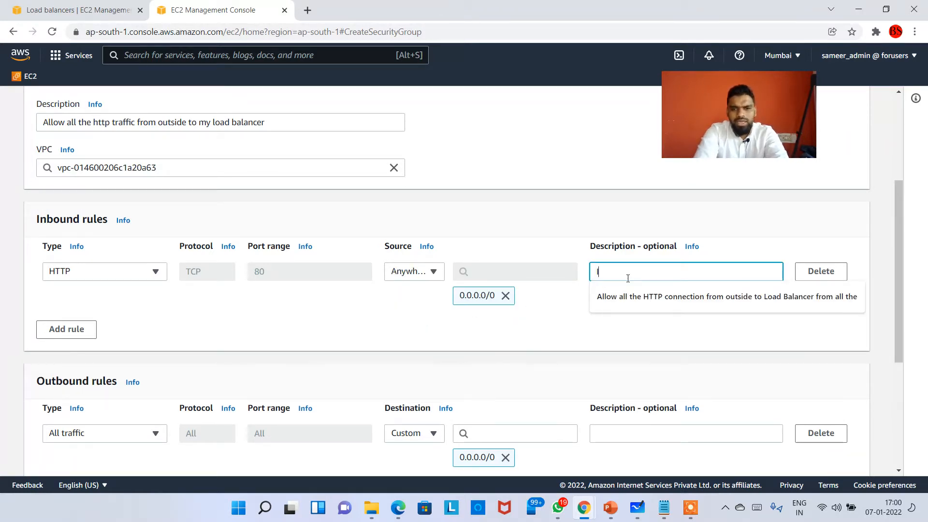
{"action": "type", "text": "It allows all the ipv4 source connections"}
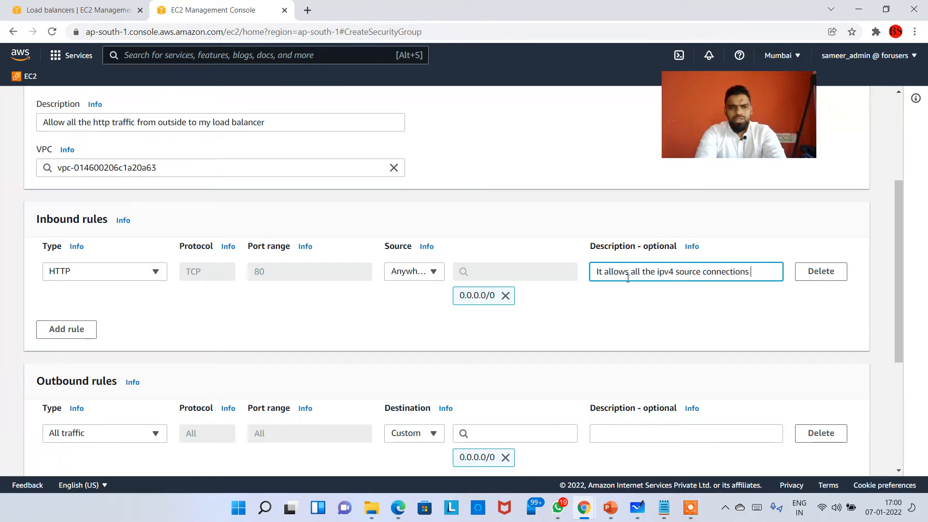
{"action": "type", "text": "this load bal"}
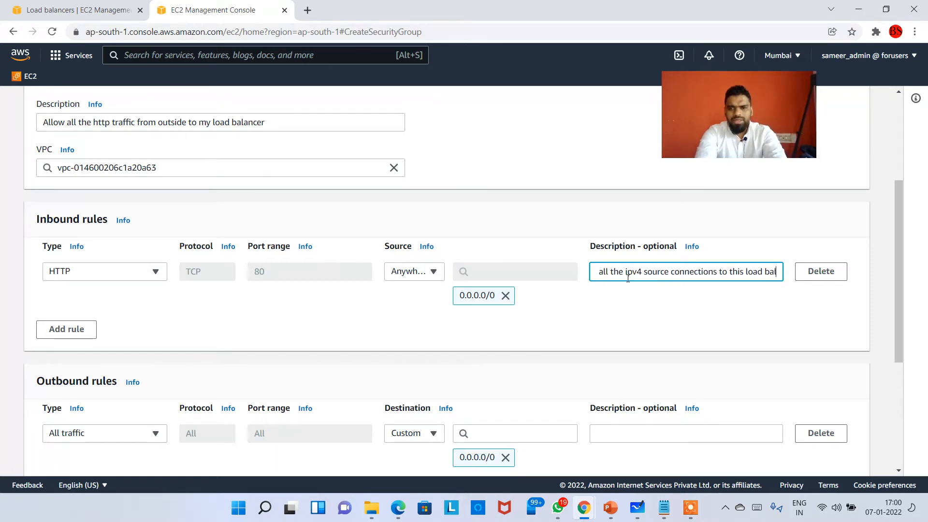
{"action": "type", "text": "ancer"}
{"action": "left_click", "coordinate": [600, 309]}
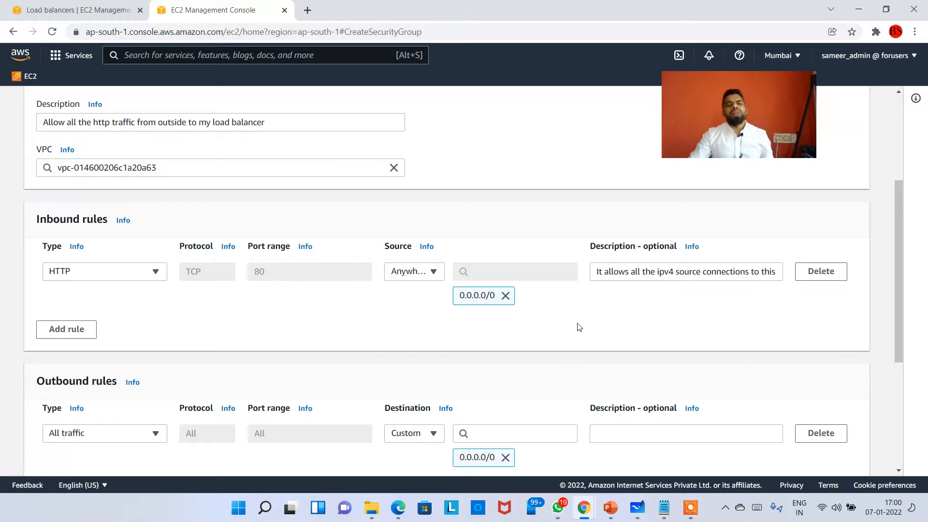
- Add a tag to the security group with key Name and value MyApplicationLoadBalancer
{"action": "scroll", "coordinate": [528, 343], "scroll_direction": "down", "scroll_amount": 5}
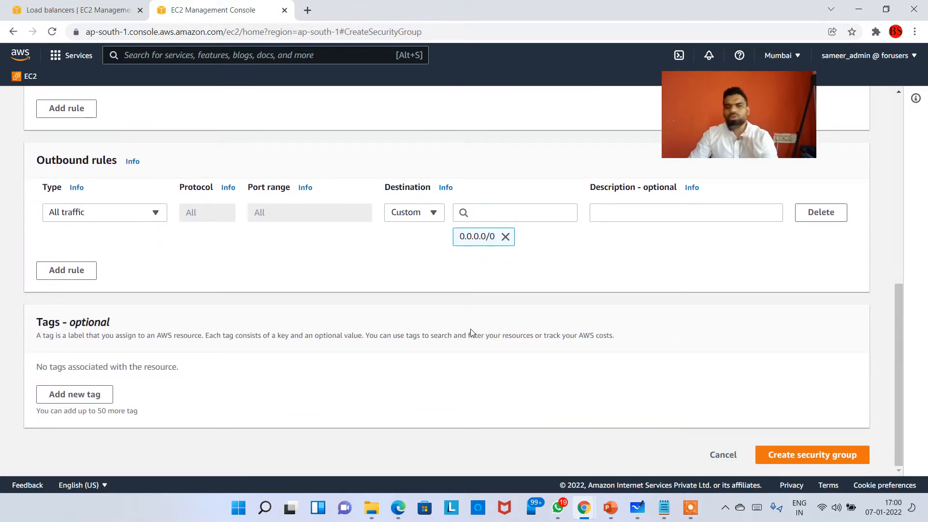
{"action": "left_click", "coordinate": [75, 396]}
{"action": "type", "text": "Name"}
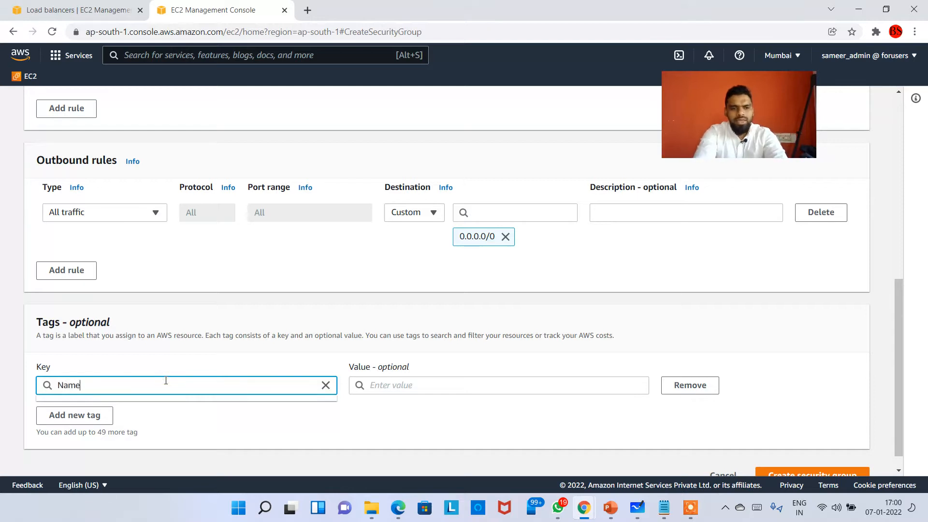
{"action": "key", "text": "Tab"}
{"action": "type", "text": "Lo"}
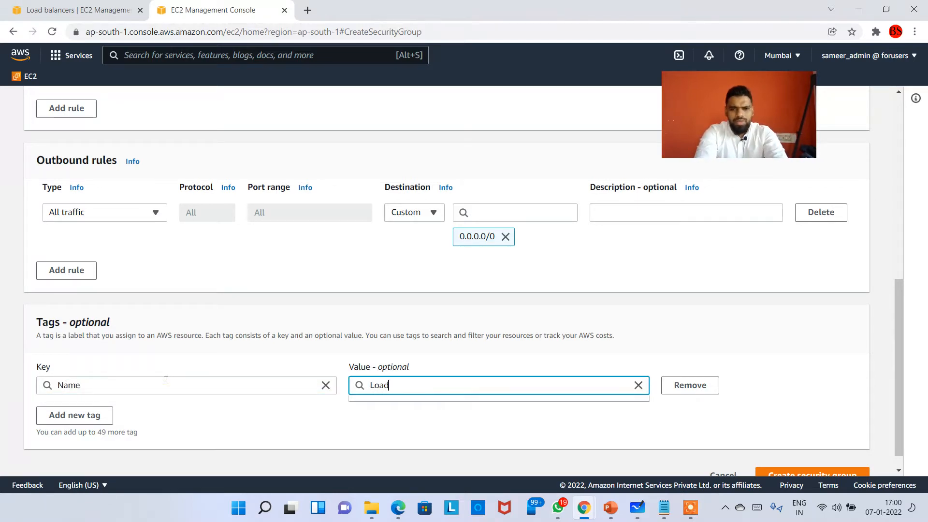
{"action": "key", "text": "BackSpace"}
{"action": "key", "text": "BackSpace"}
{"action": "type", "text": "MyApp"}
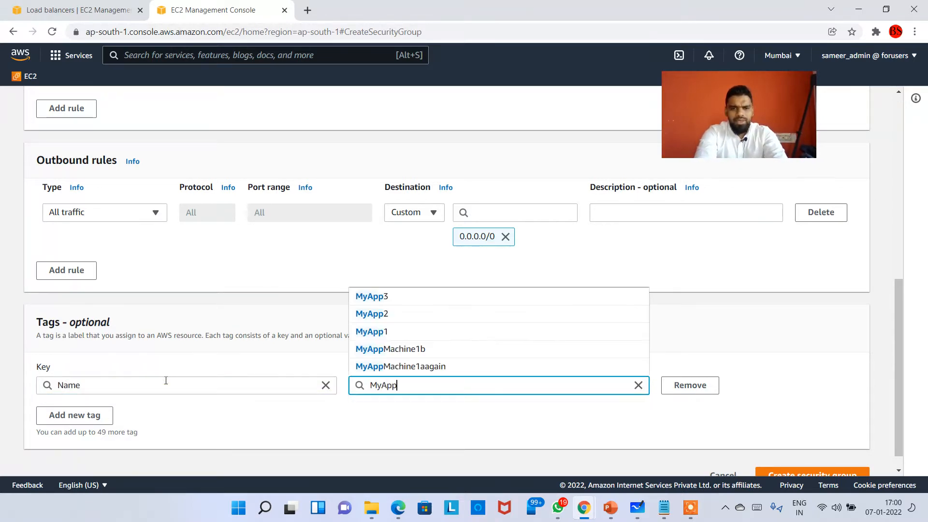
{"action": "type", "text": "licationLoadBalancer"}
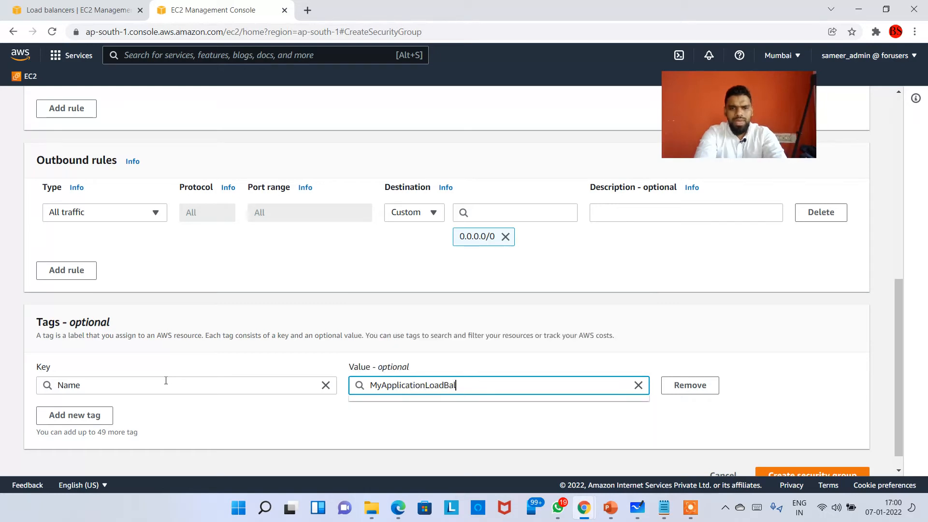
- Create the security group and review its inbound rules on the details page
{"action": "left_click", "coordinate": [360, 437]}
{"action": "scroll", "coordinate": [627, 445], "scroll_direction": "down", "scroll_amount": 1}
{"action": "left_click", "coordinate": [827, 456]}
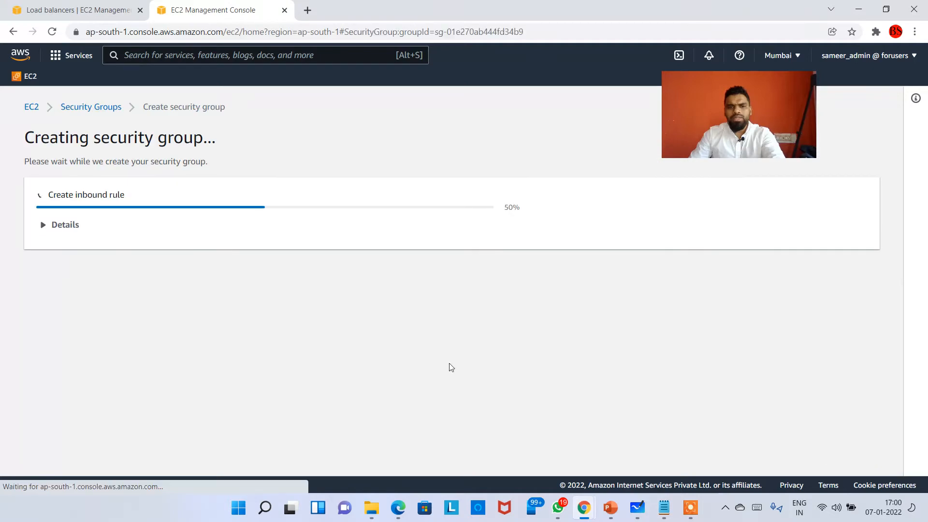
{"action": "scroll", "coordinate": [314, 313], "scroll_direction": "down", "scroll_amount": 2}
{"action": "scroll", "coordinate": [314, 313], "scroll_direction": "down", "scroll_amount": 3}
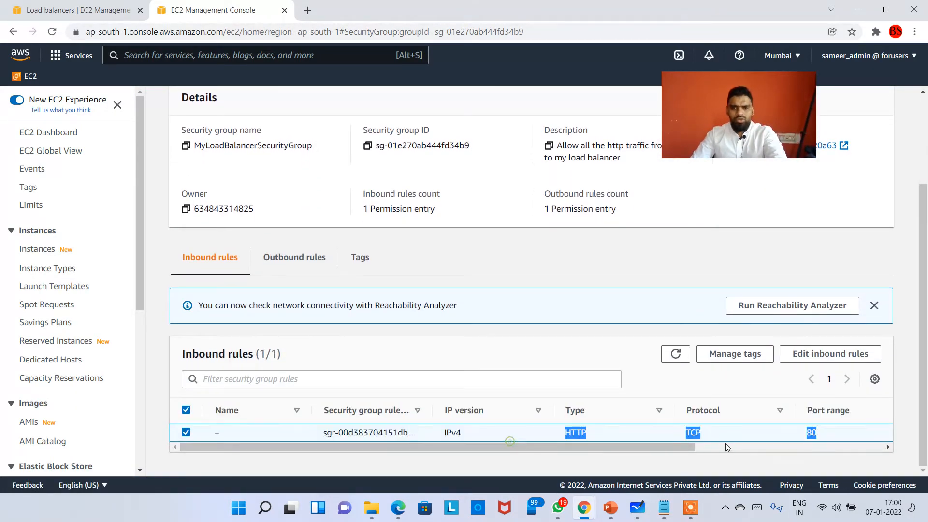
{"action": "scroll", "coordinate": [345, 228], "scroll_direction": "up", "scroll_amount": 3}
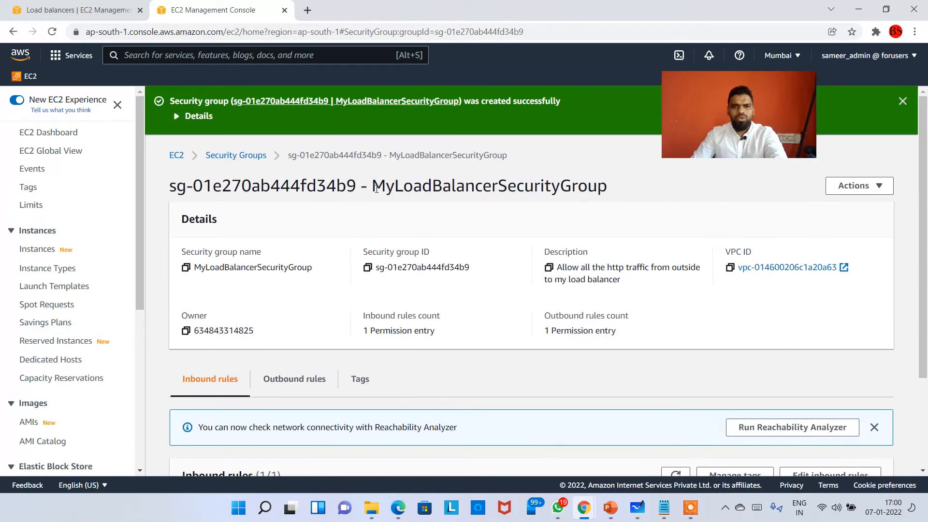
- Copy the name MyLoadBalancerSecurityGroup from the details page and paste it onto the board in Microsoft Whiteboard
{"action": "left_click_drag", "start_coordinate": [376, 188], "coordinate": [611, 191]}
{"action": "key", "text": "ctrl+c"}
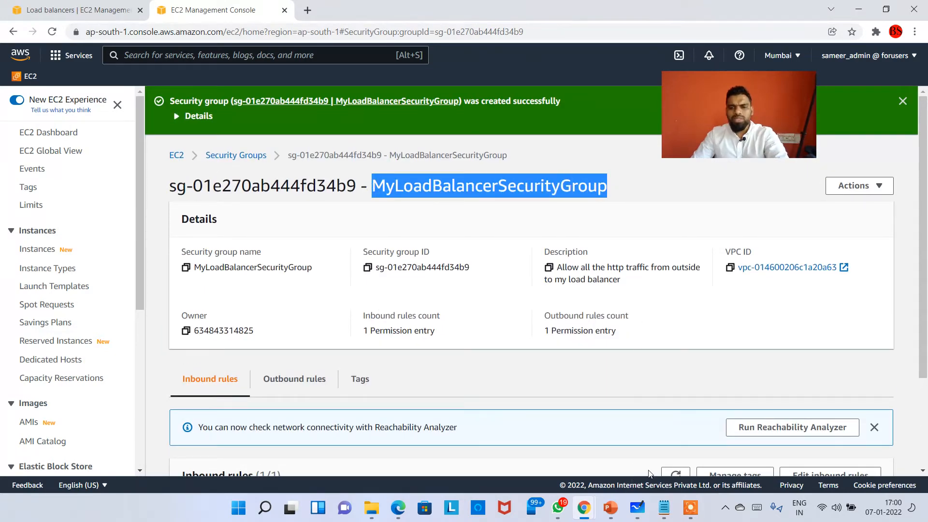
{"action": "left_click", "coordinate": [637, 508]}
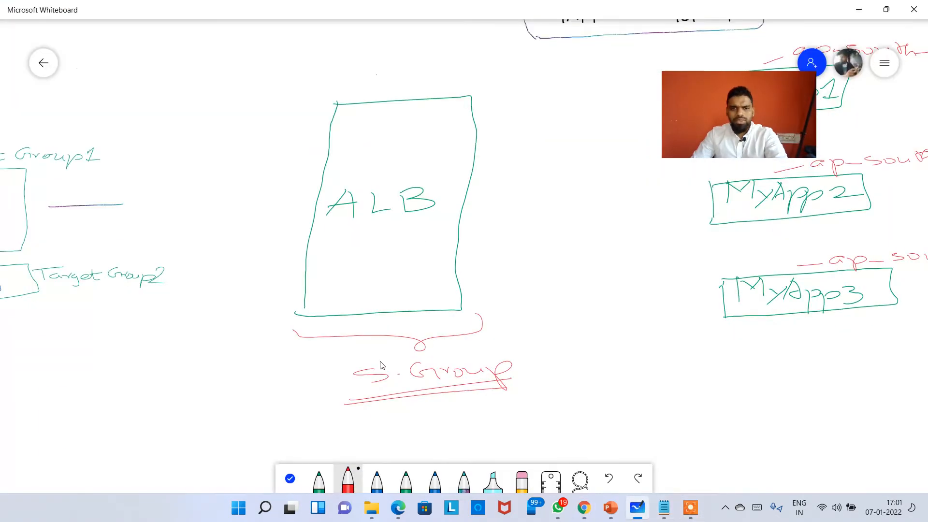
{"action": "key", "text": "ctrl+v"}
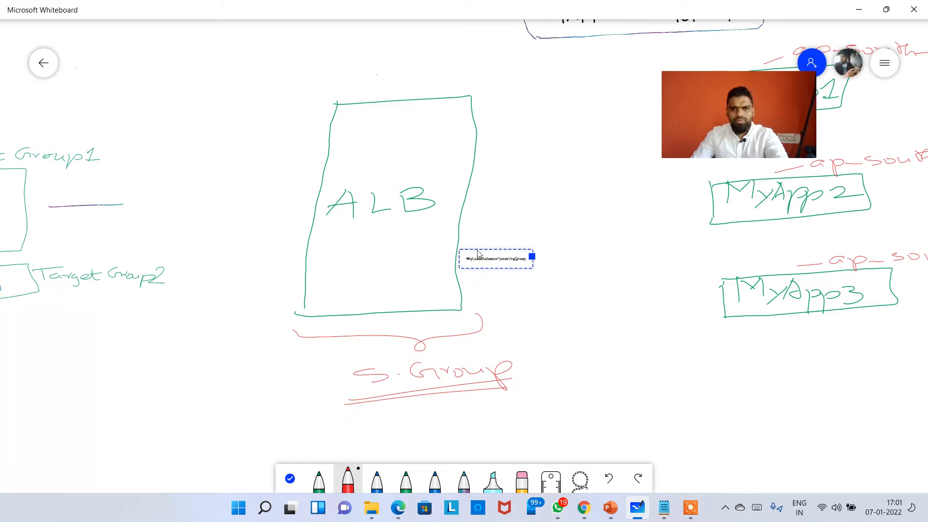
- Leave inking mode, undo the stray red line, then enlarge the pasted MyLoadBalancerSecurityGroup label and place it directly beneath the ALB box
{"action": "left_click_drag", "start_coordinate": [476, 251], "coordinate": [395, 332]}
{"action": "left_click", "coordinate": [291, 479]}
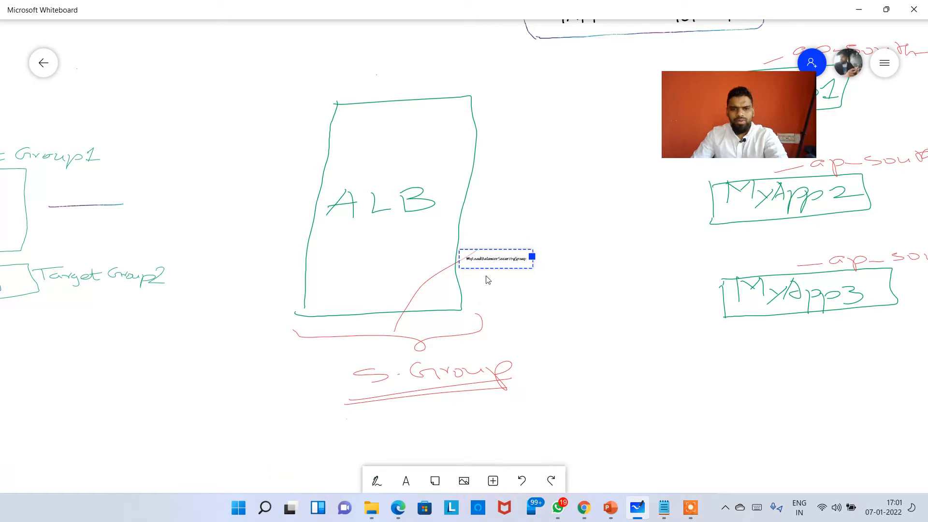
{"action": "key", "text": "ctrl+z"}
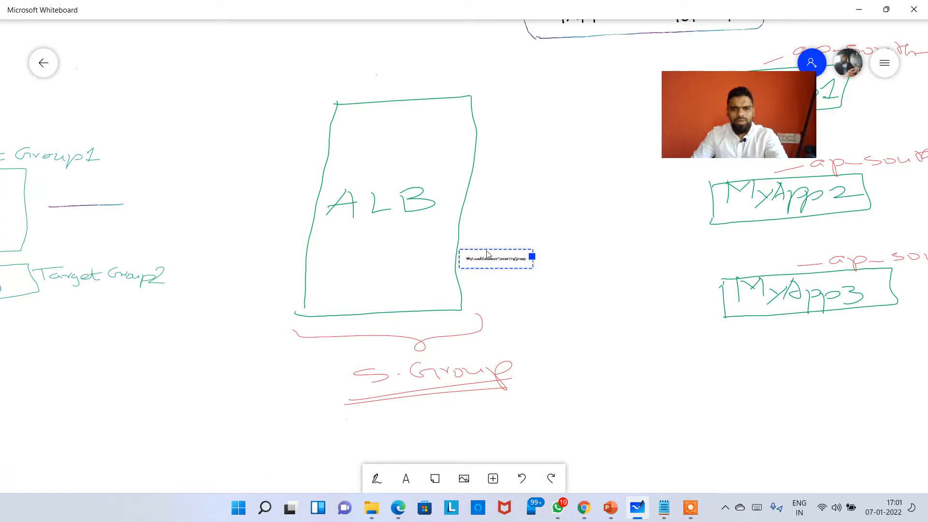
{"action": "left_click_drag", "start_coordinate": [488, 254], "coordinate": [385, 350]}
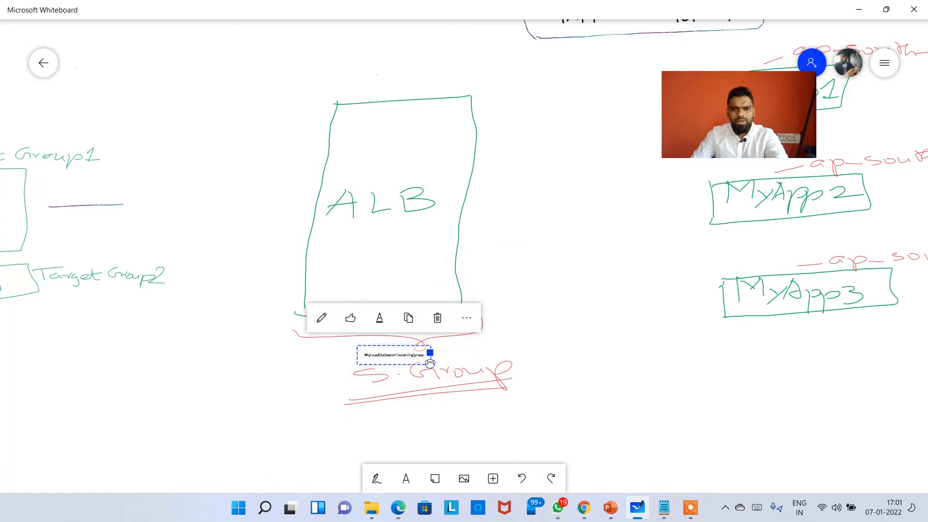
{"action": "left_click_drag", "start_coordinate": [441, 373], "coordinate": [534, 374]}
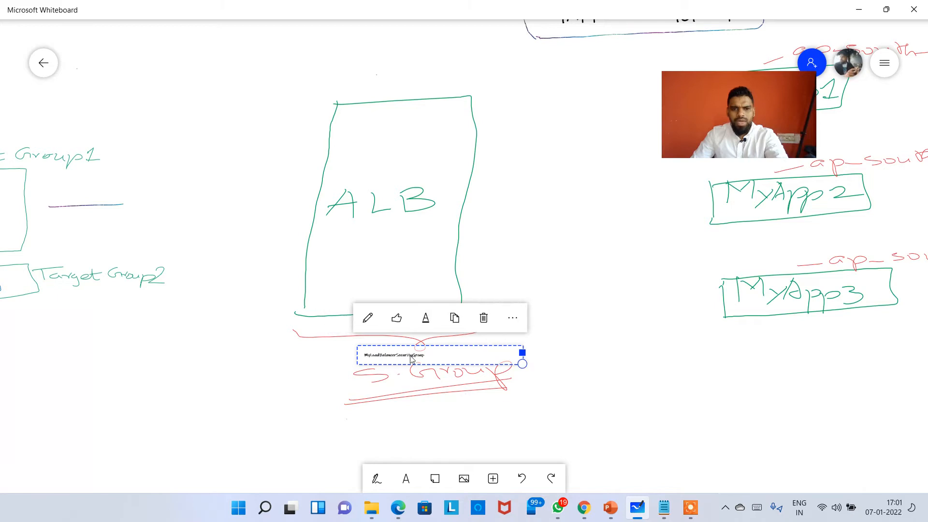
{"action": "left_click_drag", "start_coordinate": [412, 359], "coordinate": [355, 357]}
{"action": "left_click_drag", "start_coordinate": [462, 363], "coordinate": [594, 367]}
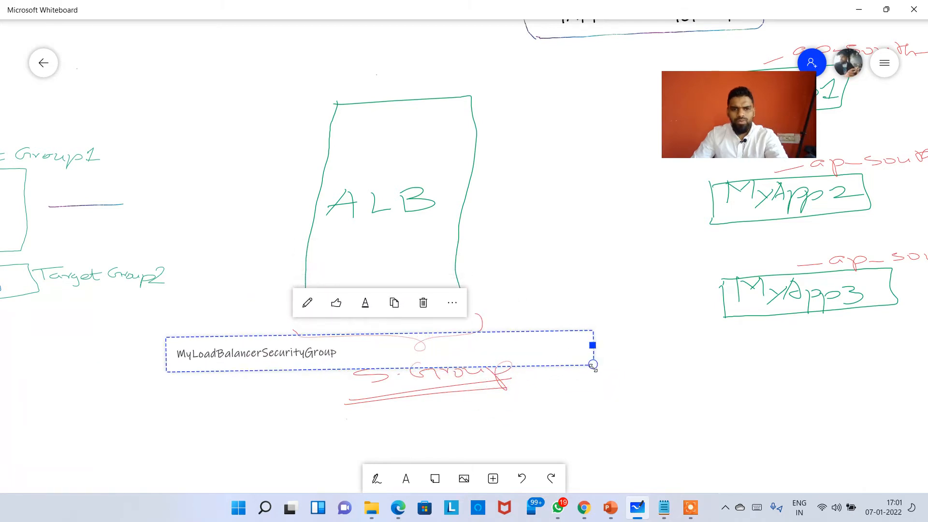
{"action": "left_click_drag", "start_coordinate": [362, 359], "coordinate": [477, 340]}
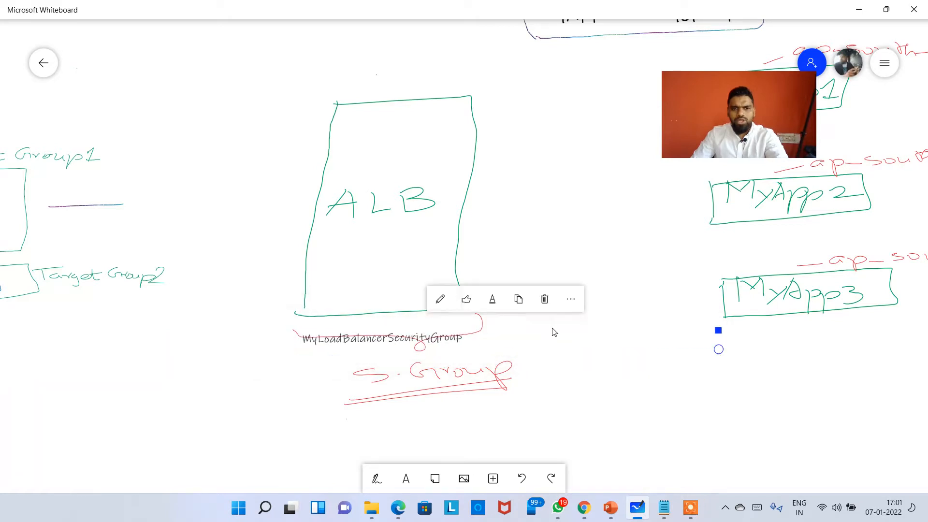
{"action": "left_click", "coordinate": [645, 164]}
{"action": "scroll", "coordinate": [581, 205], "scroll_direction": "up", "scroll_amount": 5}
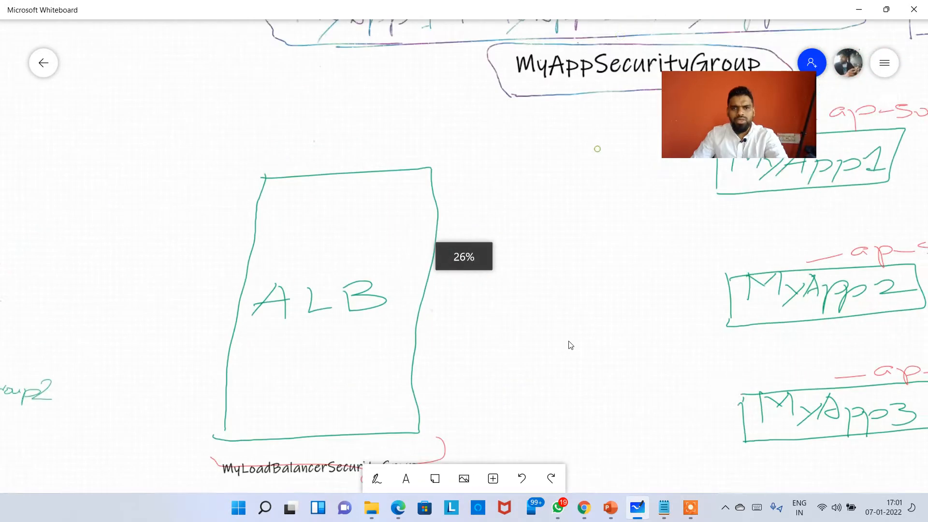
{"action": "scroll", "coordinate": [554, 237], "scroll_direction": "down", "scroll_amount": 5}
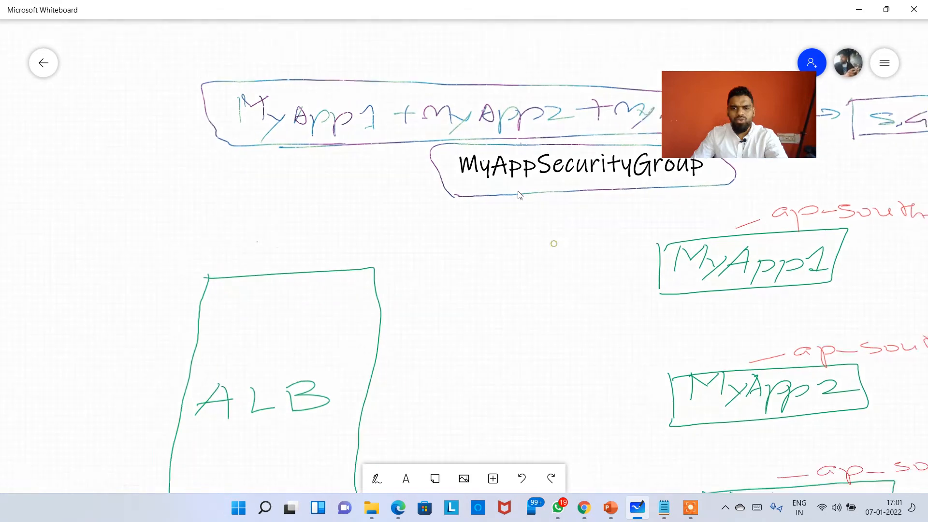
{"action": "scroll", "coordinate": [393, 292], "scroll_direction": "left", "scroll_amount": 3}
{"action": "scroll", "coordinate": [393, 291], "scroll_direction": "down", "scroll_amount": 2}
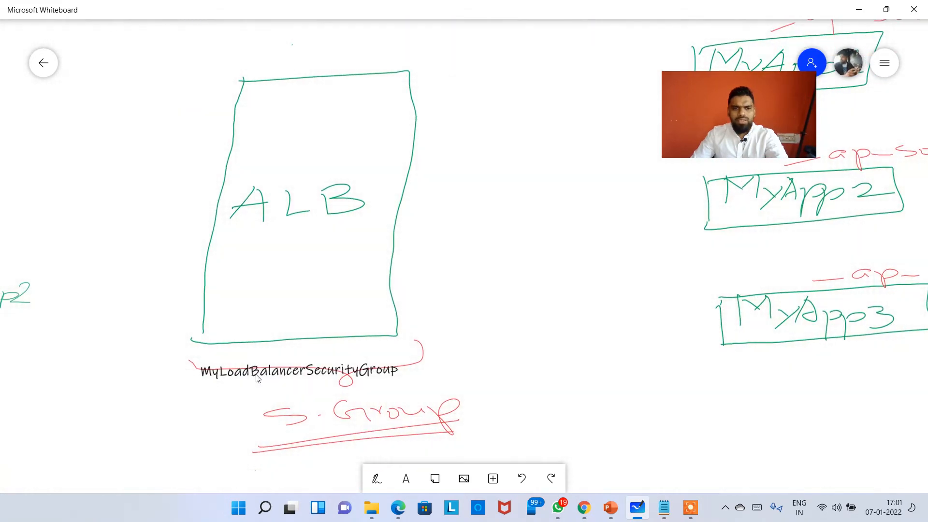
{"action": "scroll", "coordinate": [484, 334], "scroll_direction": "up", "scroll_amount": 5}
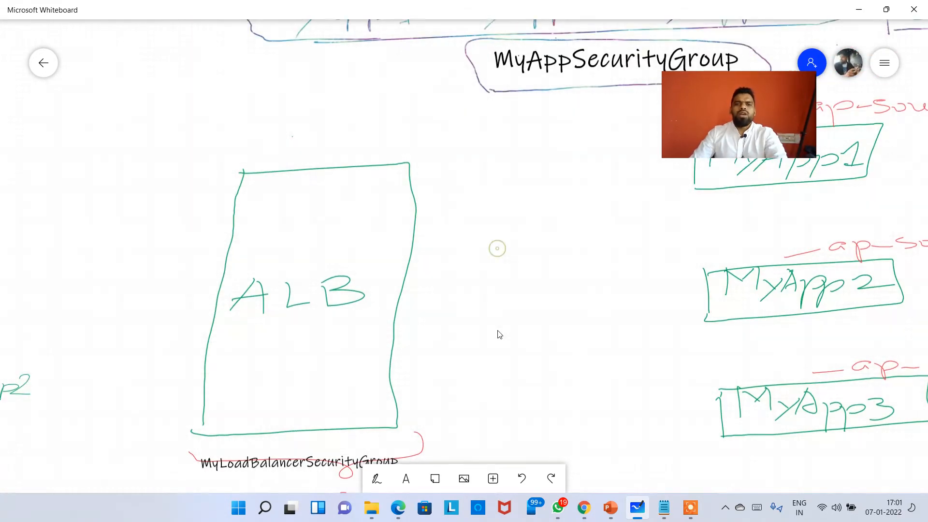
- Return to the load balancer wizard in the browser and refresh the target group list of the HTTP:80 listener
{"action": "key", "text": "alt+Tab"}
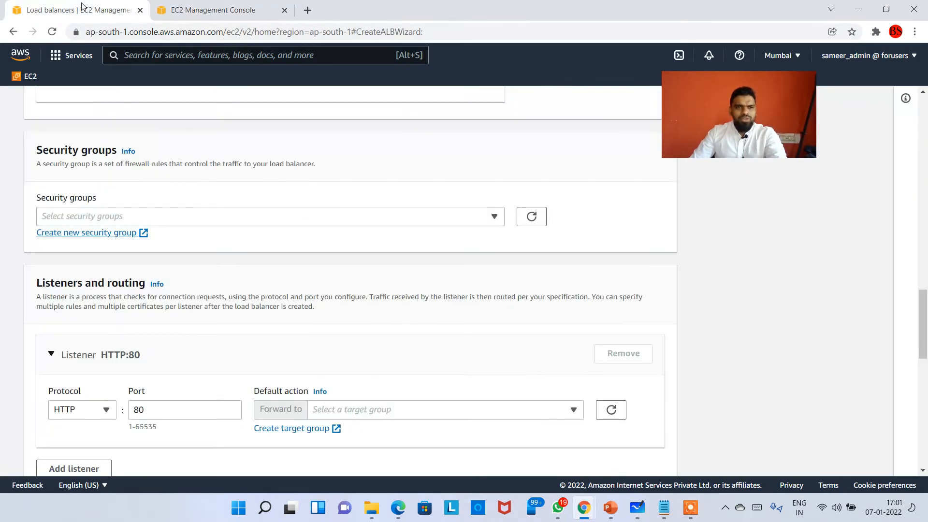
{"action": "left_click", "coordinate": [81, 11]}
{"action": "scroll", "coordinate": [218, 337], "scroll_direction": "down", "scroll_amount": 1}
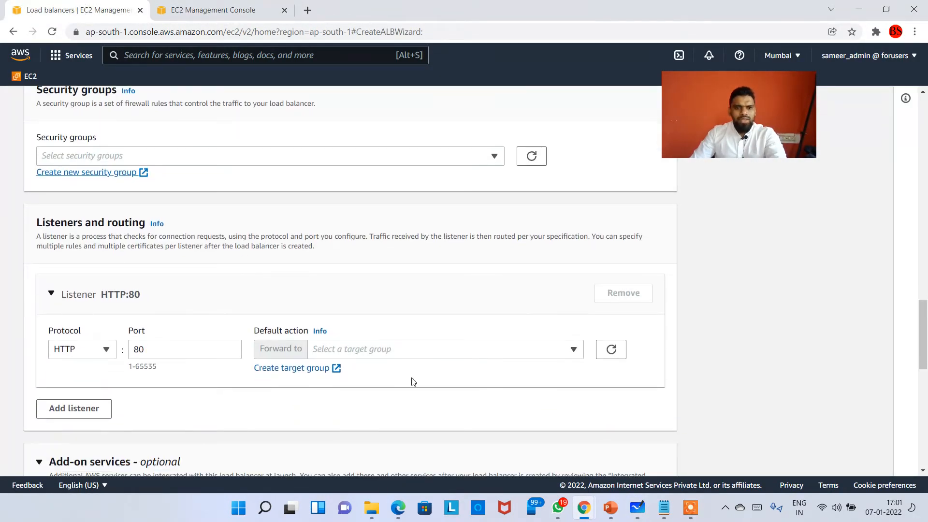
{"action": "left_click", "coordinate": [613, 352]}
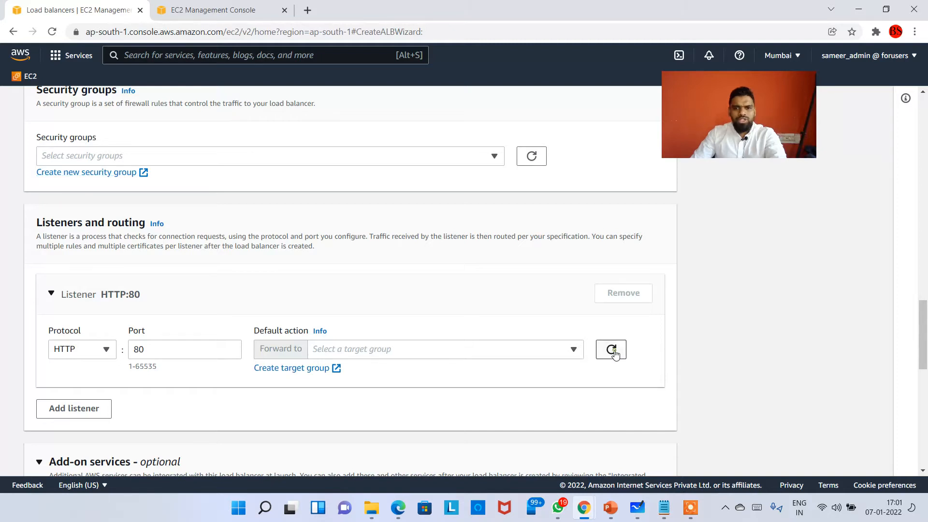
{"action": "left_click", "coordinate": [614, 353]}
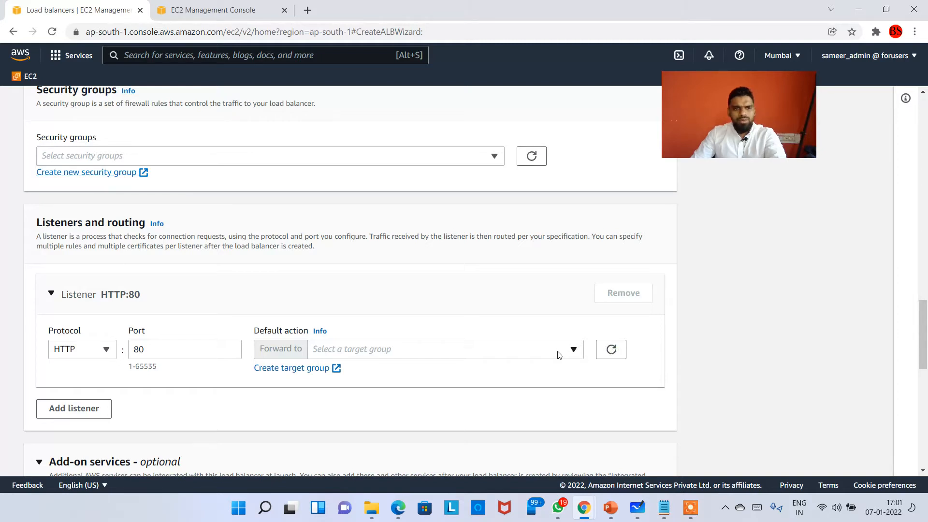
{"action": "scroll", "coordinate": [595, 352], "scroll_direction": "up", "scroll_amount": 1}
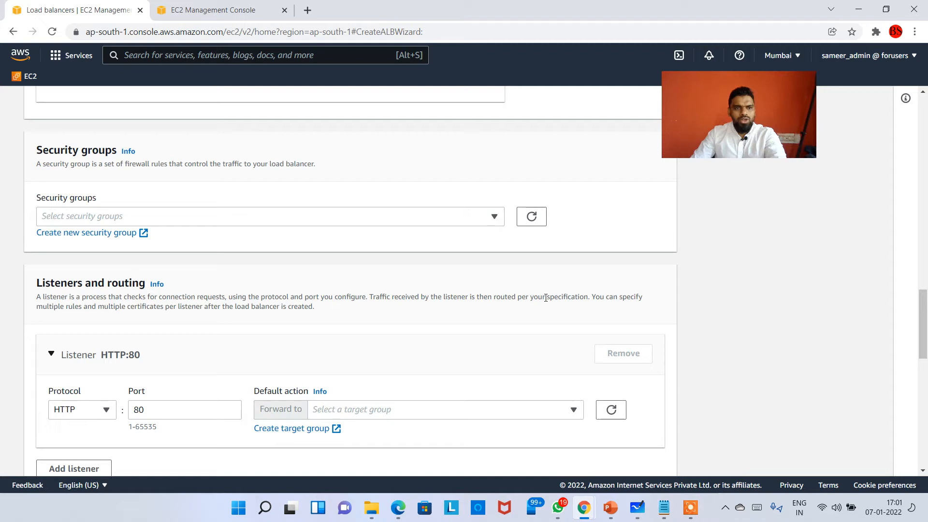
- Refresh the security groups list and replace the default group with MyLoadBalancerSecurityGroup for the load balancer
{"action": "left_click", "coordinate": [533, 224]}
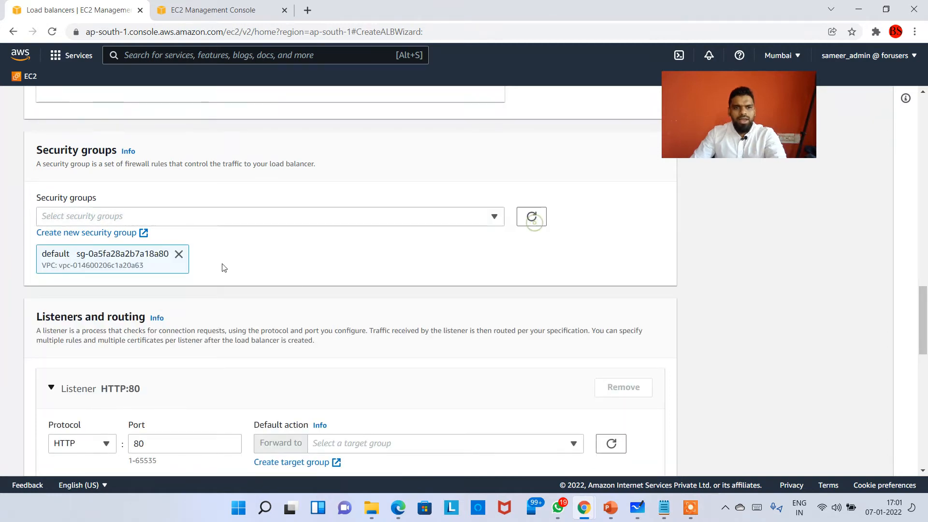
{"action": "left_click", "coordinate": [180, 253]}
{"action": "left_click", "coordinate": [232, 216]}
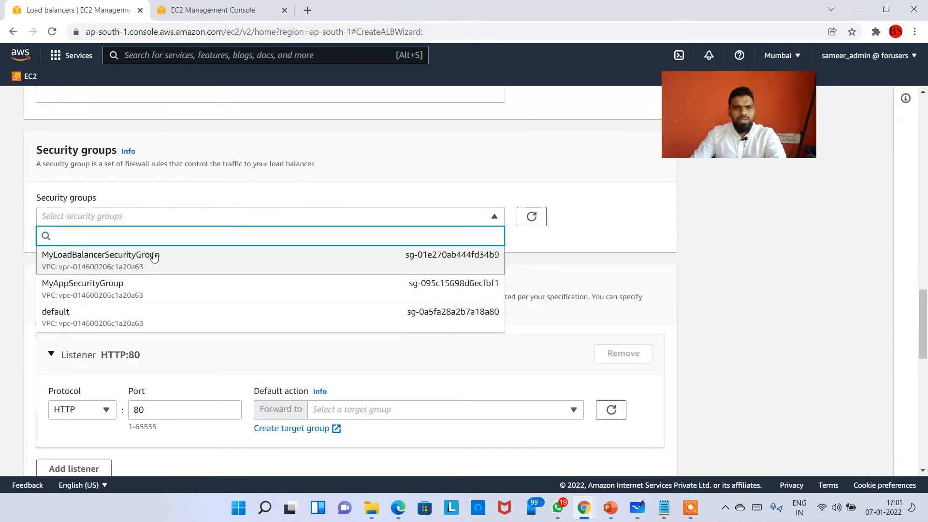
{"action": "left_click", "coordinate": [180, 260]}
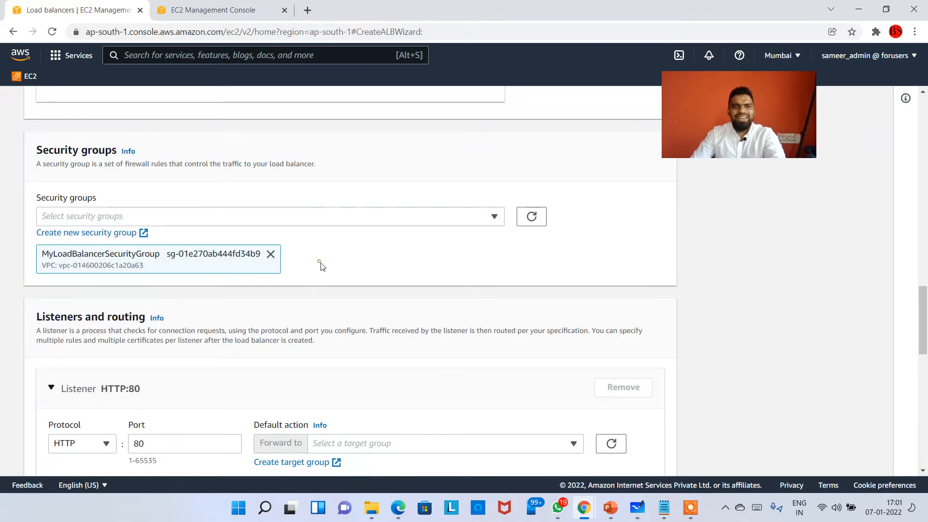
{"action": "scroll", "coordinate": [323, 267], "scroll_direction": "down", "scroll_amount": 3}
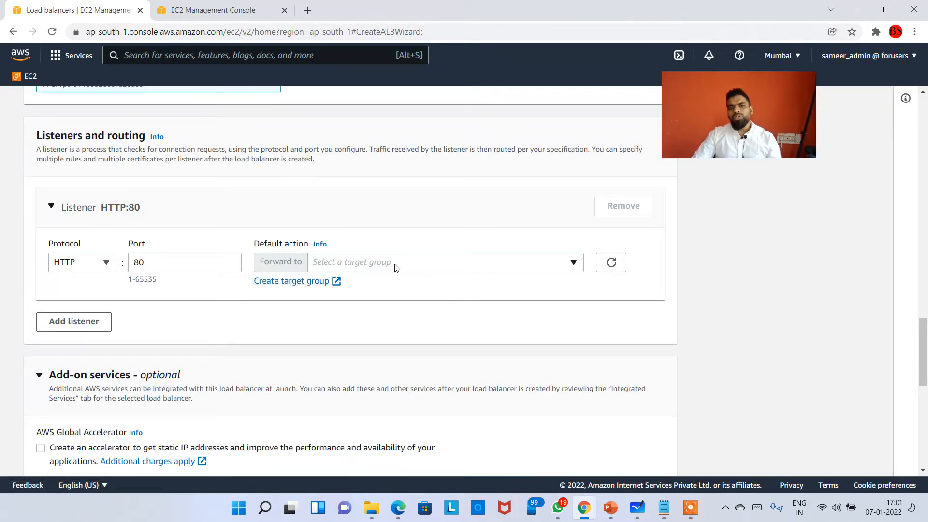
- Switch to the Microsoft Whiteboard architecture diagram and choose the red pen for drawing
{"action": "left_click", "coordinate": [637, 508]}
{"action": "scroll", "coordinate": [522, 254], "scroll_direction": "down", "scroll_amount": 3}
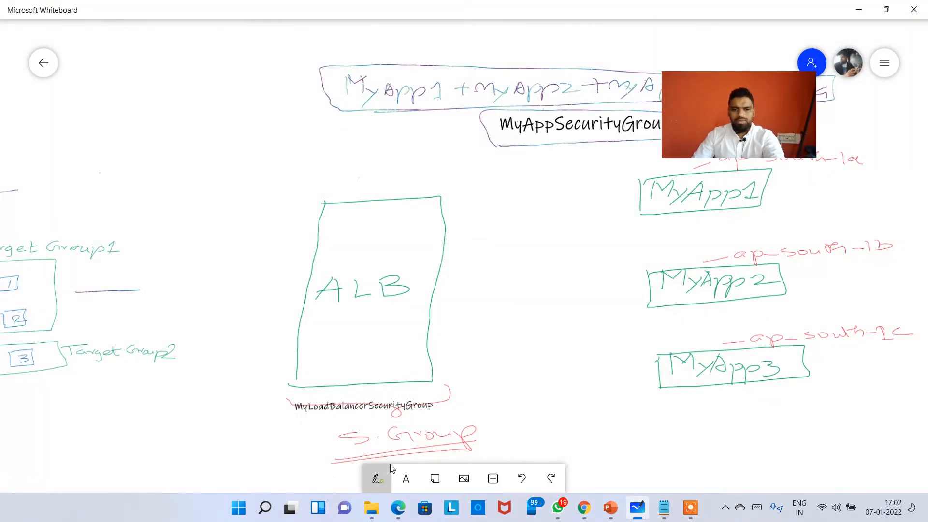
{"action": "left_click", "coordinate": [377, 479]}
{"action": "left_click", "coordinate": [319, 481]}
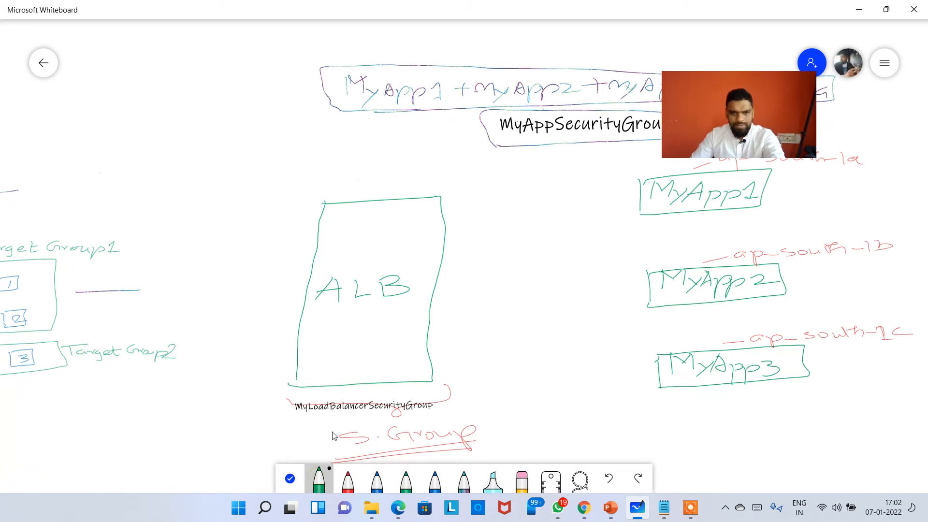
{"action": "left_click", "coordinate": [352, 486]}
{"action": "left_click", "coordinate": [352, 485]}
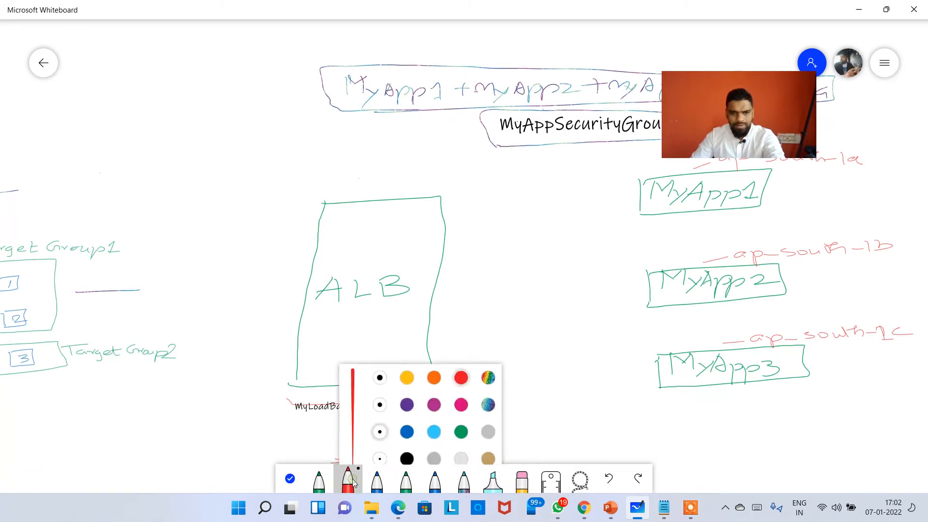
{"action": "left_click", "coordinate": [354, 484]}
{"action": "left_click", "coordinate": [351, 483]}
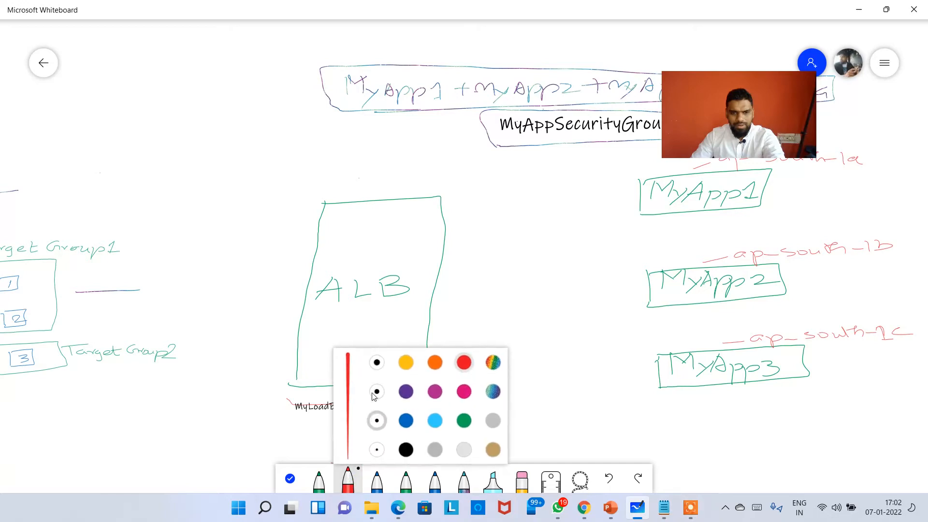
{"action": "left_click", "coordinate": [243, 293]}
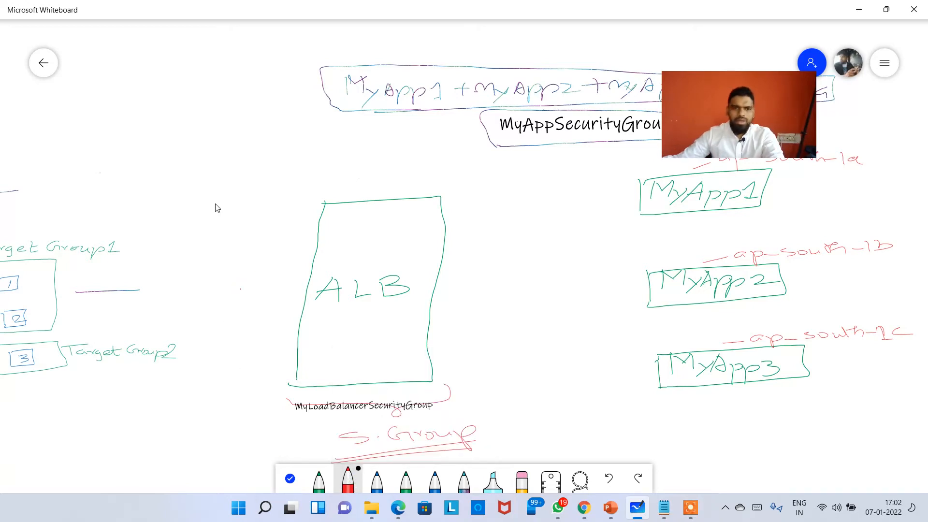
- Sketch a red stick figure beside the ALB box with an arrow pointing to it, labelled "http-80"
{"action": "scroll", "coordinate": [203, 205], "scroll_direction": "up", "scroll_amount": 3}
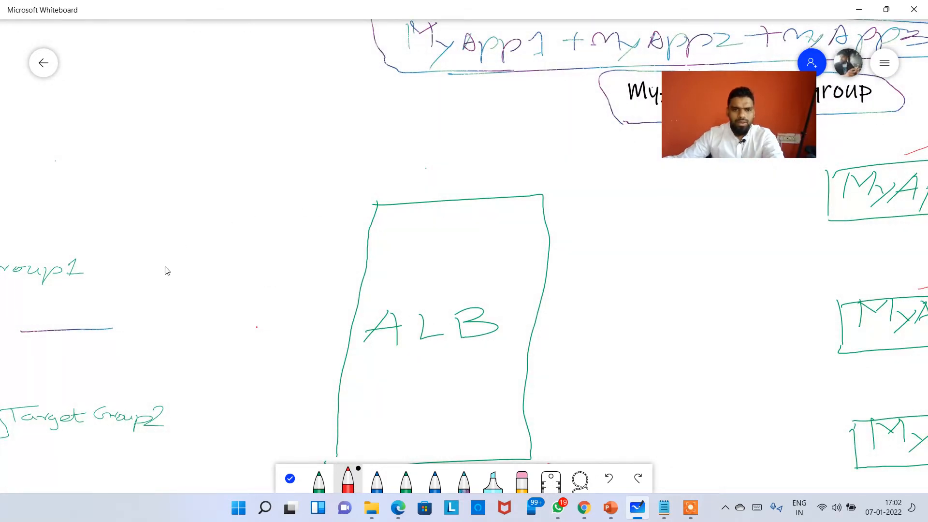
{"action": "mouse_move", "coordinate": [168, 262]}
{"action": "left_mouse_down"}
{"action": "mouse_move", "coordinate": [129, 275]}
{"action": "mouse_move", "coordinate": [152, 320]}
{"action": "mouse_move", "coordinate": [130, 329]}
{"action": "left_mouse_up"}
{"action": "mouse_move", "coordinate": [154, 313]}
{"action": "left_mouse_down"}
{"action": "mouse_move", "coordinate": [166, 327]}
{"action": "mouse_move", "coordinate": [313, 297]}
{"action": "left_mouse_up"}
{"action": "mouse_move", "coordinate": [177, 257]}
{"action": "left_mouse_down"}
{"action": "mouse_move", "coordinate": [185, 279]}
{"action": "mouse_move", "coordinate": [199, 279]}
{"action": "left_mouse_up"}
{"action": "mouse_move", "coordinate": [205, 264]}
{"action": "left_mouse_down"}
{"action": "mouse_move", "coordinate": [208, 272]}
{"action": "mouse_move", "coordinate": [304, 251]}
{"action": "left_mouse_up"}
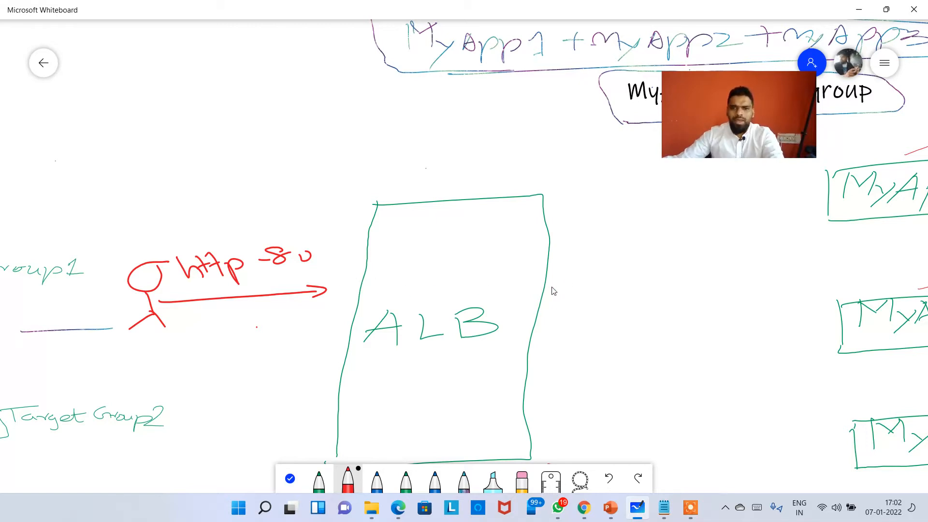
- Compare the load balancer's listener protocol, port and default action in the EC2 console with the ALB and MyApp instances on the whiteboard
{"action": "key", "text": "alt+Tab"}
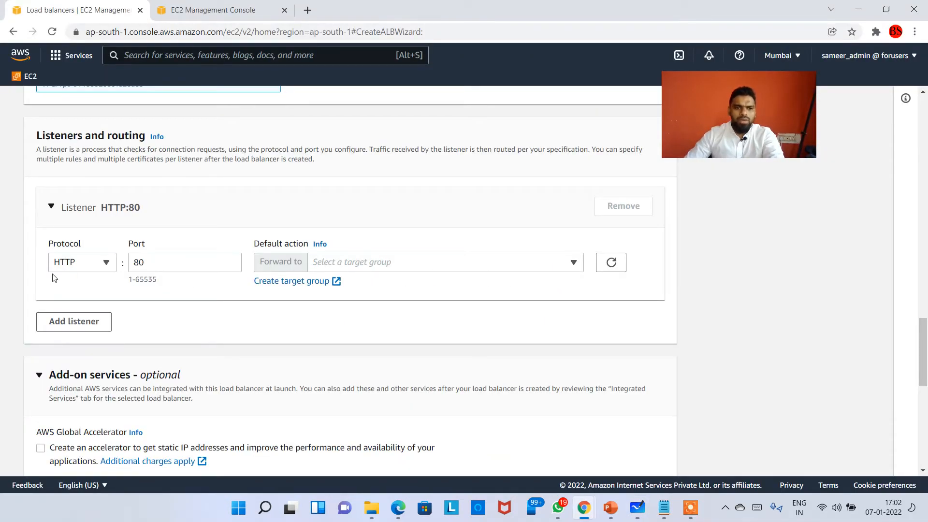
{"action": "key", "text": "alt+Tab"}
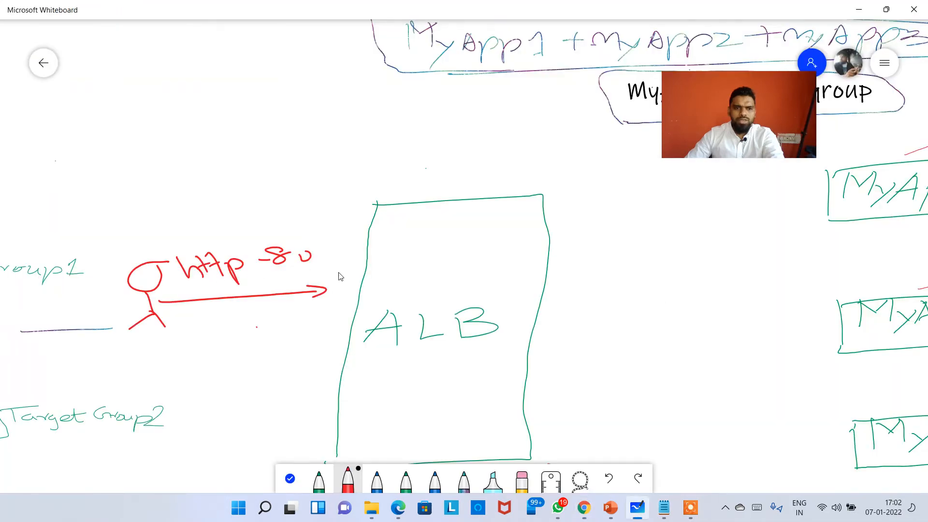
{"action": "key", "text": "alt+Tab"}
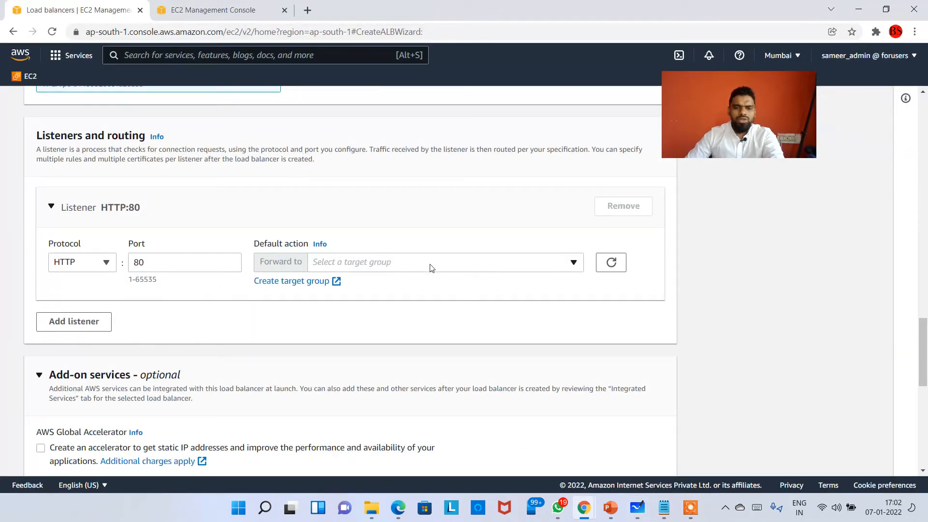
{"action": "key", "text": "alt+Tab"}
{"action": "scroll", "coordinate": [560, 307], "scroll_direction": "down", "scroll_amount": 3}
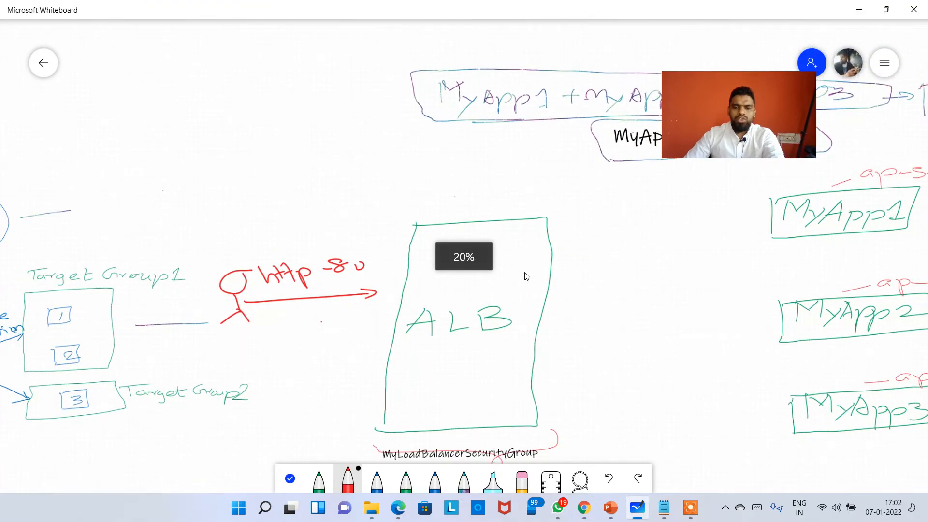
{"action": "left_click", "coordinate": [290, 479]}
{"action": "left_click_drag", "start_coordinate": [657, 338], "coordinate": [404, 349]}
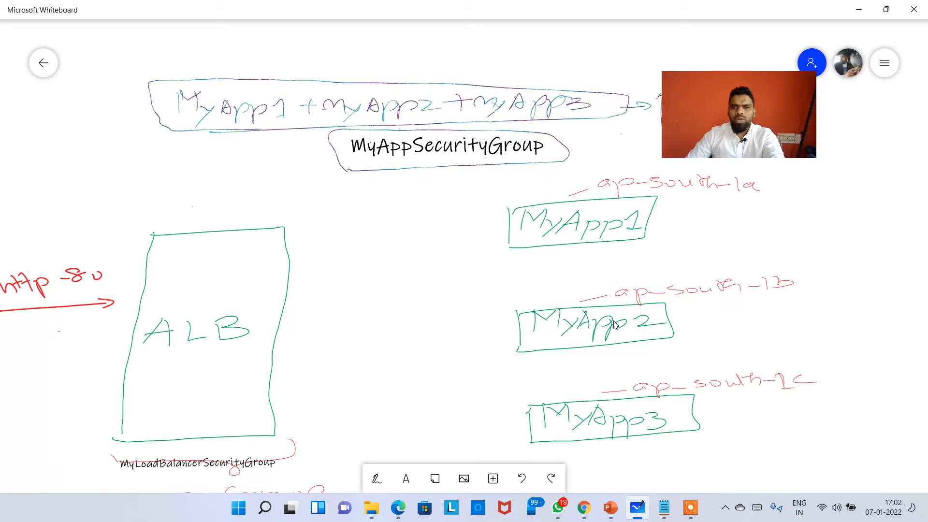
{"action": "scroll", "coordinate": [487, 321], "scroll_direction": "down", "scroll_amount": 2}
{"action": "key", "text": "alt+Tab"}
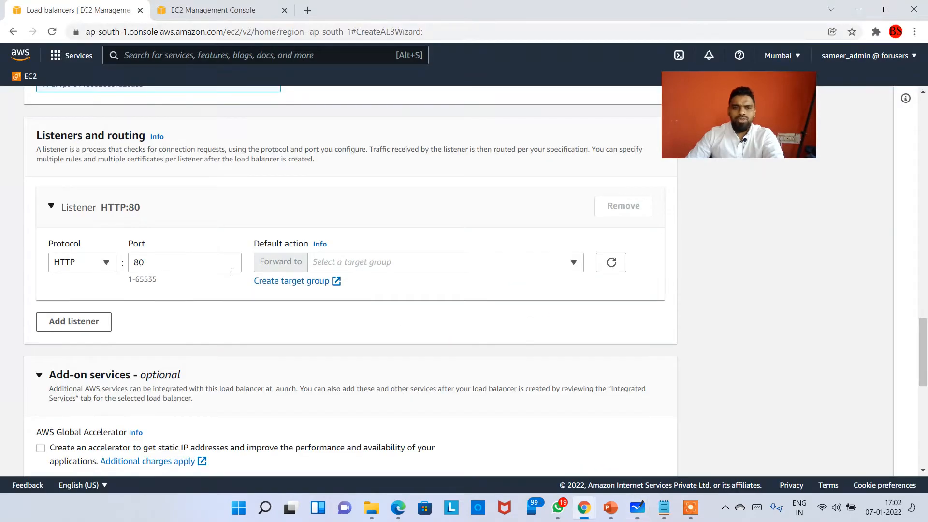
- Open the details of the target group My-Application-TG-1 in the second EC2 console page
{"action": "scroll", "coordinate": [161, 216], "scroll_direction": "down", "scroll_amount": 10}
{"action": "left_click", "coordinate": [217, 10]}
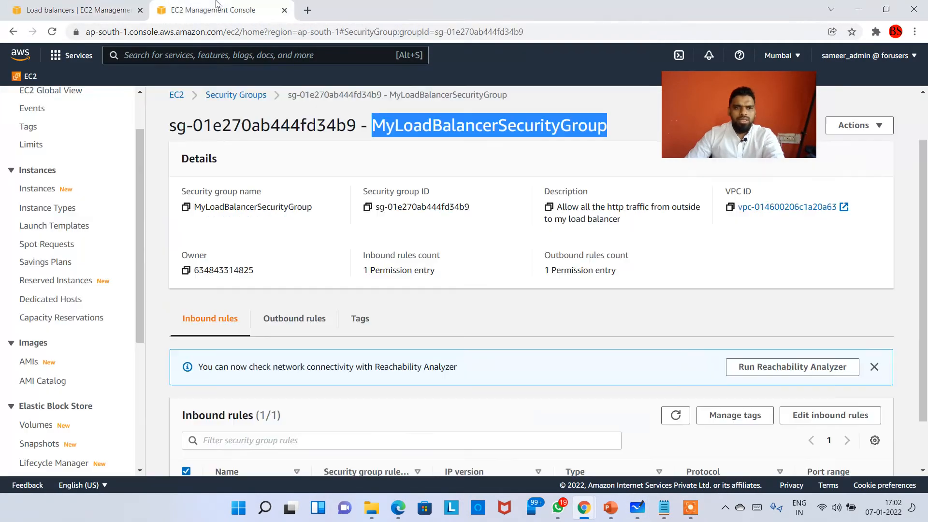
{"action": "scroll", "coordinate": [39, 343], "scroll_direction": "down", "scroll_amount": 5}
{"action": "left_click", "coordinate": [43, 419]}
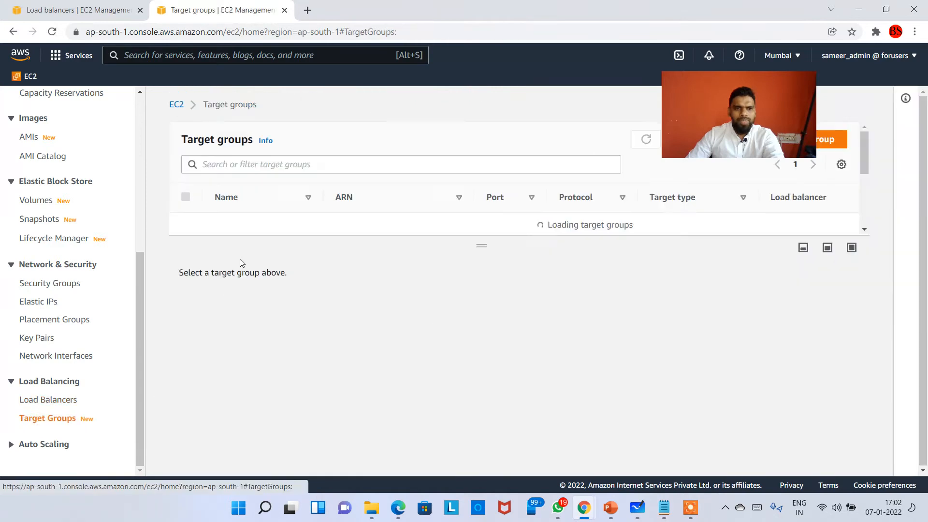
{"action": "left_click", "coordinate": [271, 233]}
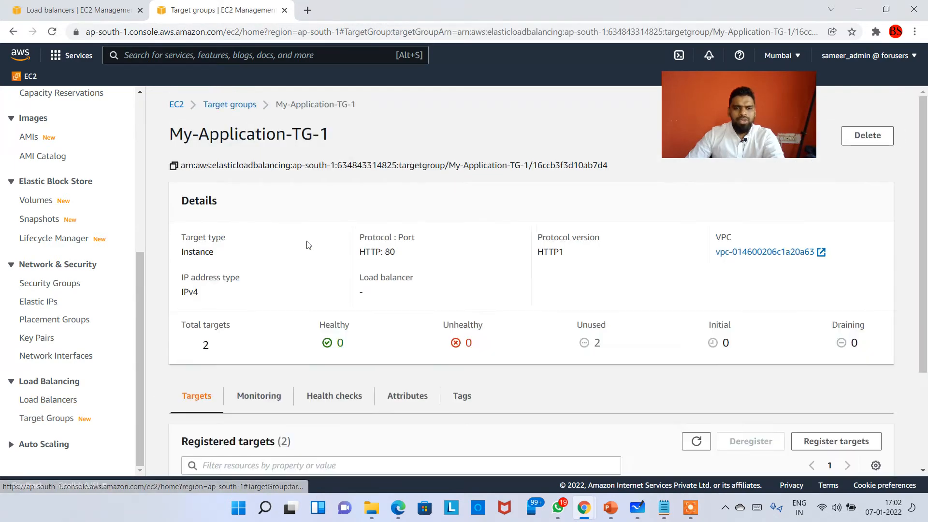
- Review the target group's registered instances MyApp1 and MyApp2, and copy the name My-Application-TG-1
{"action": "scroll", "coordinate": [321, 314], "scroll_direction": "down", "scroll_amount": 3}
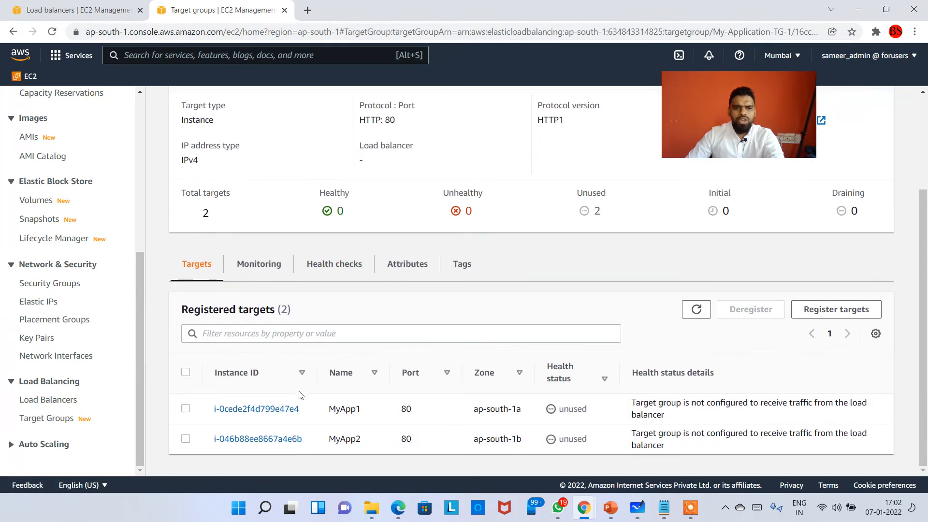
{"action": "left_click_drag", "start_coordinate": [374, 413], "coordinate": [320, 420]}
{"action": "double_click", "coordinate": [366, 445]}
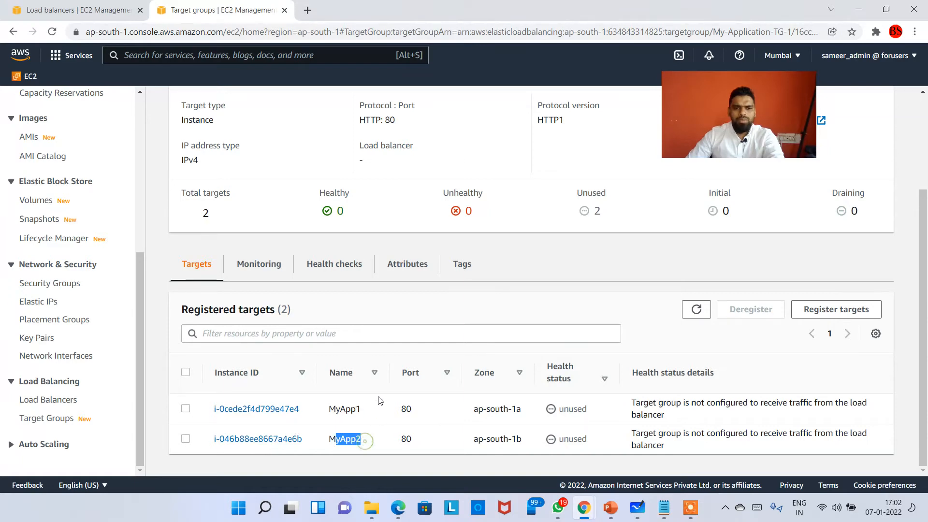
{"action": "scroll", "coordinate": [295, 170], "scroll_direction": "up", "scroll_amount": 3}
{"action": "left_click_drag", "start_coordinate": [173, 132], "coordinate": [364, 140]}
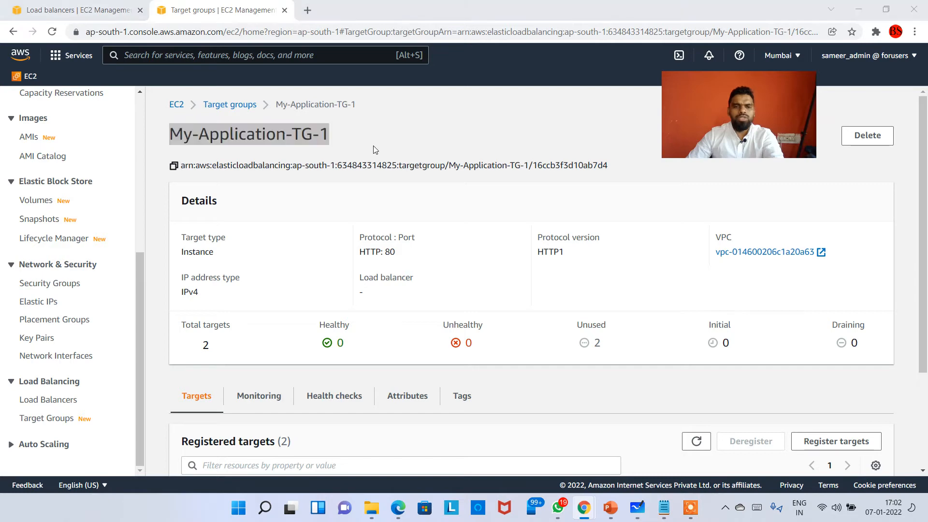
- Switch to the whiteboard, outline MyApp1 and MyApp2 together in red, and label the outline "Target Group" by hand
{"action": "key", "text": "alt+Tab"}
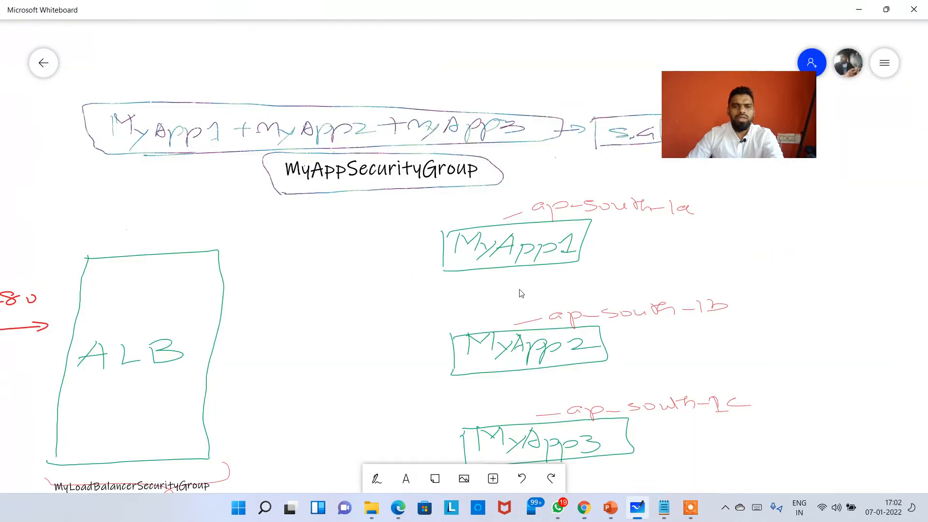
{"action": "left_click", "coordinate": [376, 478]}
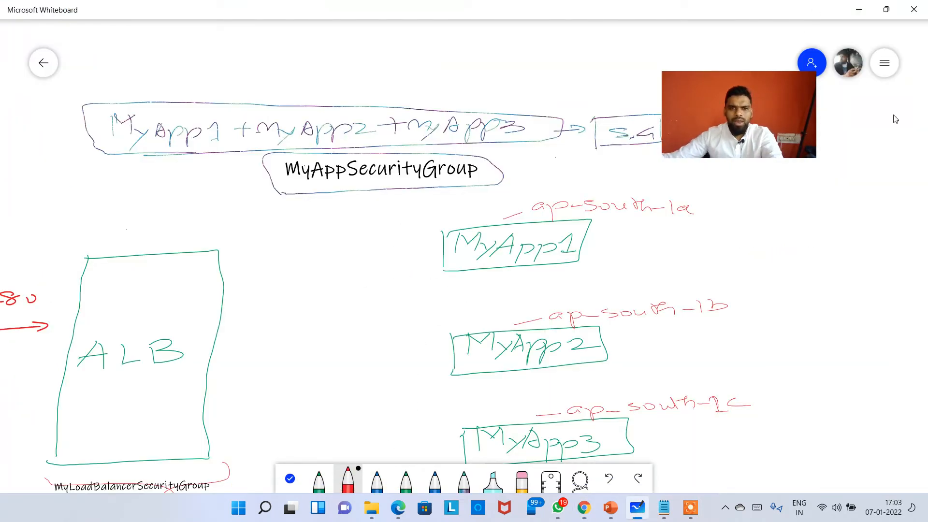
{"action": "mouse_move", "coordinate": [382, 214]}
{"action": "left_mouse_down"}
{"action": "mouse_move", "coordinate": [386, 318]}
{"action": "mouse_move", "coordinate": [410, 380]}
{"action": "mouse_move", "coordinate": [550, 390]}
{"action": "mouse_move", "coordinate": [772, 373]}
{"action": "mouse_move", "coordinate": [797, 264]}
{"action": "mouse_move", "coordinate": [754, 208]}
{"action": "mouse_move", "coordinate": [605, 181]}
{"action": "mouse_move", "coordinate": [436, 196]}
{"action": "mouse_move", "coordinate": [379, 212]}
{"action": "left_mouse_up"}
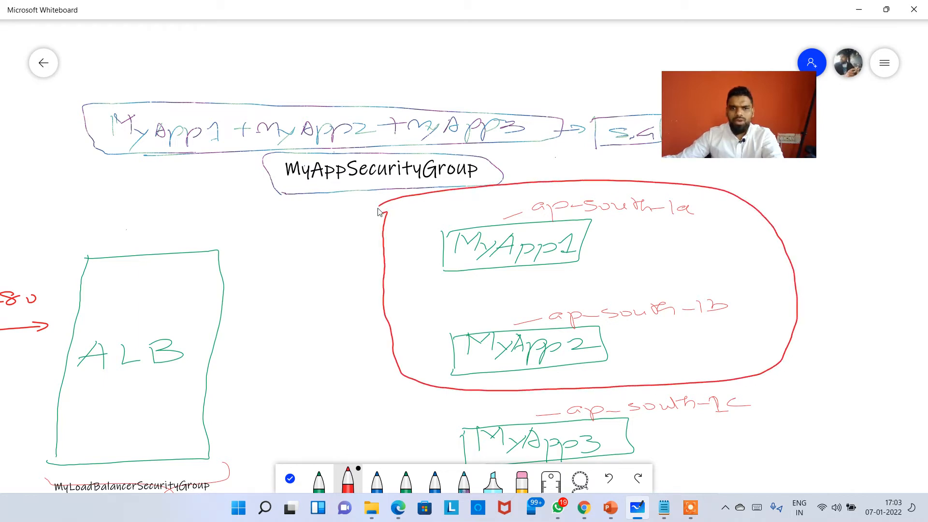
{"action": "mouse_move", "coordinate": [786, 227]}
{"action": "left_mouse_down"}
{"action": "mouse_move", "coordinate": [795, 209]}
{"action": "mouse_move", "coordinate": [820, 205]}
{"action": "left_mouse_up"}
{"action": "mouse_move", "coordinate": [809, 216]}
{"action": "left_mouse_down"}
{"action": "mouse_move", "coordinate": [801, 225]}
{"action": "mouse_move", "coordinate": [813, 224]}
{"action": "left_mouse_up"}
{"action": "left_click_drag", "start_coordinate": [818, 227], "coordinate": [828, 216]}
{"action": "mouse_move", "coordinate": [840, 216]}
{"action": "left_mouse_down"}
{"action": "mouse_move", "coordinate": [832, 231]}
{"action": "mouse_move", "coordinate": [868, 220]}
{"action": "mouse_move", "coordinate": [874, 208]}
{"action": "left_mouse_up"}
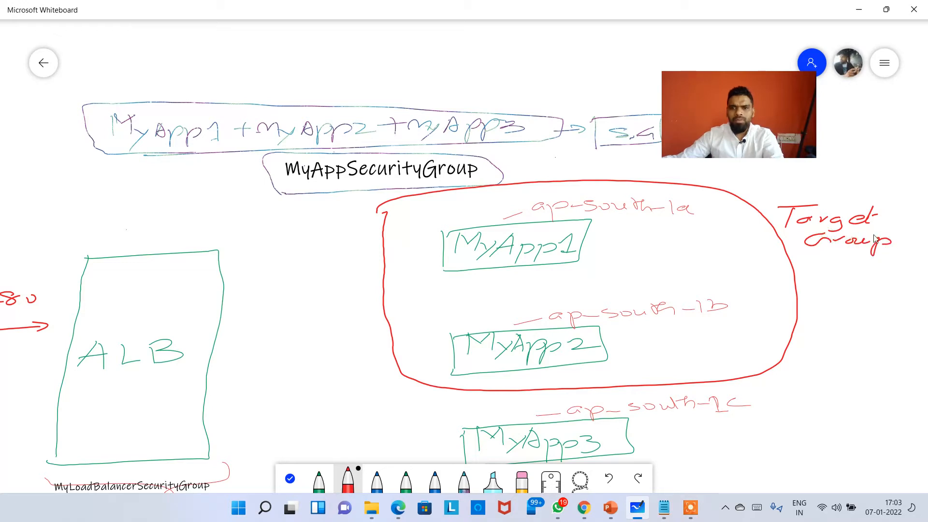
- Paste the text "My-Application-TG-1" onto the whiteboard and place it enlarged beneath the handwritten Target Group label
{"action": "scroll", "coordinate": [616, 217], "scroll_direction": "down", "scroll_amount": 4}
{"action": "scroll", "coordinate": [529, 265], "scroll_direction": "up", "scroll_amount": 2}
{"action": "scroll", "coordinate": [529, 265], "scroll_direction": "down", "scroll_amount": 3}
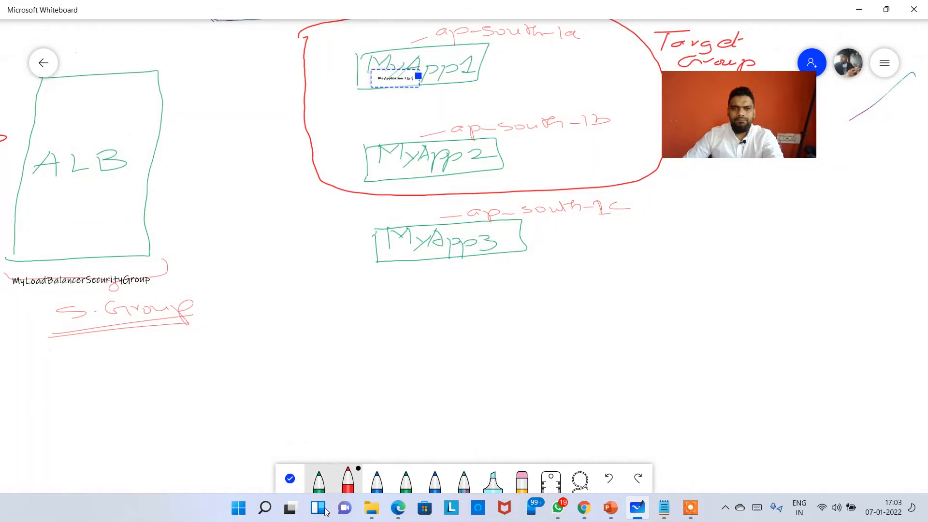
{"action": "left_click", "coordinate": [284, 475]}
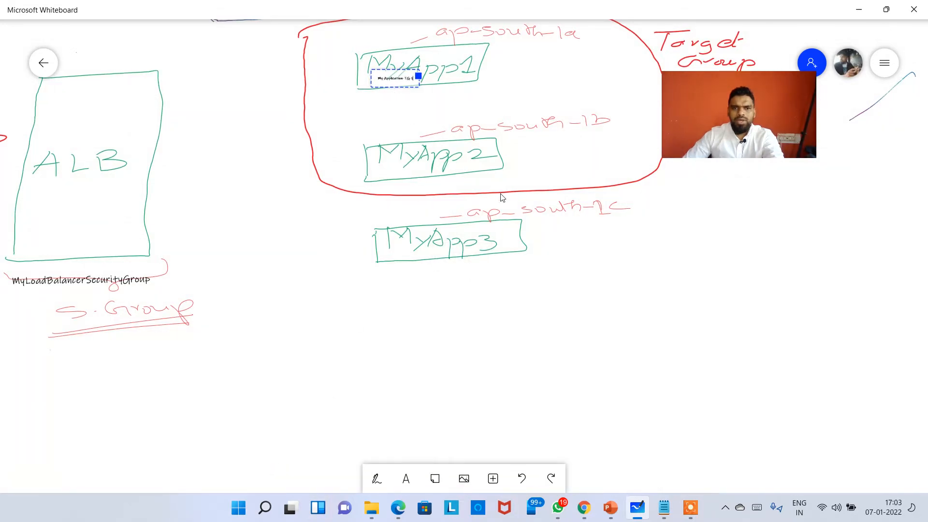
{"action": "scroll", "coordinate": [557, 303], "scroll_direction": "up", "scroll_amount": 3}
{"action": "scroll", "coordinate": [566, 305], "scroll_direction": "down", "scroll_amount": 3}
{"action": "scroll", "coordinate": [574, 275], "scroll_direction": "up", "scroll_amount": 5}
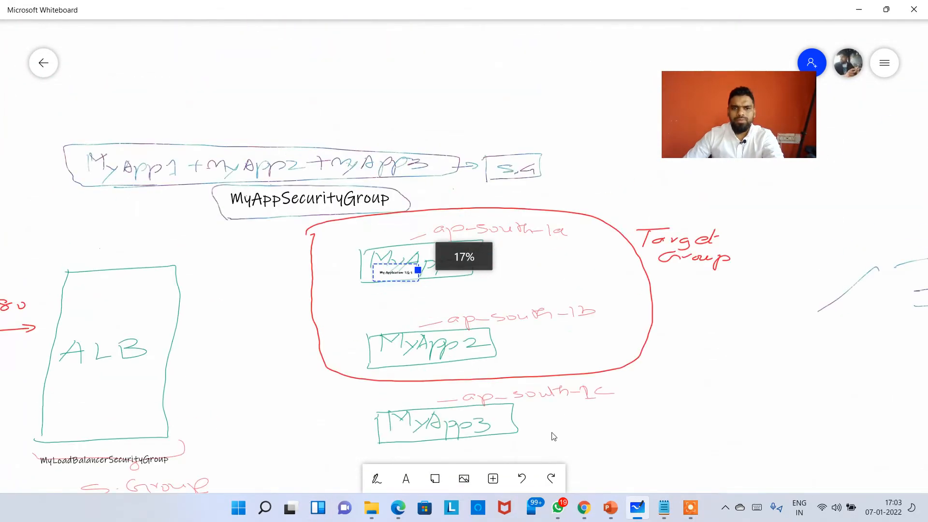
{"action": "left_click_drag", "start_coordinate": [406, 268], "coordinate": [775, 308]}
{"action": "left_click", "coordinate": [792, 348]}
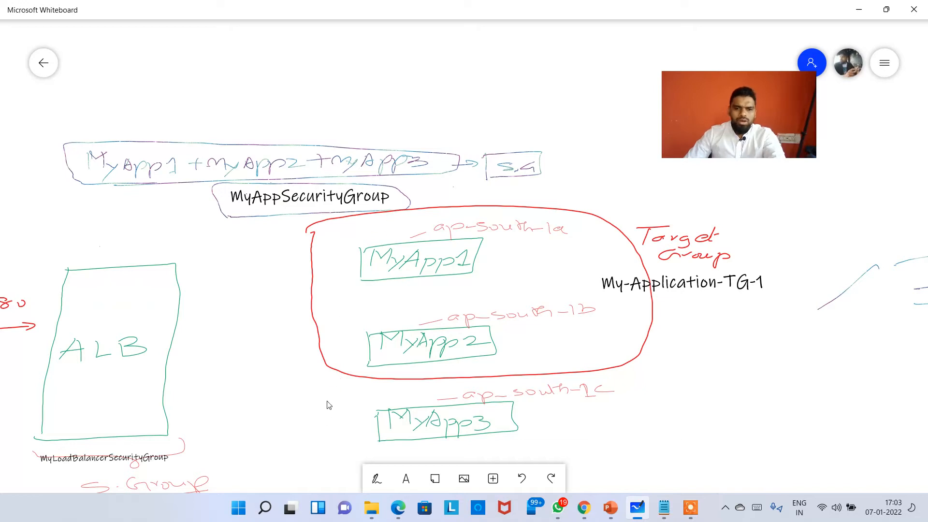
- Draw a green arrow from the ALB box to the red target group outline, and return to the EC2 console
{"action": "scroll", "coordinate": [299, 412], "scroll_direction": "left", "scroll_amount": 5}
{"action": "scroll", "coordinate": [299, 412], "scroll_direction": "down", "scroll_amount": 1}
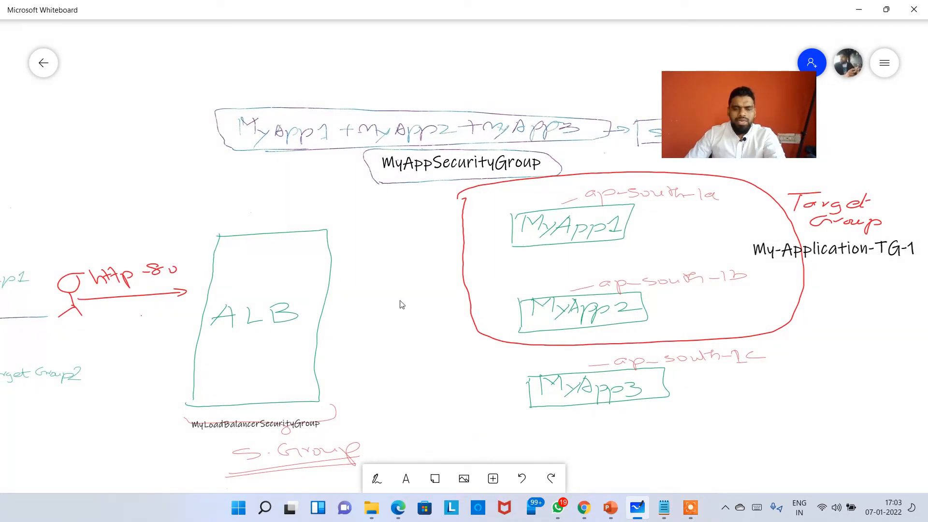
{"action": "left_click", "coordinate": [377, 478]}
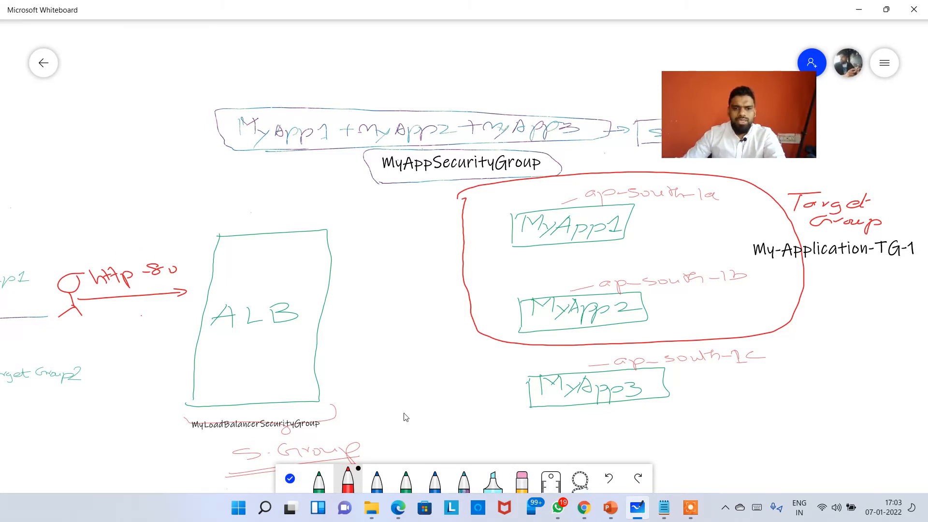
{"action": "left_click", "coordinate": [319, 480]}
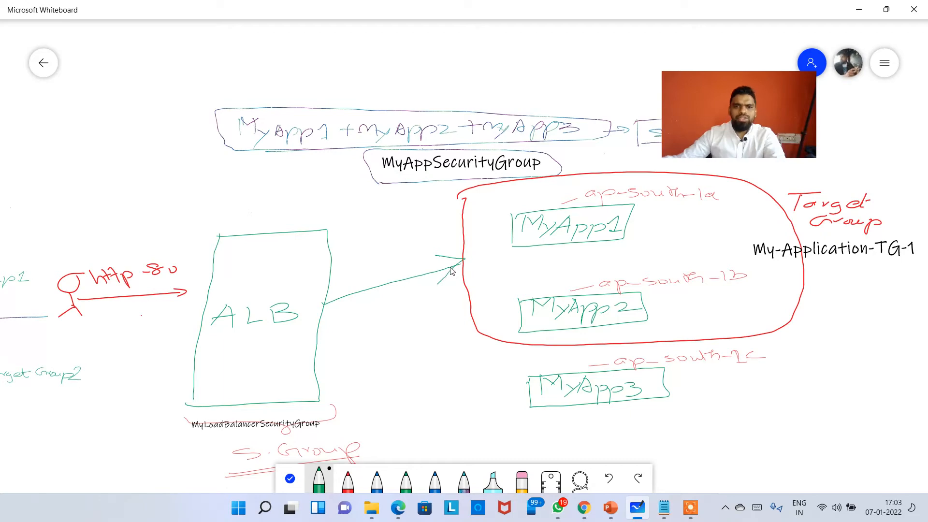
{"action": "key", "text": "alt+Tab"}
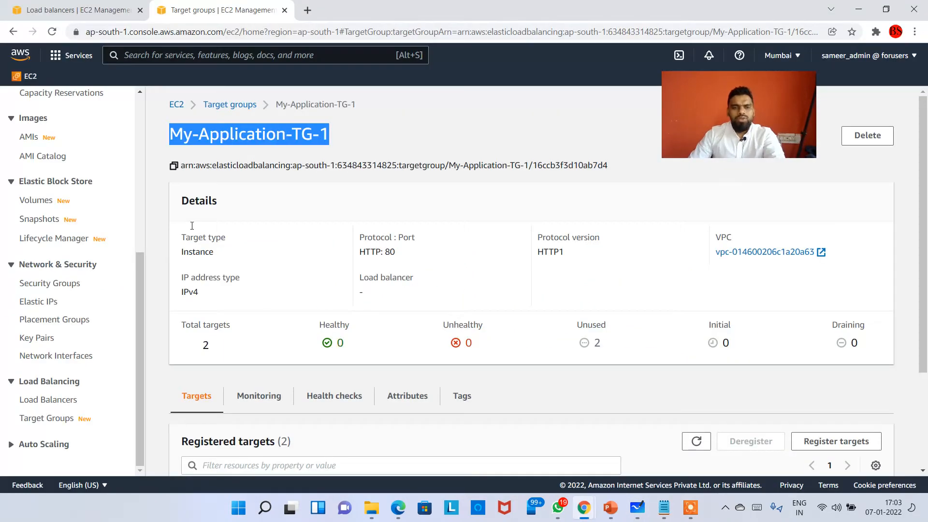
- Return to the load balancer wizard and set the HTTP:80 listener's default action to forward to My-Application-TG-1
{"action": "left_click", "coordinate": [44, 4]}
{"action": "scroll", "coordinate": [283, 310], "scroll_direction": "up", "scroll_amount": 15}
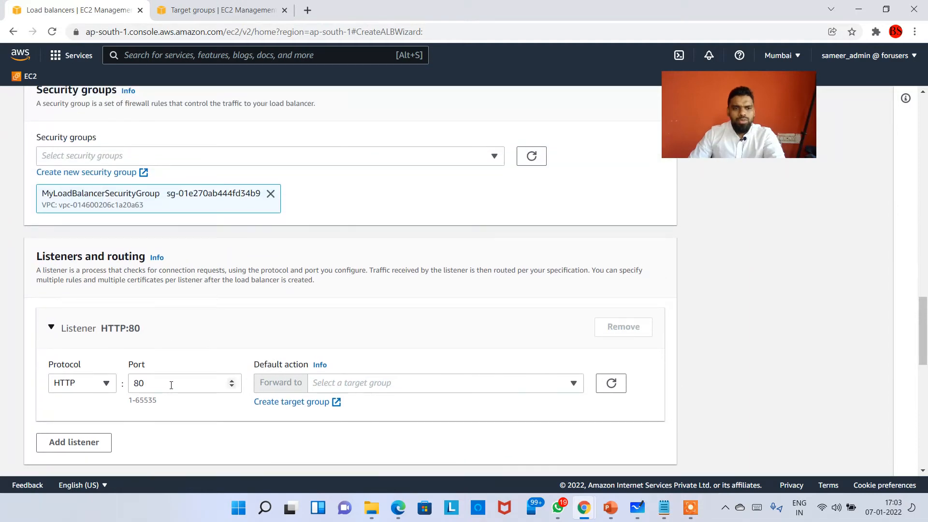
{"action": "left_click", "coordinate": [333, 384]}
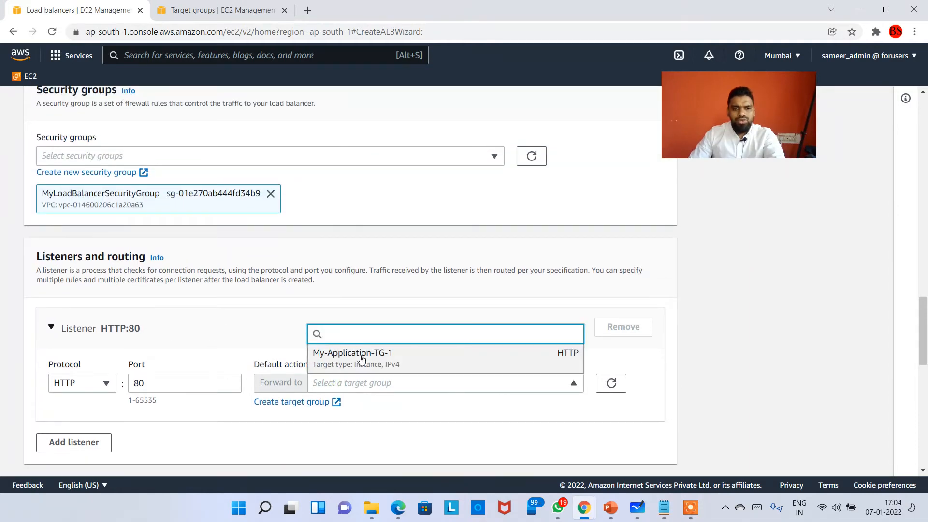
{"action": "left_click", "coordinate": [379, 360]}
{"action": "scroll", "coordinate": [428, 422], "scroll_direction": "down", "scroll_amount": 1}
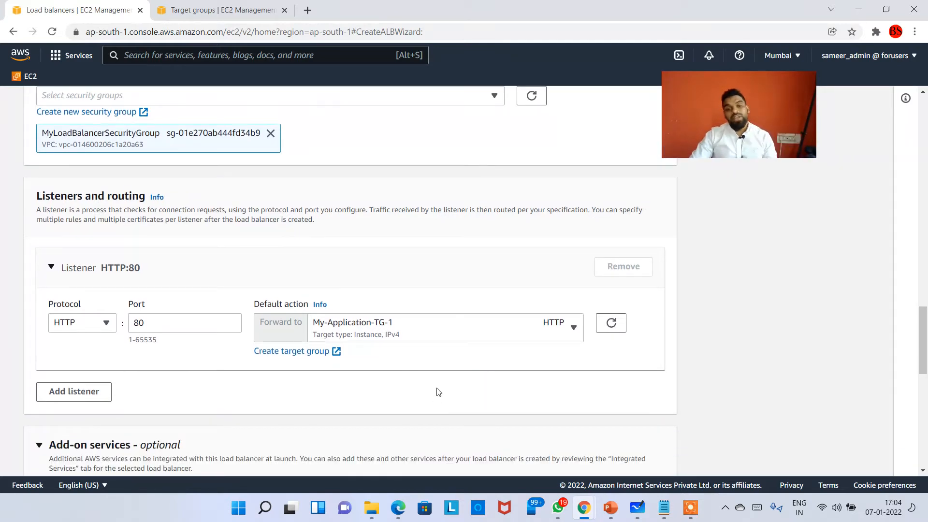
{"action": "scroll", "coordinate": [437, 388], "scroll_direction": "down", "scroll_amount": 2}
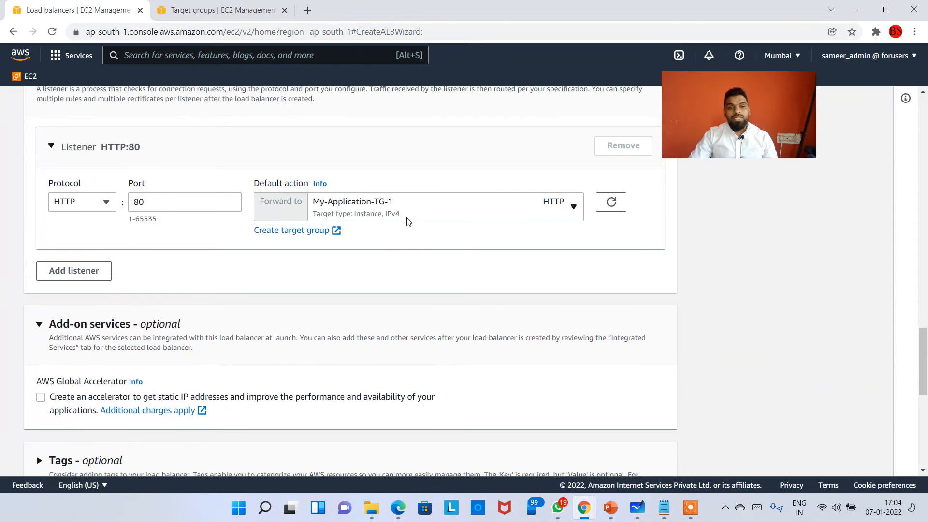
- Open the My-Application-TG-1 details and filter its registered targets by the unused health status to examine them
{"action": "left_click", "coordinate": [220, 10]}
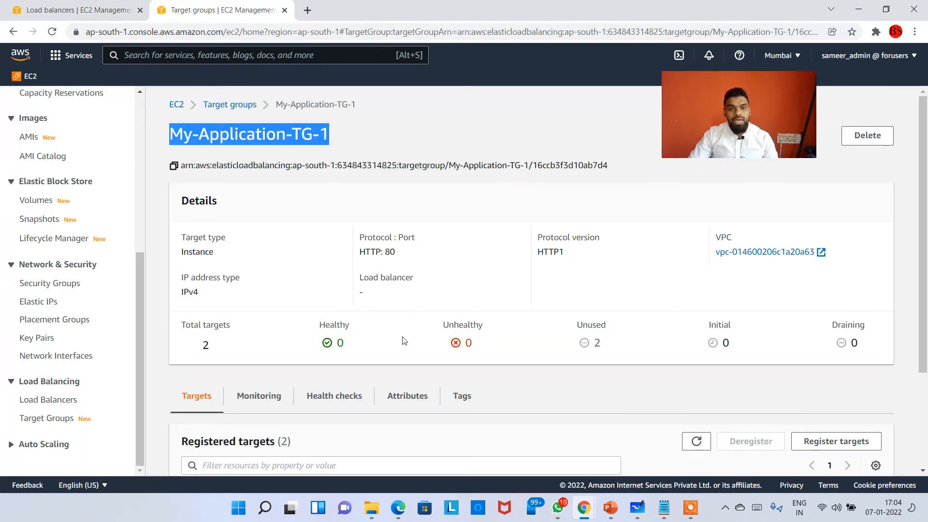
{"action": "left_click_drag", "start_coordinate": [723, 128], "coordinate": [872, 234]}
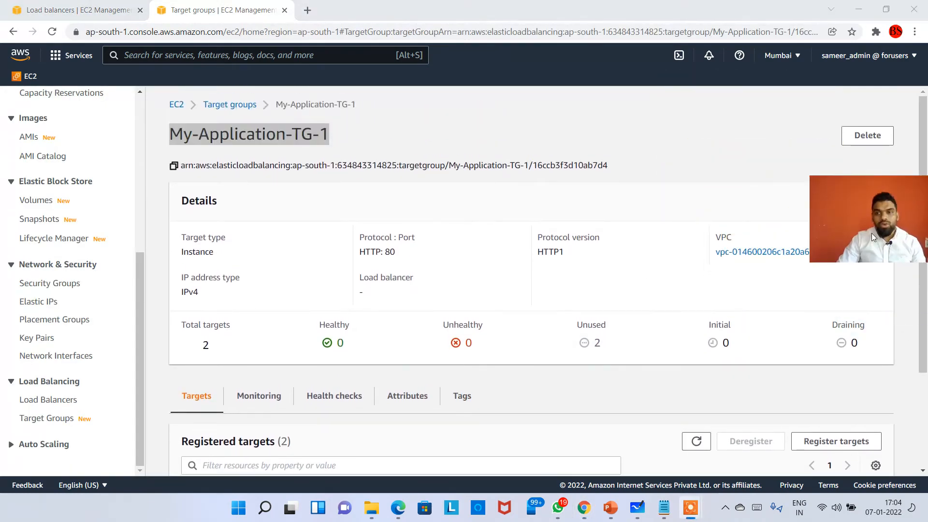
{"action": "left_click", "coordinate": [702, 438]}
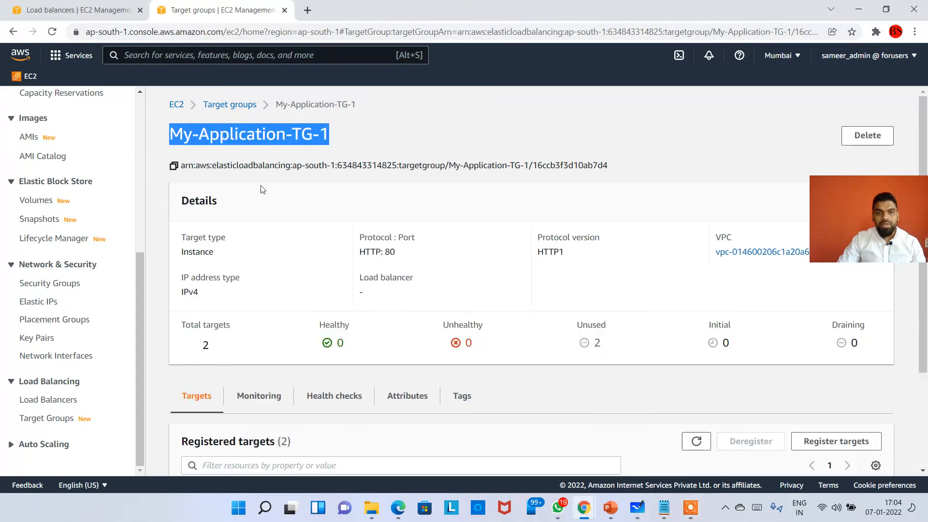
{"action": "left_click", "coordinate": [440, 146]}
{"action": "scroll", "coordinate": [426, 290], "scroll_direction": "down", "scroll_amount": 3}
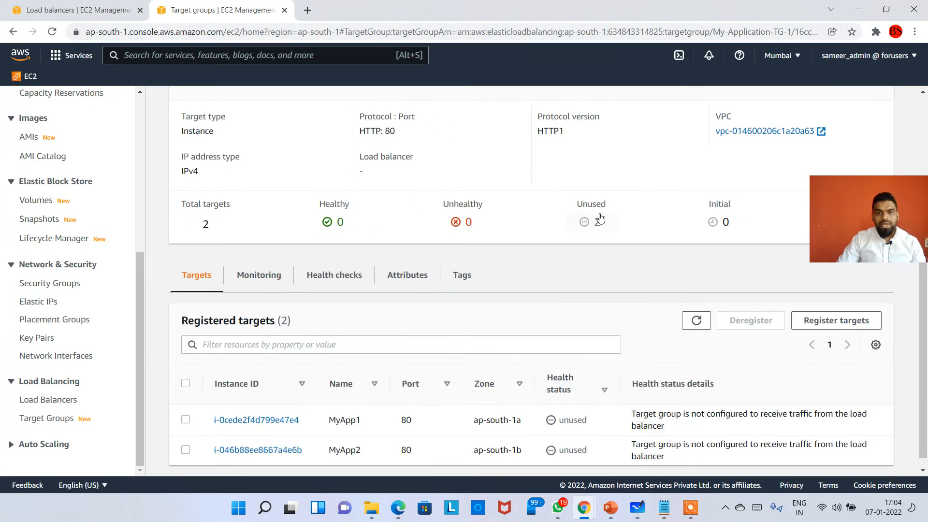
{"action": "left_click", "coordinate": [612, 234]}
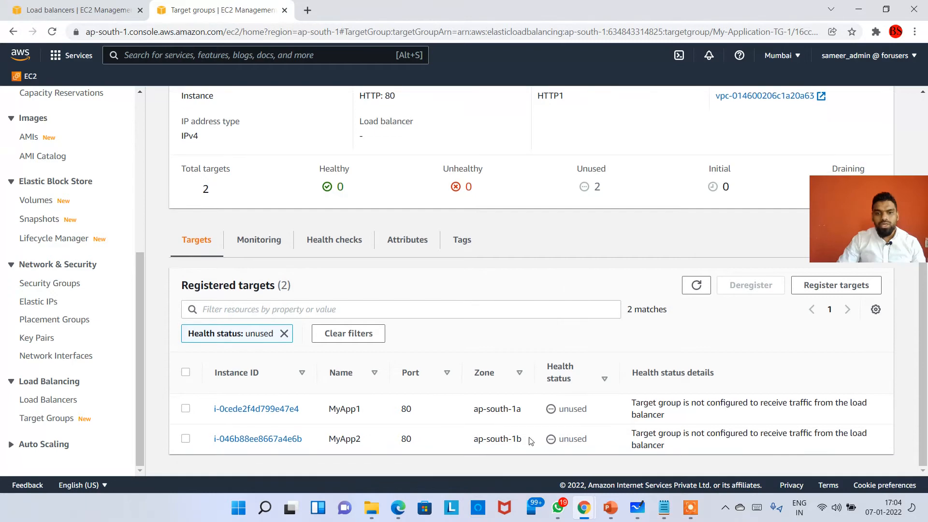
- Create My-Application-LoadBalancer from the completed wizard and view its provisioning state in the load balancers list
{"action": "left_click", "coordinate": [39, 5]}
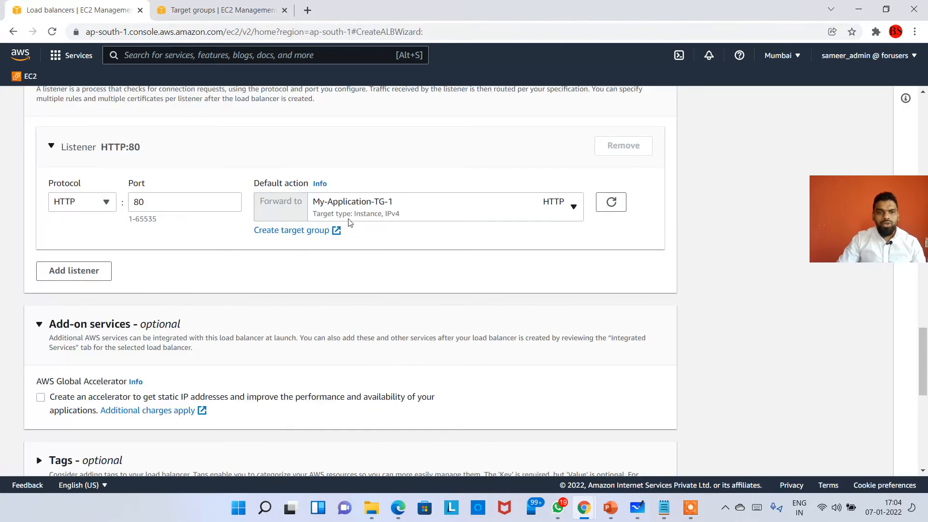
{"action": "scroll", "coordinate": [394, 232], "scroll_direction": "down", "scroll_amount": 8}
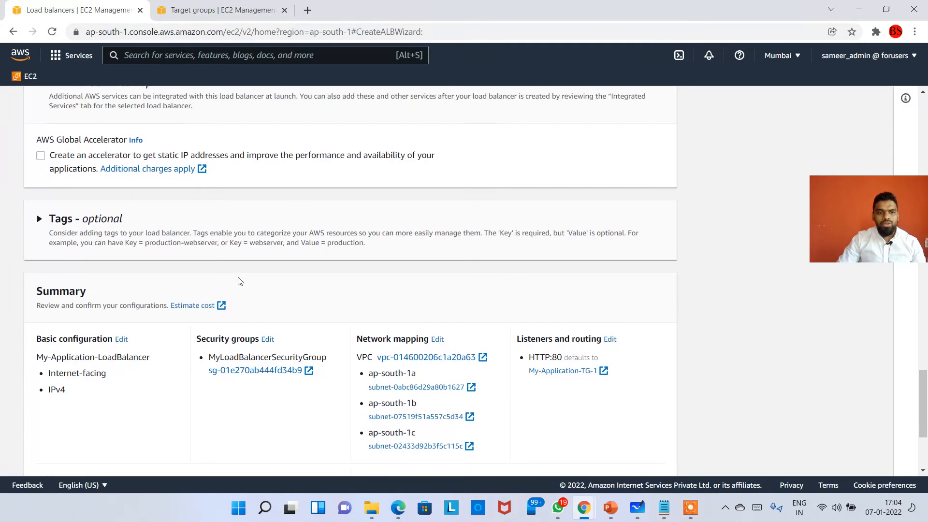
{"action": "left_click", "coordinate": [644, 452]}
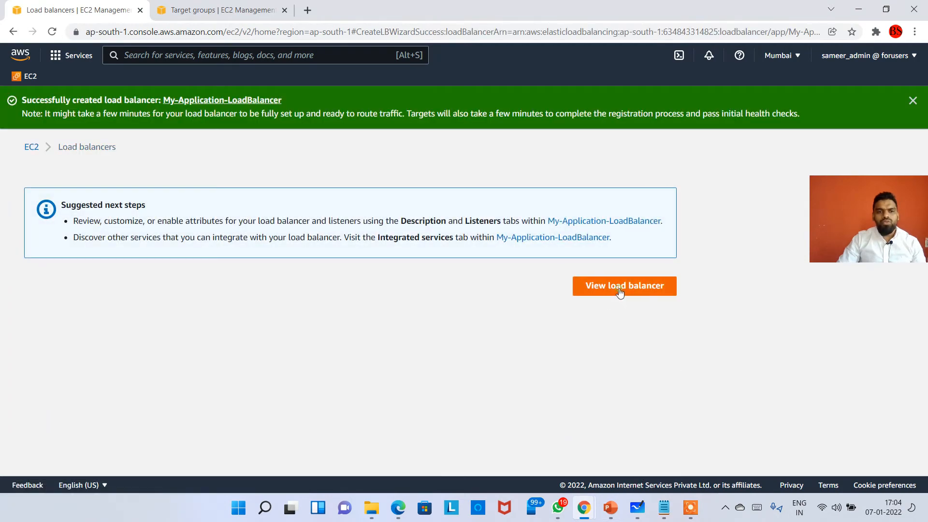
{"action": "left_click", "coordinate": [621, 291]}
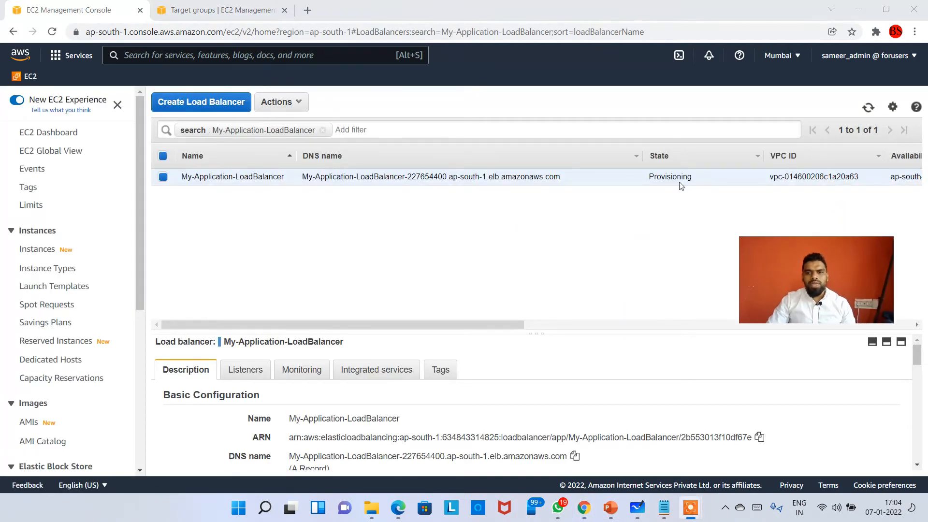
{"action": "left_click_drag", "start_coordinate": [649, 177], "coordinate": [692, 177]}
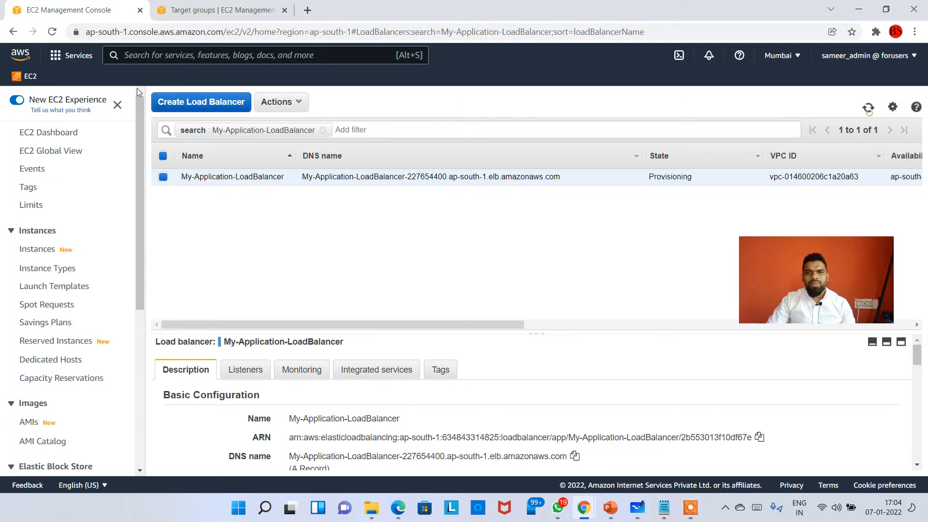
- Go back to the target group and filter its registered targets by the initial health status to check their registration
{"action": "left_click", "coordinate": [220, 10]}
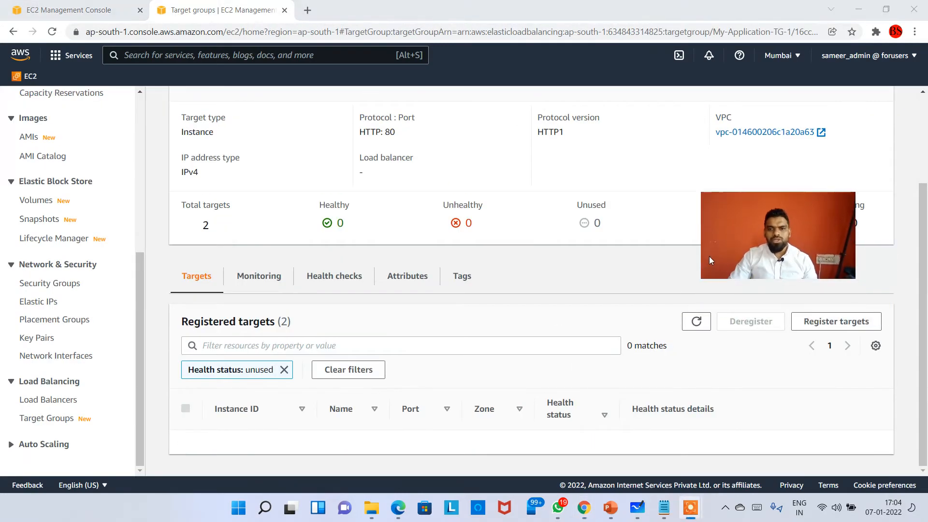
{"action": "left_click_drag", "start_coordinate": [745, 250], "coordinate": [45, 204]}
{"action": "scroll", "coordinate": [547, 292], "scroll_direction": "up", "scroll_amount": 1}
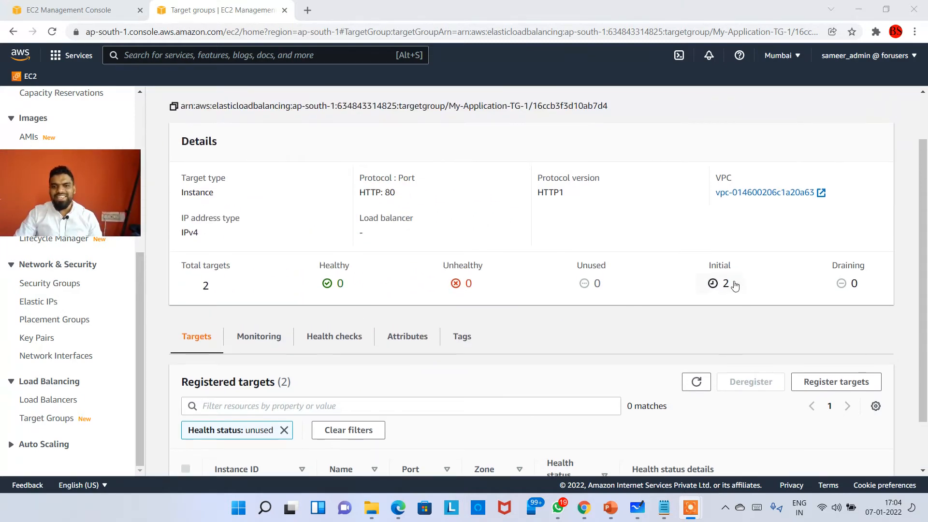
{"action": "left_click", "coordinate": [734, 285]}
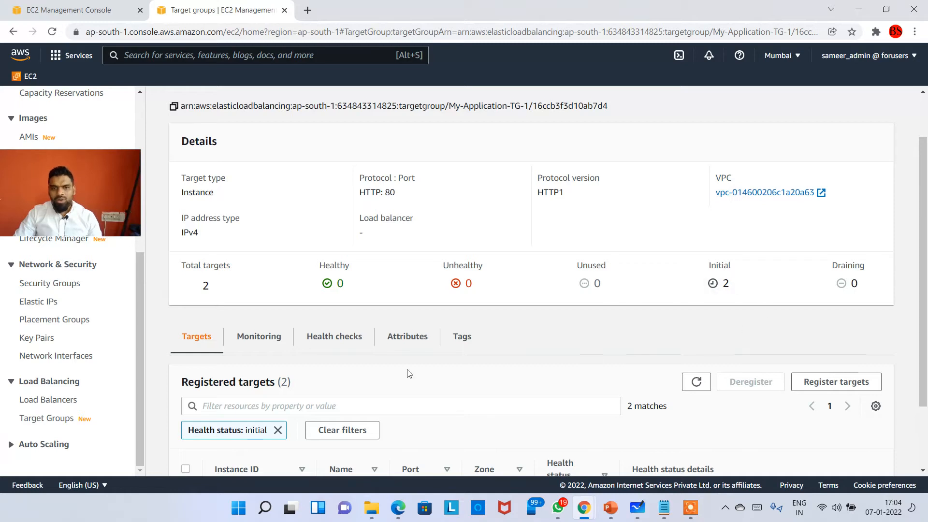
{"action": "scroll", "coordinate": [377, 387], "scroll_direction": "down", "scroll_amount": 2}
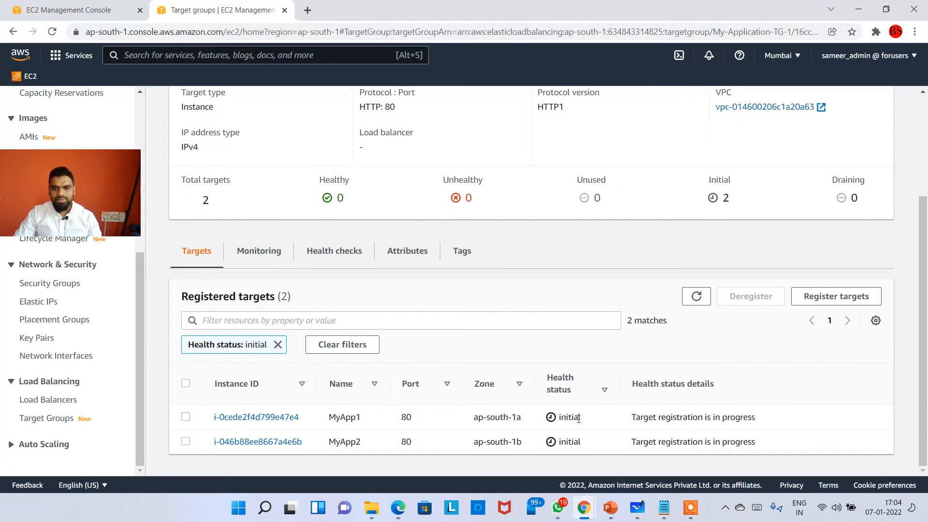
{"action": "double_click", "coordinate": [581, 419]}
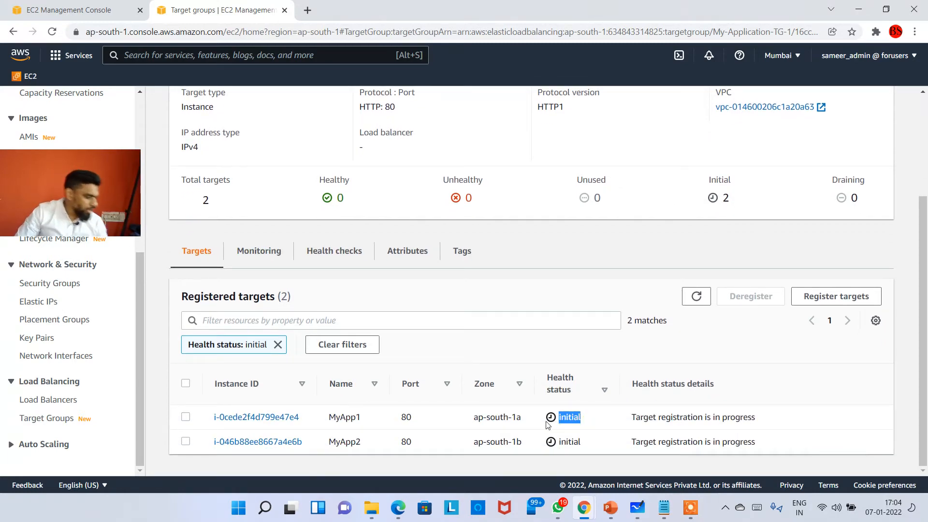
{"action": "left_click_drag", "start_coordinate": [73, 206], "coordinate": [180, 205]}
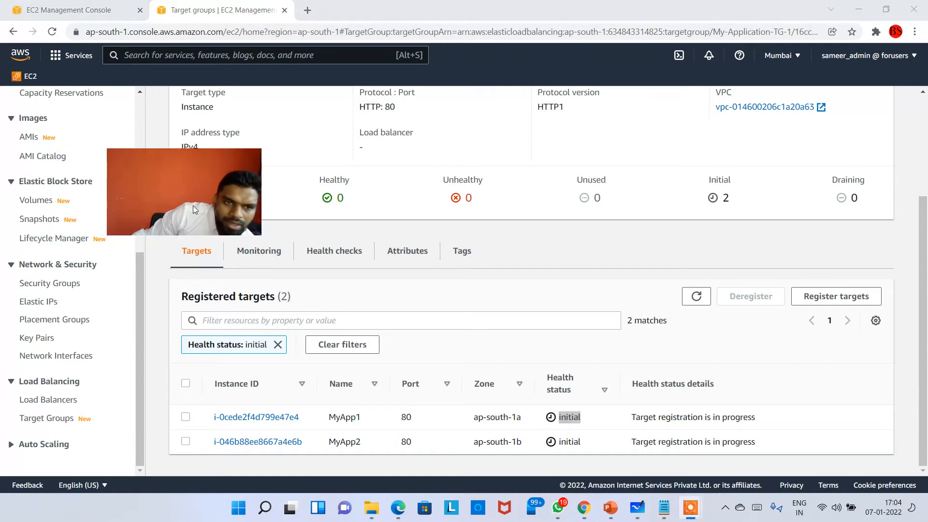
{"action": "left_click", "coordinate": [638, 498]}
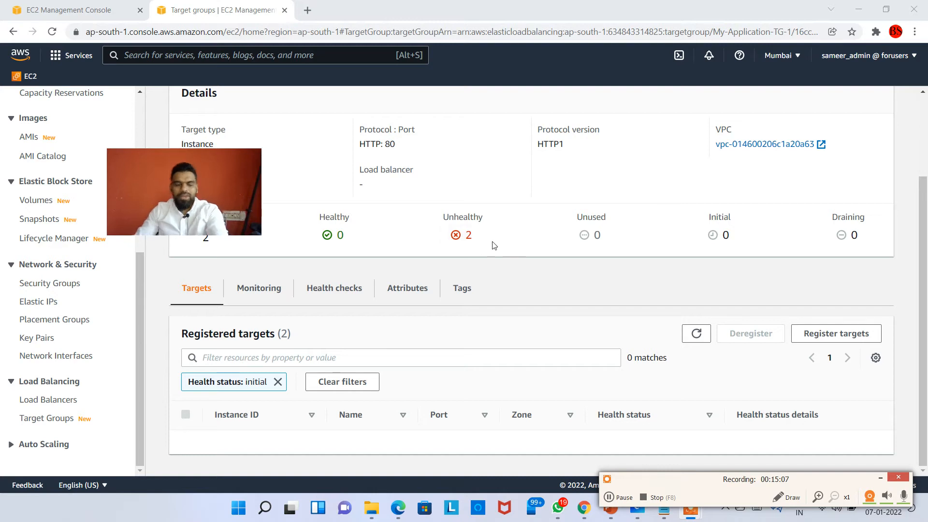
- Review the target group's health counts, health check settings and monitoring
{"action": "left_click", "coordinate": [507, 231]}
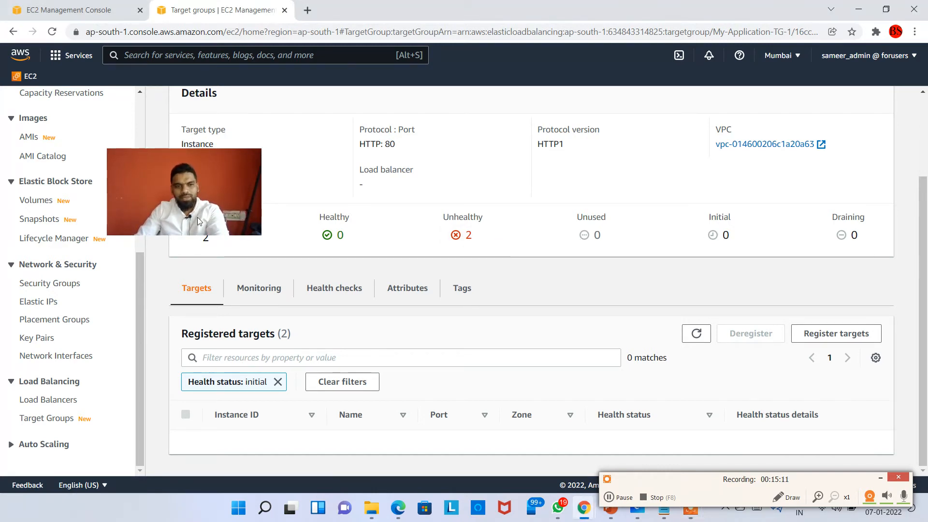
{"action": "left_click_drag", "start_coordinate": [197, 220], "coordinate": [825, 165]}
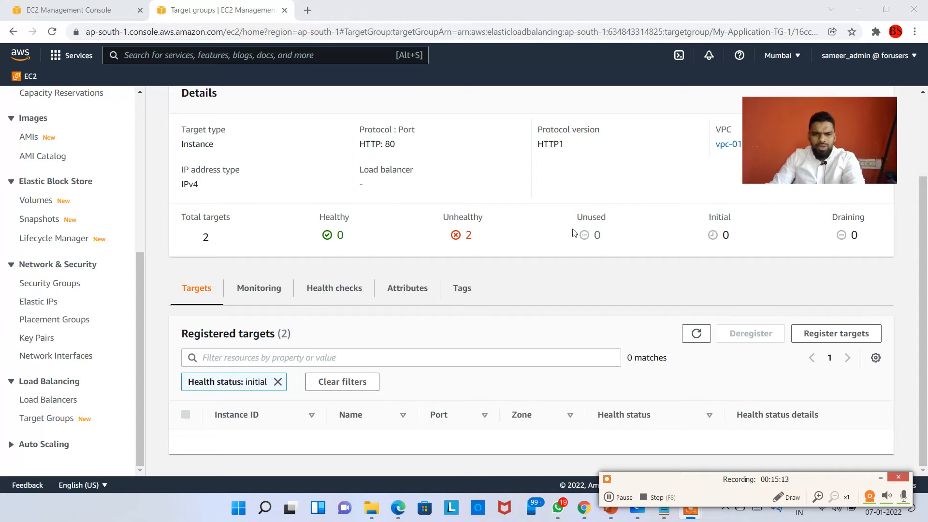
{"action": "scroll", "coordinate": [476, 271], "scroll_direction": "up", "scroll_amount": 3}
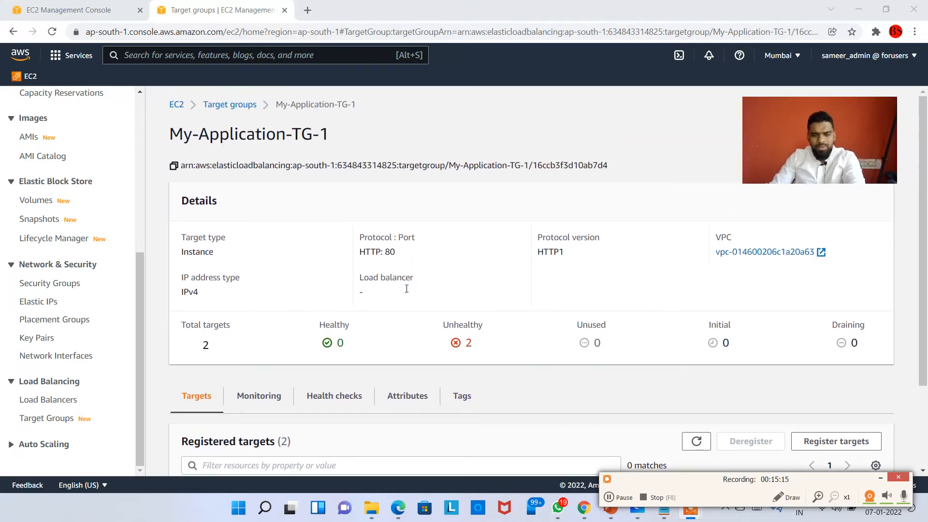
{"action": "scroll", "coordinate": [390, 326], "scroll_direction": "down", "scroll_amount": 2}
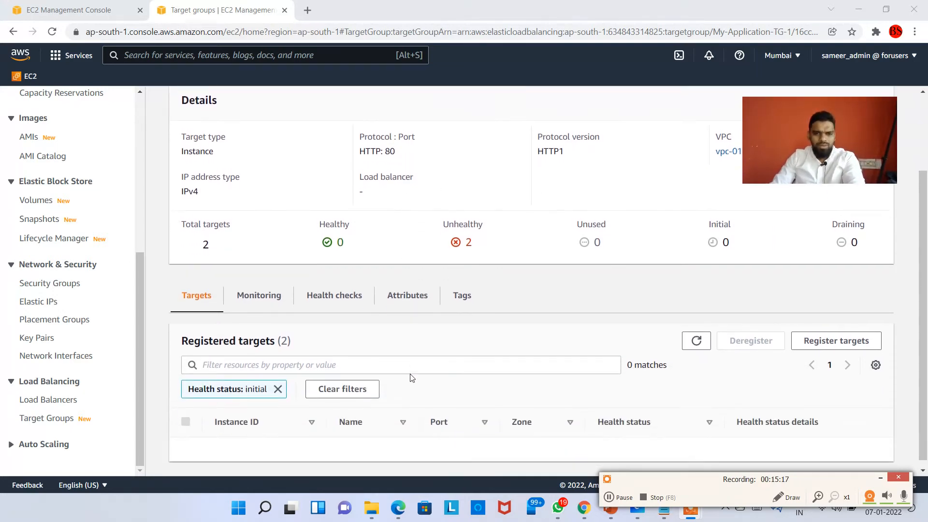
{"action": "left_click", "coordinate": [349, 300]}
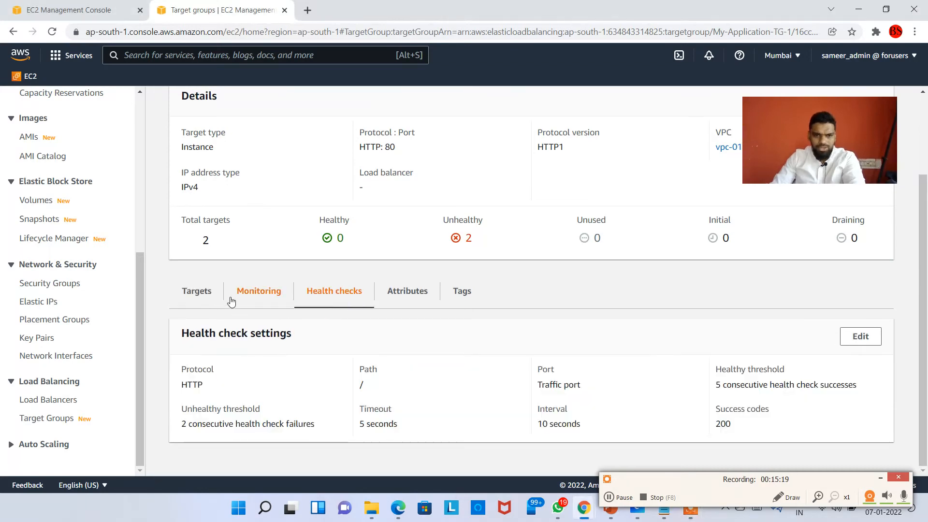
{"action": "left_click", "coordinate": [259, 293]}
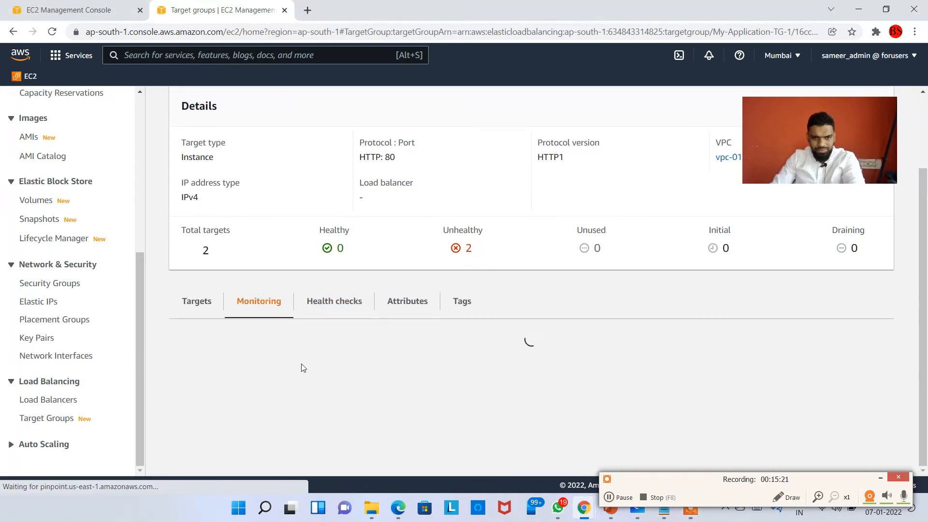
- Return to the registered targets, remove the initial health status filter, and examine the health status details of MyApp1 and MyApp2
{"action": "left_click", "coordinate": [213, 310]}
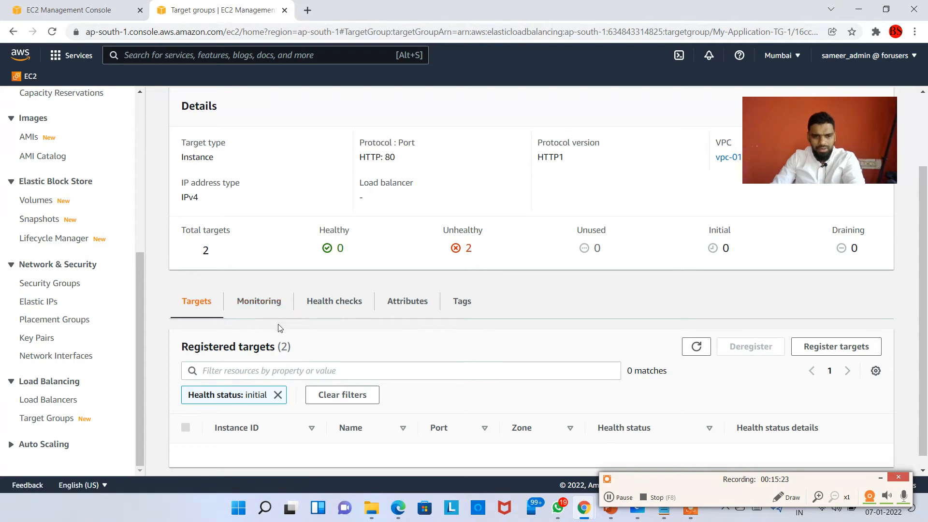
{"action": "left_click", "coordinate": [278, 382]}
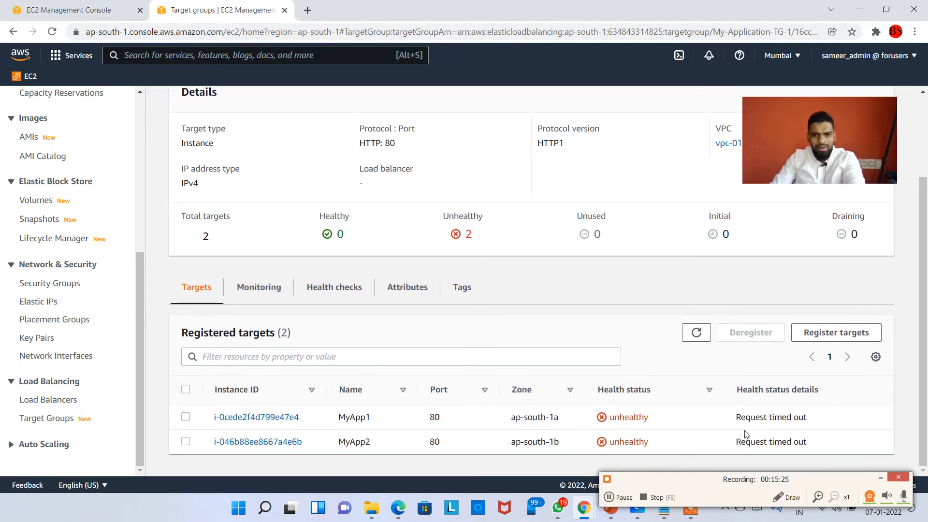
{"action": "double_click", "coordinate": [644, 421]}
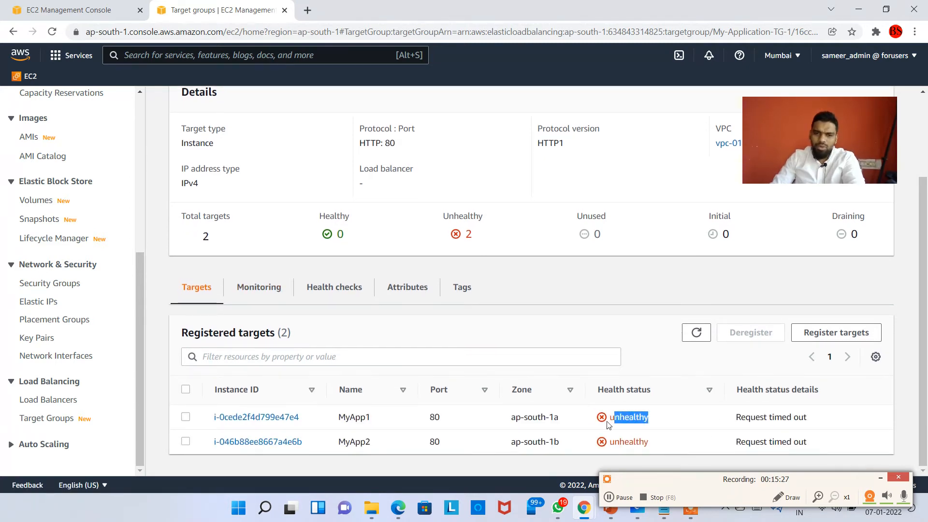
{"action": "scroll", "coordinate": [592, 421], "scroll_direction": "up", "scroll_amount": 1}
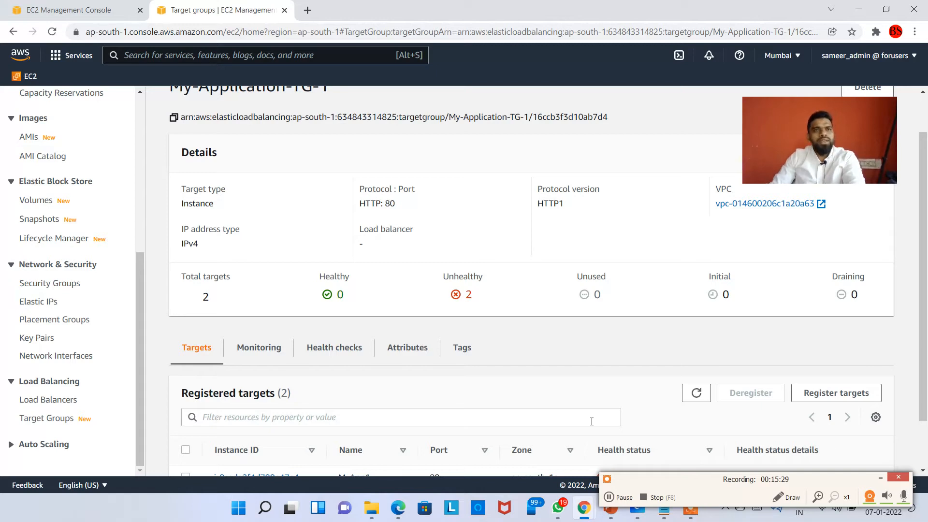
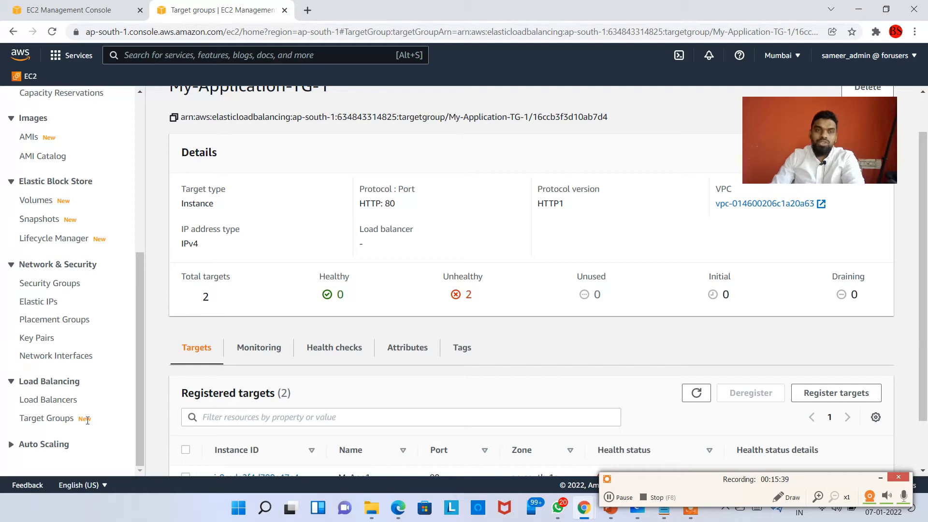
- Open the EC2 Security Groups list under Network & Security
{"action": "scroll", "coordinate": [160, 309], "scroll_direction": "up", "scroll_amount": 1}
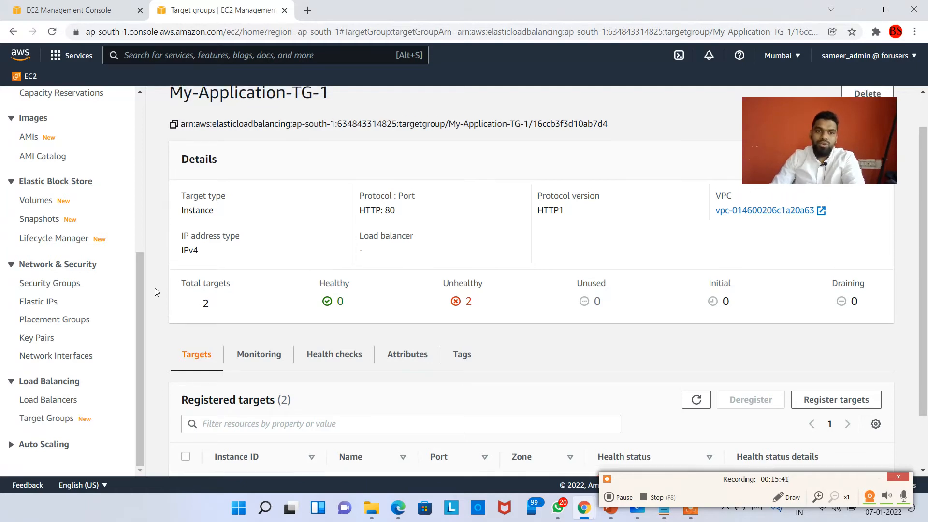
{"action": "scroll", "coordinate": [135, 289], "scroll_direction": "up", "scroll_amount": 4}
{"action": "scroll", "coordinate": [53, 331], "scroll_direction": "down", "scroll_amount": 4}
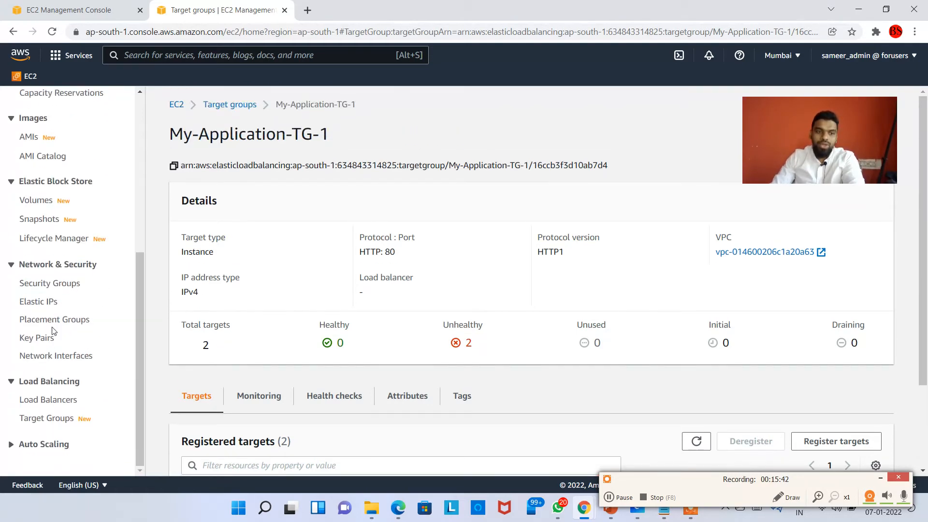
{"action": "left_click", "coordinate": [49, 284]}
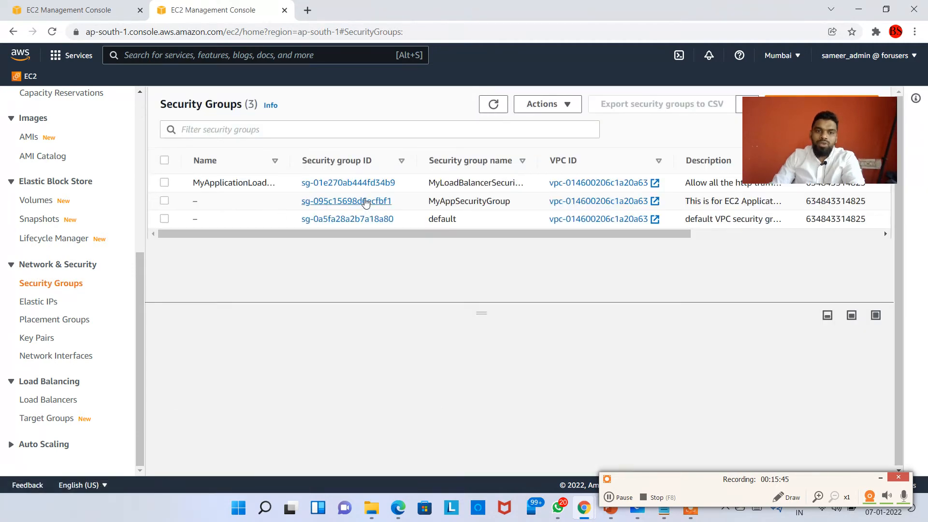
- Select MyAppSecurityGroup, switch to Microsoft Whiteboard to circle its name in the architecture diagram, and return to the AWS console
{"action": "mouse_move", "coordinate": [519, 203]}
{"action": "left_mouse_down"}
{"action": "mouse_move", "coordinate": [429, 202]}
{"action": "mouse_move", "coordinate": [505, 202]}
{"action": "left_mouse_up"}
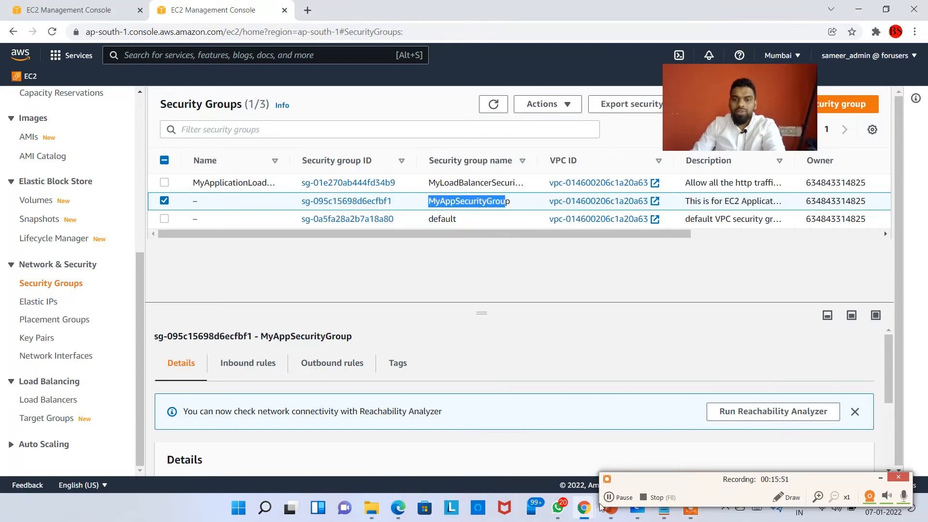
{"action": "left_click_drag", "start_coordinate": [677, 479], "coordinate": [689, 410]}
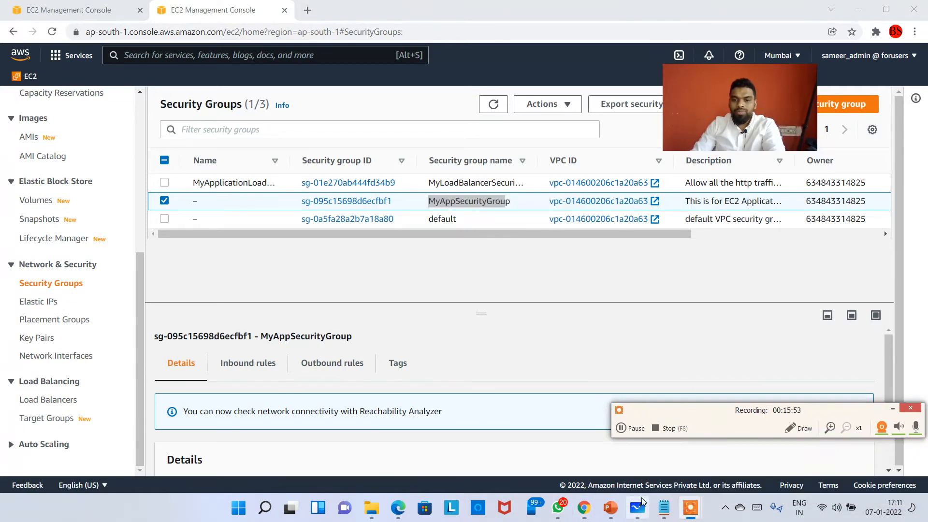
{"action": "left_click", "coordinate": [637, 508]}
{"action": "left_click", "coordinate": [716, 93]}
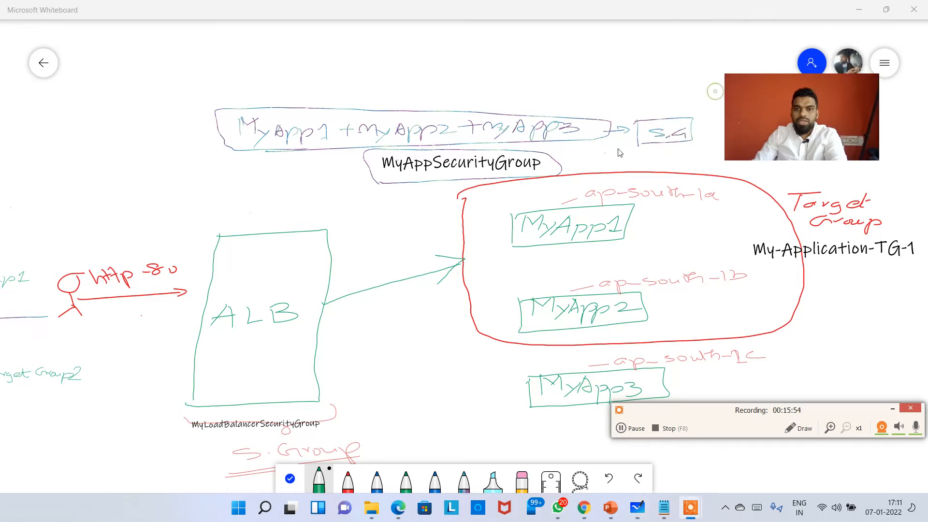
{"action": "left_click_drag", "start_coordinate": [379, 193], "coordinate": [417, 191]}
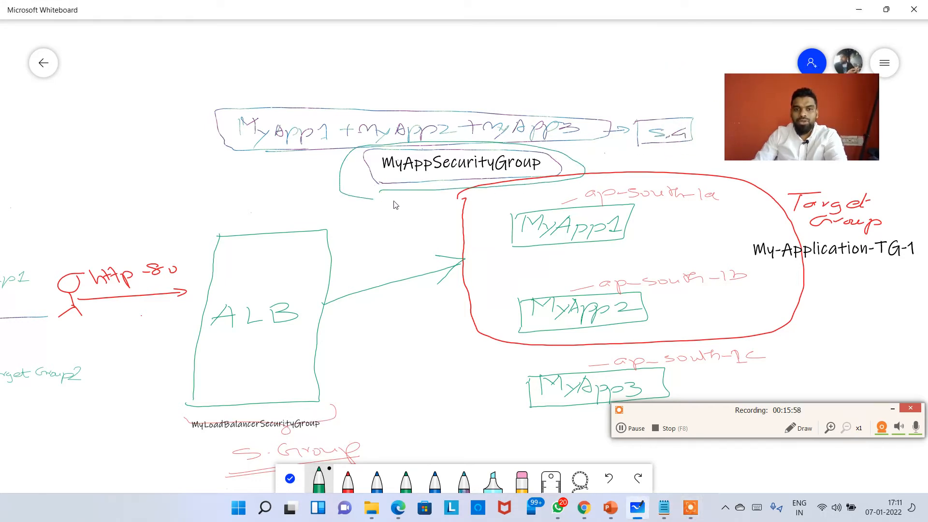
{"action": "left_click", "coordinate": [859, 9]}
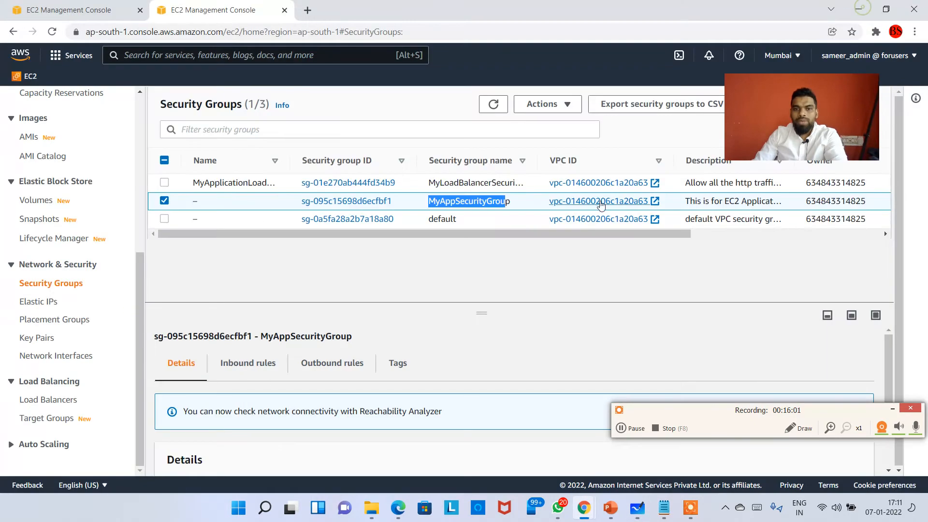
- Open MyAppSecurityGroup and review its inbound rules
{"action": "left_click", "coordinate": [471, 201]}
{"action": "left_click", "coordinate": [364, 203]}
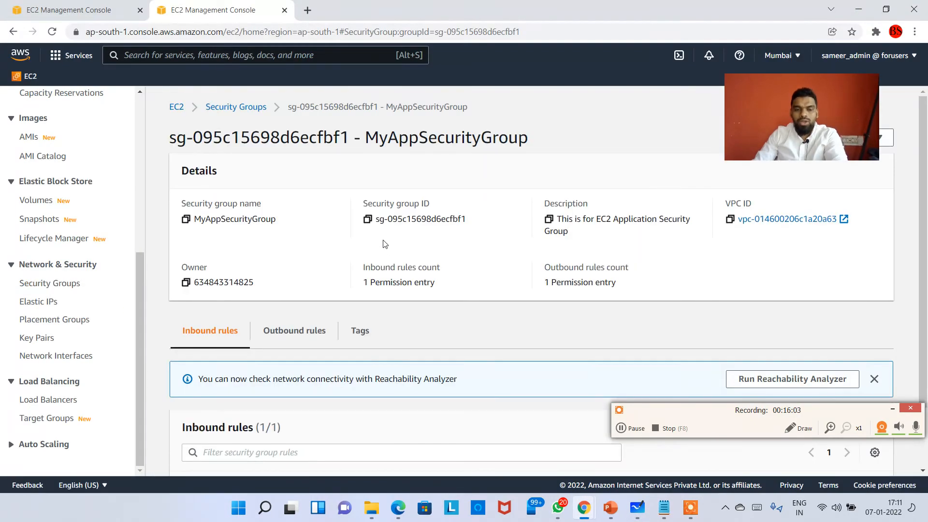
{"action": "left_click_drag", "start_coordinate": [657, 412], "coordinate": [658, 261]}
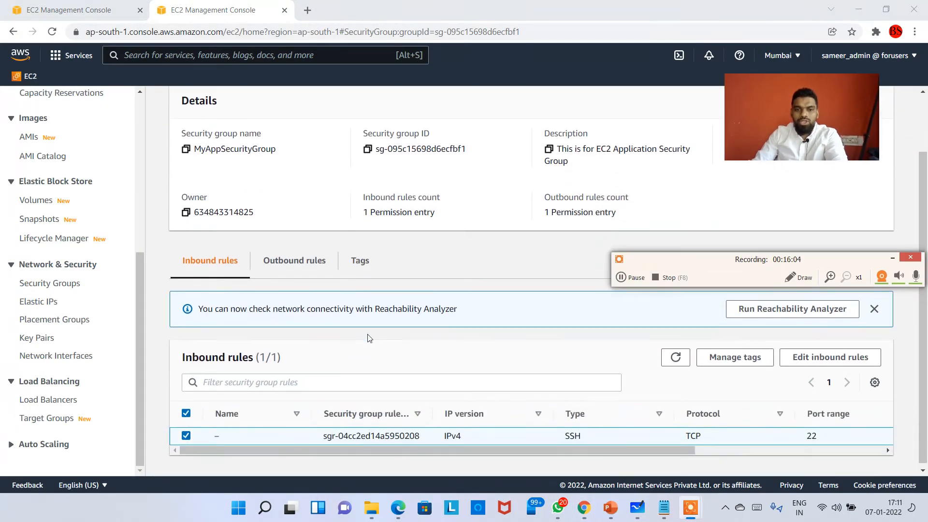
{"action": "scroll", "coordinate": [369, 336], "scroll_direction": "down", "scroll_amount": 2}
{"action": "left_click_drag", "start_coordinate": [543, 444], "coordinate": [498, 451]}
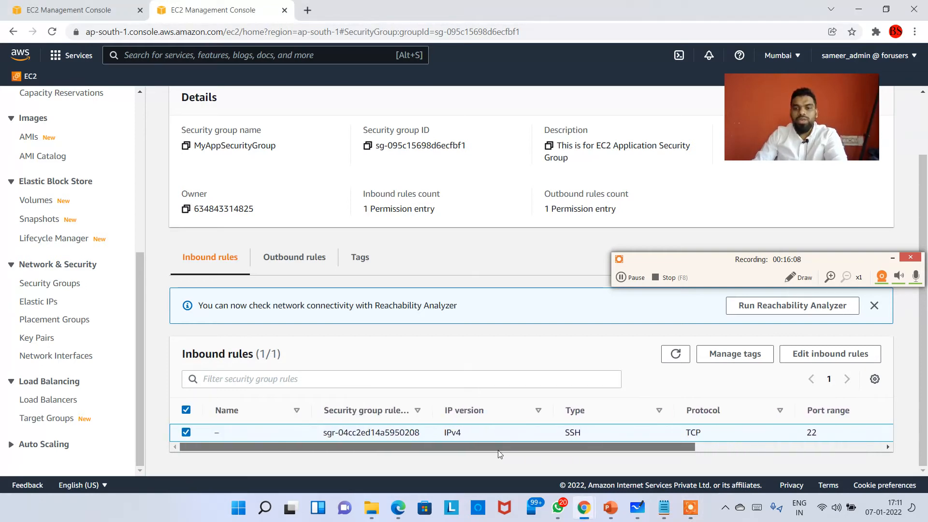
{"action": "left_click_drag", "start_coordinate": [657, 267], "coordinate": [464, 205]}
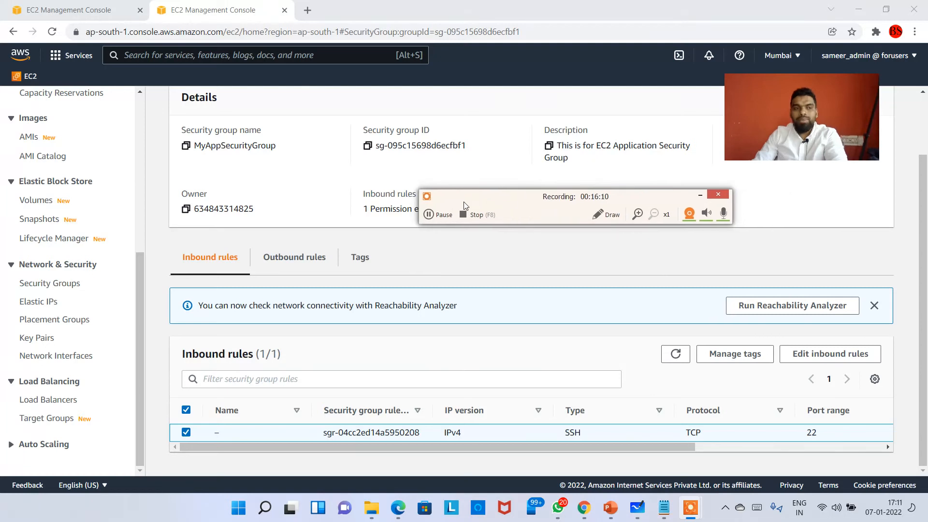
- Add an inbound HTTP rule with source Anywhere-IPv4 to MyAppSecurityGroup and save the rules
{"action": "left_click", "coordinate": [824, 353]}
{"action": "left_click", "coordinate": [66, 323]}
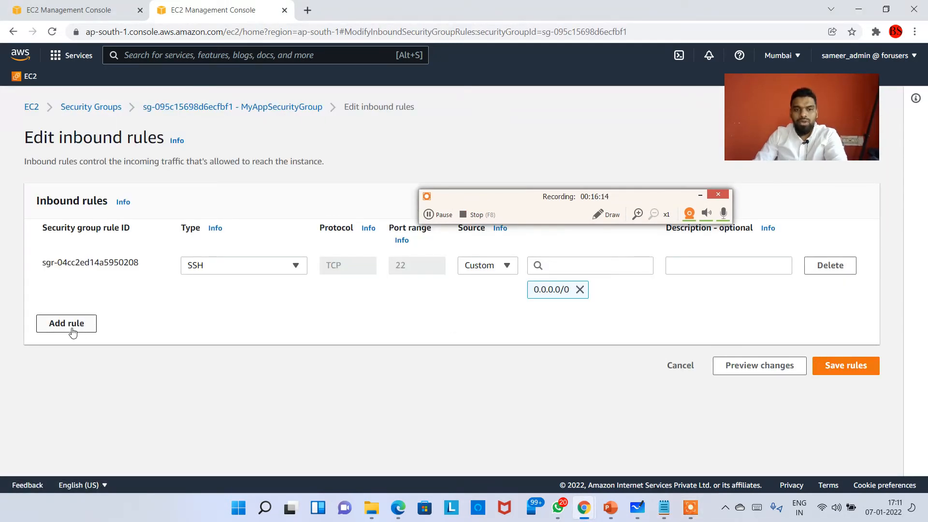
{"action": "left_click", "coordinate": [259, 313]}
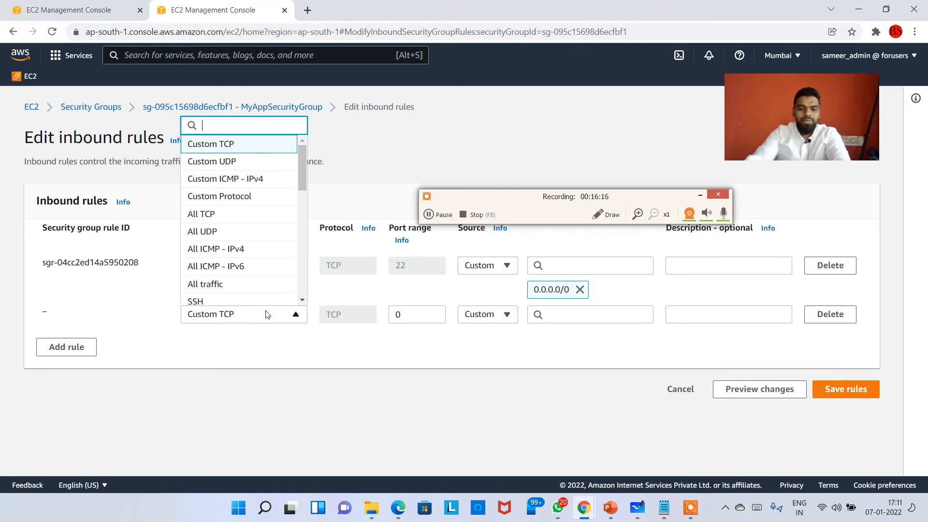
{"action": "type", "text": "http"}
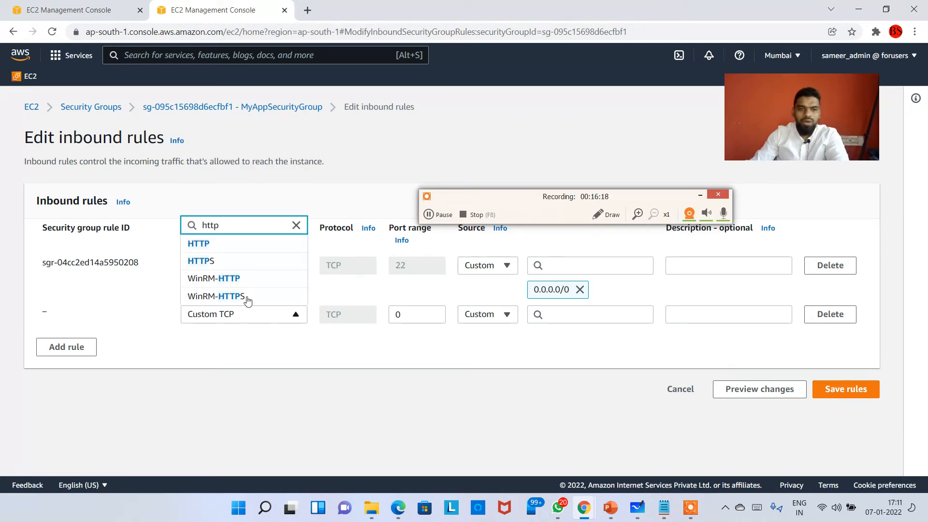
{"action": "left_click", "coordinate": [242, 243]}
{"action": "left_click", "coordinate": [508, 321]}
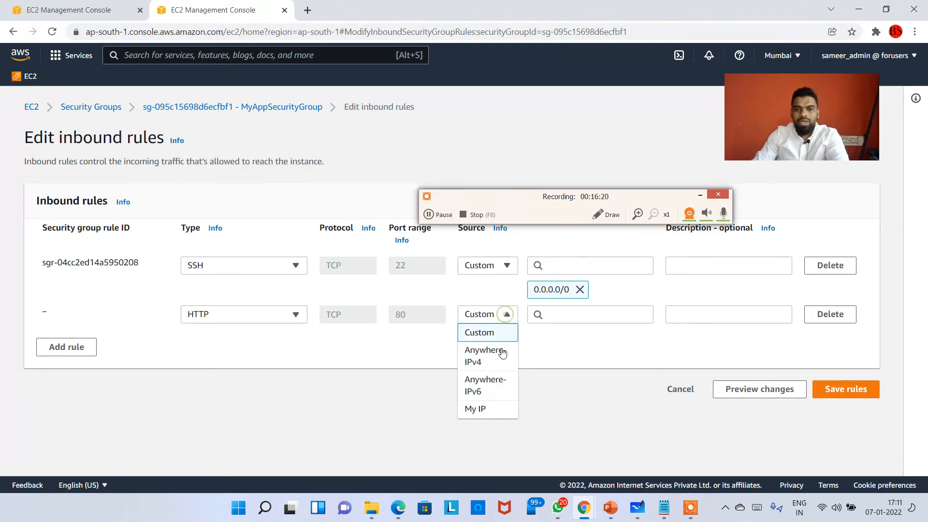
{"action": "left_click", "coordinate": [498, 355]}
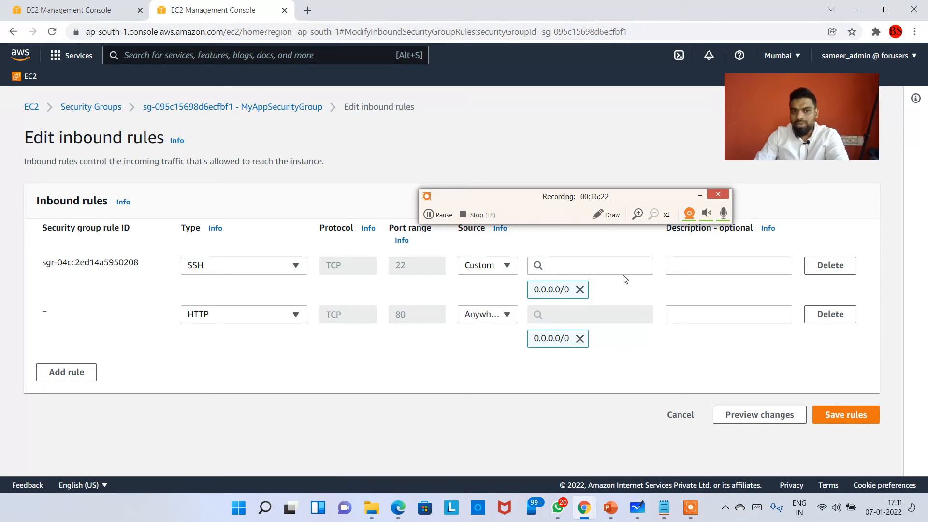
{"action": "left_click_drag", "start_coordinate": [580, 195], "coordinate": [581, 161]}
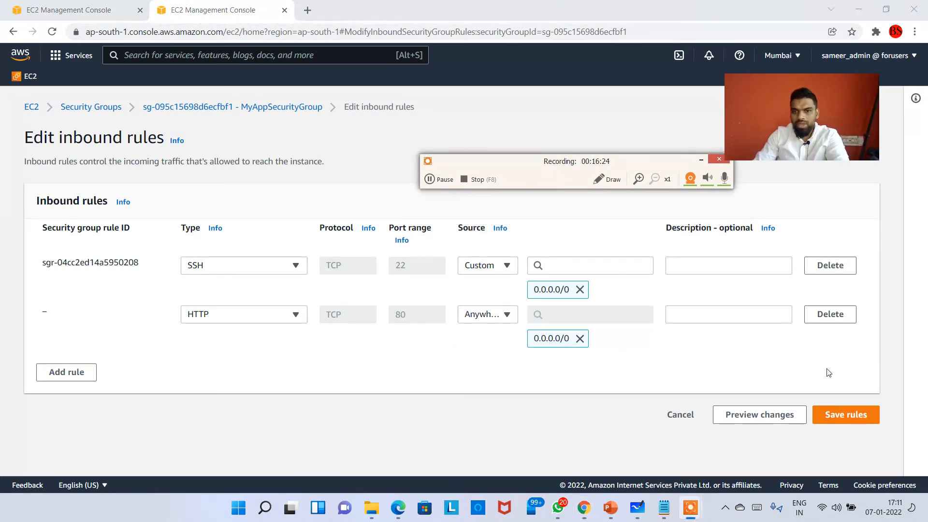
{"action": "left_click", "coordinate": [844, 421]}
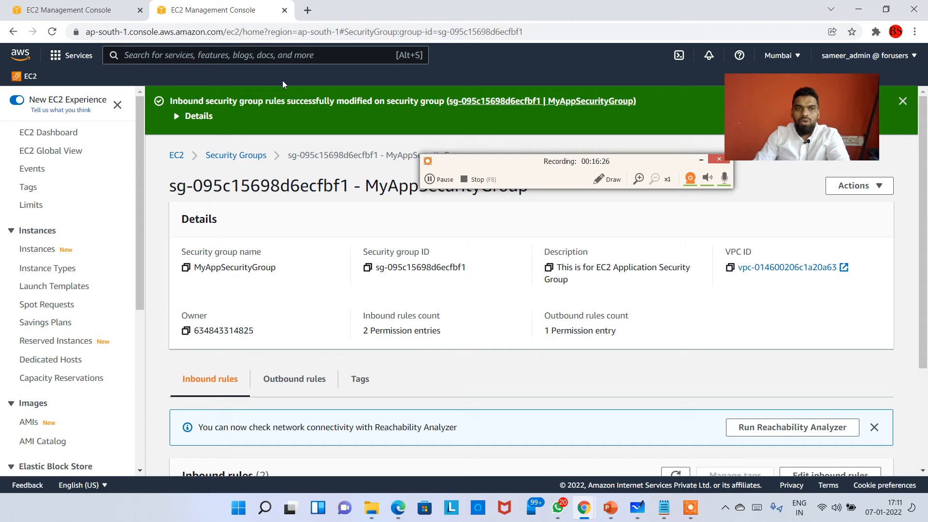
- Return to the target groups and review the health counts and registered targets of My-Application-TG-1
{"action": "left_click", "coordinate": [60, 10]}
{"action": "scroll", "coordinate": [97, 436], "scroll_direction": "down", "scroll_amount": 6}
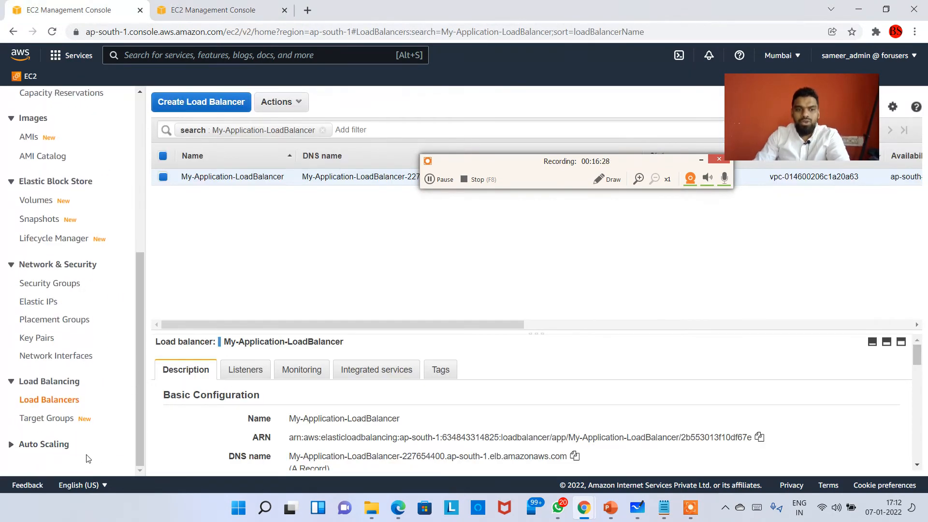
{"action": "left_click", "coordinate": [60, 419]}
{"action": "left_click", "coordinate": [267, 234]}
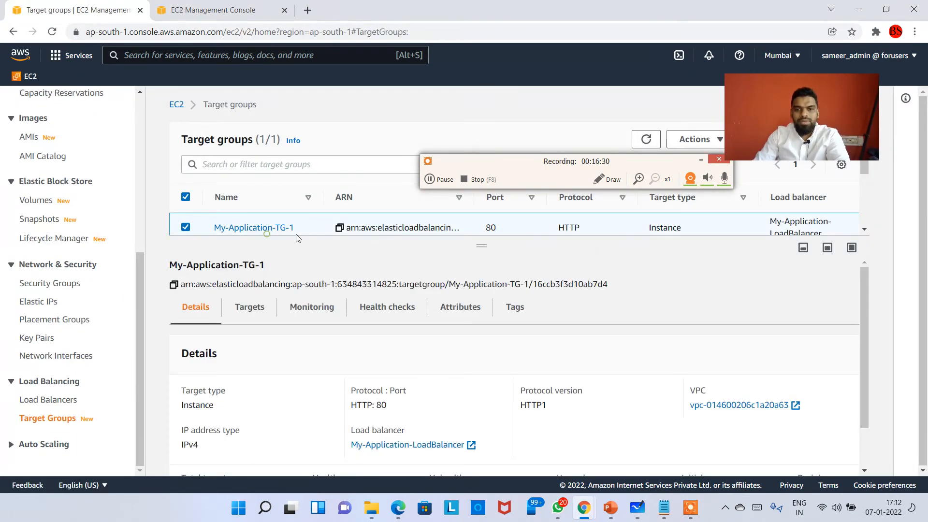
{"action": "scroll", "coordinate": [357, 414], "scroll_direction": "down", "scroll_amount": 1}
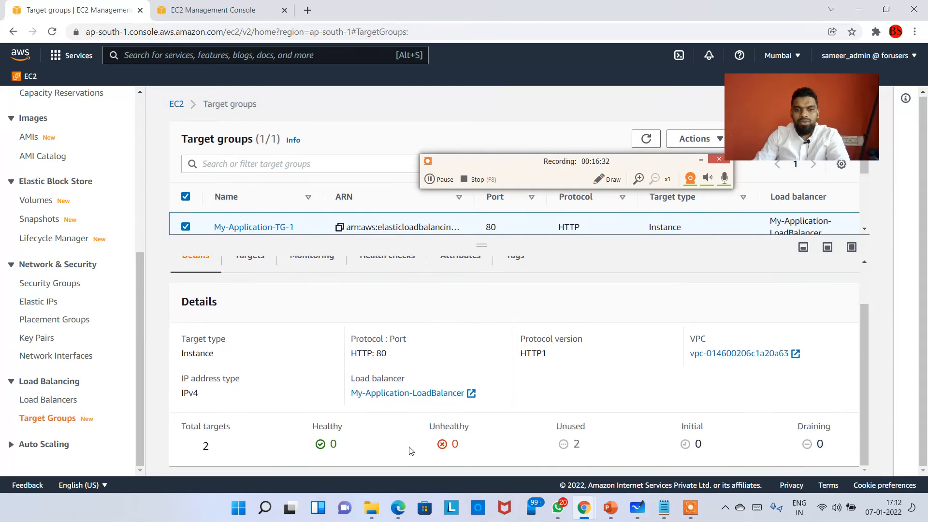
{"action": "scroll", "coordinate": [426, 315], "scroll_direction": "up", "scroll_amount": 1}
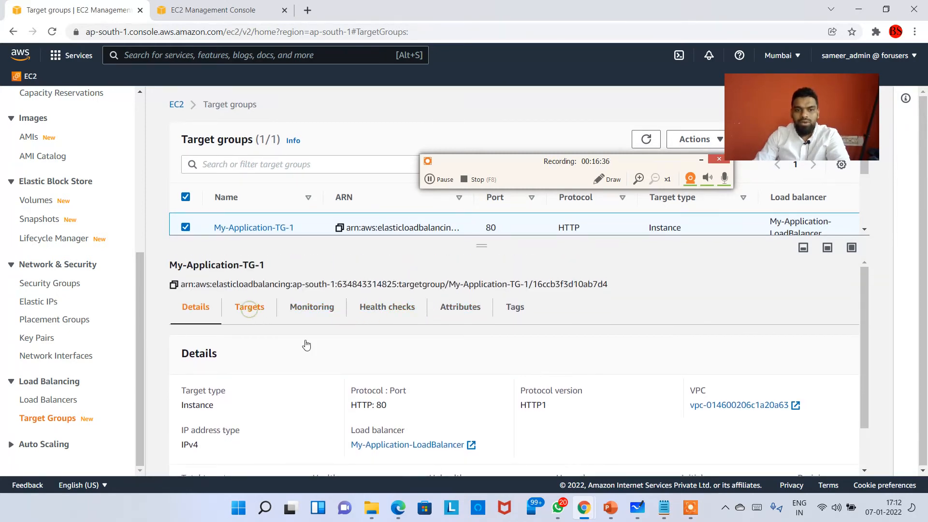
{"action": "scroll", "coordinate": [538, 434], "scroll_direction": "down", "scroll_amount": 2}
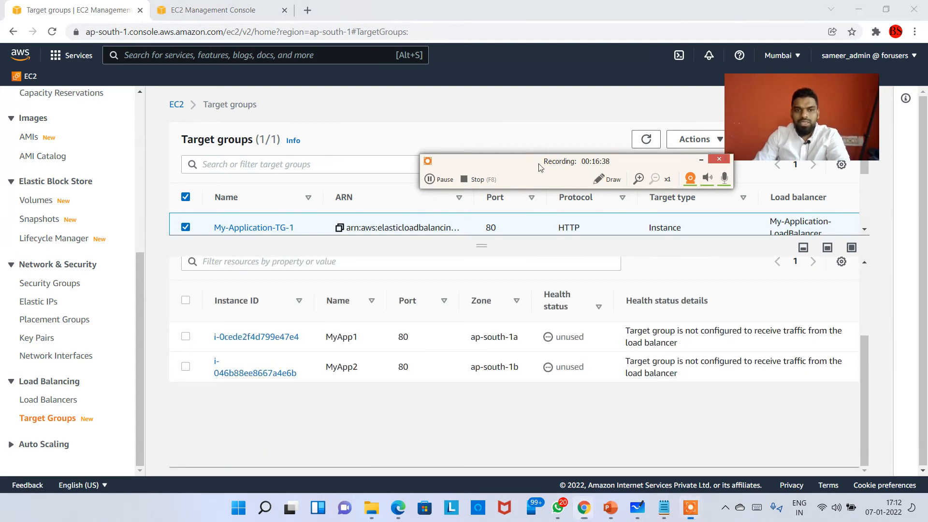
{"action": "left_click_drag", "start_coordinate": [535, 170], "coordinate": [796, 196]}
{"action": "left_click_drag", "start_coordinate": [760, 110], "coordinate": [388, 58]}
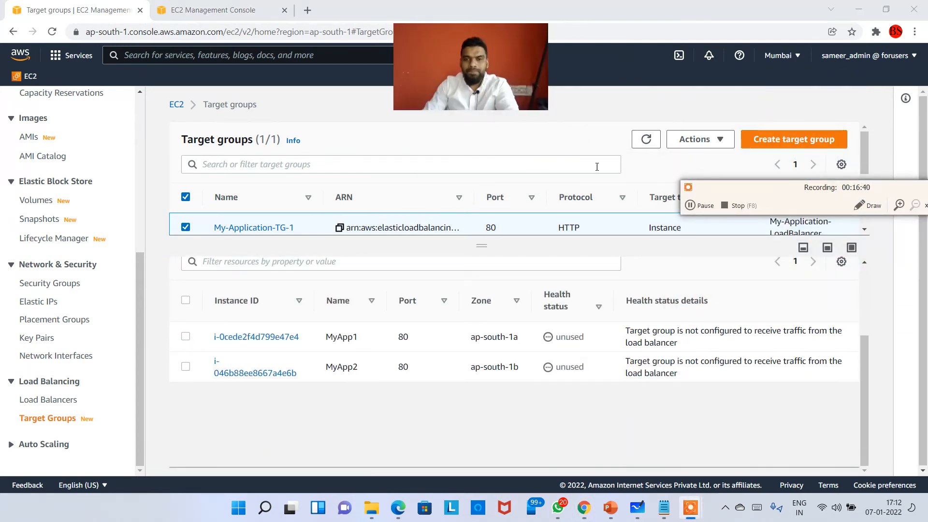
- Go to the load balancers, check the state of My-Application-LoadBalancer, and remove the search filter from the list
{"action": "left_click", "coordinate": [55, 401]}
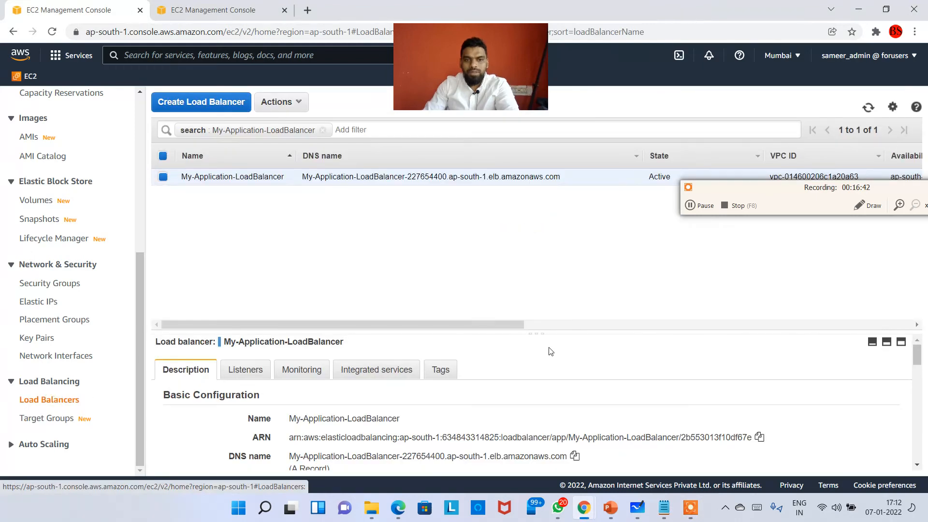
{"action": "left_click_drag", "start_coordinate": [763, 187], "coordinate": [698, 215]}
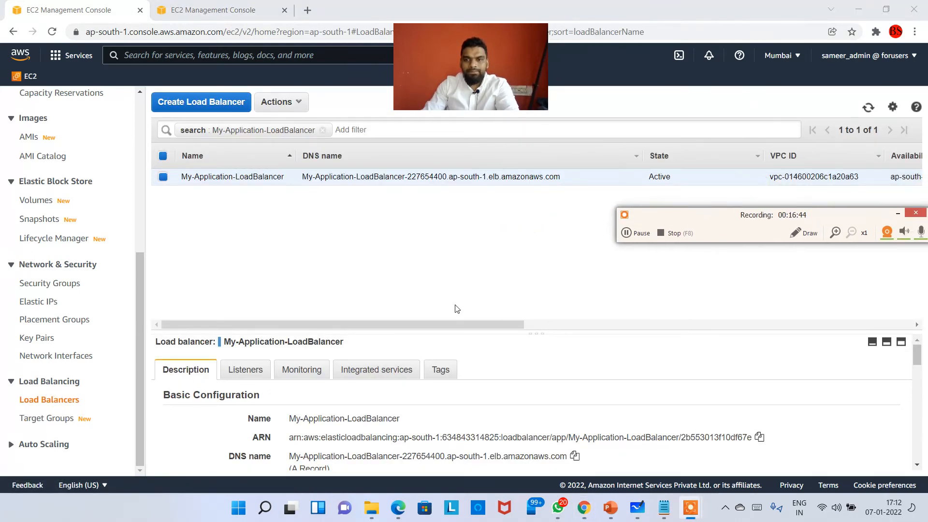
{"action": "mouse_move", "coordinate": [448, 321]}
{"action": "left_mouse_down"}
{"action": "mouse_move", "coordinate": [672, 328]}
{"action": "mouse_move", "coordinate": [597, 330]}
{"action": "mouse_move", "coordinate": [790, 320]}
{"action": "mouse_move", "coordinate": [660, 321]}
{"action": "mouse_move", "coordinate": [860, 333]}
{"action": "left_mouse_up"}
{"action": "left_click_drag", "start_coordinate": [851, 334], "coordinate": [274, 202]}
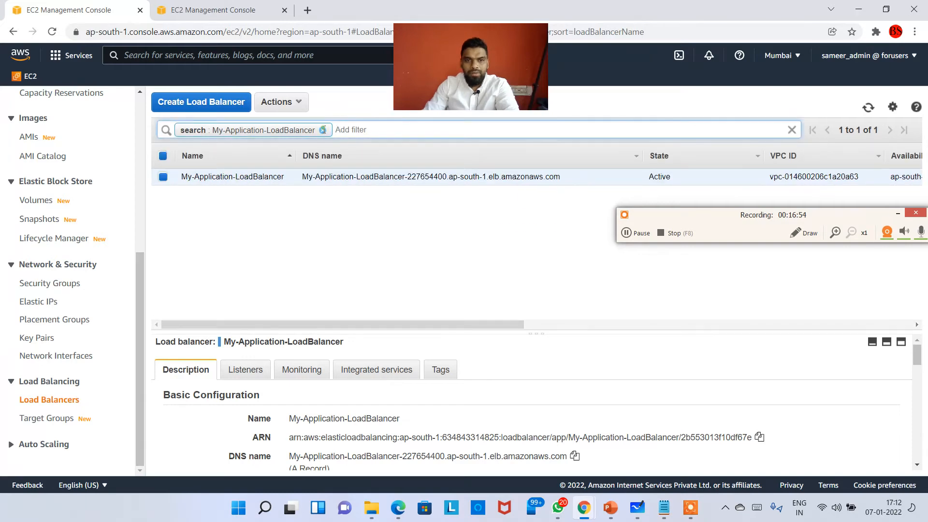
{"action": "left_click", "coordinate": [322, 130]}
- Refresh the target groups list, open My-Application-TG-1, and check the health status of MyApp1 and MyApp2
{"action": "left_click", "coordinate": [62, 418]}
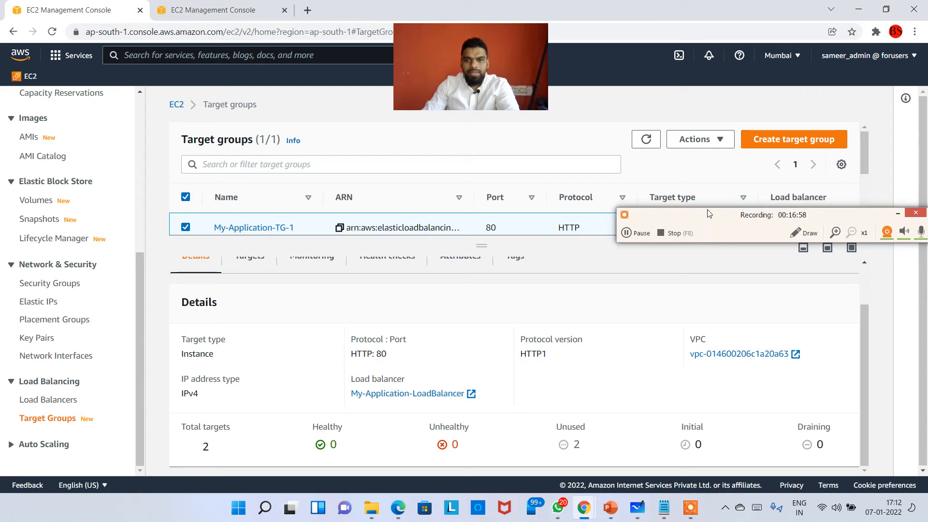
{"action": "left_click_drag", "start_coordinate": [707, 210], "coordinate": [641, 288]}
{"action": "left_click", "coordinate": [646, 140]}
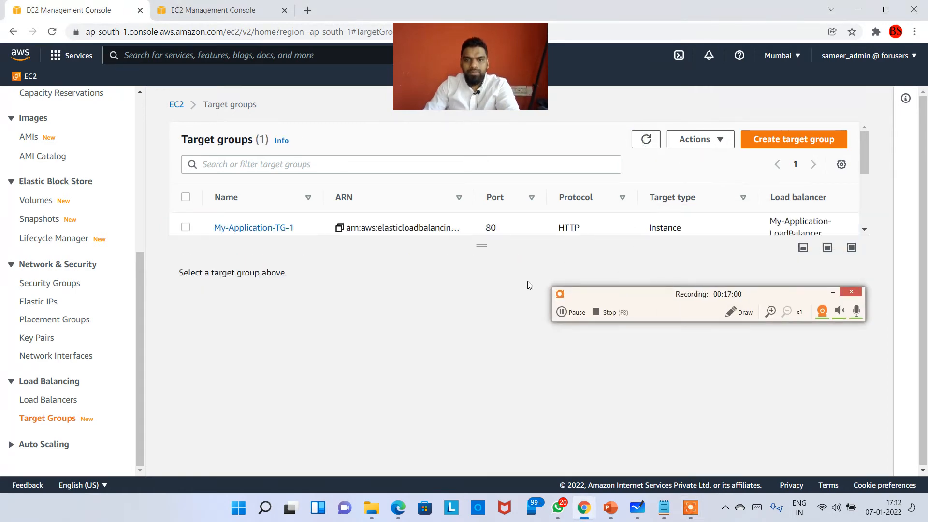
{"action": "left_click", "coordinate": [255, 228]}
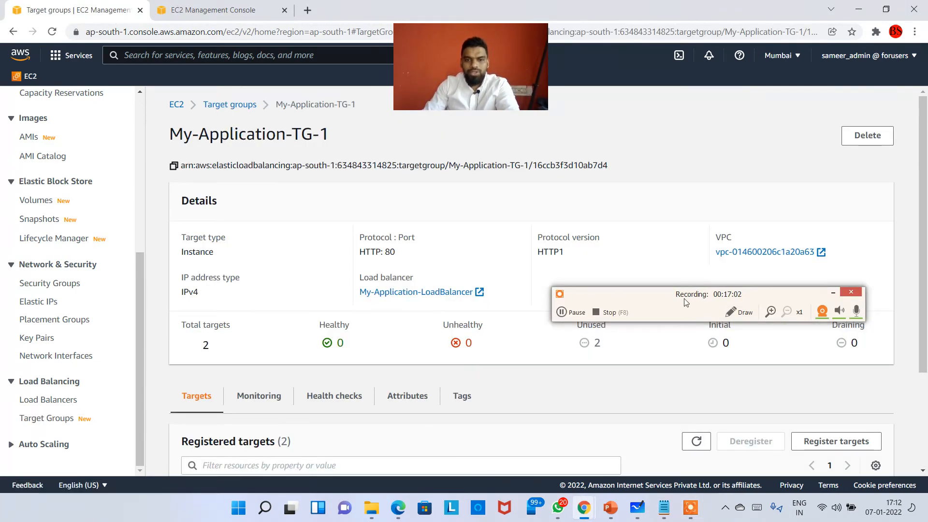
{"action": "left_click_drag", "start_coordinate": [685, 299], "coordinate": [757, 111]}
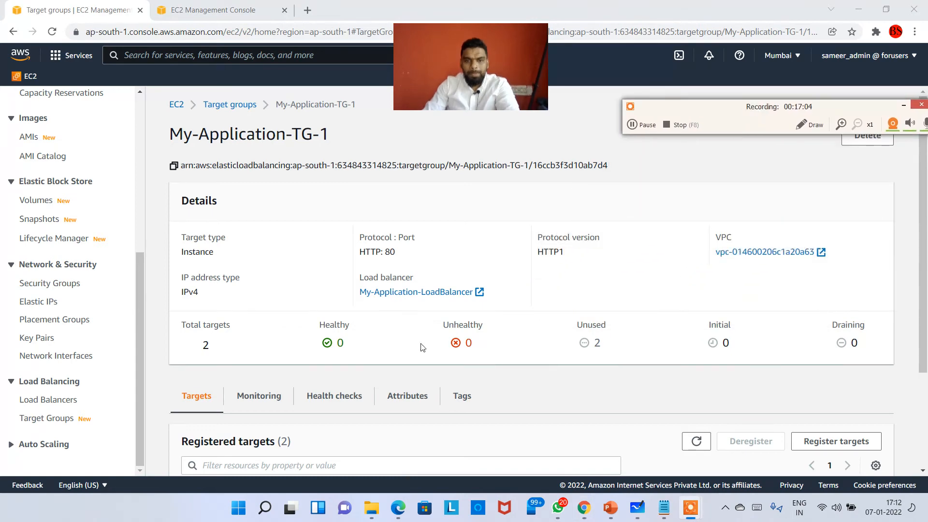
{"action": "scroll", "coordinate": [312, 403], "scroll_direction": "down", "scroll_amount": 3}
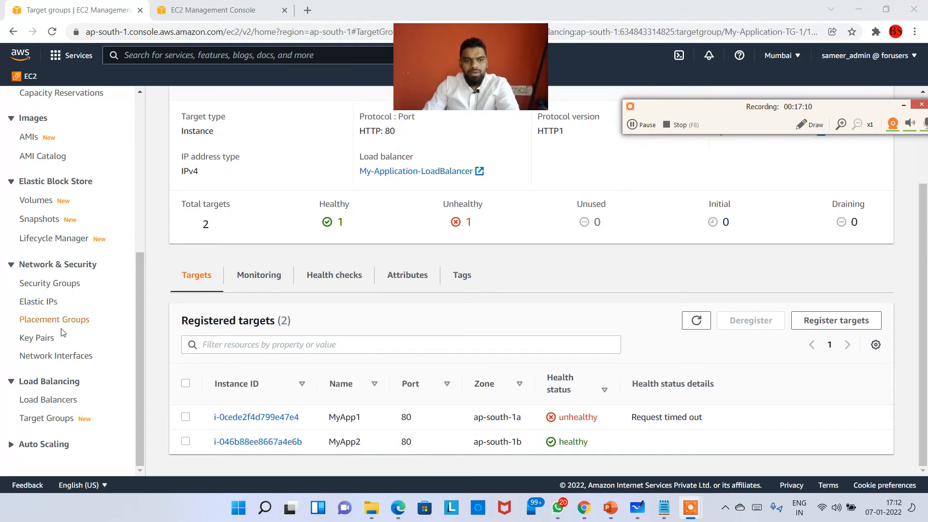
- Go back to My-Application-LoadBalancer and review the forwarding rule of its HTTP:80 listener
{"action": "left_click", "coordinate": [58, 402]}
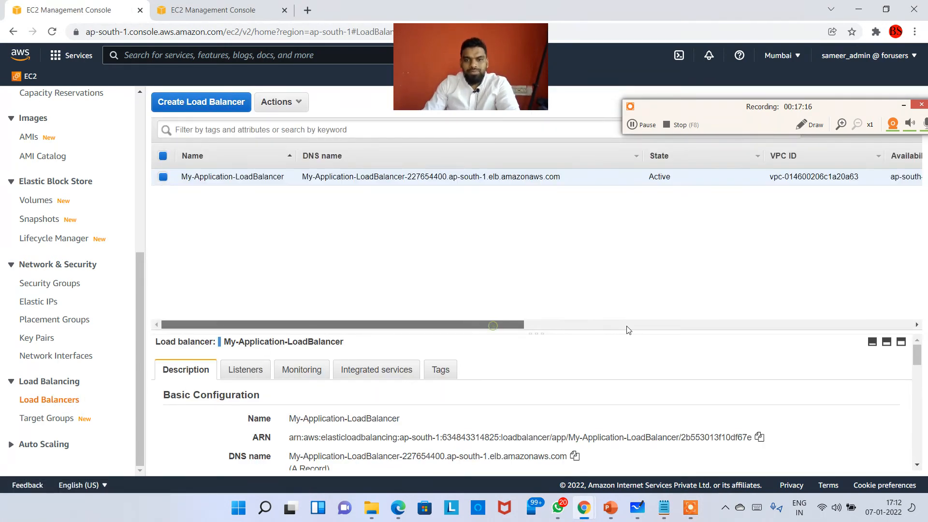
{"action": "mouse_move", "coordinate": [487, 328]}
{"action": "left_mouse_down"}
{"action": "mouse_move", "coordinate": [863, 331]}
{"action": "mouse_move", "coordinate": [528, 332]}
{"action": "left_mouse_up"}
{"action": "left_click", "coordinate": [242, 369]}
{"action": "scroll", "coordinate": [300, 420], "scroll_direction": "down", "scroll_amount": 1}
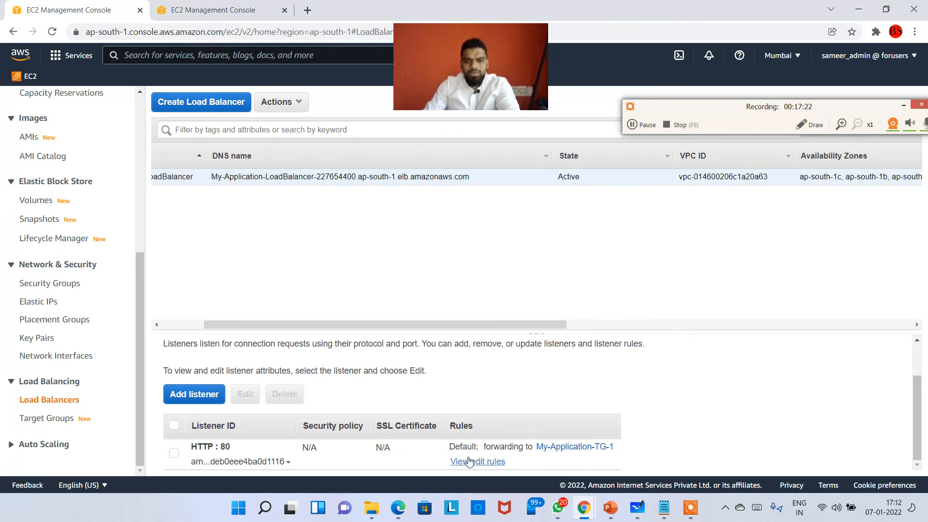
- Open My-Application-TG-1 from the listener's forwarding rule and recheck its healthy target count
{"action": "left_click", "coordinate": [601, 447]}
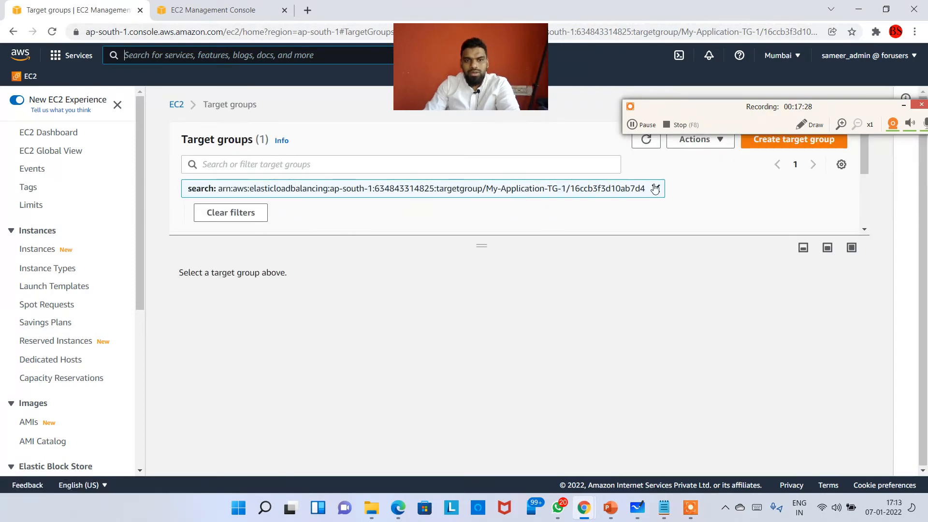
{"action": "left_click", "coordinate": [268, 230]}
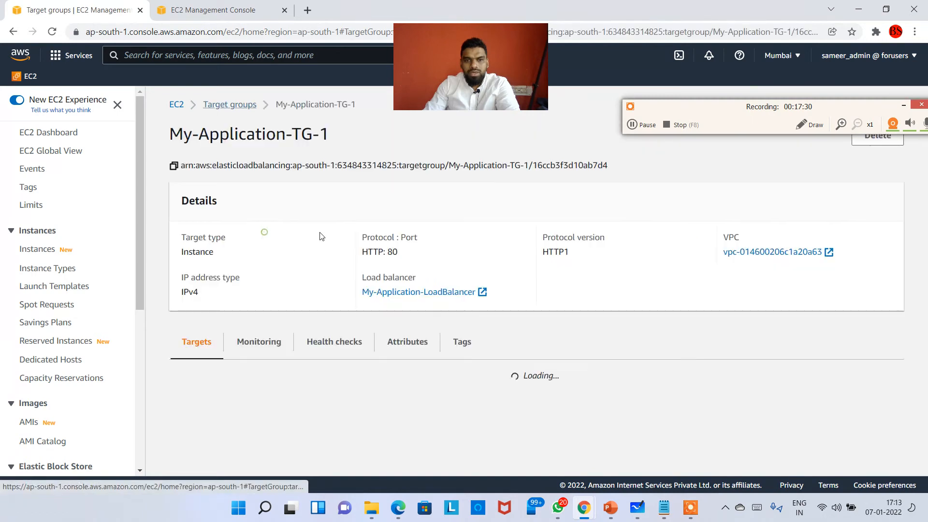
{"action": "double_click", "coordinate": [352, 341]}
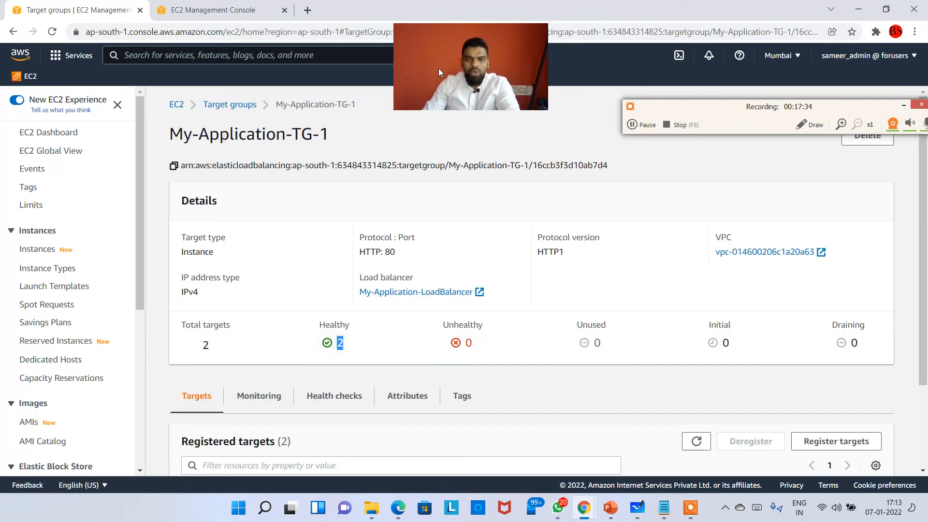
- Review the registered targets MyApp1 and MyApp2 and their health status in My-Application-TG-1
{"action": "left_click_drag", "start_coordinate": [439, 68], "coordinate": [451, 74]}
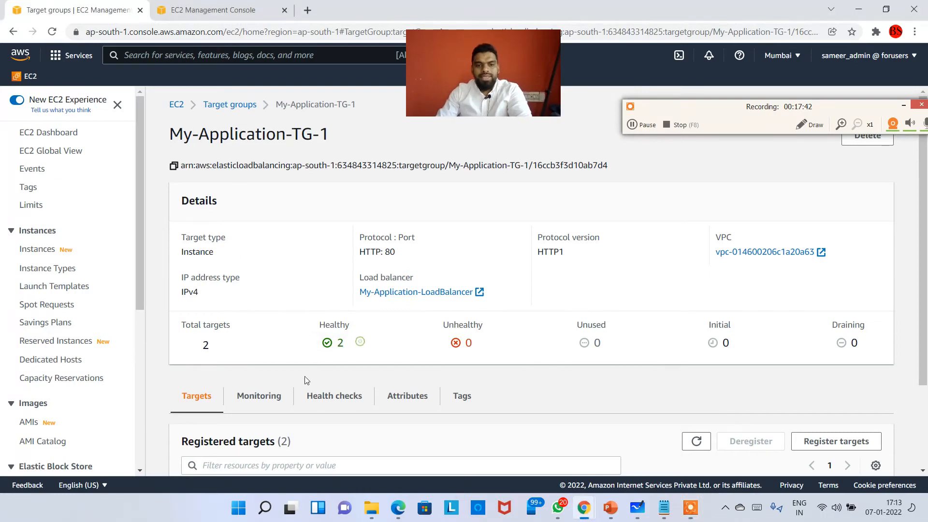
{"action": "scroll", "coordinate": [387, 419], "scroll_direction": "down", "scroll_amount": 2}
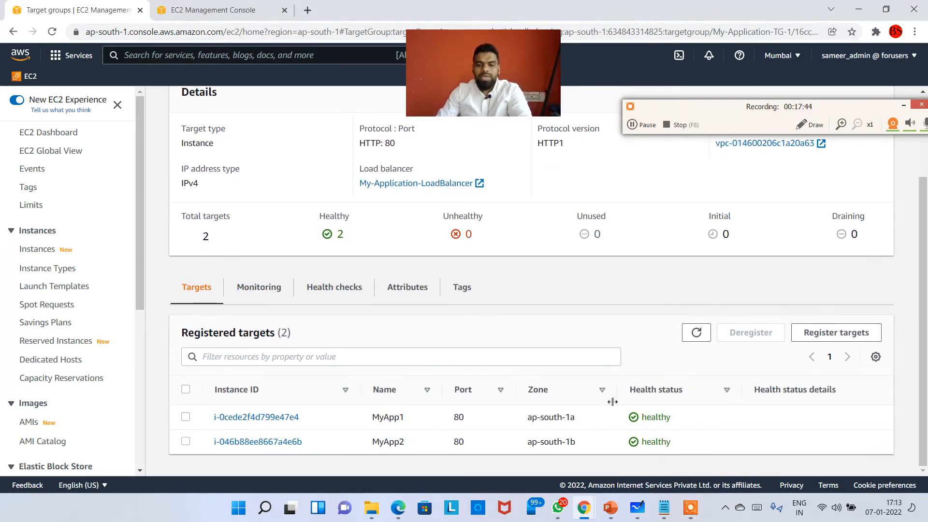
{"action": "scroll", "coordinate": [404, 303], "scroll_direction": "up", "scroll_amount": 2}
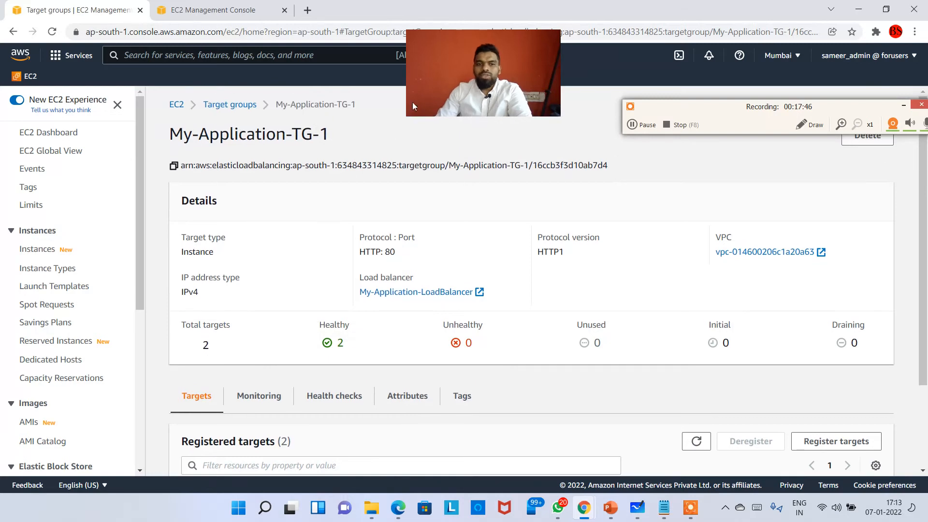
{"action": "left_click_drag", "start_coordinate": [413, 102], "coordinate": [651, 48]}
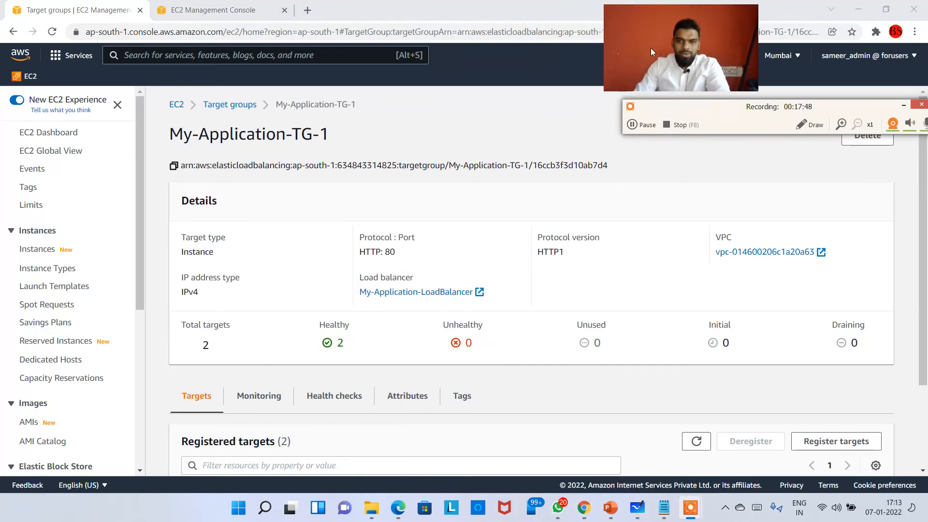
{"action": "left_click_drag", "start_coordinate": [747, 119], "coordinate": [721, 127]}
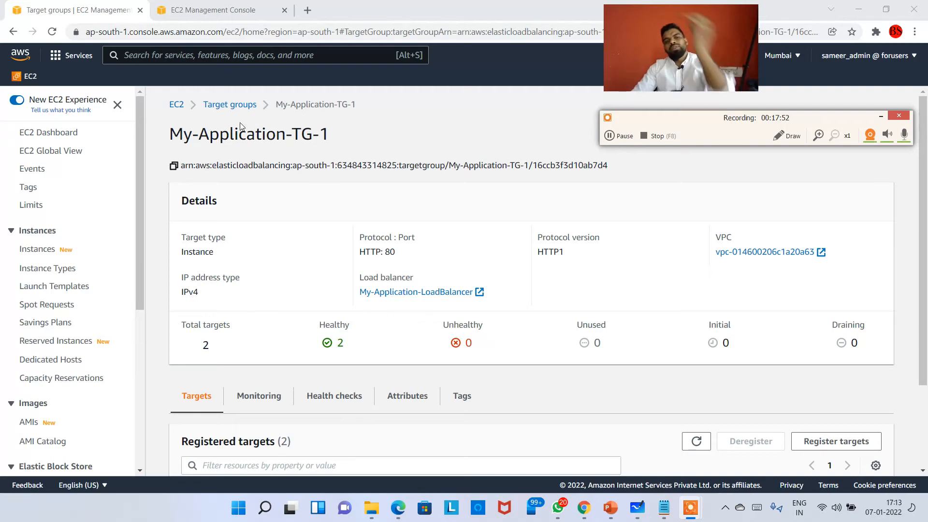
- Go to the load balancers and copy the DNS name of My-Application-LoadBalancer
{"action": "left_click", "coordinate": [232, 104]}
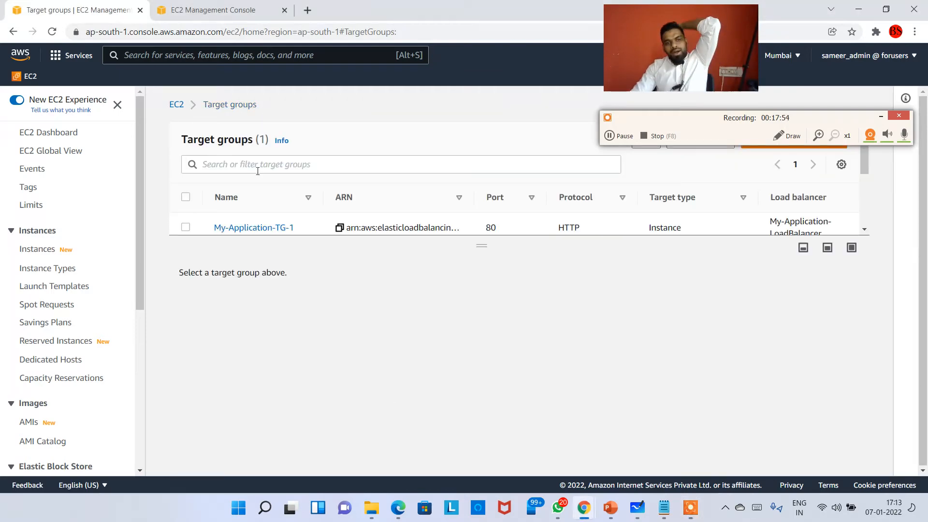
{"action": "left_click", "coordinate": [176, 104]}
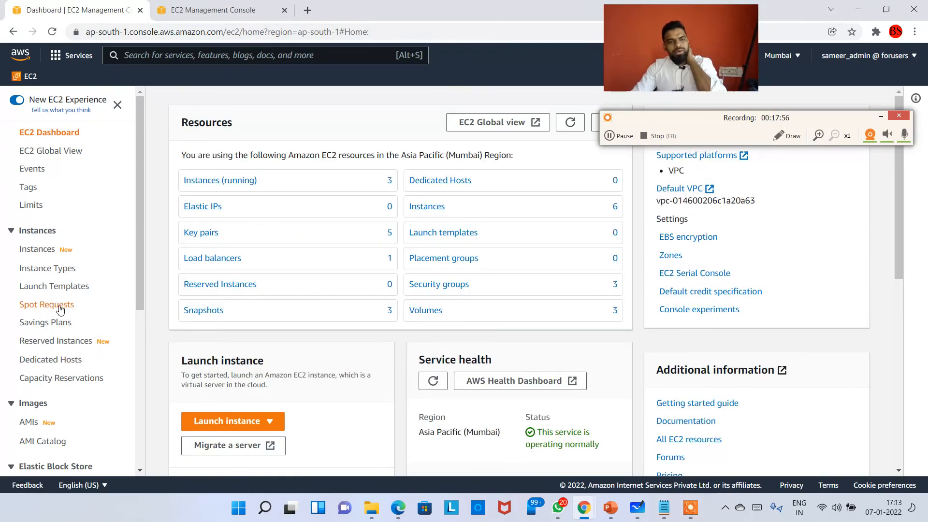
{"action": "scroll", "coordinate": [60, 310], "scroll_direction": "down", "scroll_amount": 3}
{"action": "scroll", "coordinate": [44, 419], "scroll_direction": "down", "scroll_amount": 2}
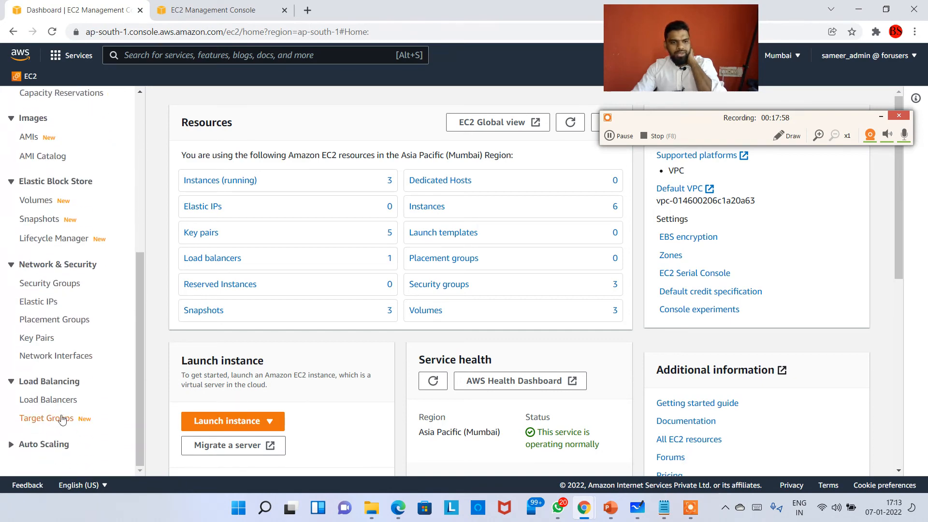
{"action": "left_click", "coordinate": [48, 400]}
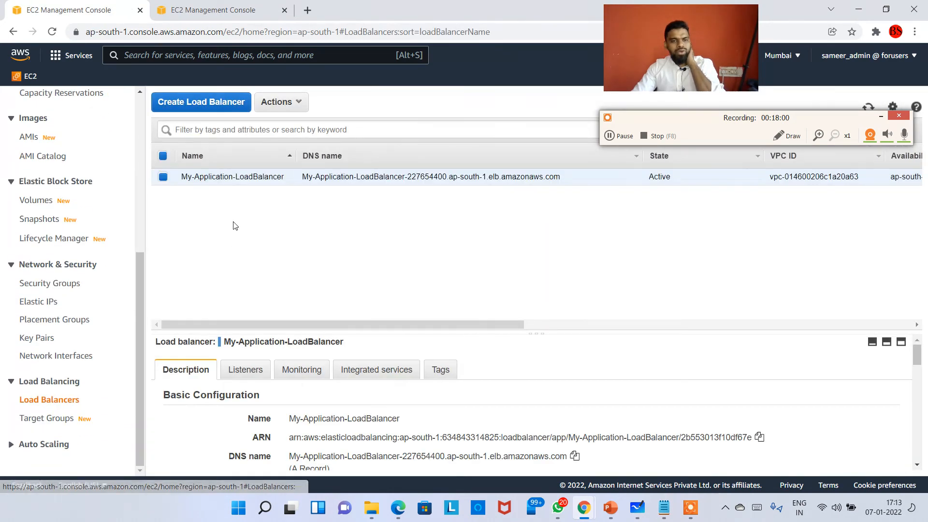
{"action": "scroll", "coordinate": [193, 368], "scroll_direction": "down", "scroll_amount": 2}
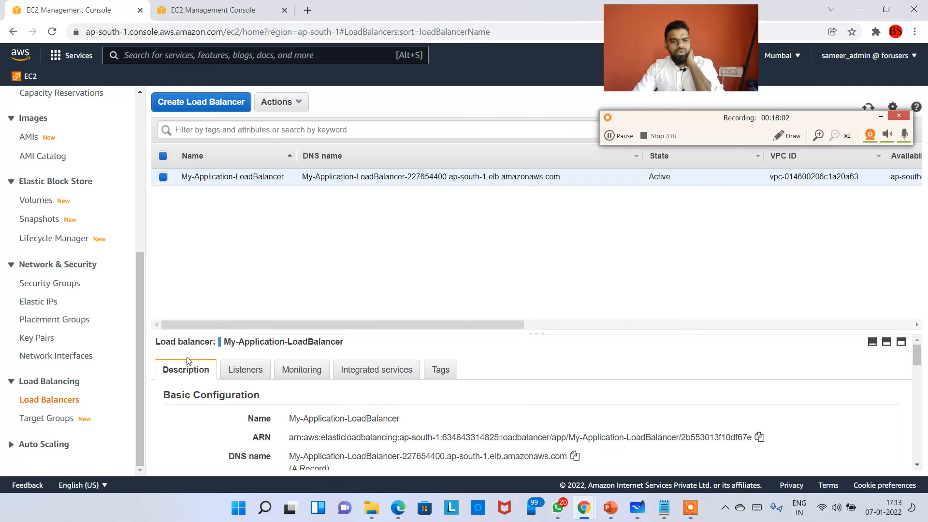
{"action": "scroll", "coordinate": [227, 390], "scroll_direction": "down", "scroll_amount": 1}
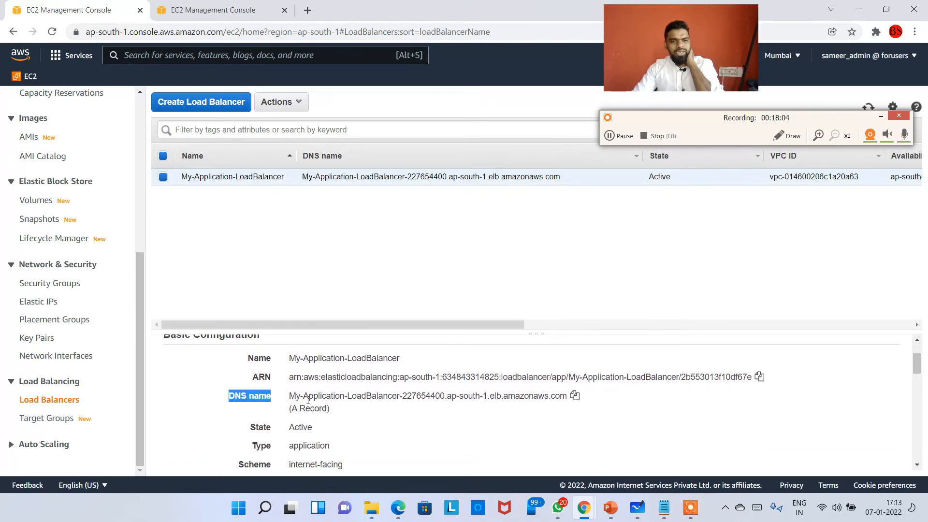
{"action": "left_click", "coordinate": [568, 427]}
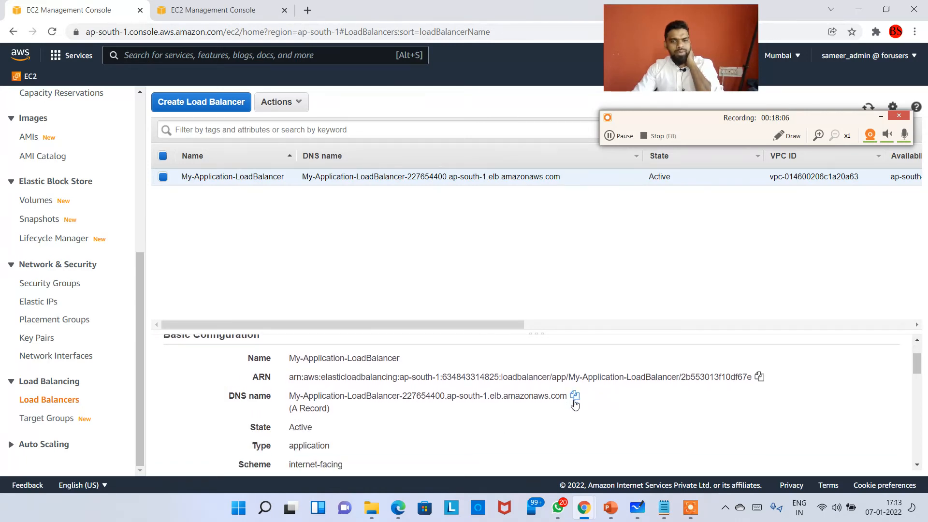
{"action": "left_click", "coordinate": [574, 398]}
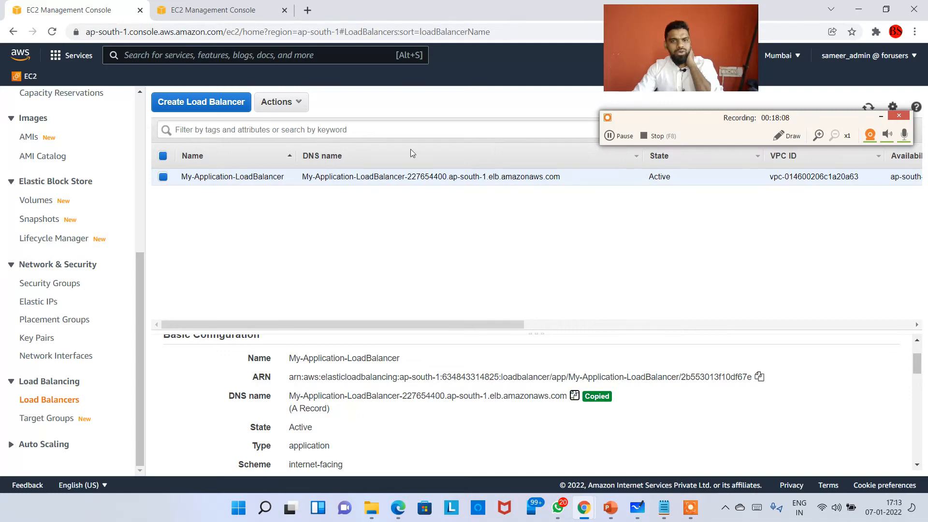
- Open a new Incognito window and load the copied load balancer DNS name in it
{"action": "left_click", "coordinate": [915, 32]}
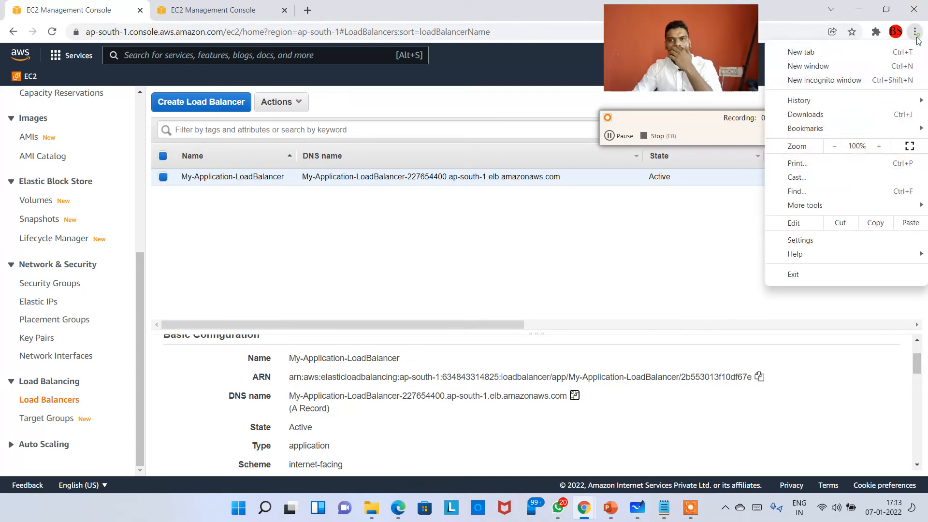
{"action": "left_click", "coordinate": [825, 81]}
{"action": "key", "text": "ctrl+v"}
{"action": "key", "text": "Return"}
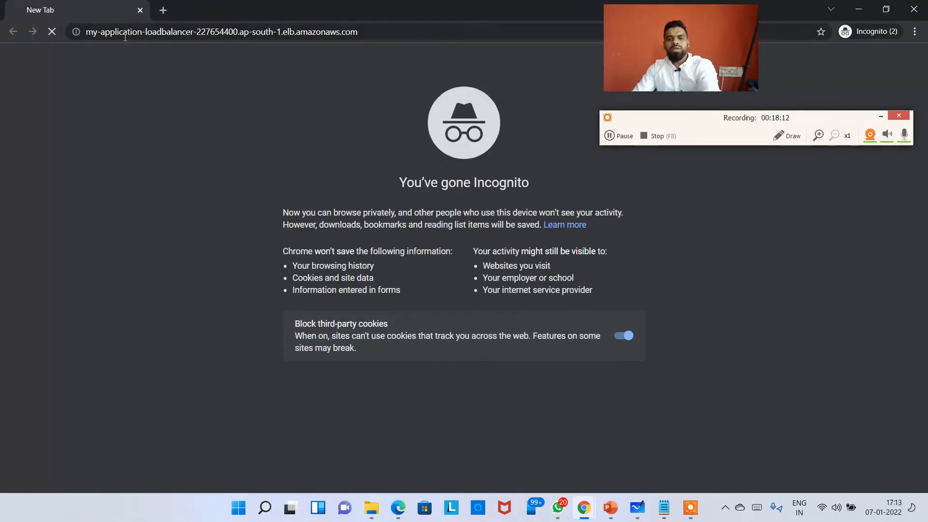
{"action": "left_click_drag", "start_coordinate": [659, 53], "coordinate": [702, 70]}
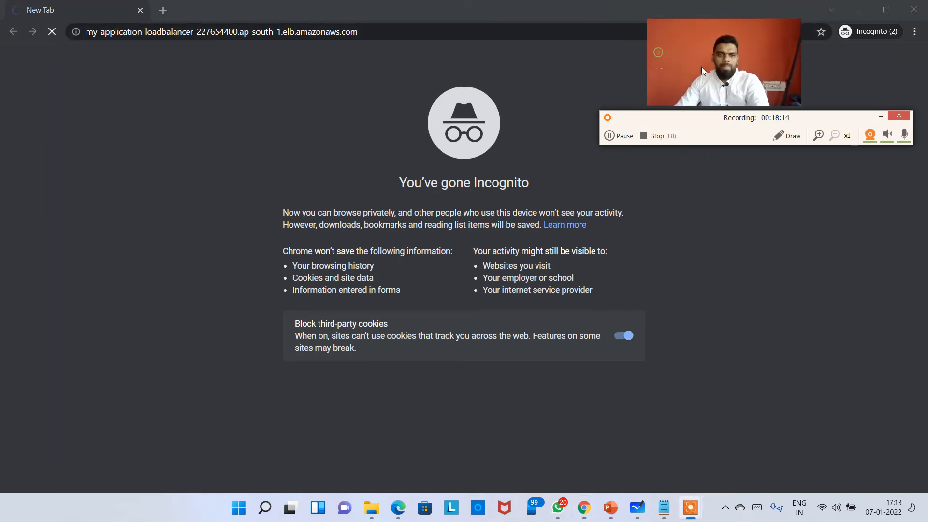
{"action": "left_click", "coordinate": [139, 20]}
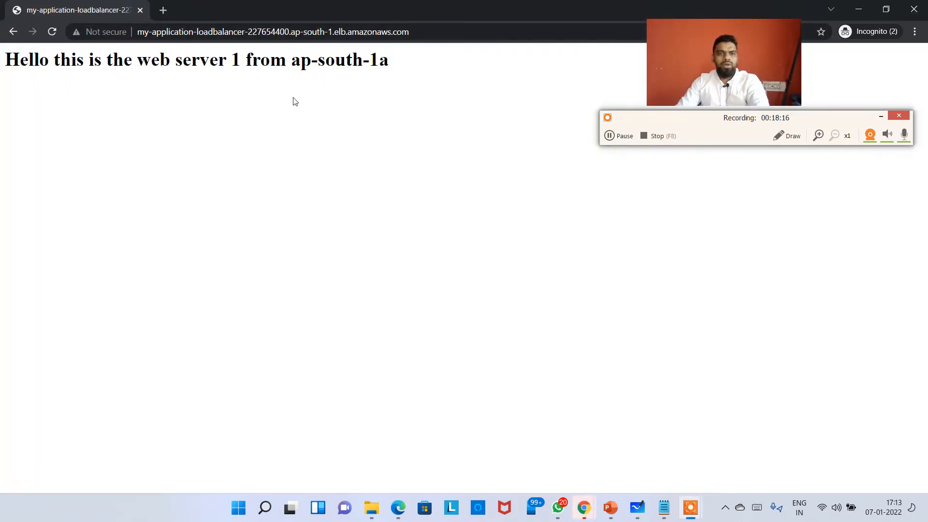
- Read the web server greeting and reload the page twice to check which availability zone answers
{"action": "left_click", "coordinate": [295, 101]}
{"action": "left_click", "coordinate": [172, 94]}
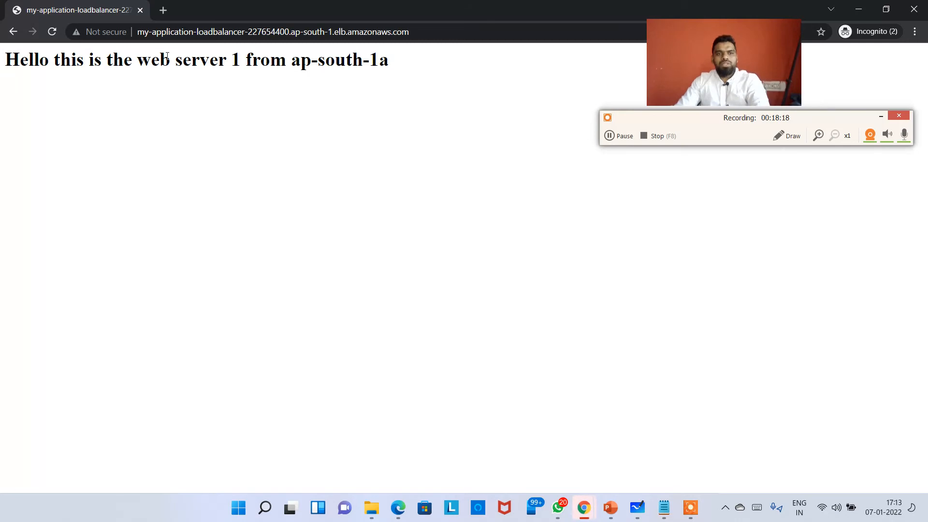
{"action": "left_click_drag", "start_coordinate": [169, 57], "coordinate": [231, 60]}
{"action": "left_click", "coordinate": [412, 78]}
{"action": "left_click", "coordinate": [1, 96]}
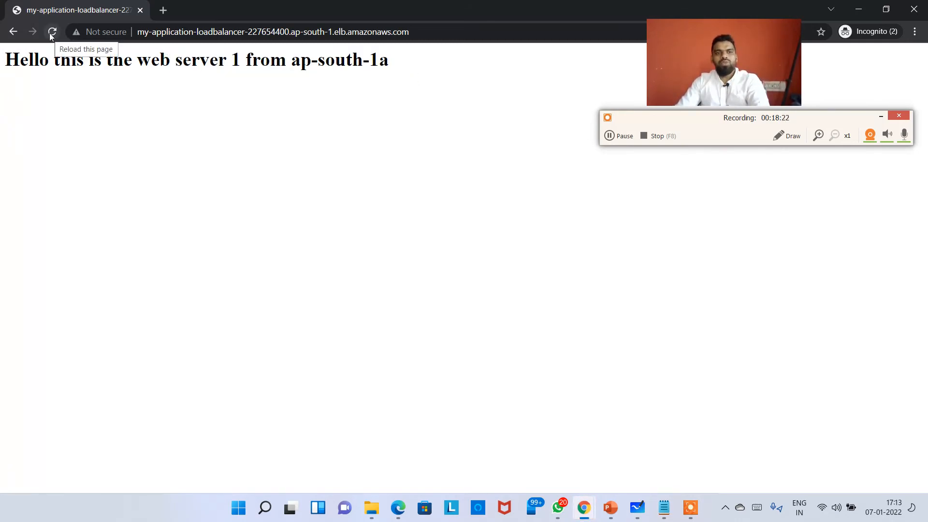
{"action": "left_click", "coordinate": [51, 36]}
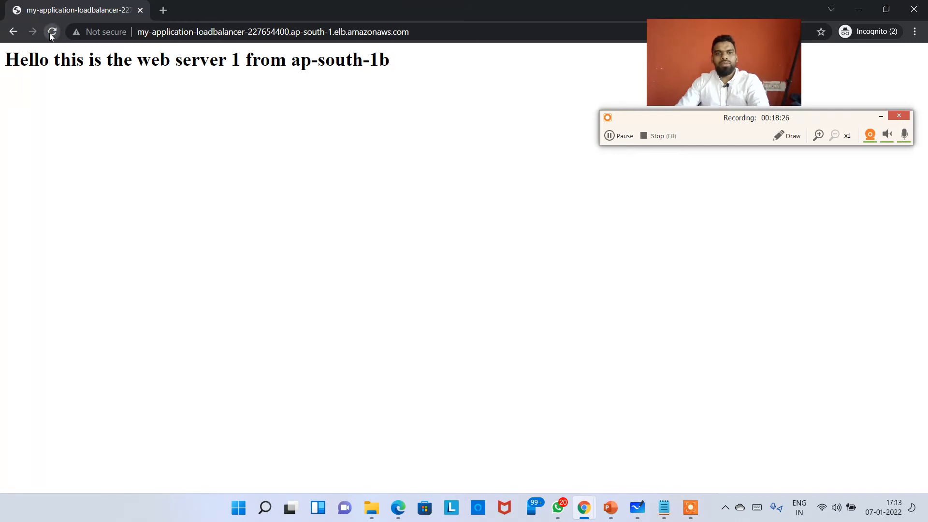
{"action": "left_click", "coordinate": [52, 36]}
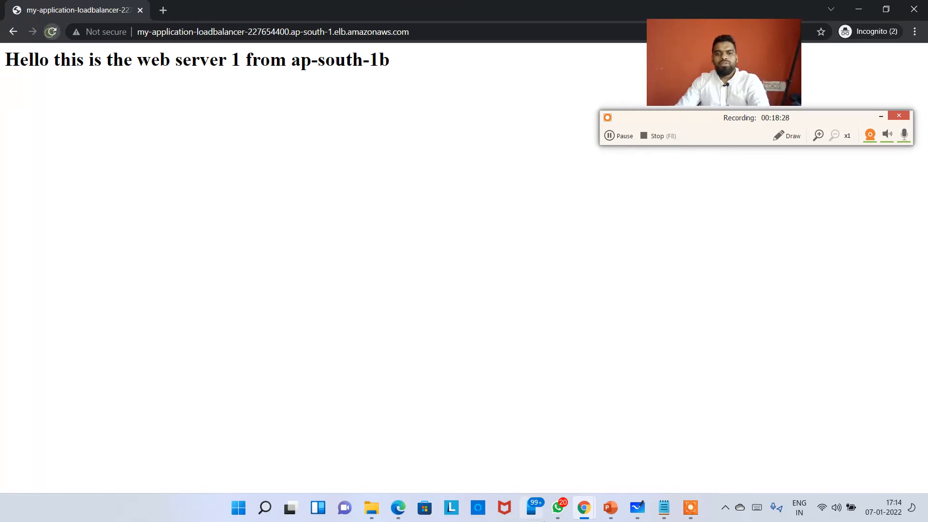
- In Microsoft Whiteboard, use a yellow pen to circle the http-80 client, link ALB to the target group, and underline ap-south-1a and ap-south-1b
{"action": "left_click", "coordinate": [637, 507]}
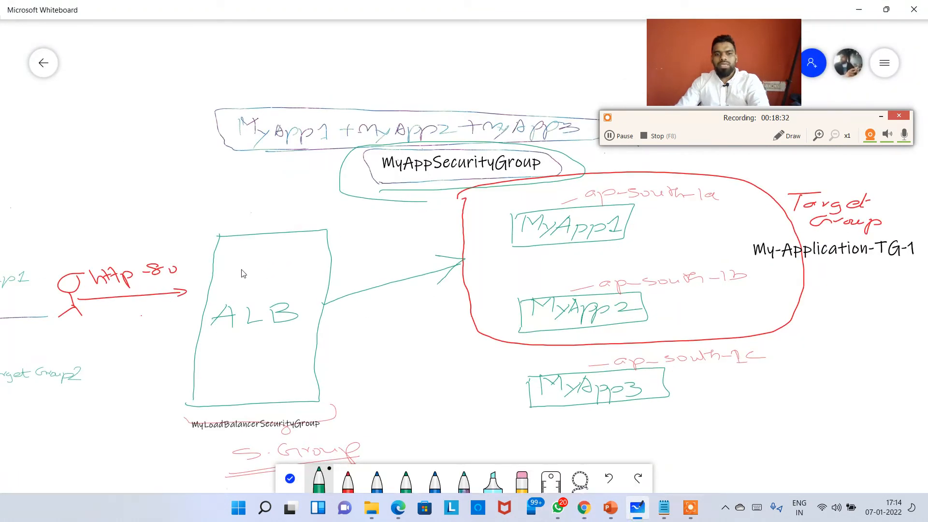
{"action": "left_click", "coordinate": [377, 481]}
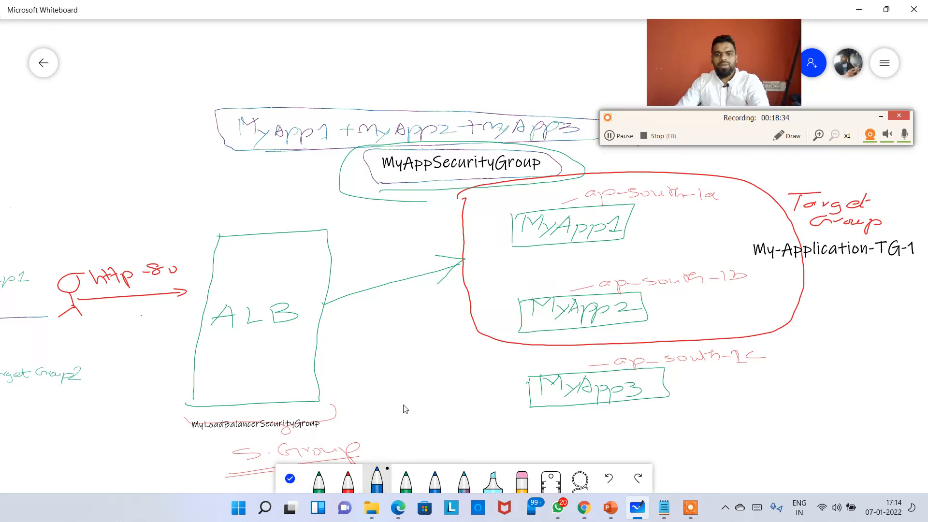
{"action": "left_click", "coordinate": [377, 481]}
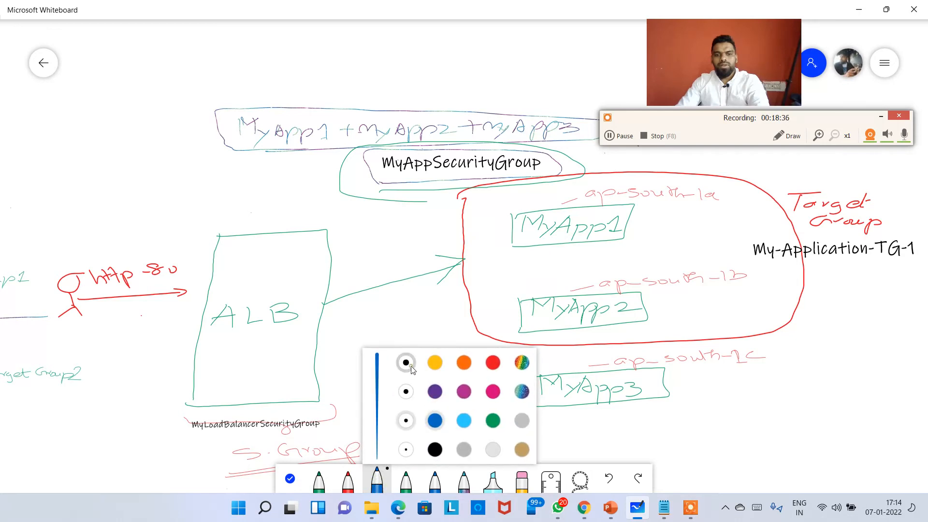
{"action": "left_click", "coordinate": [435, 363]}
{"action": "mouse_move", "coordinate": [158, 226]}
{"action": "left_mouse_down"}
{"action": "mouse_move", "coordinate": [42, 290]}
{"action": "mouse_move", "coordinate": [205, 309]}
{"action": "left_mouse_up"}
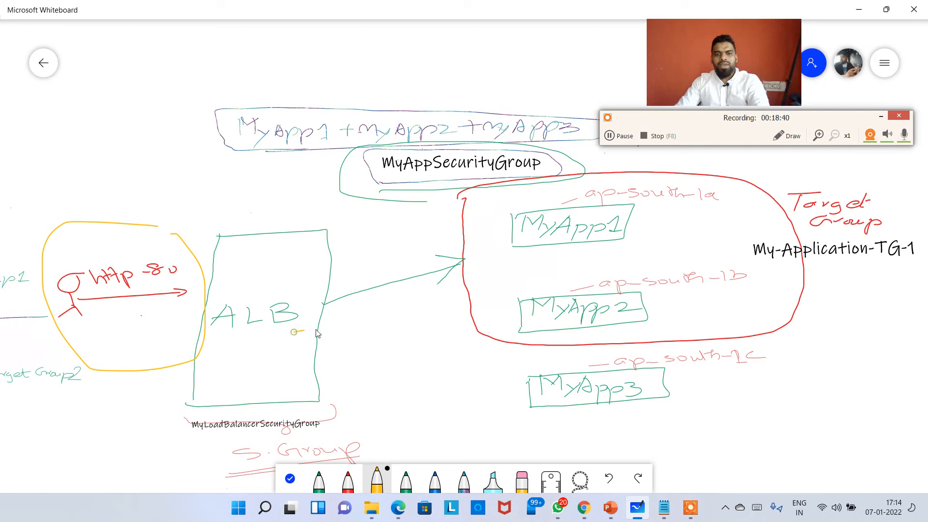
{"action": "left_click_drag", "start_coordinate": [317, 334], "coordinate": [452, 298]}
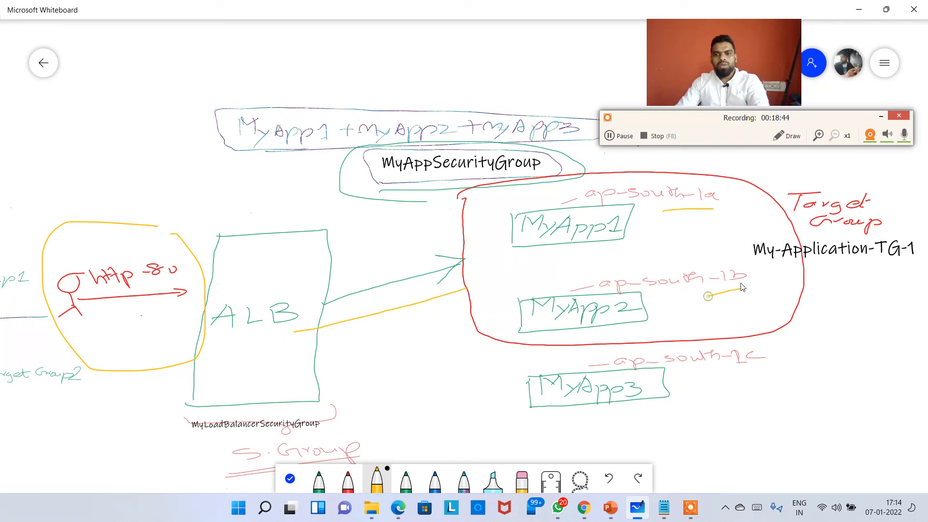
- Switch back to the Incognito page and reload it repeatedly to see which server the load balancer's DNS name reaches
{"action": "key", "text": "alt+Tab"}
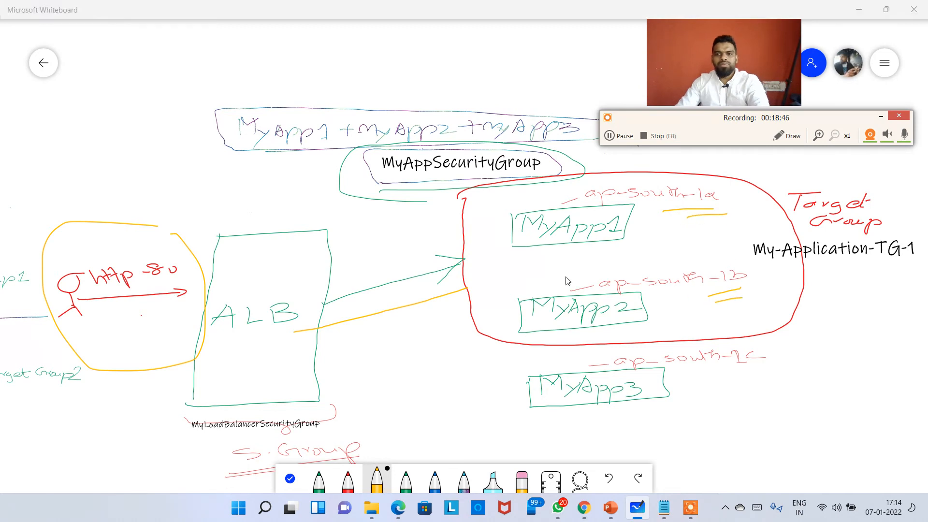
{"action": "left_click", "coordinate": [49, 37]}
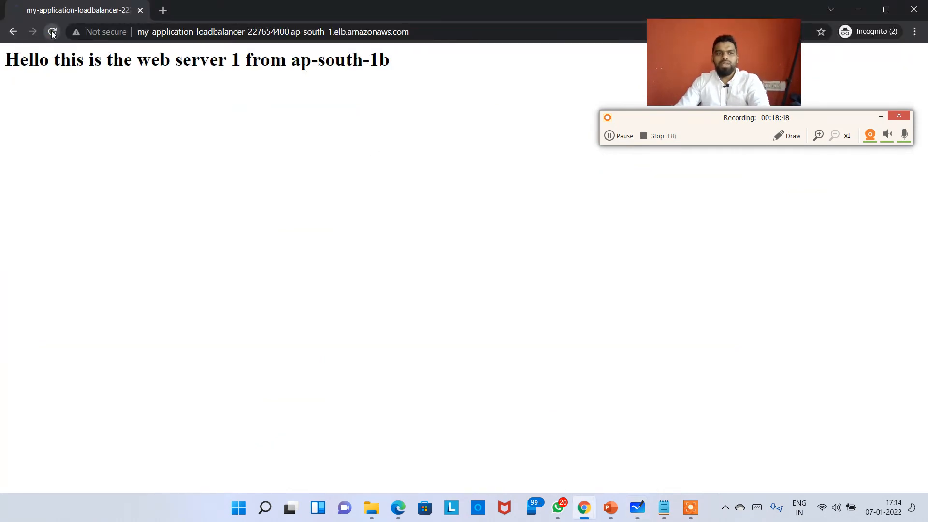
{"action": "left_click", "coordinate": [52, 32]}
{"action": "left_click", "coordinate": [52, 33]}
{"action": "left_click", "coordinate": [53, 33]}
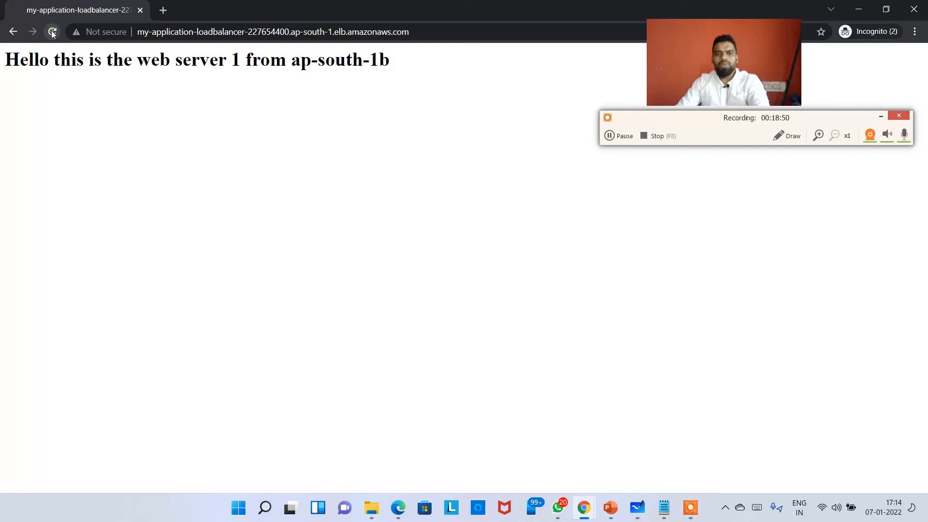
{"action": "left_click", "coordinate": [53, 33]}
{"action": "left_click", "coordinate": [53, 33]}
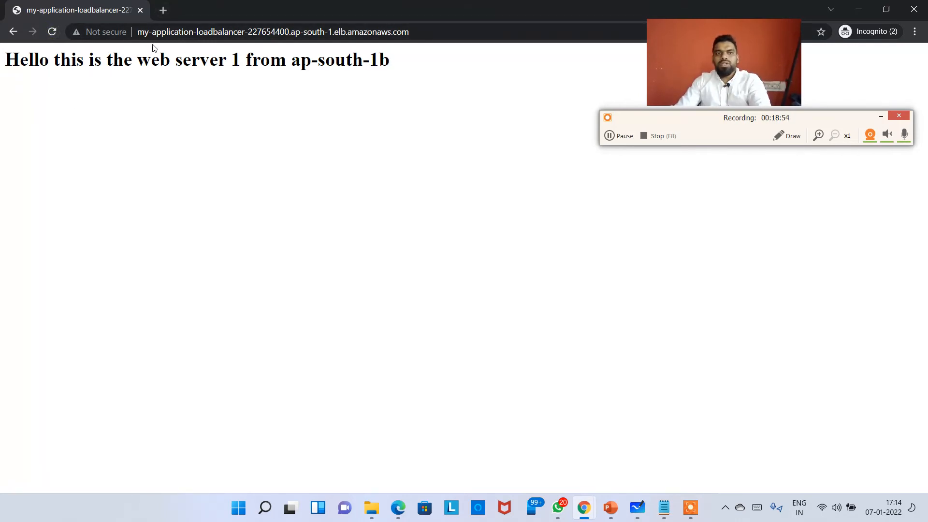
{"action": "left_click_drag", "start_coordinate": [154, 32], "coordinate": [409, 32]}
- Return to the EC2 console, open the security groups list, and select only MyAppSecurityGroup to show its inbound rules
{"action": "key", "text": "alt+Tab"}
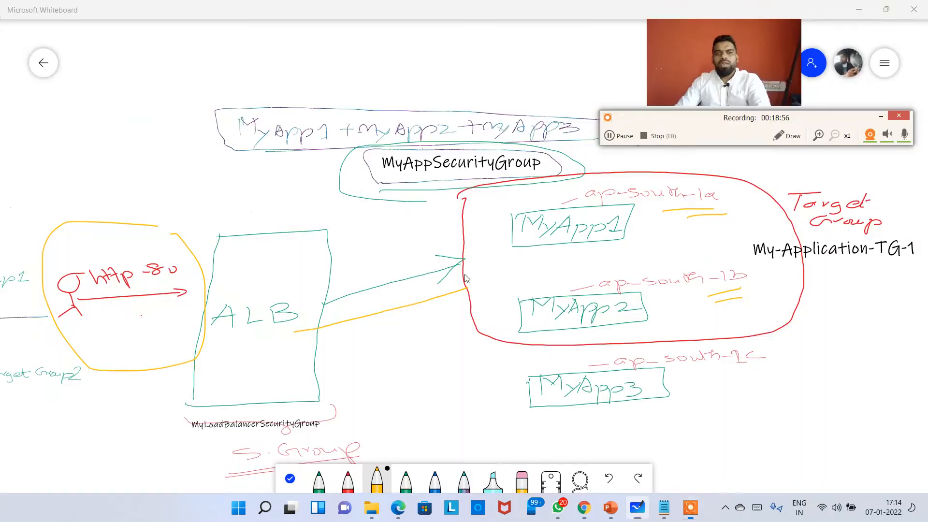
{"action": "key", "text": "alt+Tab"}
{"action": "key", "text": "alt+Tab"}
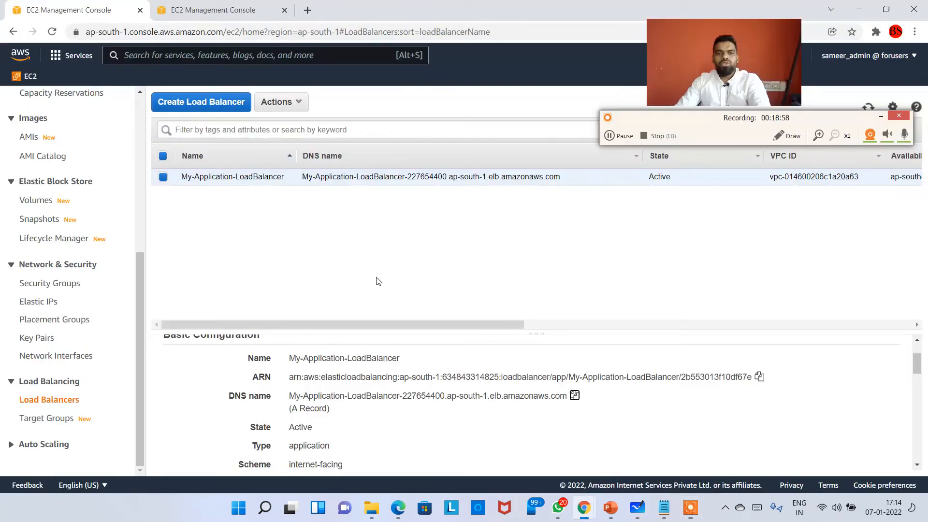
{"action": "left_click", "coordinate": [51, 286]}
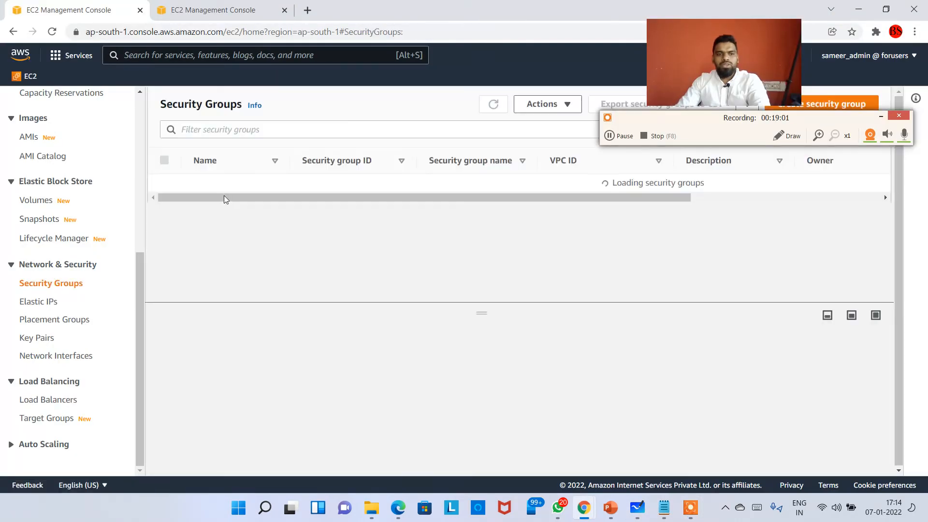
{"action": "left_click", "coordinate": [394, 215]}
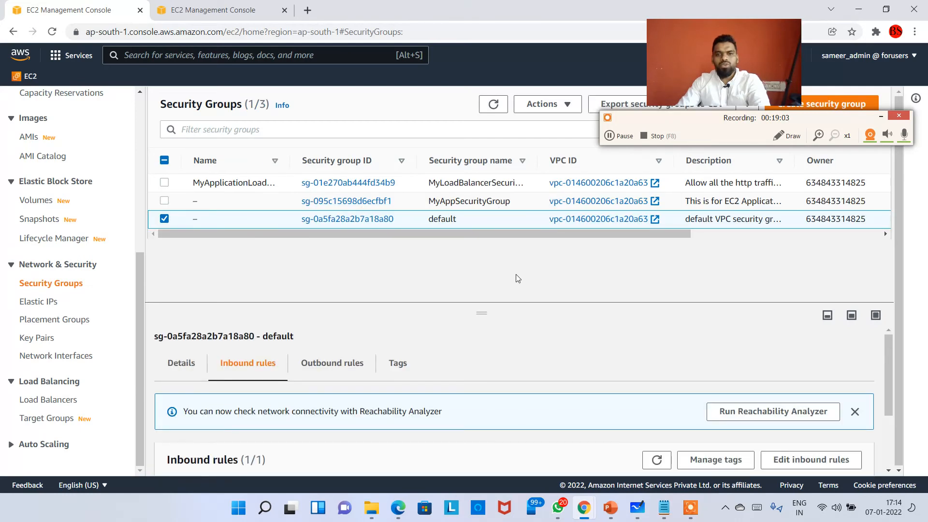
{"action": "left_click", "coordinate": [164, 218]}
{"action": "left_click_drag", "start_coordinate": [440, 200], "coordinate": [561, 203]}
{"action": "left_click_drag", "start_coordinate": [729, 201], "coordinate": [774, 202]}
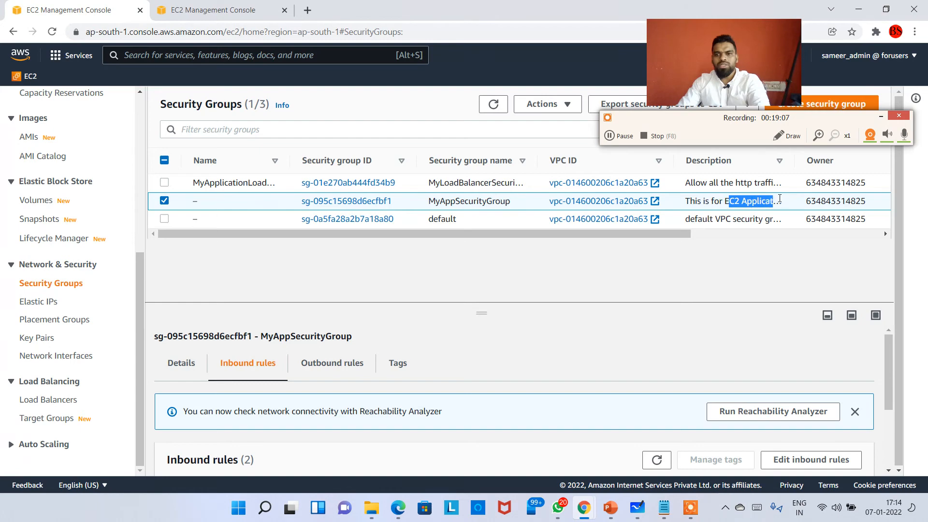
- Widen the Description column, open MyAppSecurityGroup's details, and open its inbound rules for editing
{"action": "left_click_drag", "start_coordinate": [789, 165], "coordinate": [837, 165]}
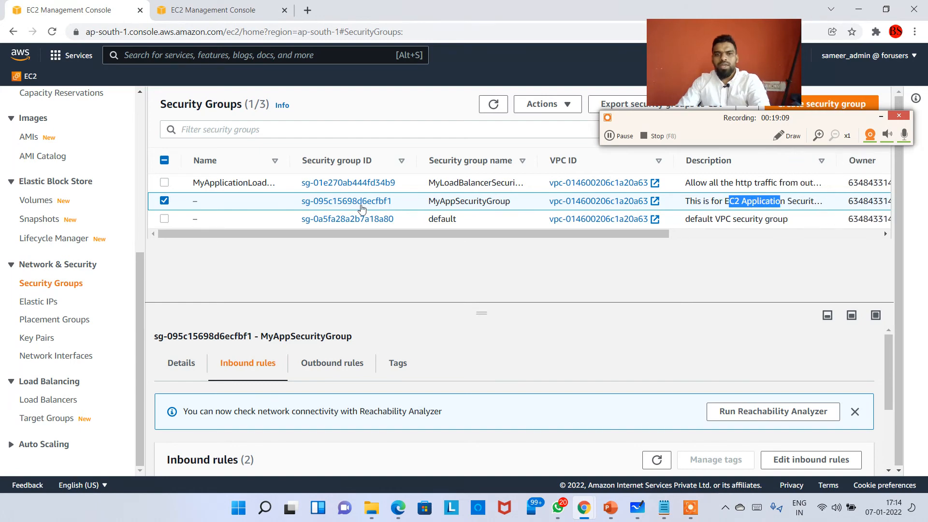
{"action": "left_click", "coordinate": [347, 201]}
{"action": "scroll", "coordinate": [285, 328], "scroll_direction": "down", "scroll_amount": 2}
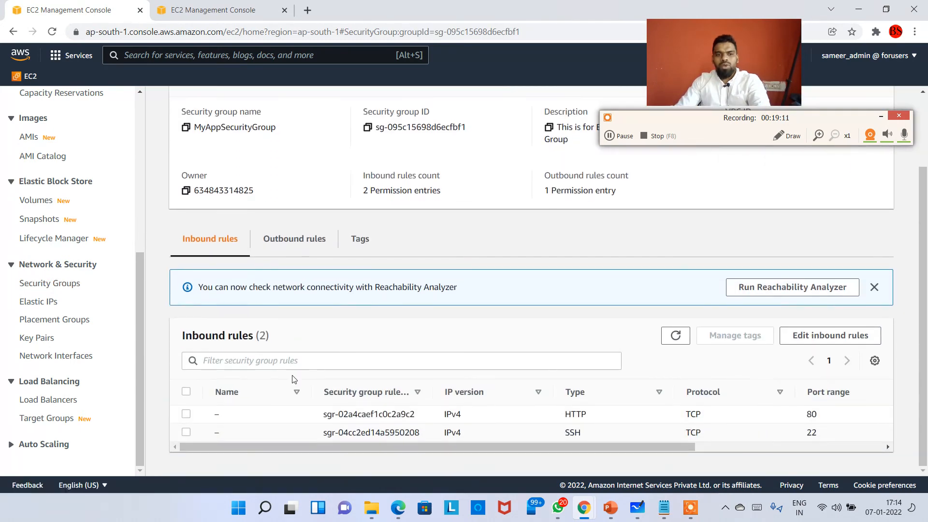
{"action": "left_click", "coordinate": [856, 335]}
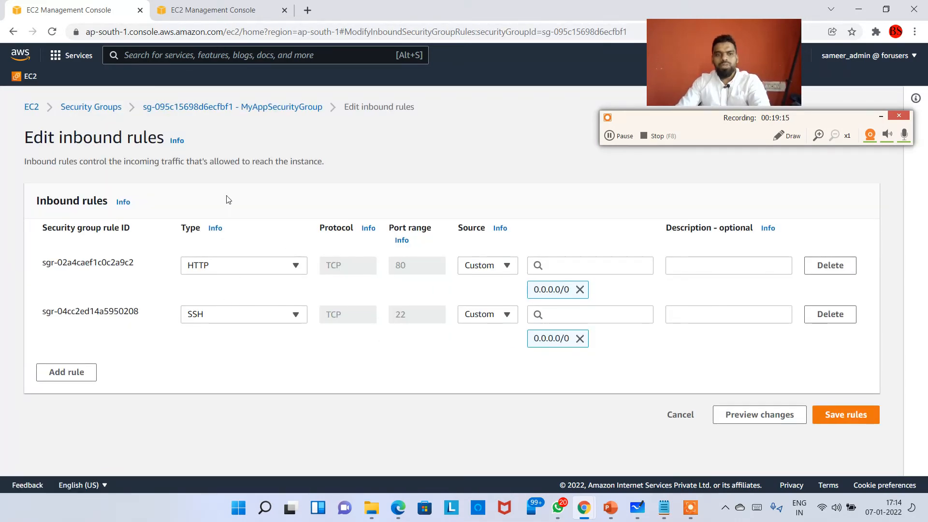
- Open the EC2 instances list, sort it by instance state, select MyApp1, and copy its public IPv4 address
{"action": "left_click", "coordinate": [32, 107]}
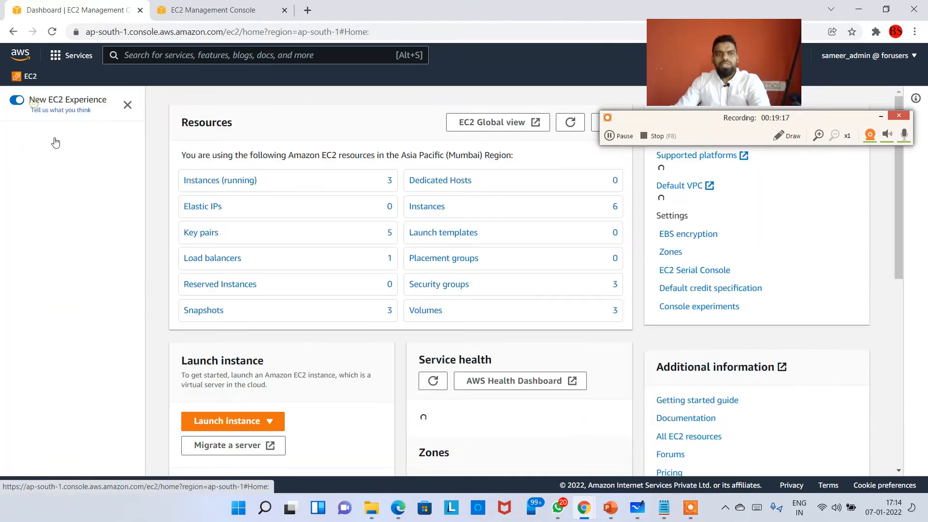
{"action": "left_click", "coordinate": [36, 249]}
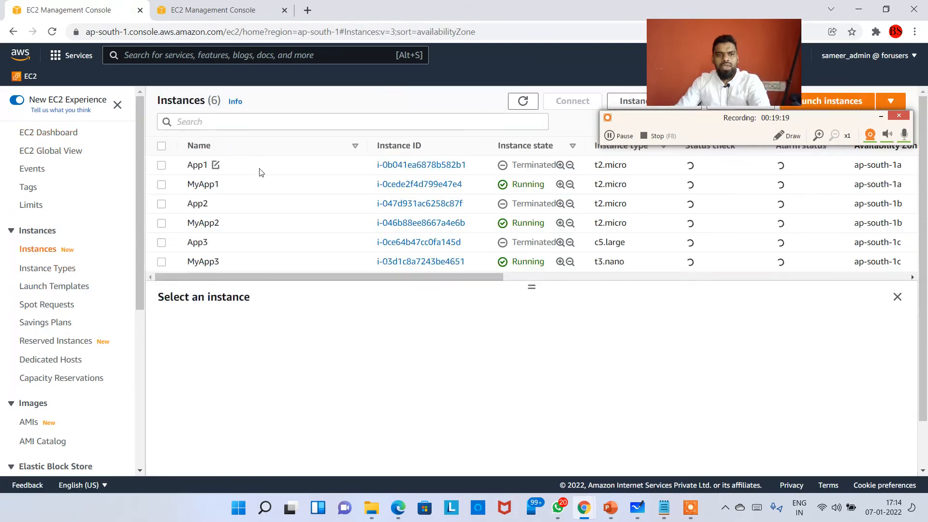
{"action": "left_click", "coordinate": [512, 154]}
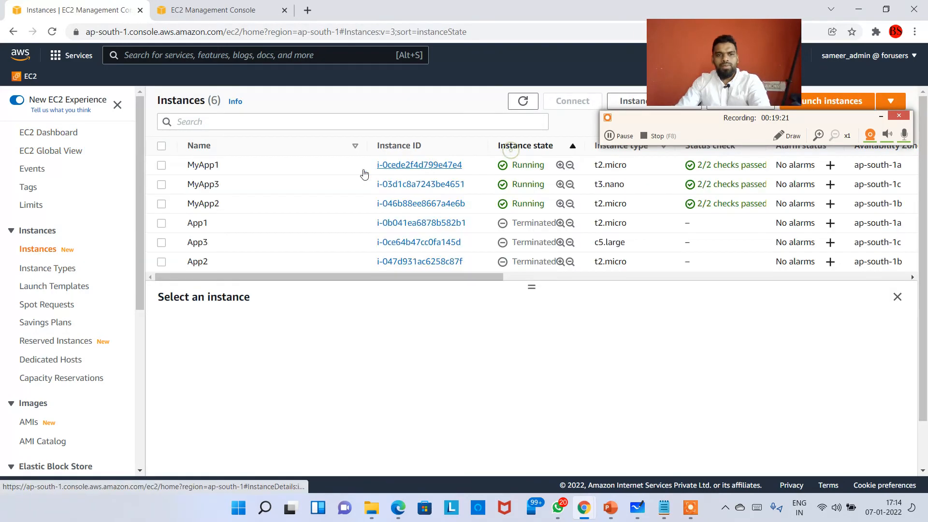
{"action": "left_click", "coordinate": [273, 167]}
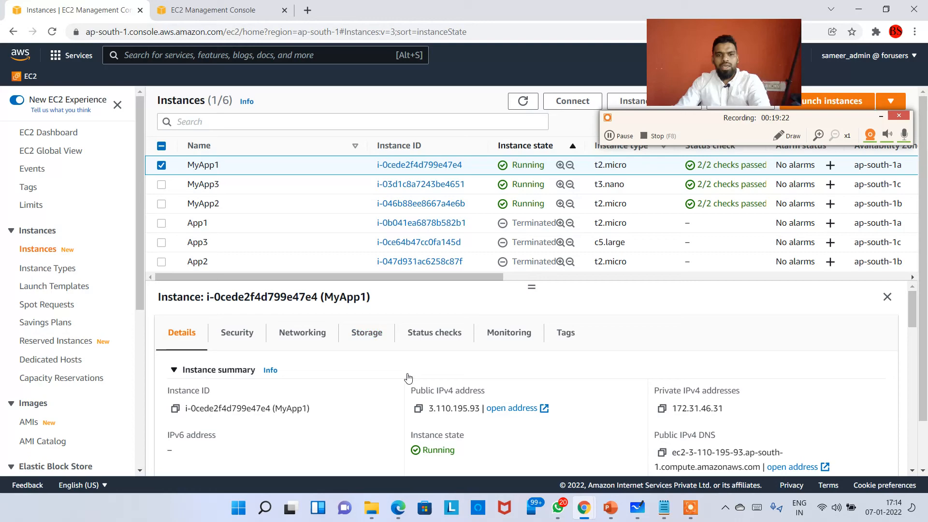
{"action": "left_click", "coordinate": [418, 410]}
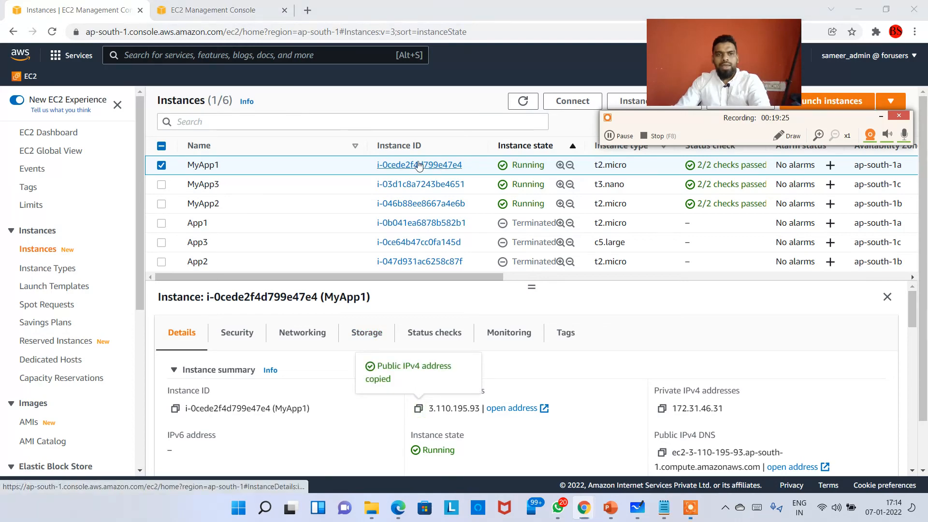
{"action": "key", "text": "alt+Tab"}
{"action": "key", "text": "alt+Tab"}
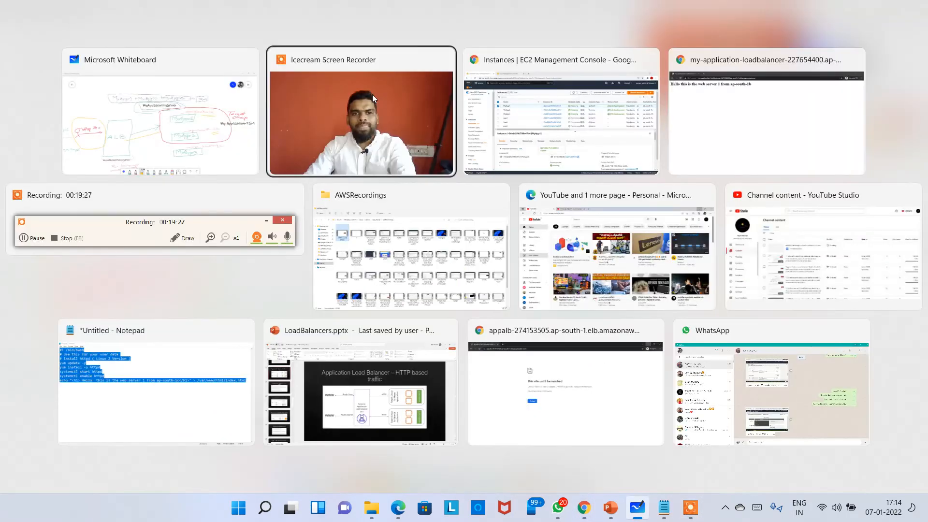
{"action": "key", "text": "alt+Tab"}
{"action": "key", "text": "alt+Tab"}
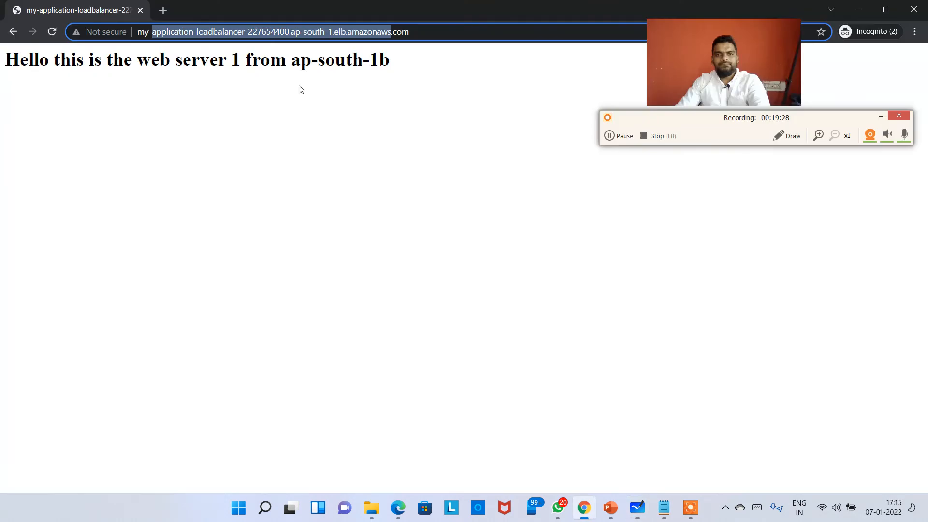
{"action": "left_click", "coordinate": [162, 10]}
{"action": "type", "text": "http://"}
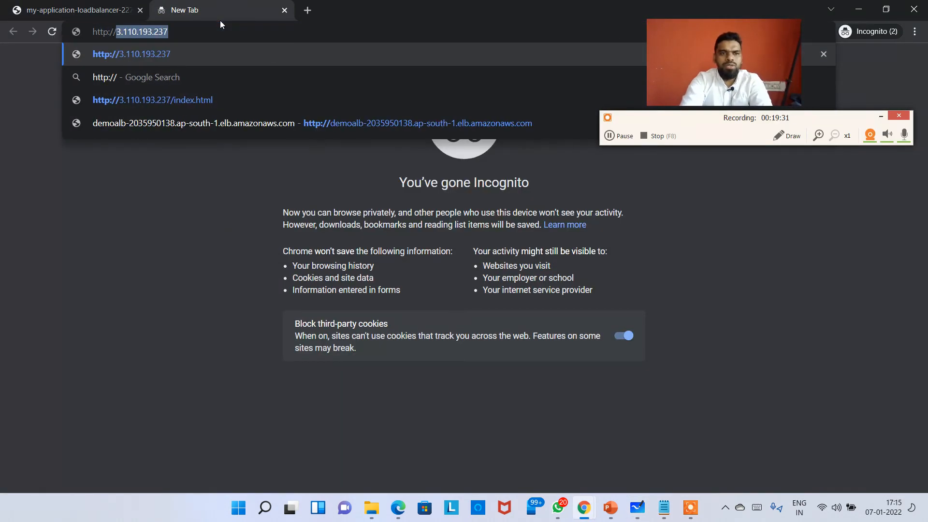
{"action": "key", "text": "Return"}
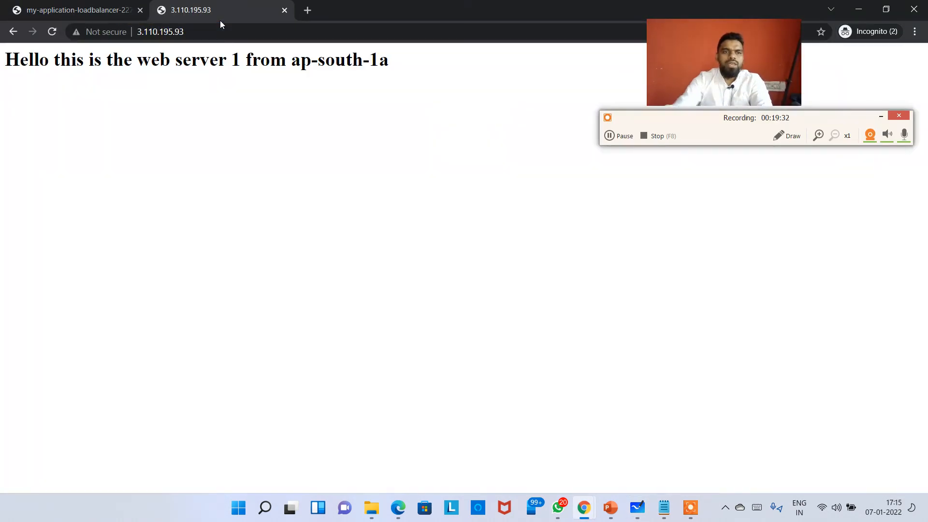
- Open another blank Incognito tab, return to the EC2 console, select MyApp2, and copy its public IPv4 address
{"action": "left_click", "coordinate": [309, 10]}
{"action": "key", "text": "alt+Tab"}
{"action": "key", "text": "alt+Tab"}
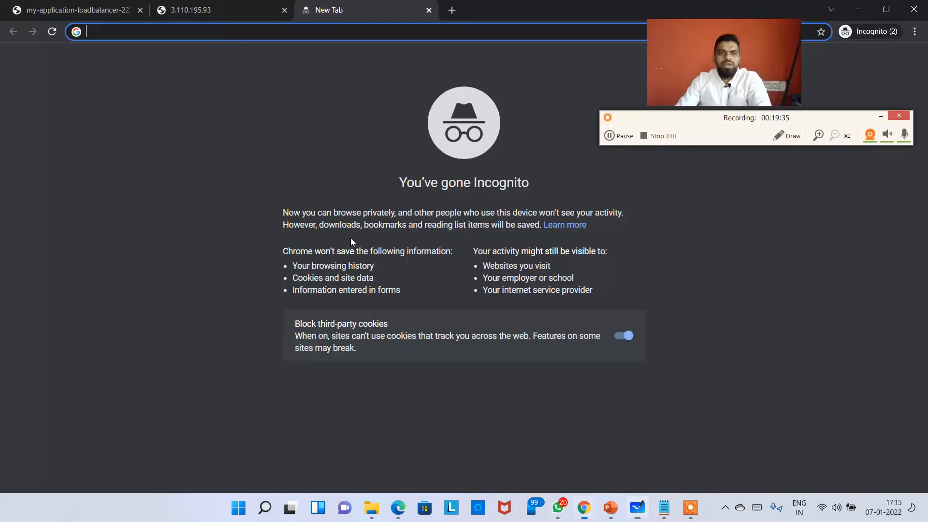
{"action": "key", "text": "alt+Tab"}
{"action": "key", "text": "alt+Tab"}
{"action": "key", "text": "Tab"}
{"action": "key", "text": "Tab"}
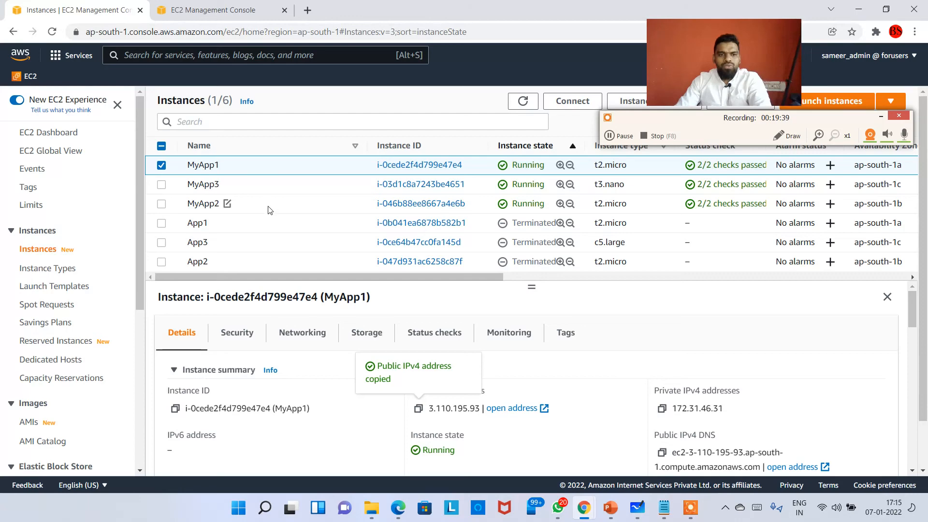
{"action": "left_click", "coordinate": [270, 205]}
{"action": "left_click", "coordinate": [418, 410]}
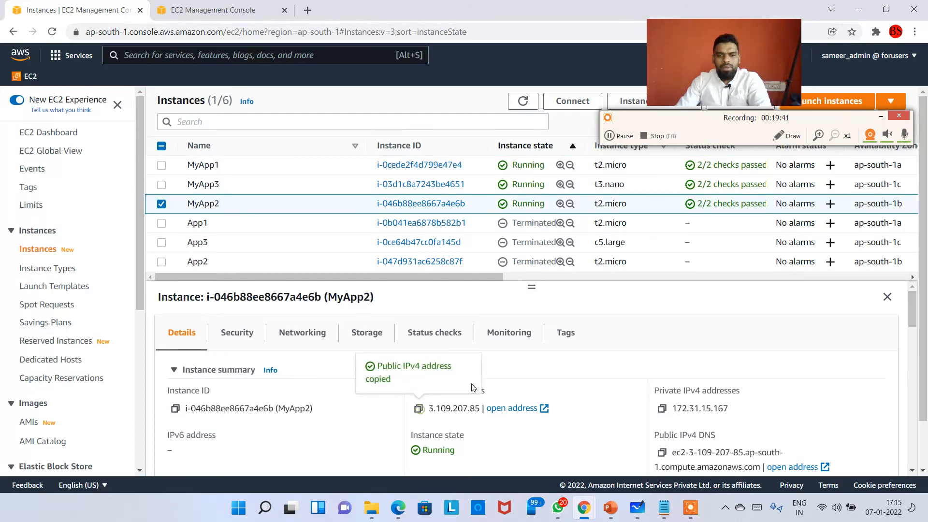
{"action": "key", "text": "alt+Tab"}
{"action": "key", "text": "Tab"}
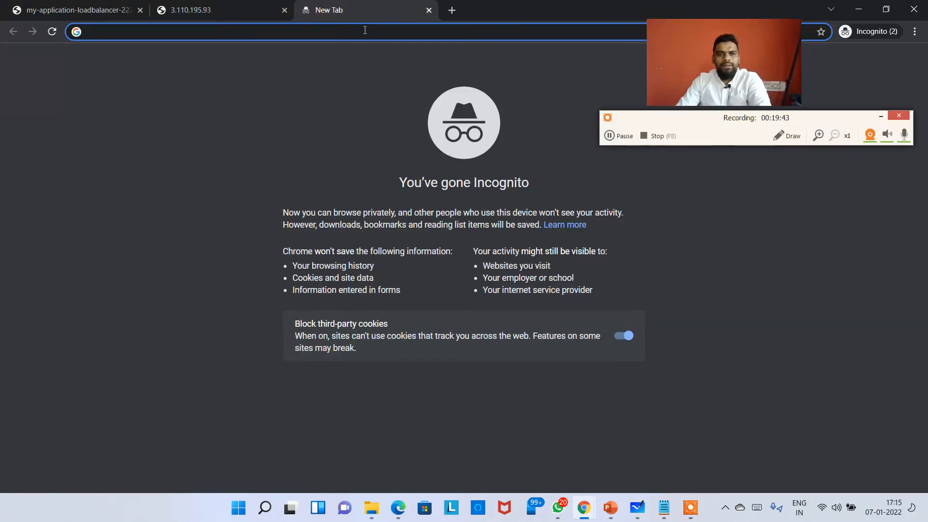
{"action": "type", "text": "http://"}
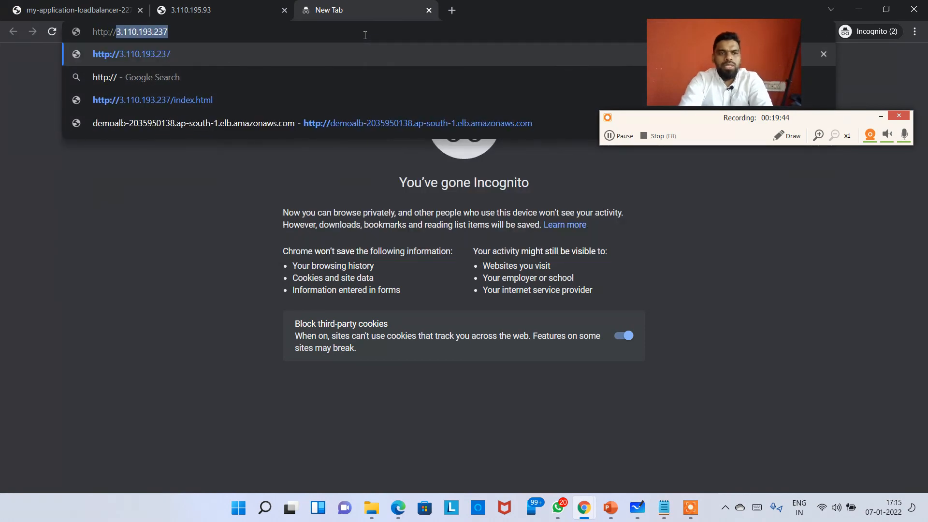
{"action": "key", "text": "ctrl+v"}
{"action": "key", "text": "Return"}
{"action": "left_click", "coordinate": [82, 10]}
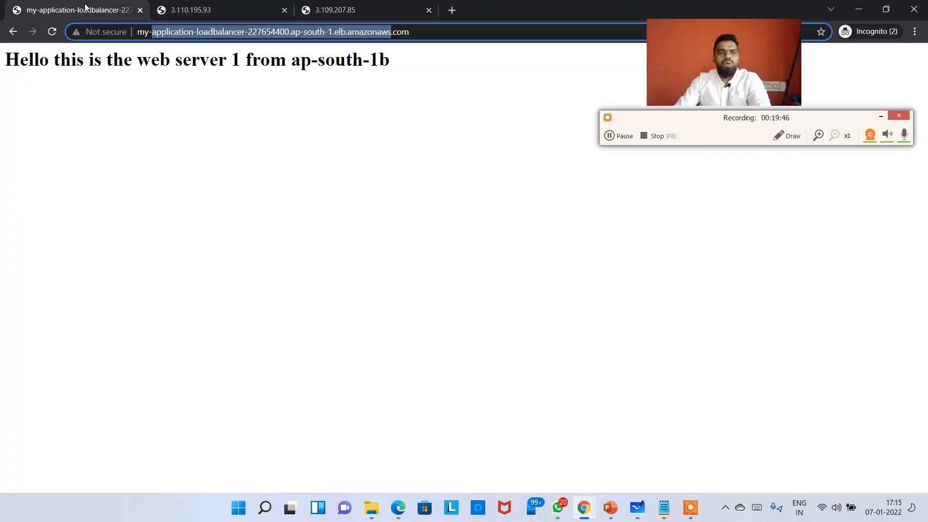
- Return to the EC2 console, delete the HTTP port 80 inbound rule from MyAppSecurityGroup, and save the rules
{"action": "key", "text": "alt+Tab"}
{"action": "key", "text": "Tab"}
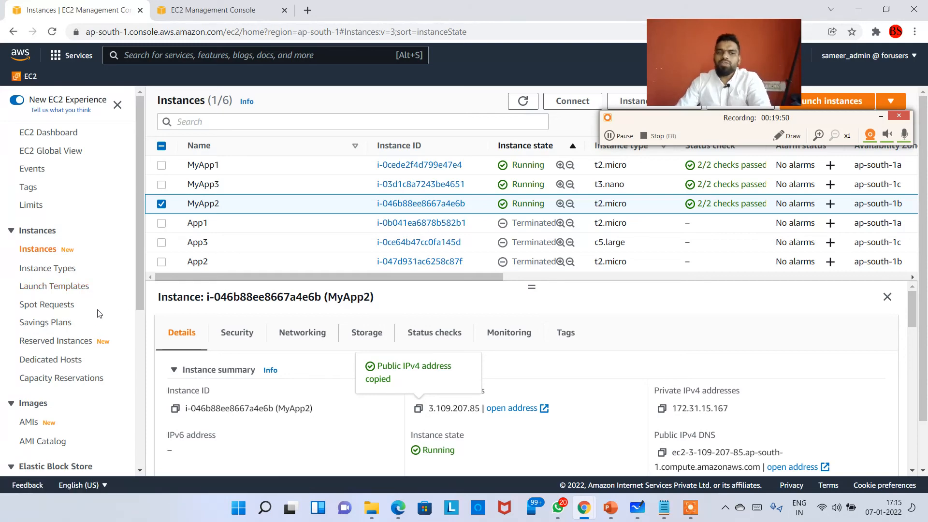
{"action": "scroll", "coordinate": [69, 313], "scroll_direction": "down", "scroll_amount": 6}
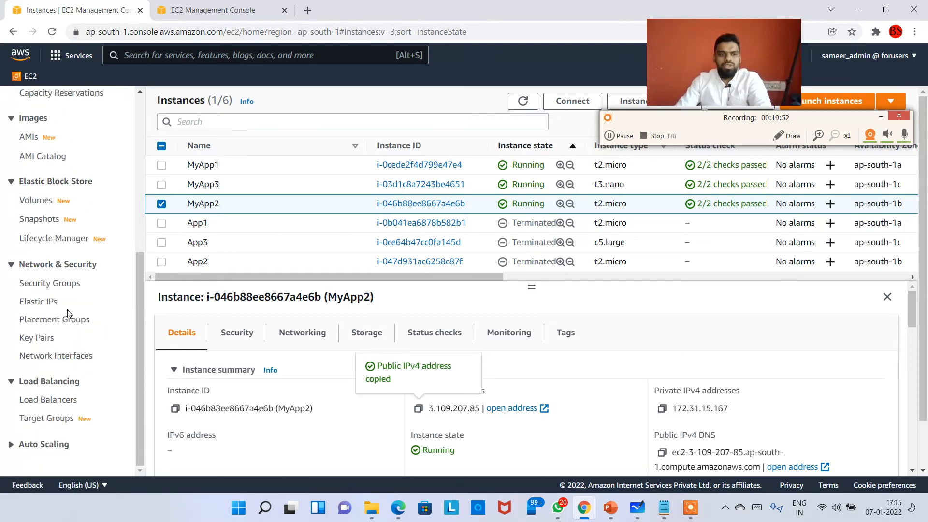
{"action": "left_click", "coordinate": [67, 284]}
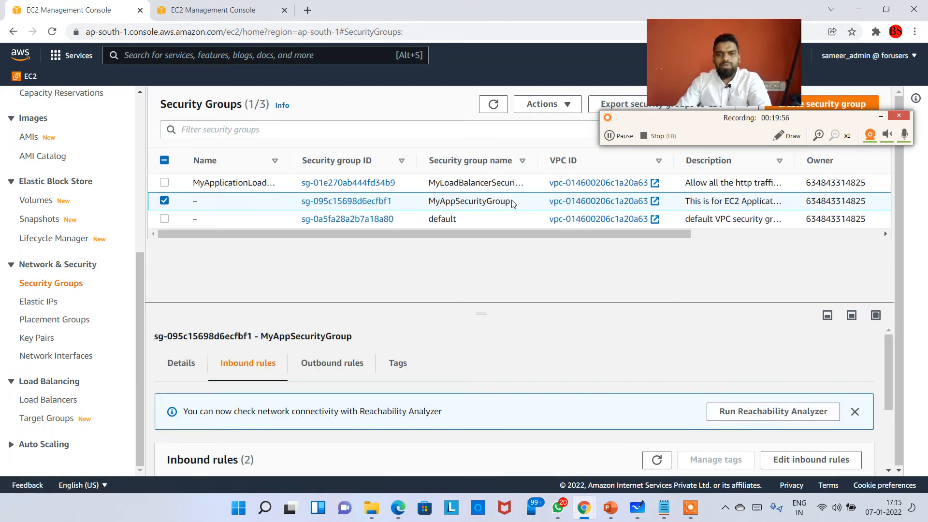
{"action": "left_click", "coordinate": [383, 203]}
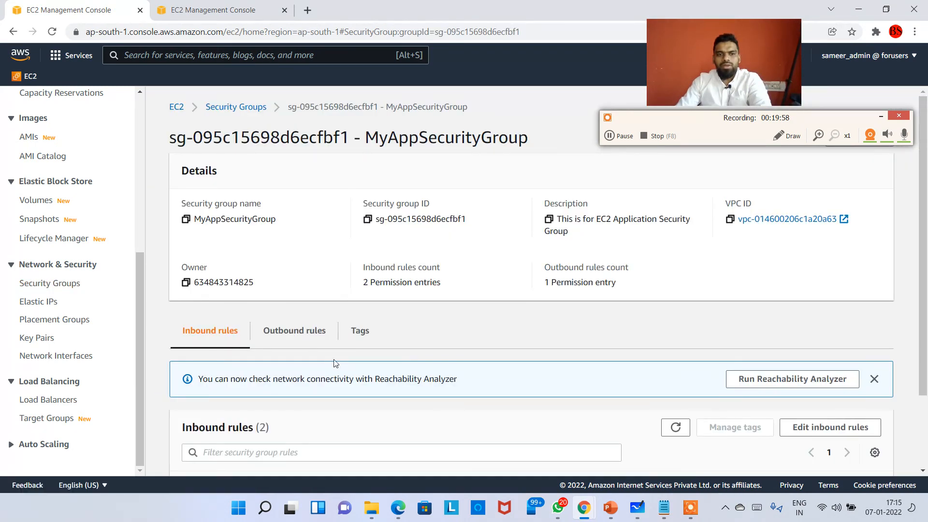
{"action": "scroll", "coordinate": [469, 393], "scroll_direction": "down", "scroll_amount": 2}
{"action": "left_click", "coordinate": [817, 337]}
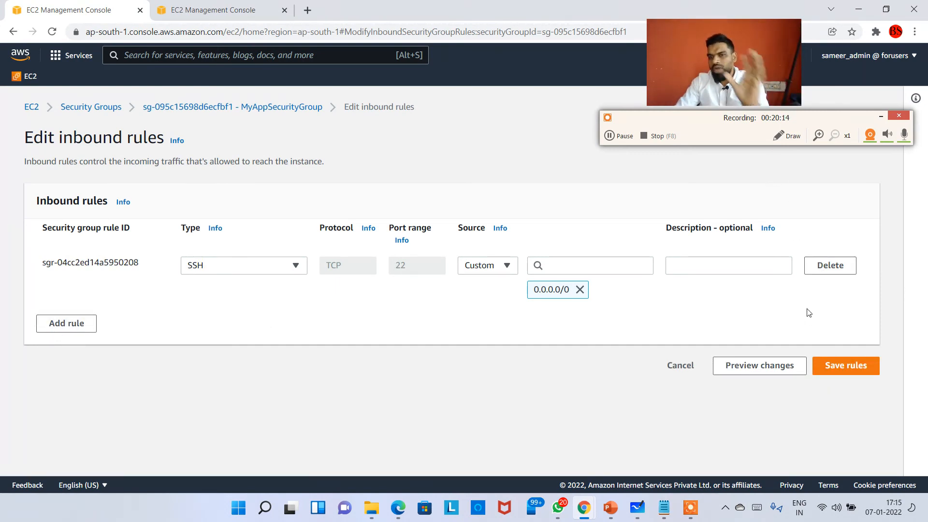
{"action": "left_click", "coordinate": [836, 373]}
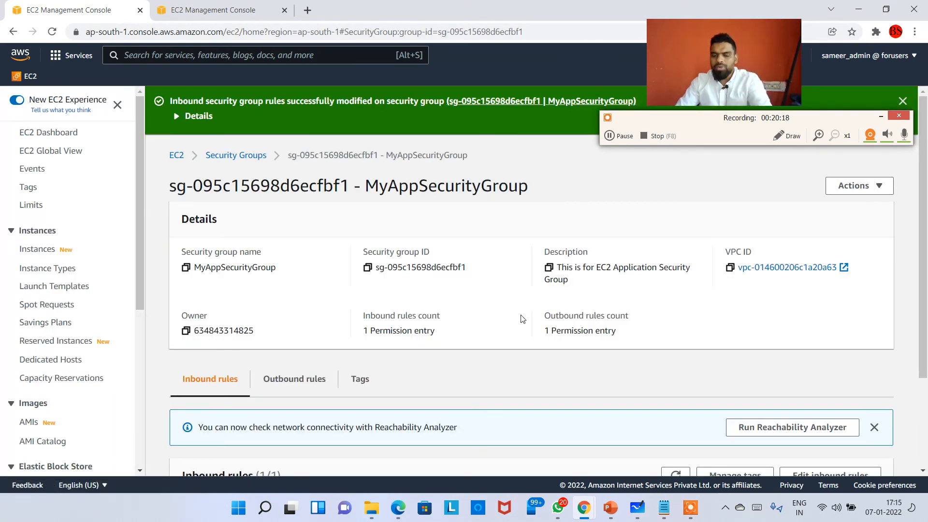
- Switch to the Incognito window and reload the load balancer page and both server IP pages to test access without the HTTP rule
{"action": "key", "text": "alt+Tab"}
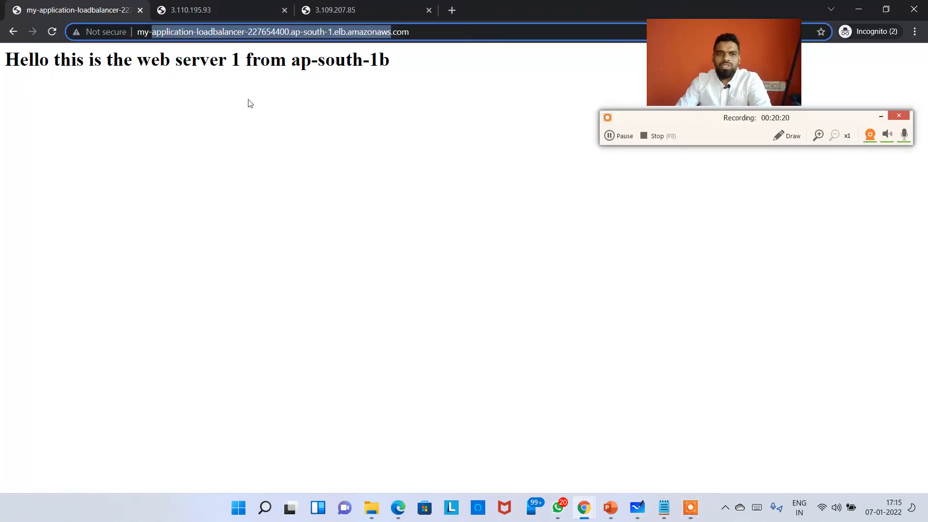
{"action": "left_click", "coordinate": [219, 7]}
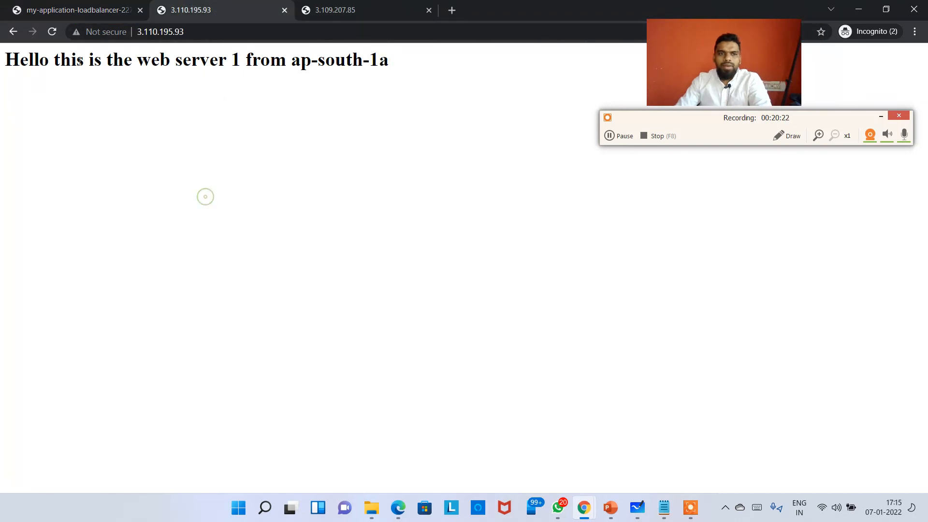
{"action": "left_click", "coordinate": [22, 8]}
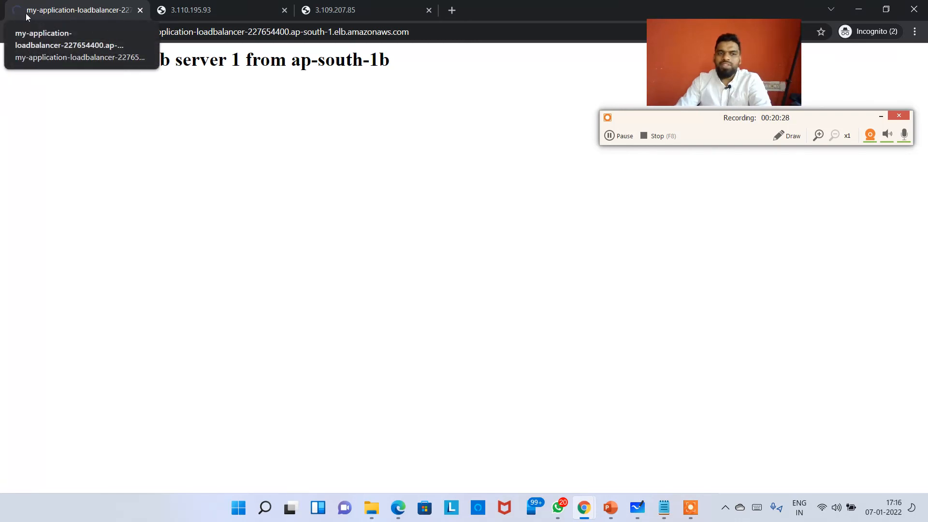
{"action": "left_click", "coordinate": [252, 5]}
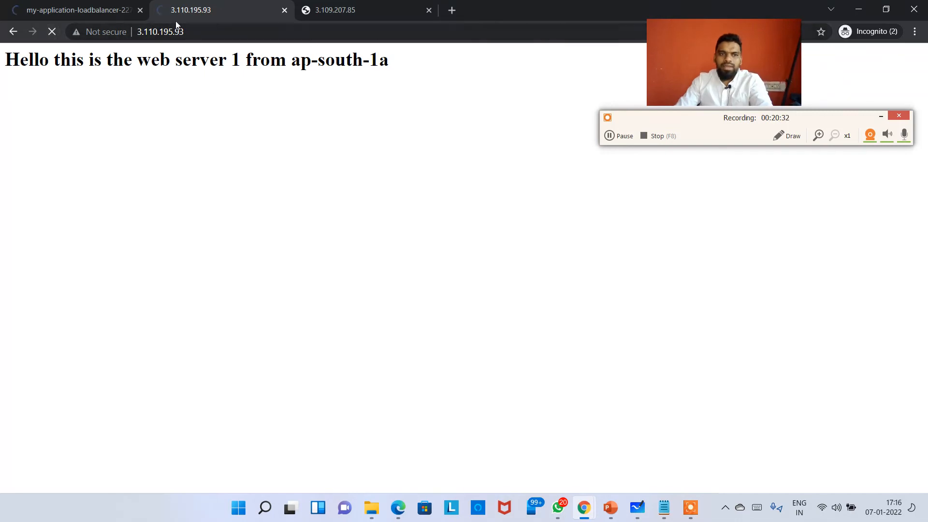
{"action": "left_click", "coordinate": [348, 10]}
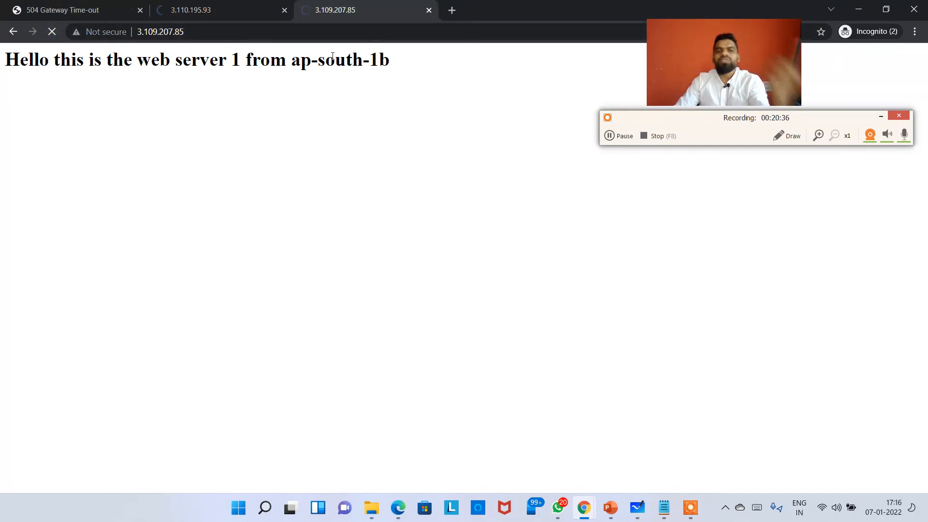
{"action": "left_click", "coordinate": [25, 17]}
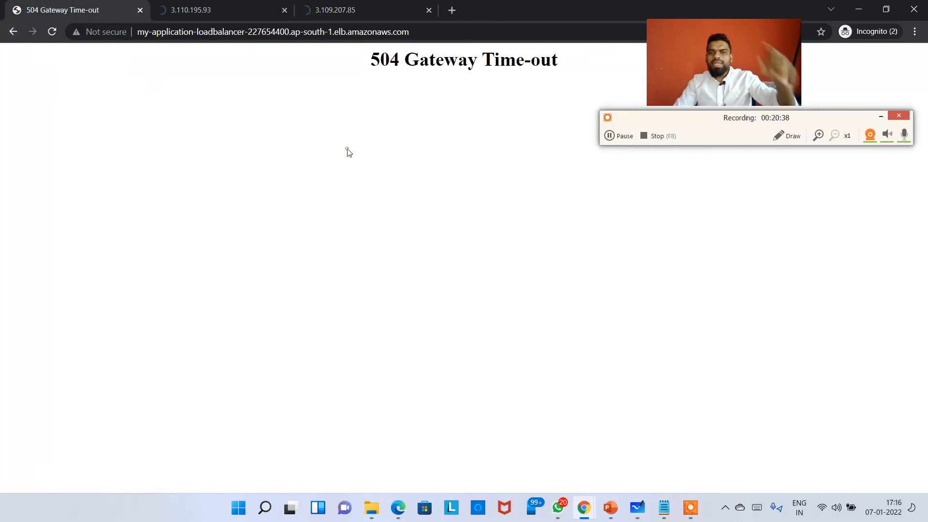
- Recheck the 3.110.195.93 and 3.109.207.85 pages to see whether the servers still respond directly
{"action": "left_click_drag", "start_coordinate": [709, 69], "coordinate": [761, 52]}
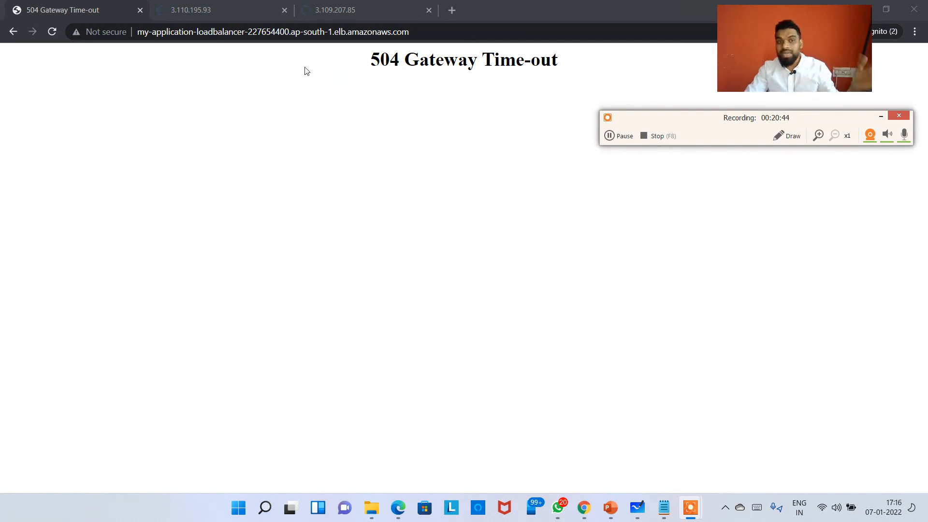
{"action": "left_click", "coordinate": [206, 6]}
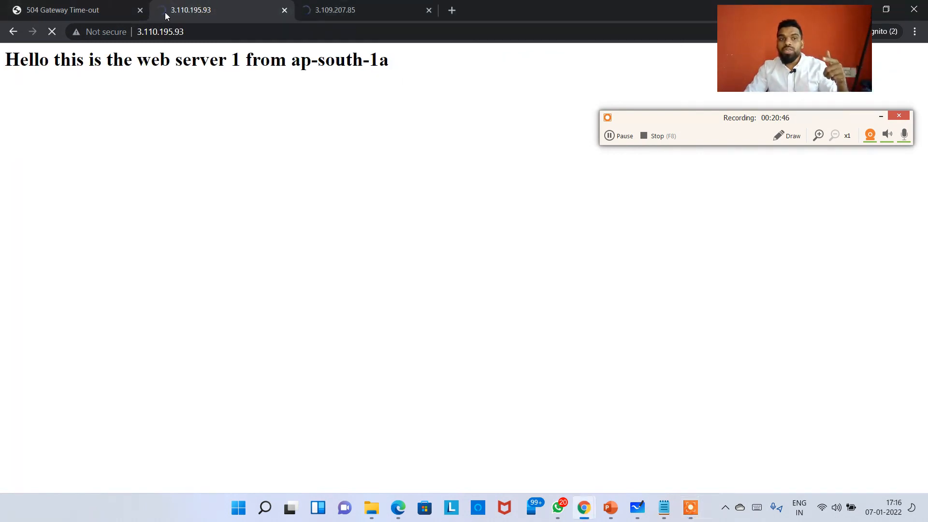
{"action": "left_click", "coordinate": [336, 15]}
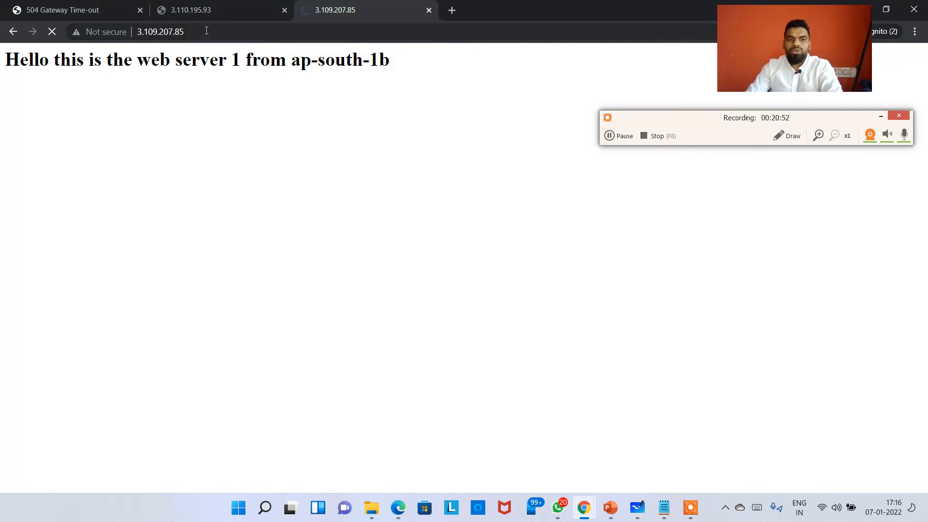
{"action": "left_click", "coordinate": [208, 10]}
{"action": "left_click", "coordinate": [346, 13]}
{"action": "left_click", "coordinate": [232, 13]}
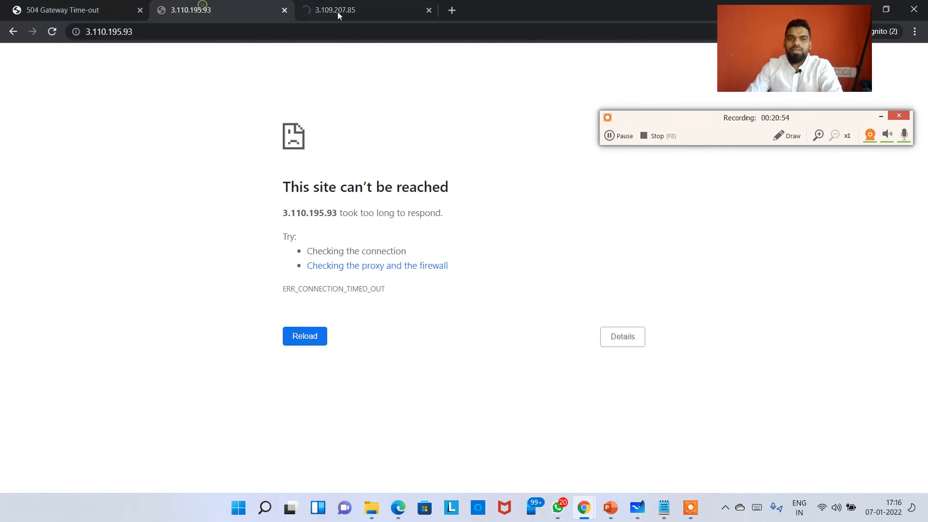
{"action": "left_click", "coordinate": [337, 14]}
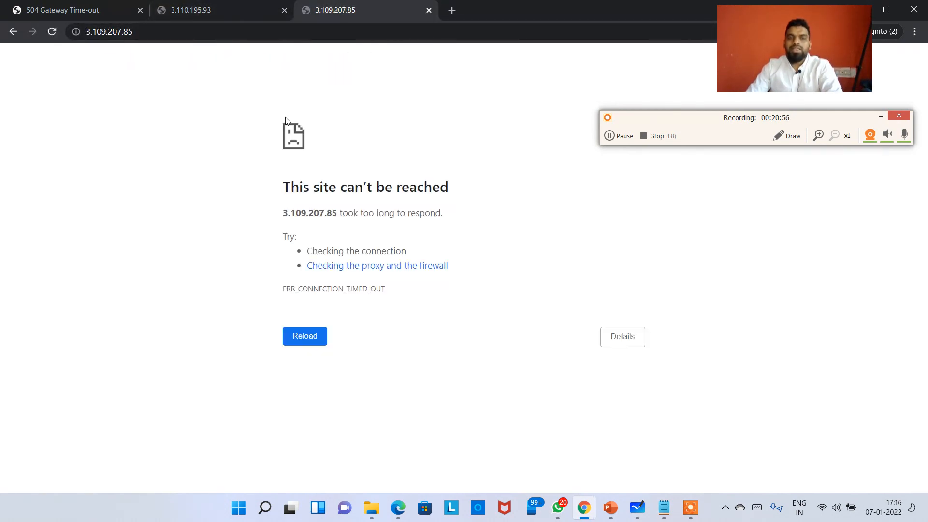
- Return to the EC2 console and open MyAppSecurityGroup's inbound rules for editing
{"action": "left_click", "coordinate": [203, 10]}
{"action": "key", "text": "ctrl+shift+Tab"}
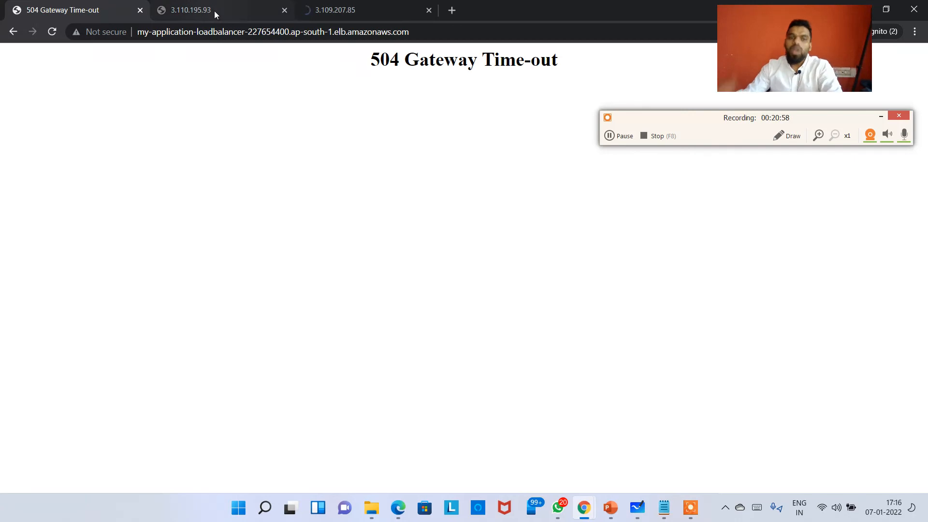
{"action": "key", "text": "alt+Tab"}
{"action": "key", "text": "alt+Tab"}
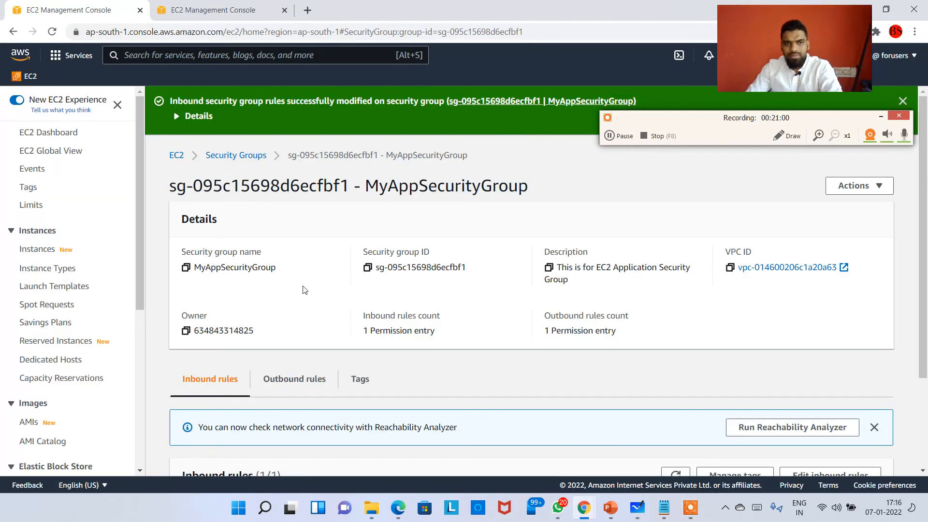
{"action": "left_click", "coordinate": [237, 154]}
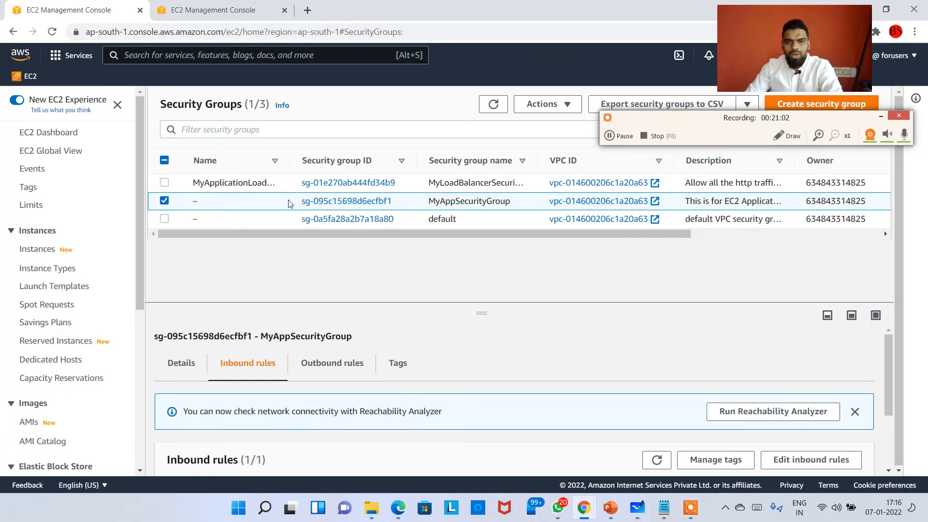
{"action": "left_click", "coordinate": [338, 202]}
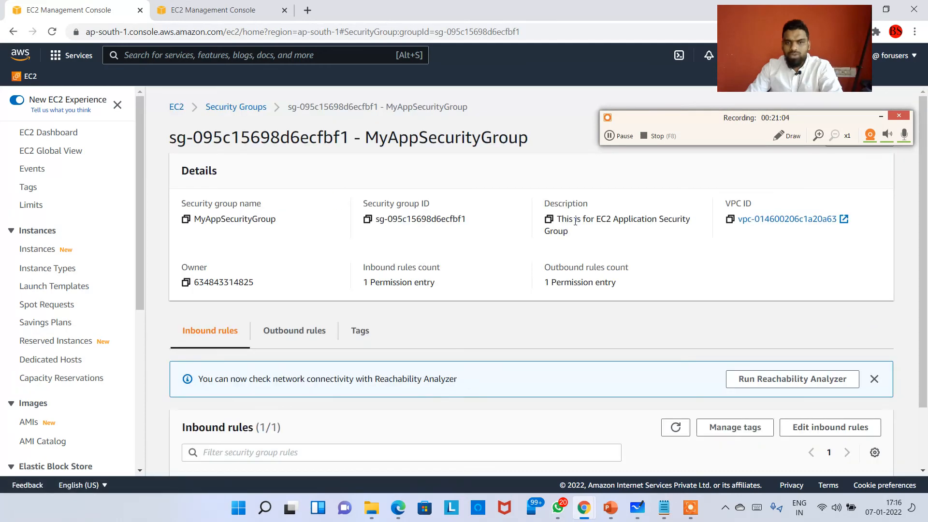
{"action": "scroll", "coordinate": [407, 339], "scroll_direction": "down", "scroll_amount": 3}
{"action": "left_click", "coordinate": [828, 356]}
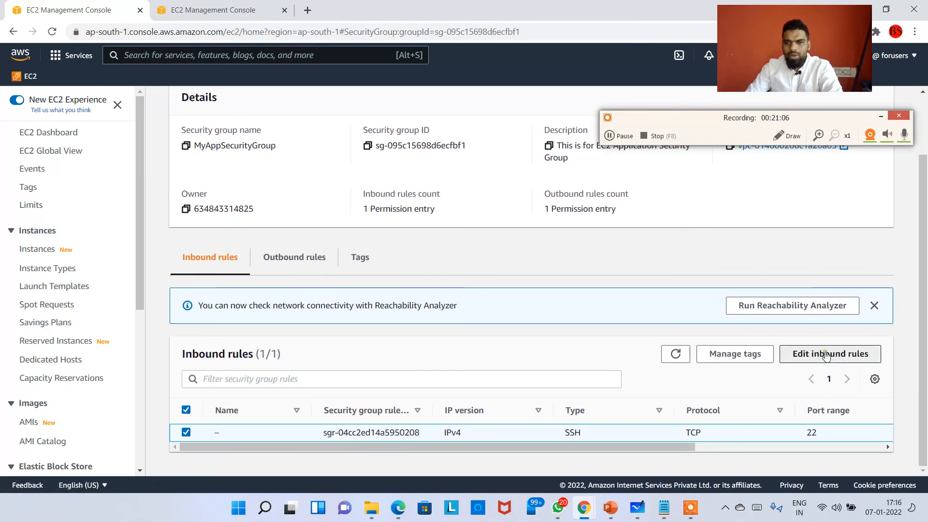
- Add an inbound rule of type HTTP with a Custom source to MyAppSecurityGroup
{"action": "left_click", "coordinate": [59, 322]}
{"action": "left_click", "coordinate": [257, 317]}
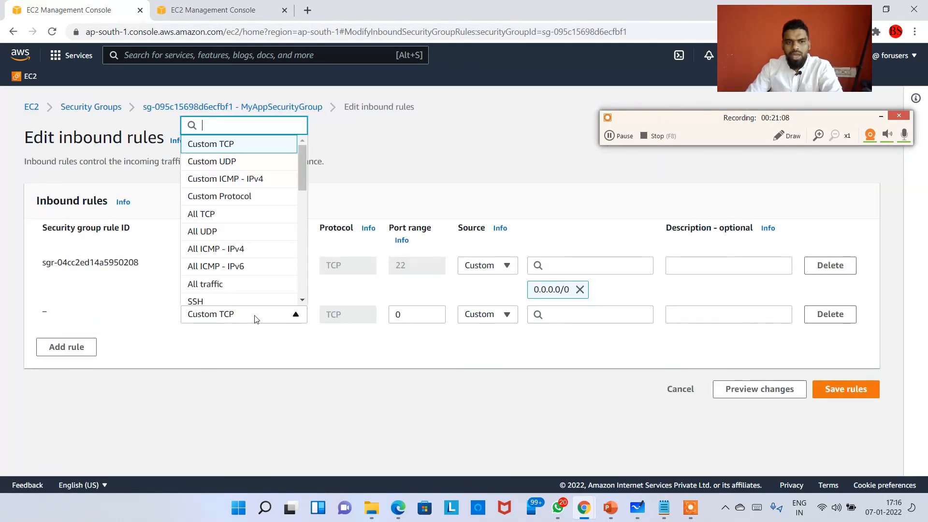
{"action": "type", "text": "http"}
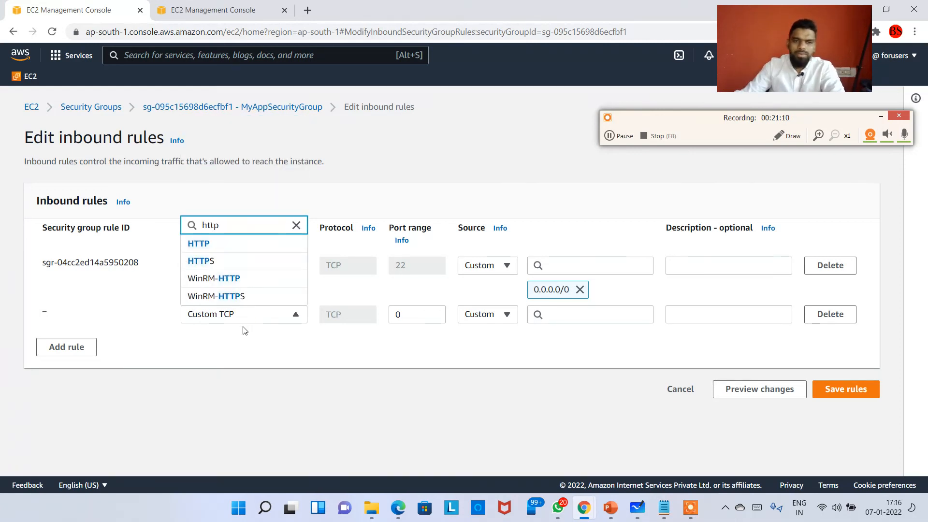
{"action": "left_click", "coordinate": [216, 243]}
{"action": "left_click", "coordinate": [503, 317]}
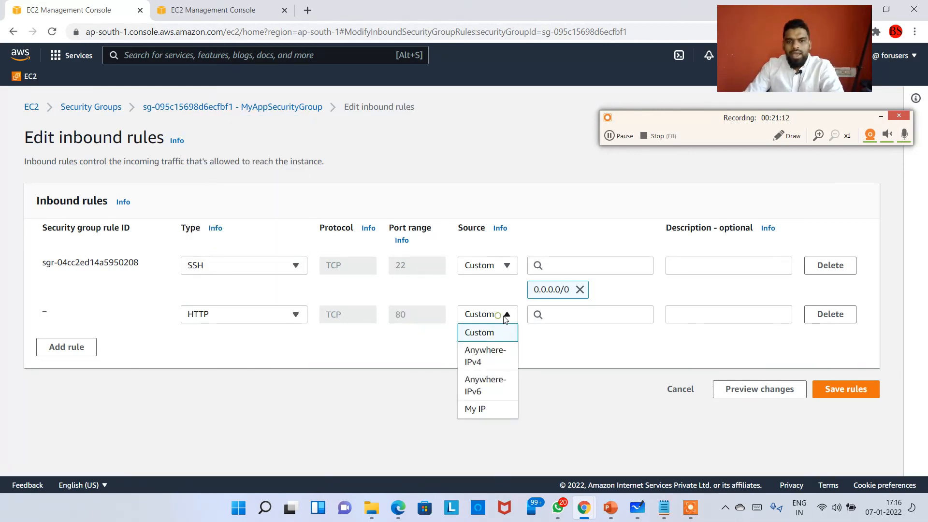
{"action": "left_click", "coordinate": [492, 334]}
{"action": "left_click", "coordinate": [591, 315]}
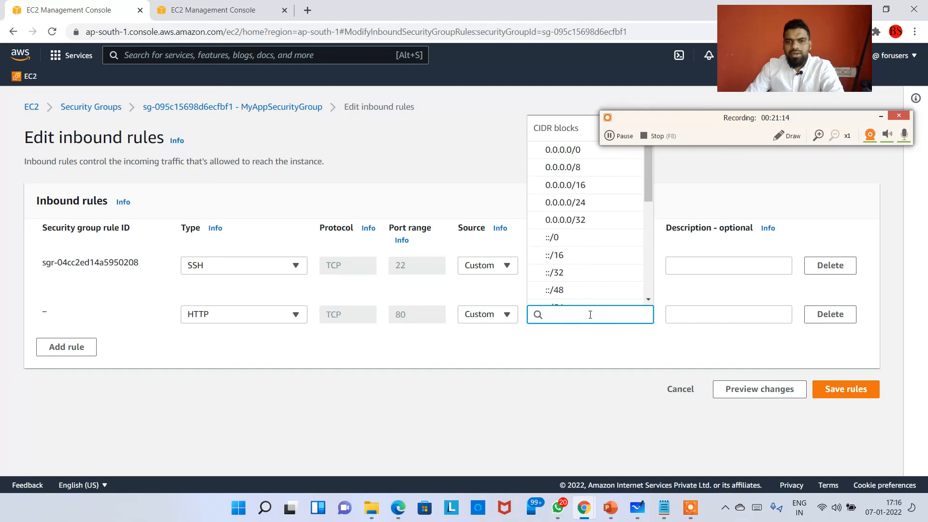
- Switch to Microsoft Whiteboard and look up the name of the ALB's security group in the diagram
{"action": "left_click", "coordinate": [638, 508]}
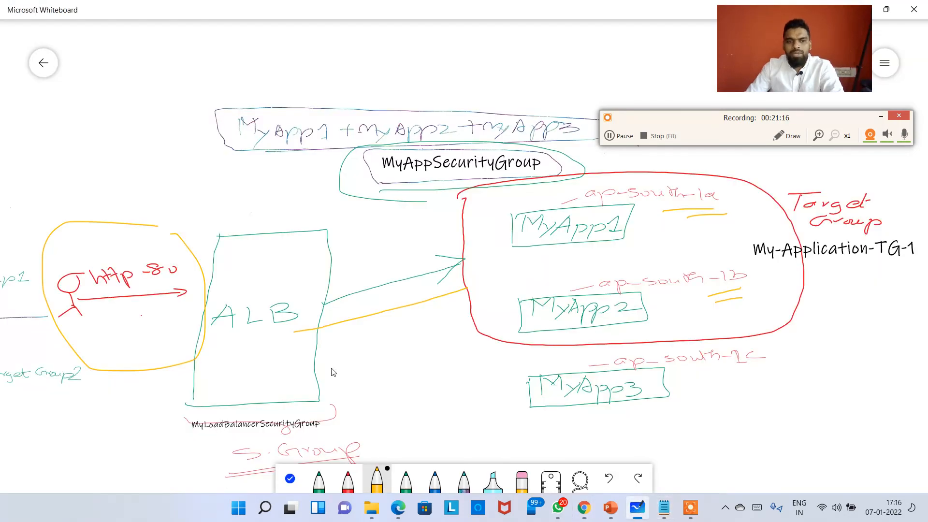
{"action": "scroll", "coordinate": [382, 392], "scroll_direction": "up", "scroll_amount": 5}
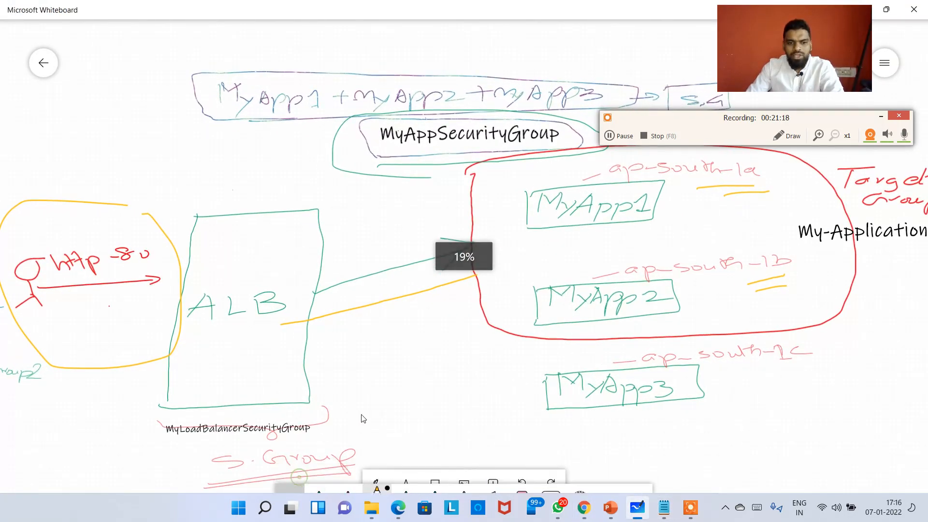
{"action": "scroll", "coordinate": [364, 419], "scroll_direction": "up", "scroll_amount": 3}
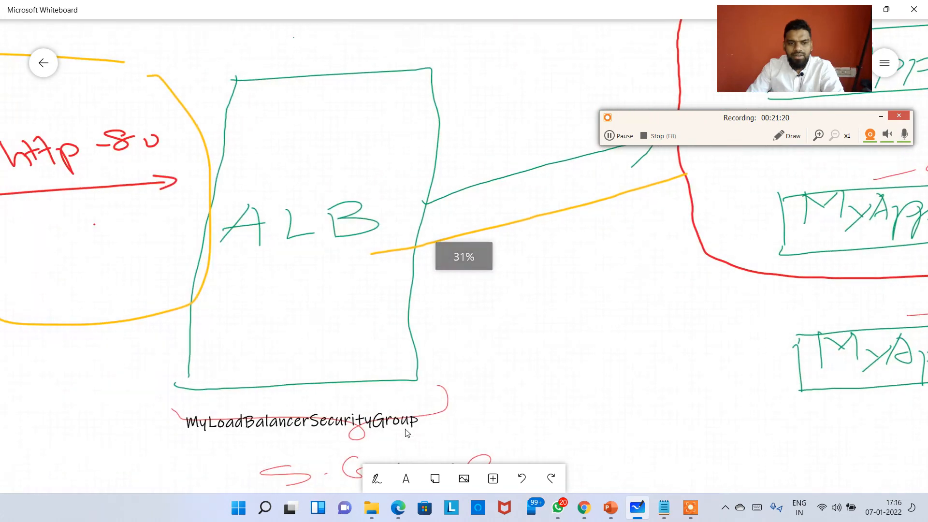
{"action": "scroll", "coordinate": [406, 433], "scroll_direction": "down", "scroll_amount": 3}
{"action": "scroll", "coordinate": [357, 309], "scroll_direction": "up", "scroll_amount": 5}
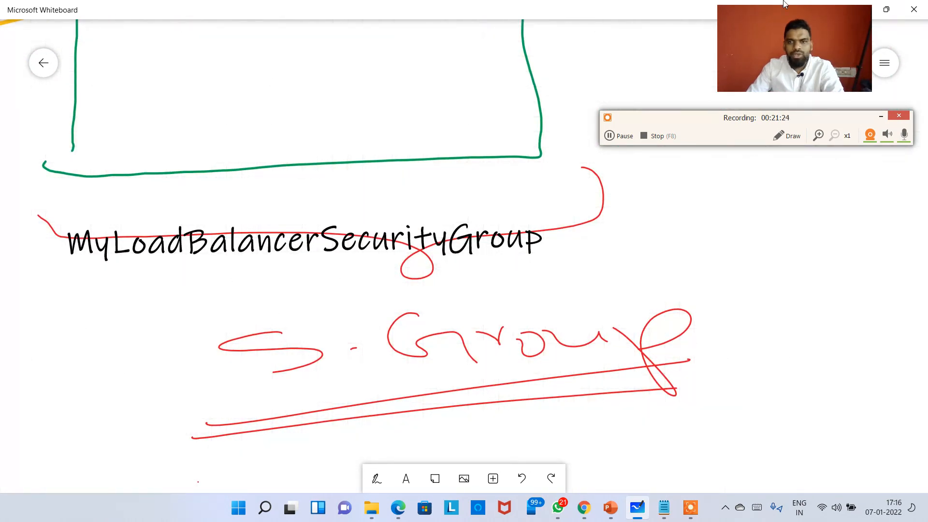
{"action": "left_click_drag", "start_coordinate": [793, 31], "coordinate": [794, 111]}
- Back in the EC2 console, set the HTTP rule's source to the MyLoadBalancerSecurityGroup security group and save the rules
{"action": "key", "text": "alt+Tab"}
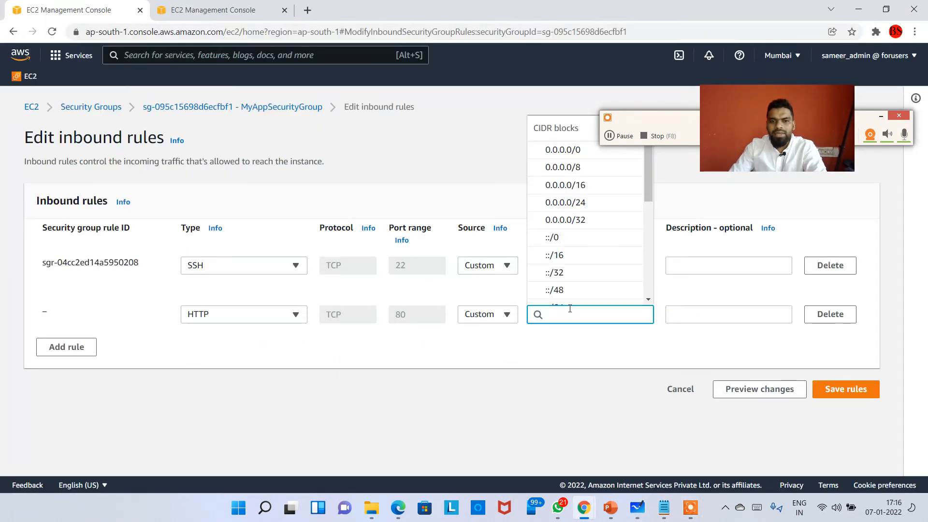
{"action": "type", "text": "m"}
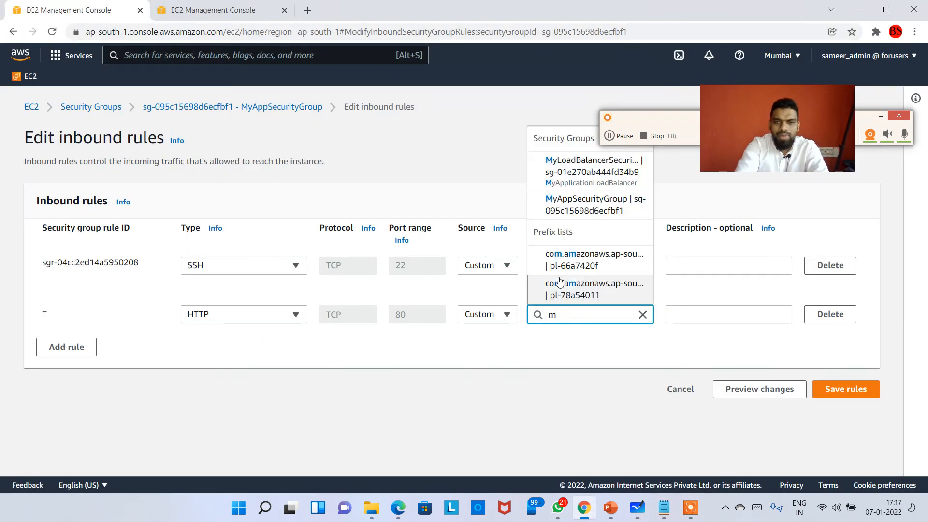
{"action": "type", "text": "yload"}
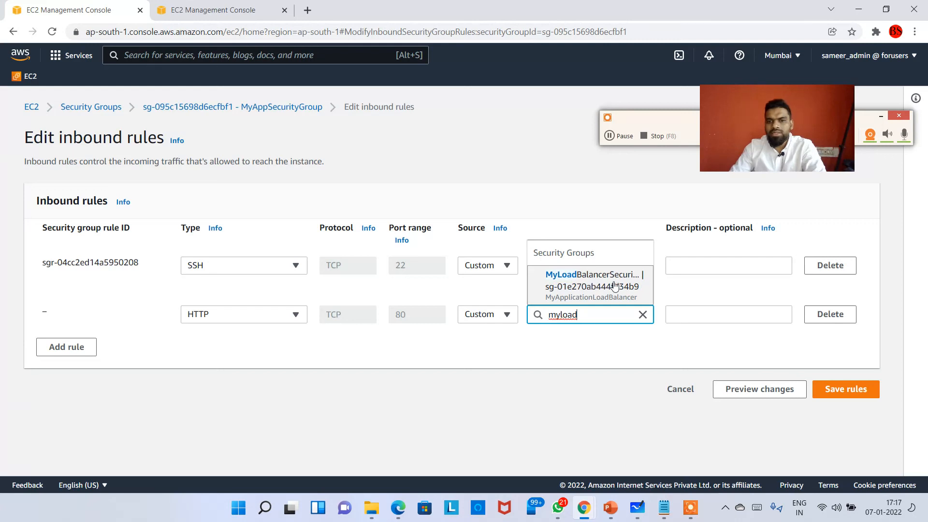
{"action": "left_click", "coordinate": [614, 285]}
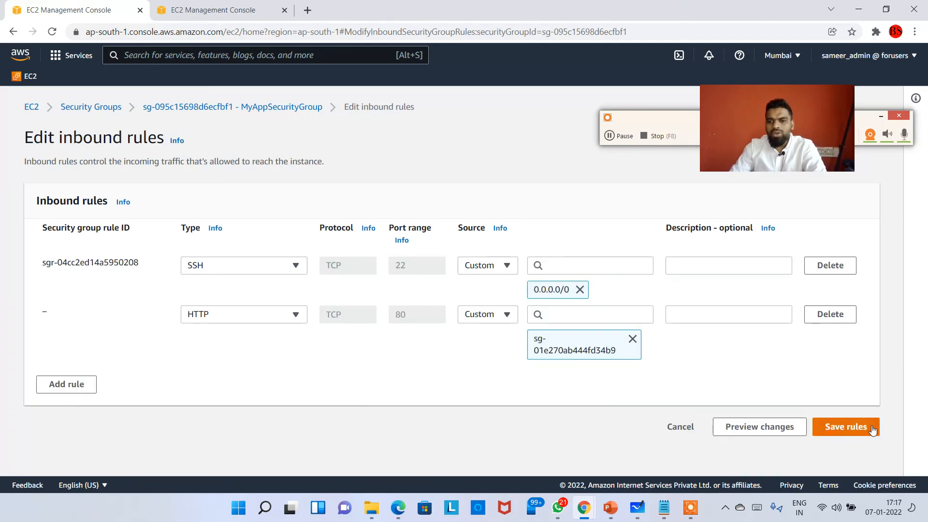
{"action": "left_click", "coordinate": [873, 431]}
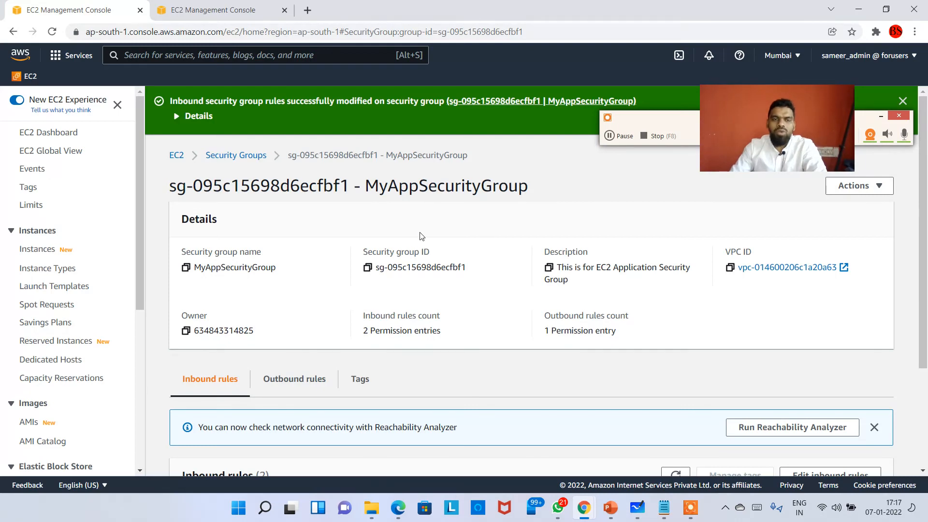
- Switch to the Incognito window and reload the load balancer page several times to test access through the ALB
{"action": "key", "text": "alt+Tab"}
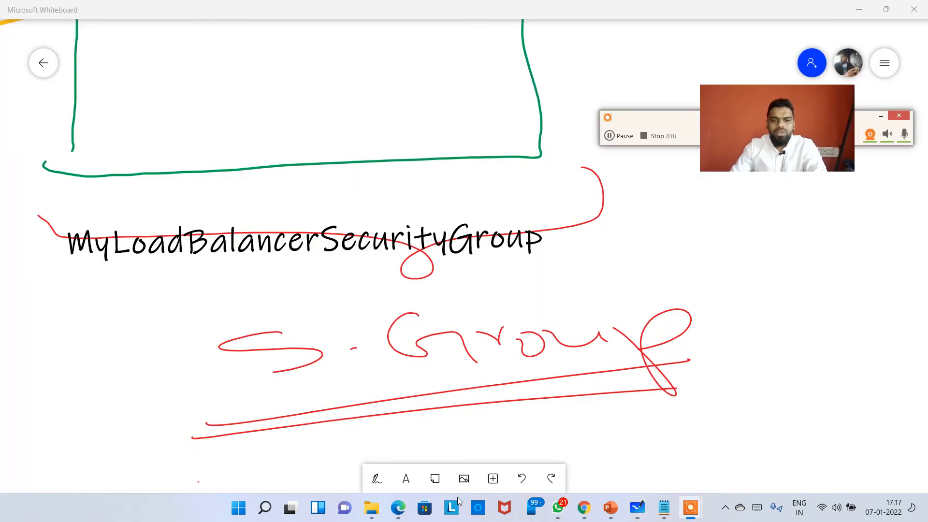
{"action": "mouse_move", "coordinate": [580, 514]}
{"action": "left_click", "coordinate": [645, 447]}
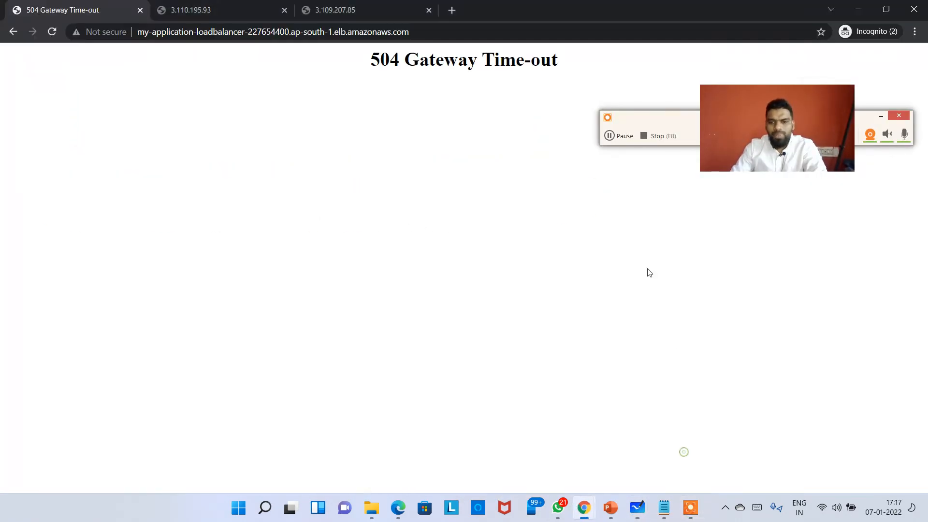
{"action": "left_click", "coordinate": [49, 38]}
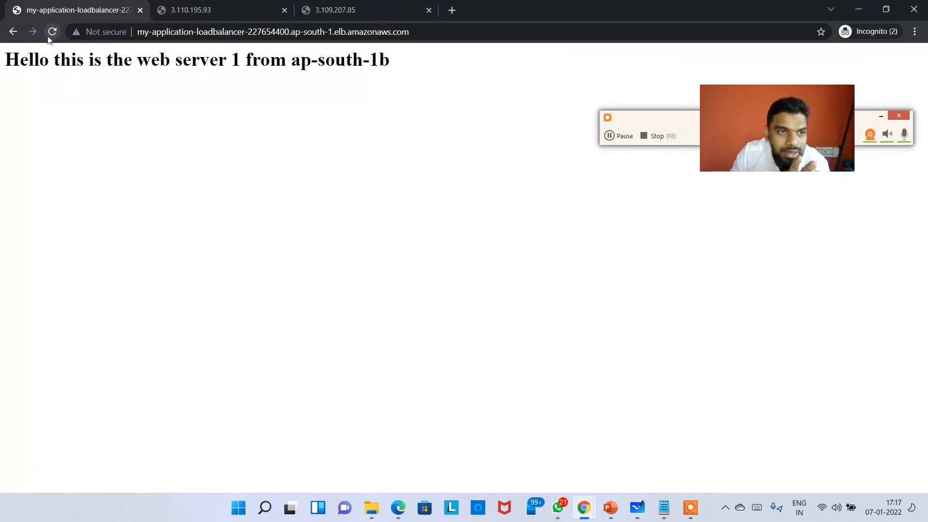
{"action": "left_click", "coordinate": [49, 39]}
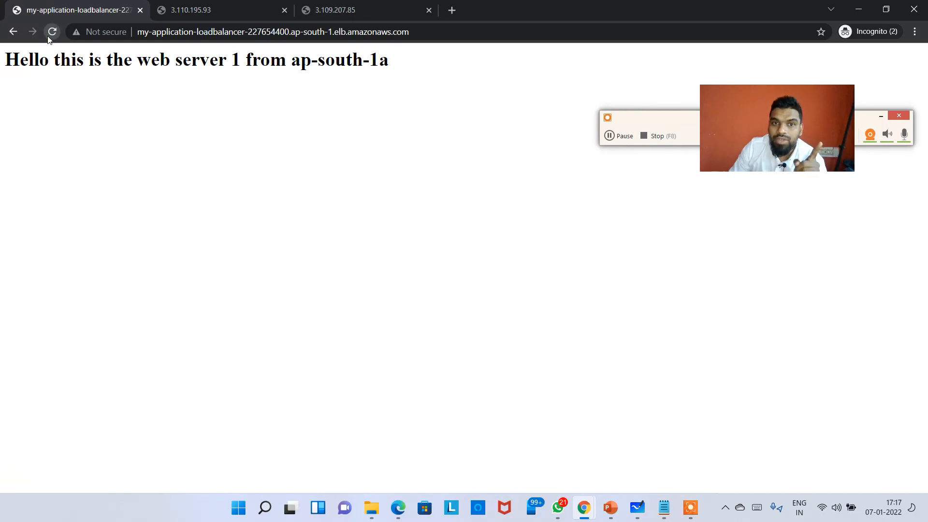
{"action": "left_click", "coordinate": [49, 39]}
{"action": "left_click", "coordinate": [49, 38]}
- Reload the 3.110.195.93 and 3.109.207.85 pages to test direct access under the new HTTP rule
{"action": "left_click", "coordinate": [215, 15]}
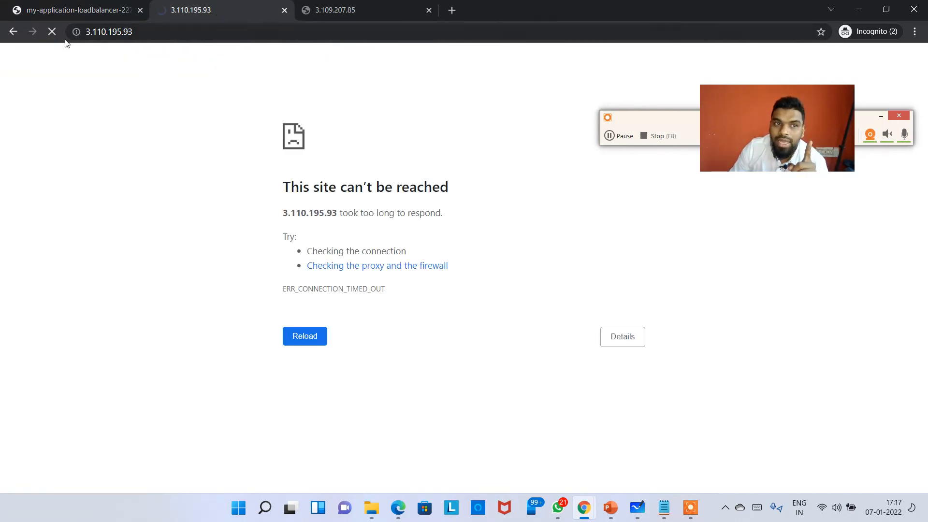
{"action": "left_click", "coordinate": [53, 34]}
{"action": "left_click", "coordinate": [53, 33]}
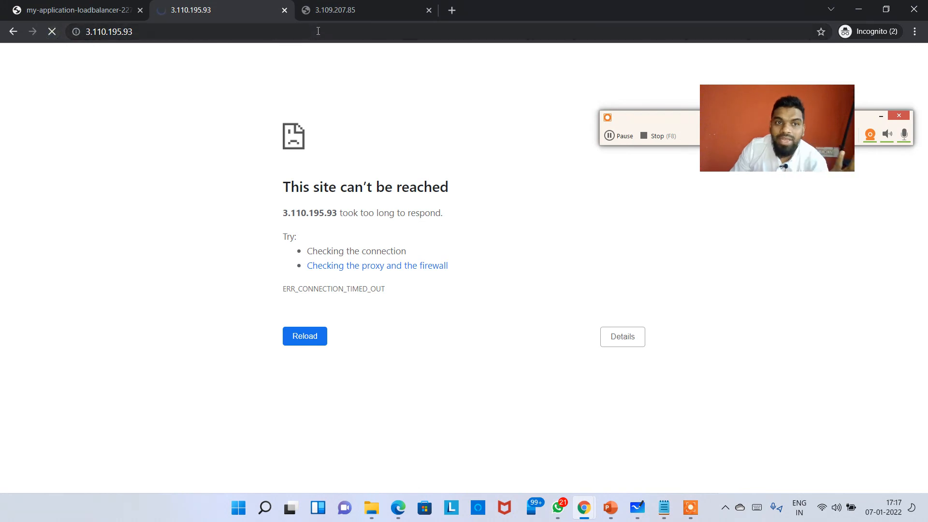
{"action": "left_click", "coordinate": [333, 11]}
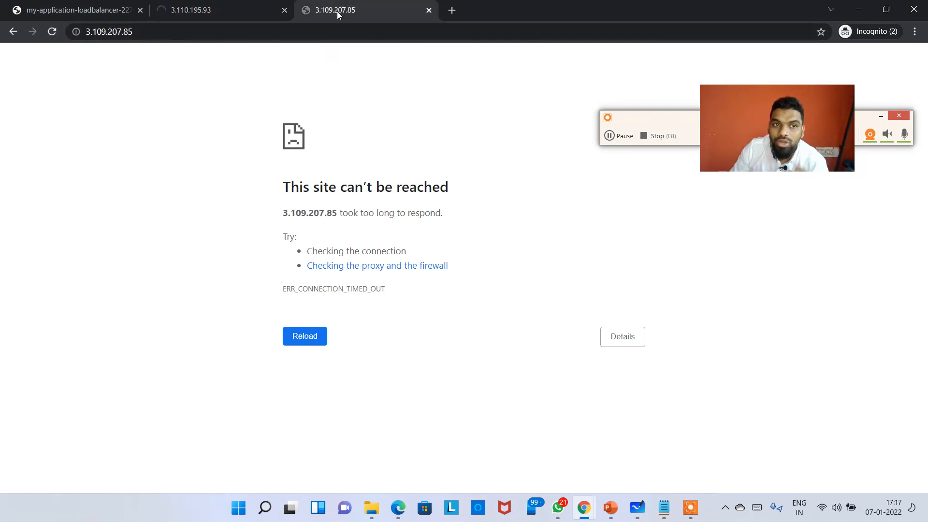
{"action": "left_click", "coordinate": [53, 33]}
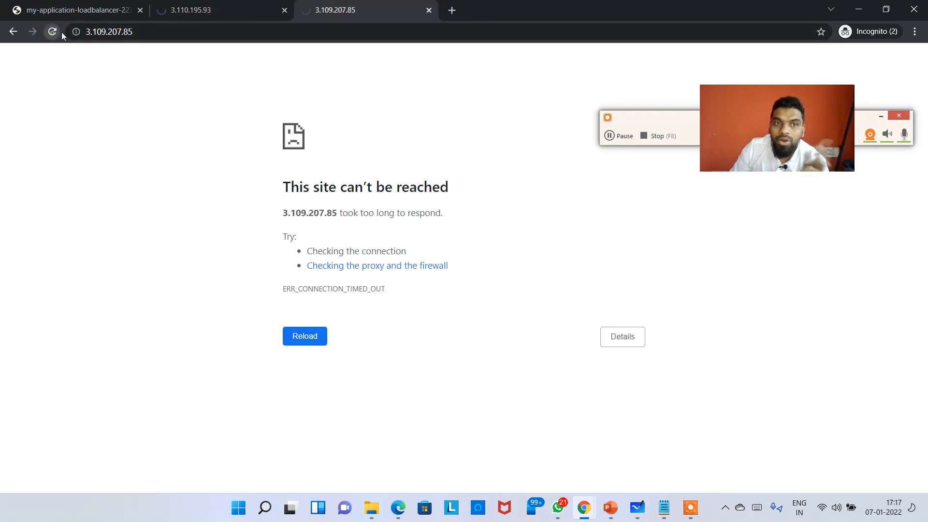
- Look over both server IP pages again and reload the load balancer page twice more
{"action": "left_click", "coordinate": [217, 10]}
{"action": "left_click", "coordinate": [338, 9]}
{"action": "left_click", "coordinate": [218, 9]}
{"action": "left_click", "coordinate": [77, 5]}
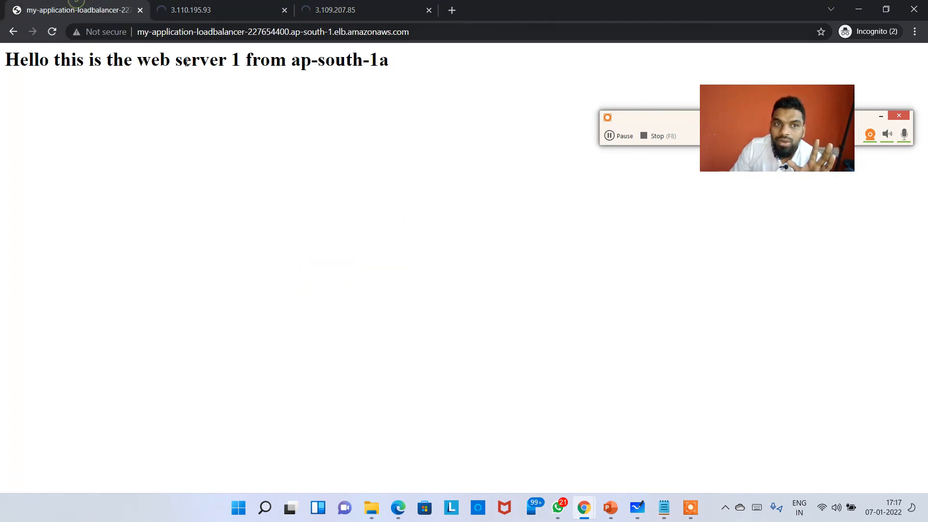
{"action": "left_click", "coordinate": [52, 33]}
{"action": "left_click", "coordinate": [52, 32]}
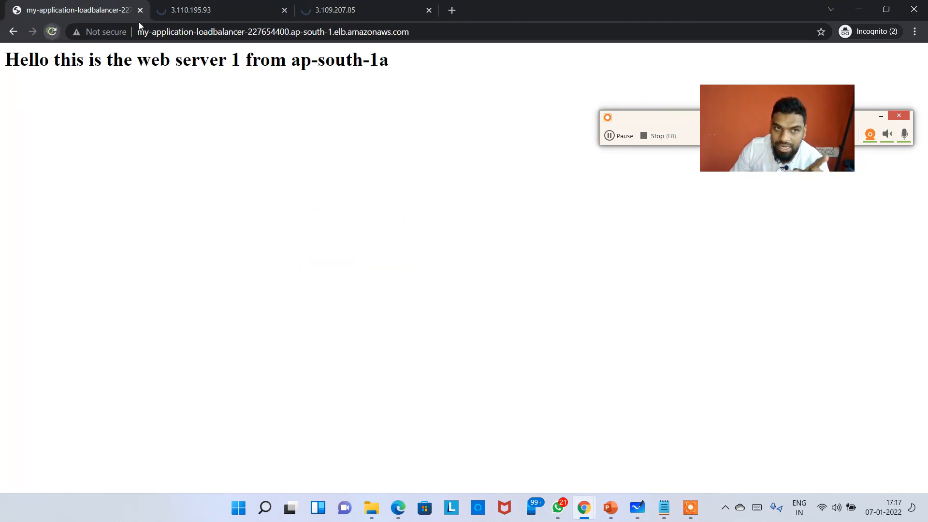
- Reload 3.110.195.93 once more and compare both server IP pages with the load balancer page
{"action": "left_click", "coordinate": [203, 5]}
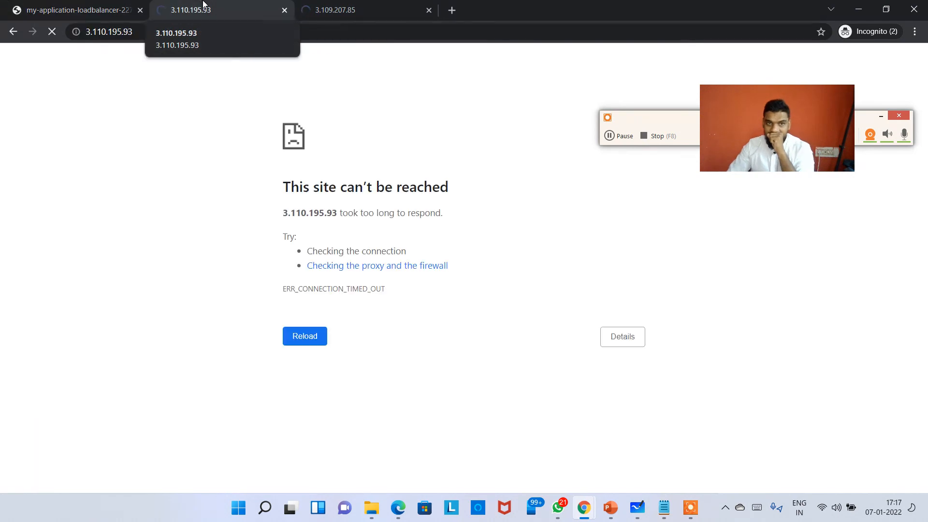
{"action": "left_click", "coordinate": [51, 32]}
{"action": "left_click", "coordinate": [360, 6]}
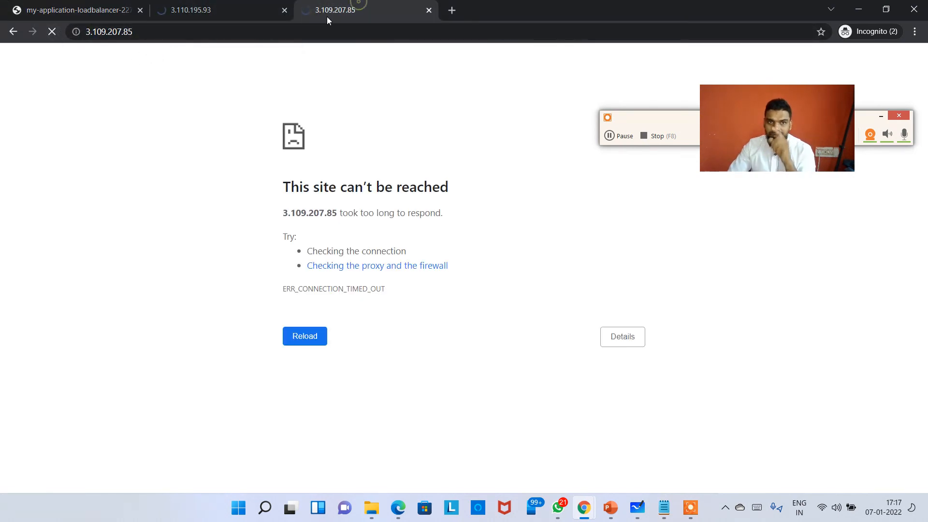
{"action": "left_click", "coordinate": [94, 8]}
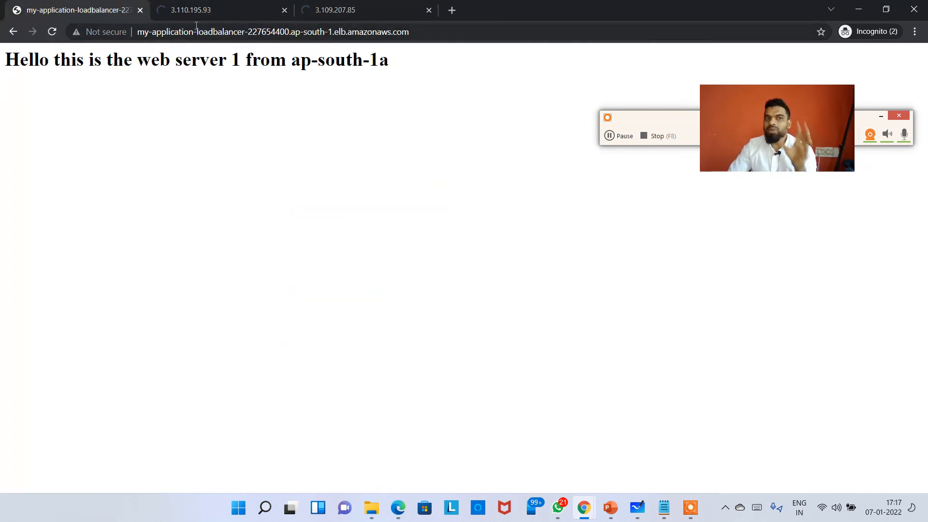
{"action": "left_click", "coordinate": [203, 8]}
{"action": "left_click", "coordinate": [333, 12]}
{"action": "left_click", "coordinate": [204, 8]}
{"action": "left_click", "coordinate": [93, 8]}
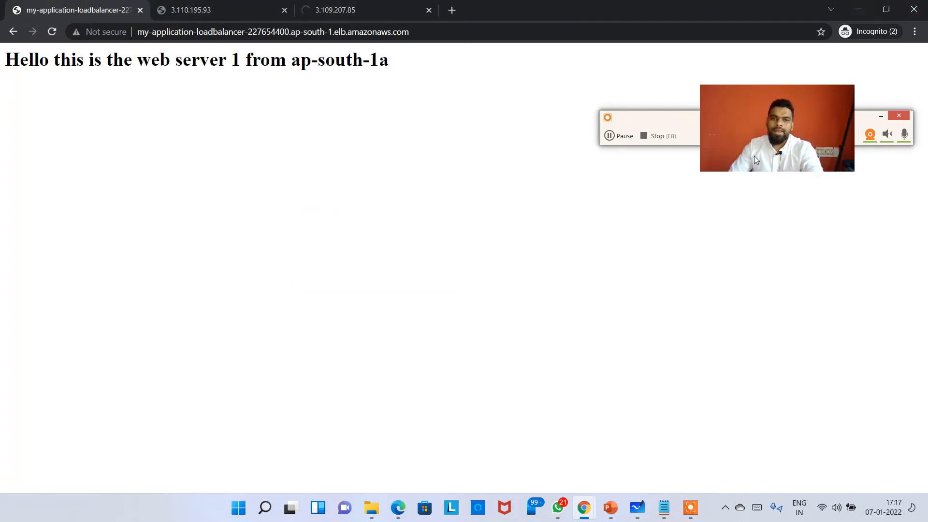
{"action": "left_click_drag", "start_coordinate": [752, 131], "coordinate": [753, 204]}
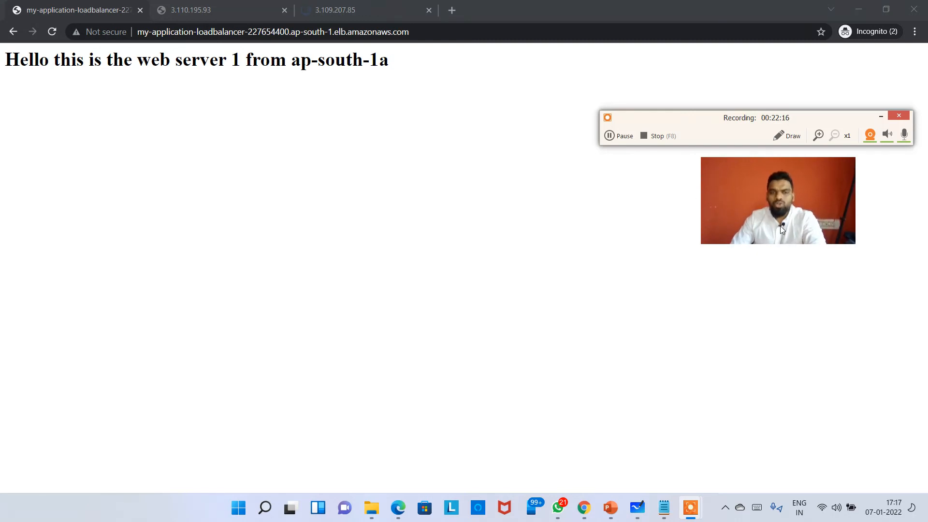
{"action": "left_click_drag", "start_coordinate": [772, 225], "coordinate": [770, 245]}
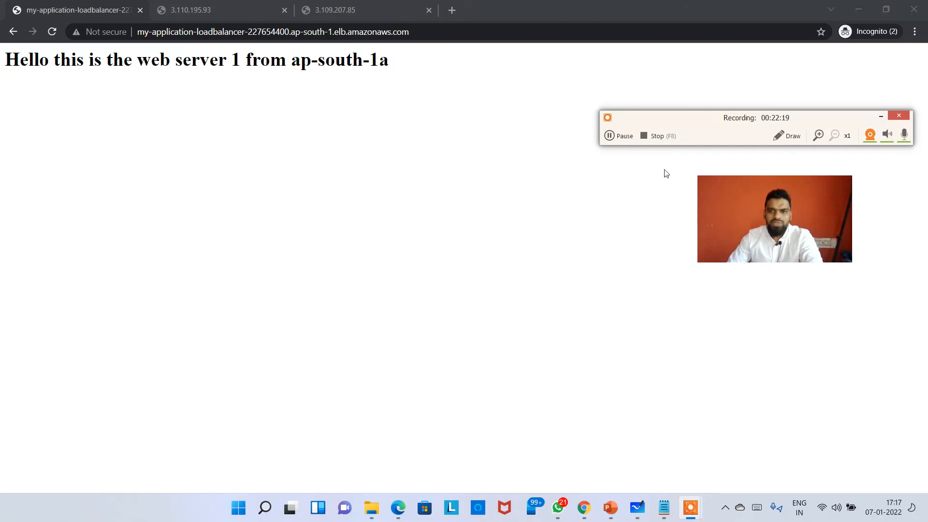